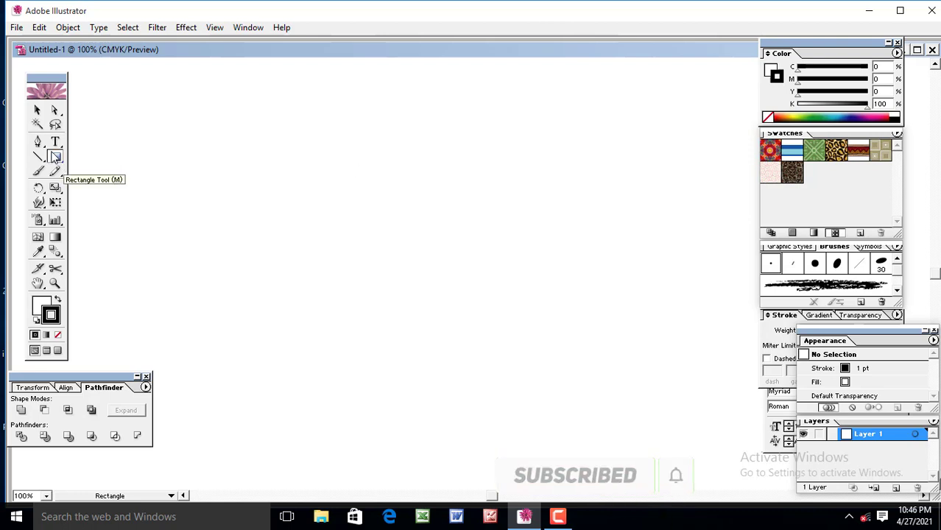
Draw a large ellipse with the Ellipse tool and move it up to the upper middle of the page
{"action": "left_click", "coordinate": [54, 159]}
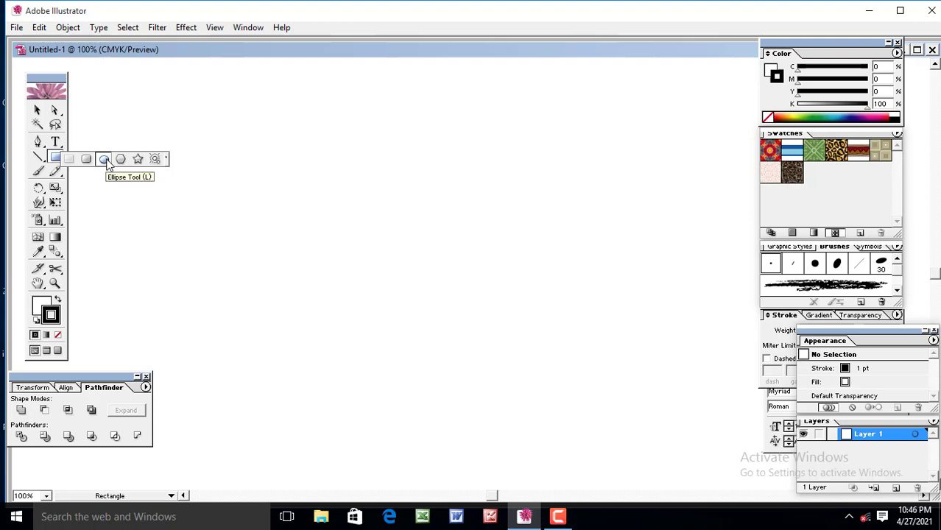
{"action": "left_click", "coordinate": [103, 159]}
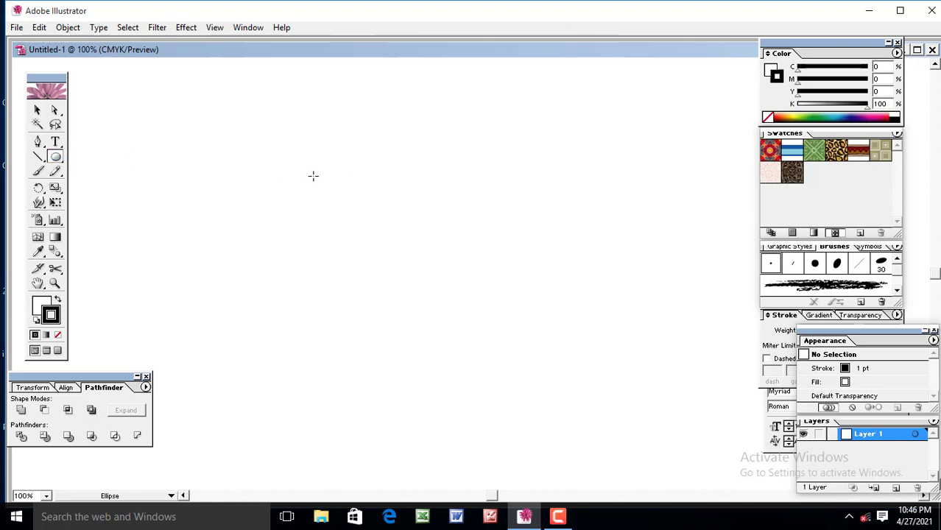
{"action": "left_click_drag", "start_coordinate": [311, 172], "coordinate": [490, 337]}
{"action": "left_click", "coordinate": [37, 110]}
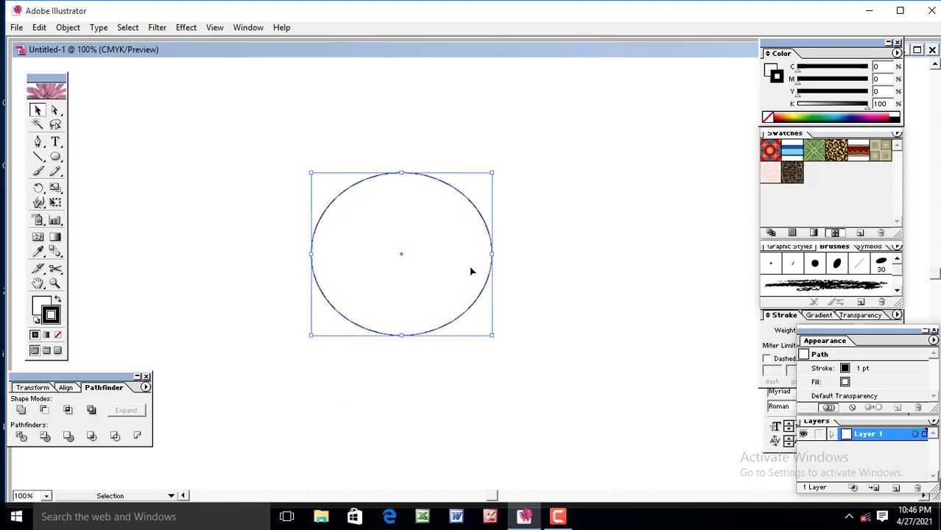
{"action": "left_click_drag", "start_coordinate": [402, 254], "coordinate": [446, 225]}
{"action": "left_click", "coordinate": [544, 230]}
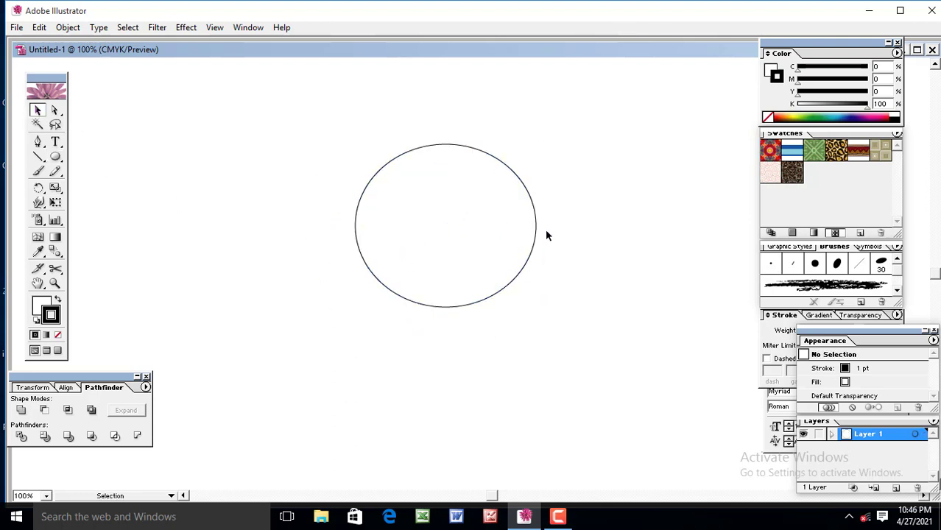
Draw a straight horizontal line through the ellipse's centre, extending slightly past both sides
{"action": "left_click", "coordinate": [459, 214]}
{"action": "left_click_drag", "start_coordinate": [338, 143], "coordinate": [584, 280]}
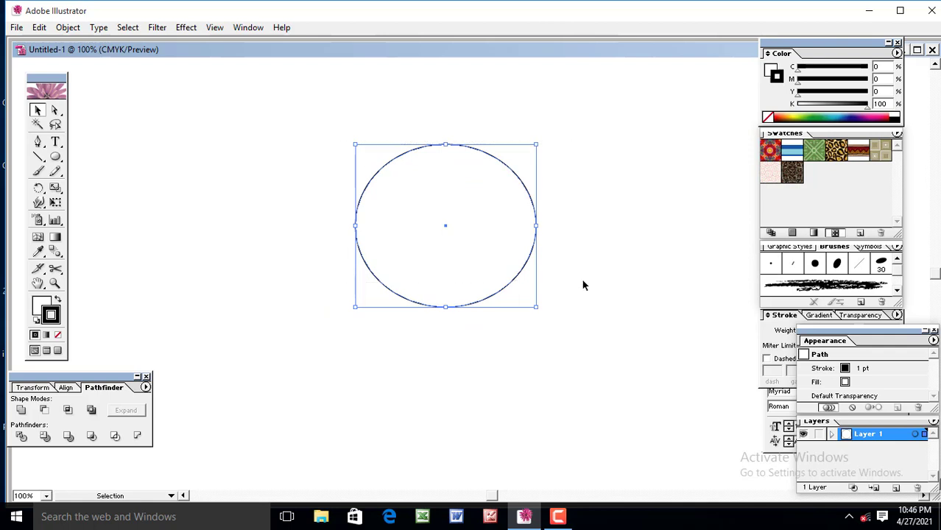
{"action": "left_click", "coordinate": [459, 97]}
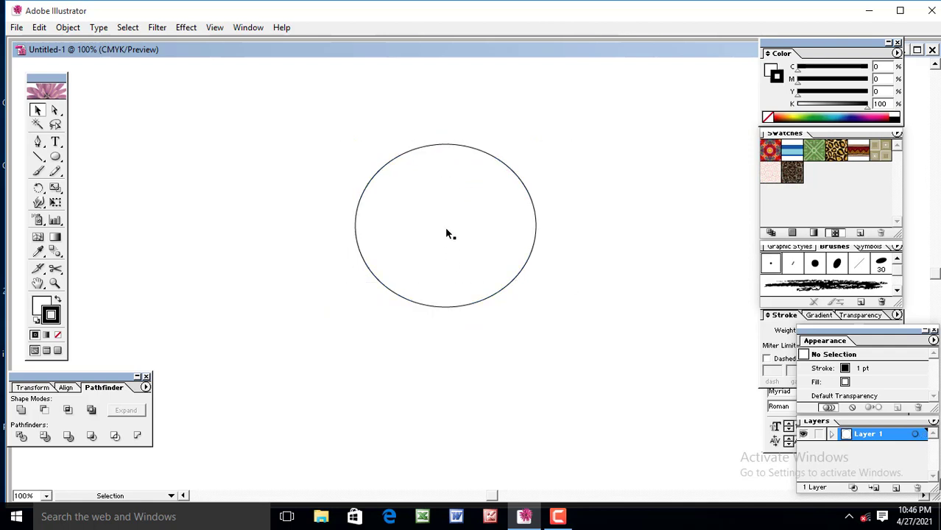
{"action": "left_click_drag", "start_coordinate": [357, 126], "coordinate": [540, 293]}
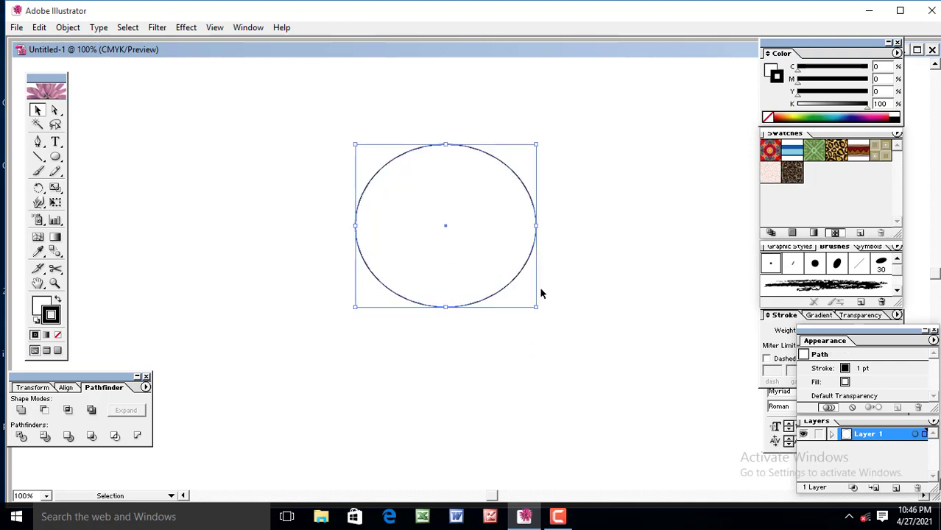
{"action": "left_click", "coordinate": [38, 156]}
{"action": "left_click_drag", "start_coordinate": [350, 224], "coordinate": [564, 233]}
{"action": "key", "text": "shift"}
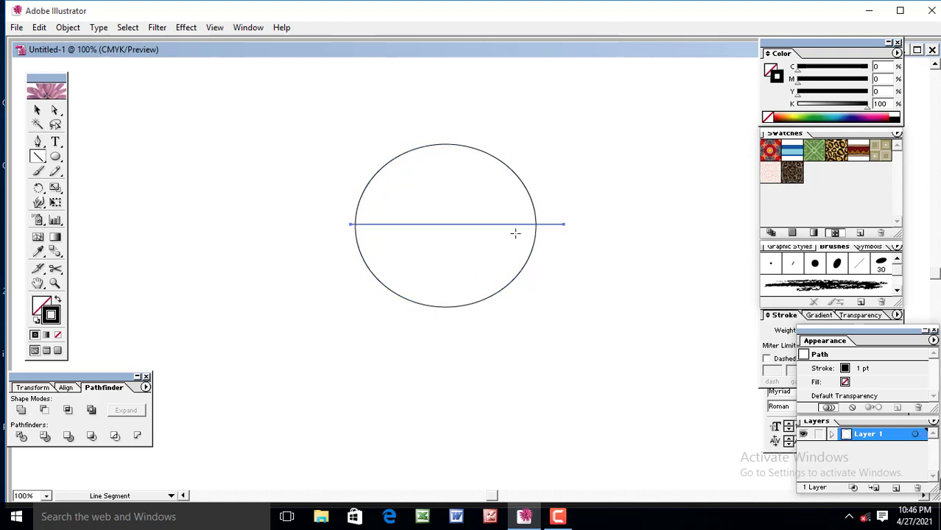
Draw a straight vertical line through the ellipse's centre, extending past its upper and lower edges
{"action": "left_click", "coordinate": [36, 110]}
{"action": "left_click_drag", "start_coordinate": [284, 145], "coordinate": [516, 324]}
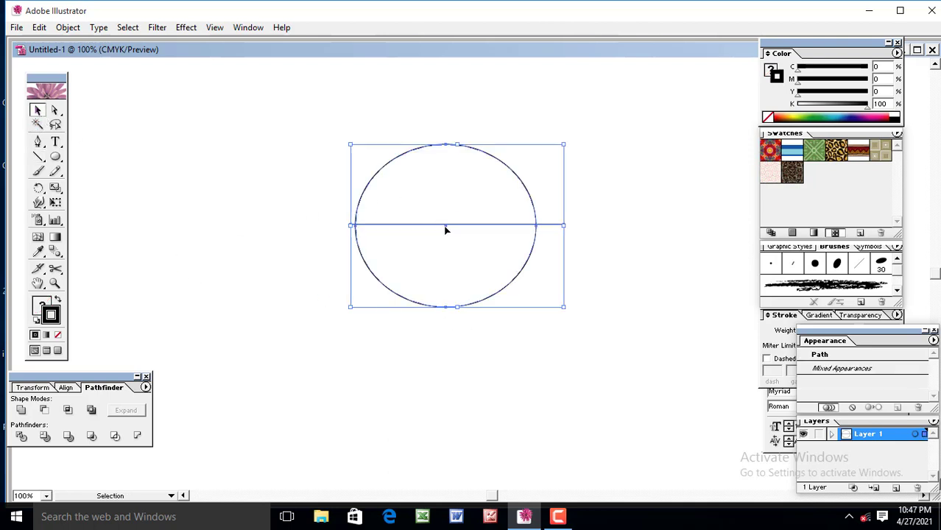
{"action": "left_click", "coordinate": [37, 156]}
{"action": "left_click_drag", "start_coordinate": [445, 135], "coordinate": [448, 320]}
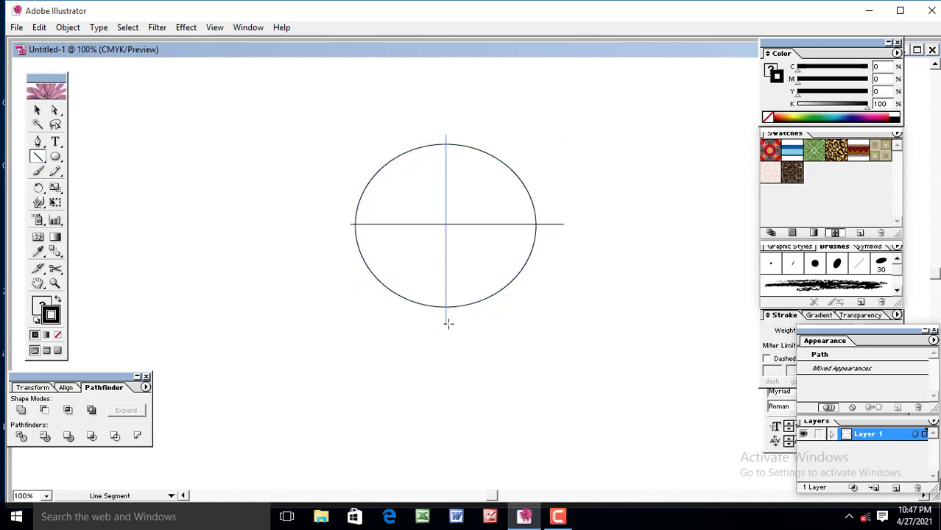
{"action": "left_click", "coordinate": [38, 110]}
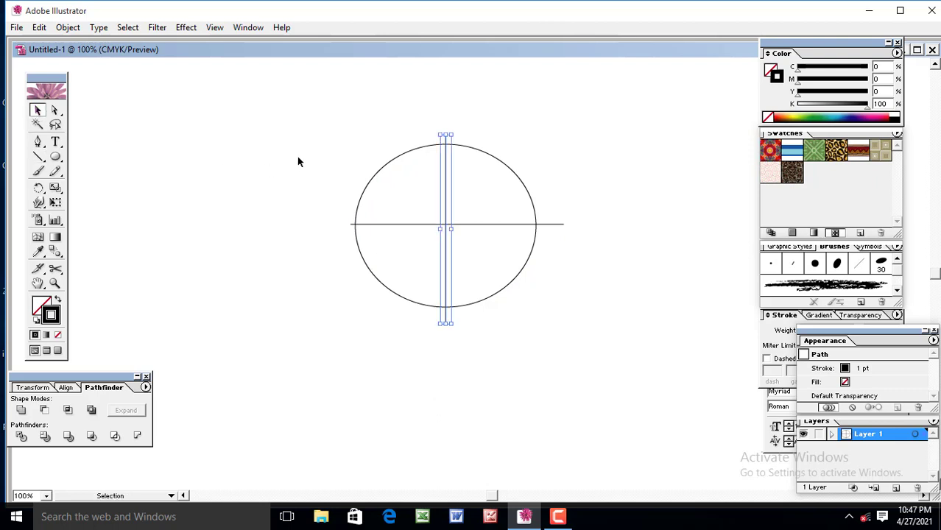
{"action": "key", "text": "ctrl+a"}
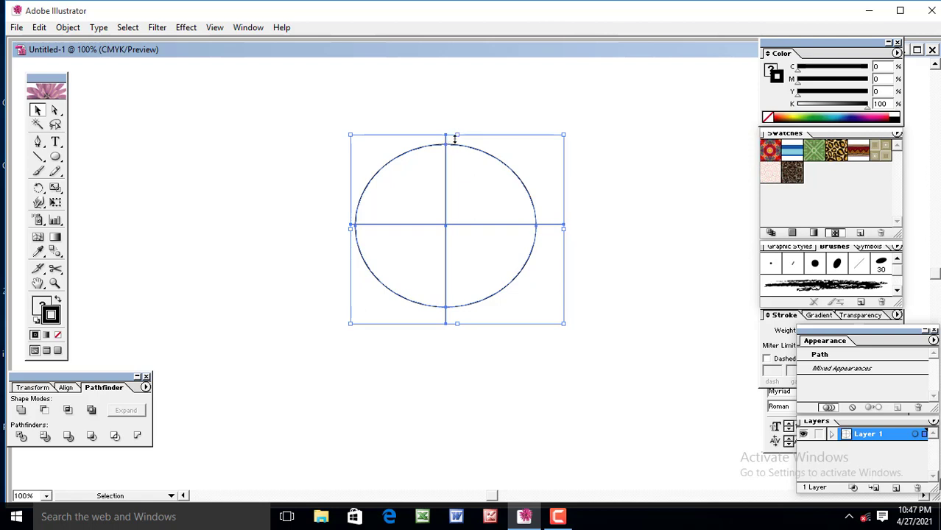
{"action": "left_click_drag", "start_coordinate": [456, 135], "coordinate": [454, 140]}
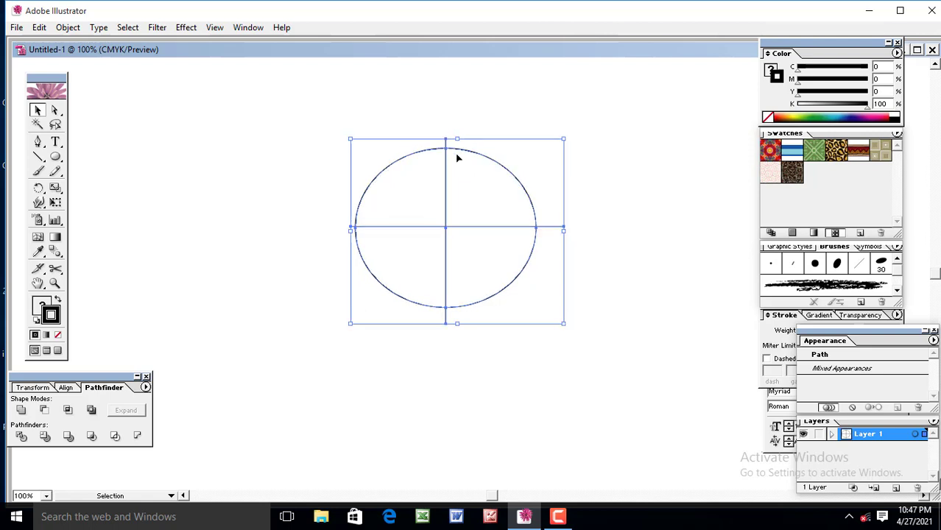
{"action": "key", "text": "ctrl+z"}
{"action": "left_click", "coordinate": [465, 125]}
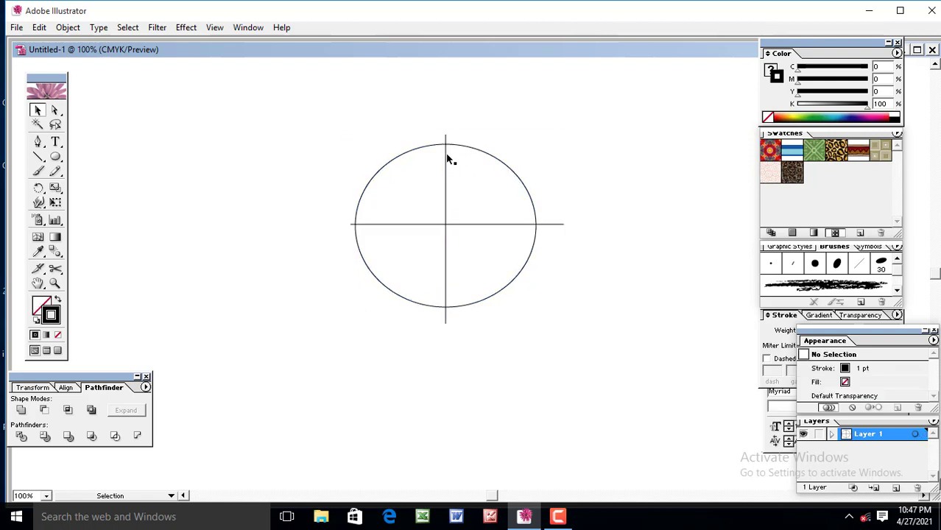
Shorten the vertical line so its upper end meets the ellipse's upper edge
{"action": "left_click", "coordinate": [447, 157]}
{"action": "left_click_drag", "start_coordinate": [445, 135], "coordinate": [444, 143]}
{"action": "left_click", "coordinate": [500, 124]}
{"action": "left_click_drag", "start_coordinate": [341, 120], "coordinate": [565, 303]}
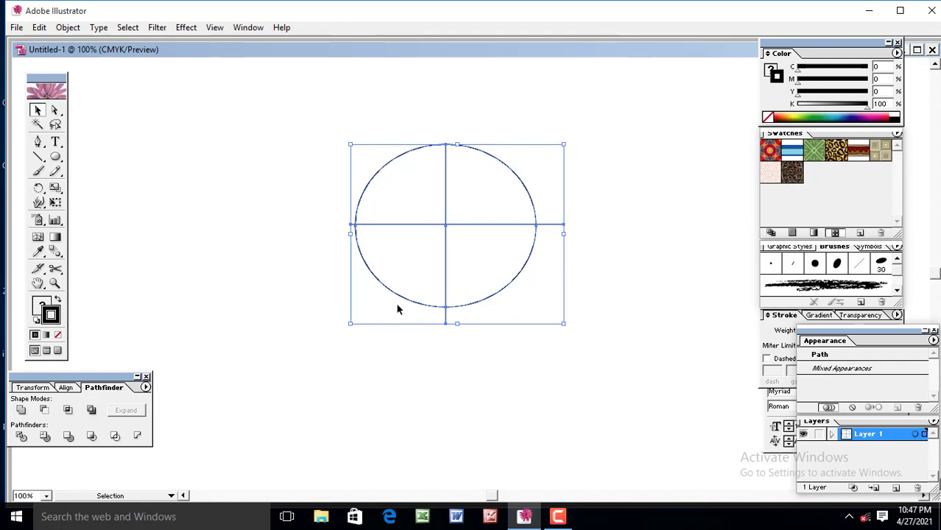
{"action": "left_click", "coordinate": [55, 158]}
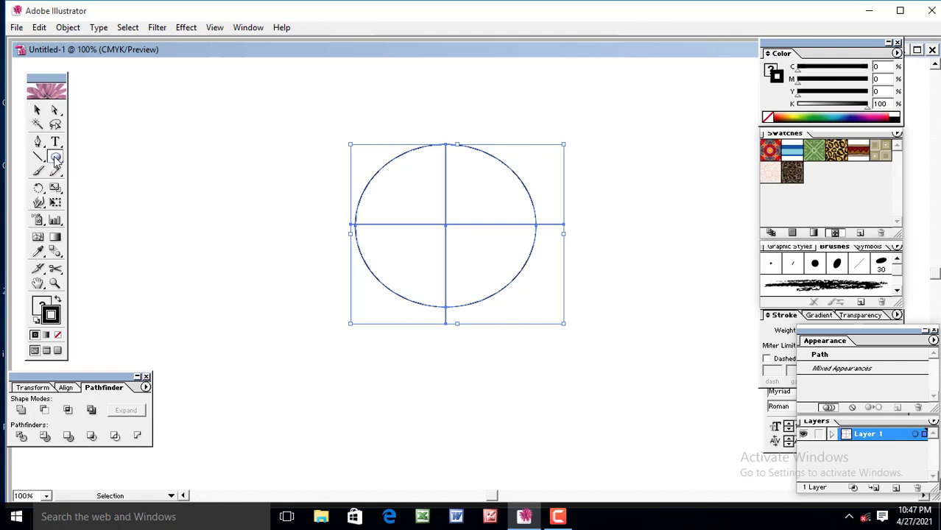
{"action": "left_click_drag", "start_coordinate": [56, 158], "coordinate": [231, 187]}
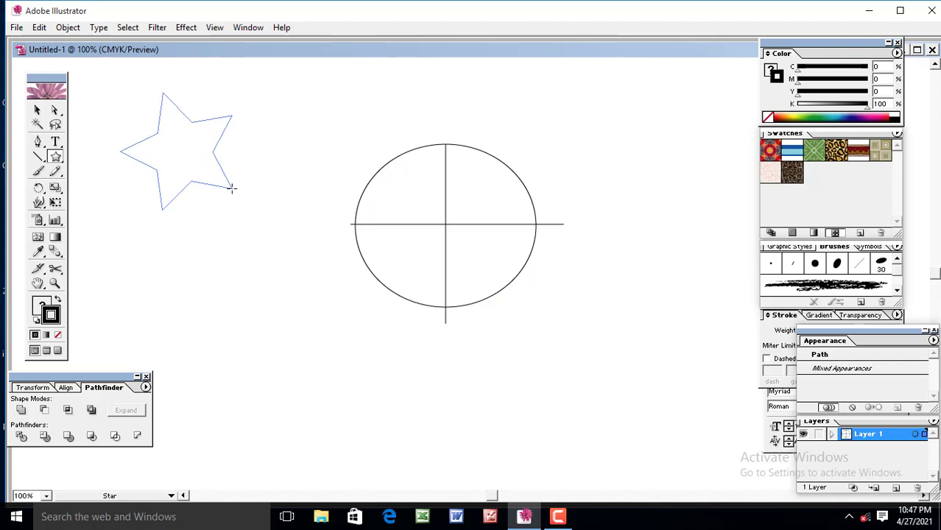
{"action": "left_click_drag", "start_coordinate": [231, 188], "coordinate": [231, 188]}
{"action": "key", "text": "Delete"}
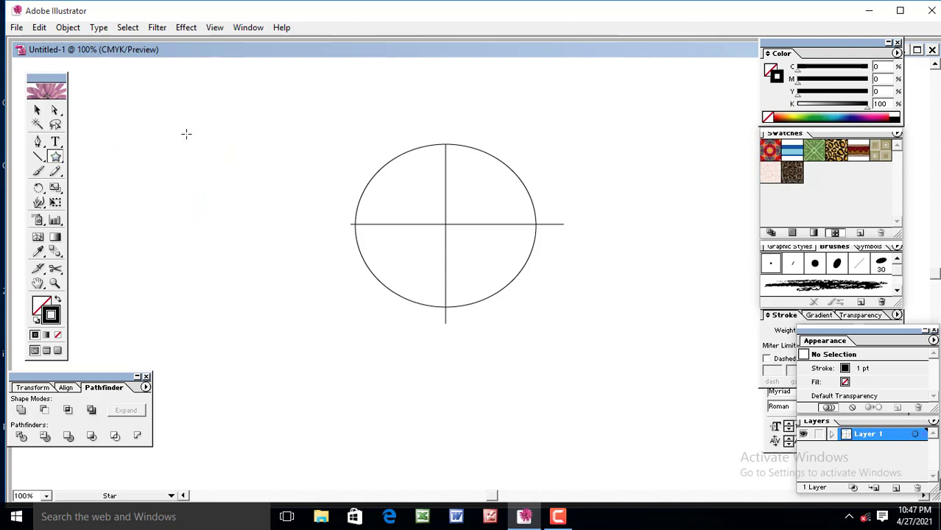
Draw a small upright triangle above and to the left of the ellipse using the Star tool with its points reduced to three
{"action": "left_click_drag", "start_coordinate": [184, 135], "coordinate": [218, 166]}
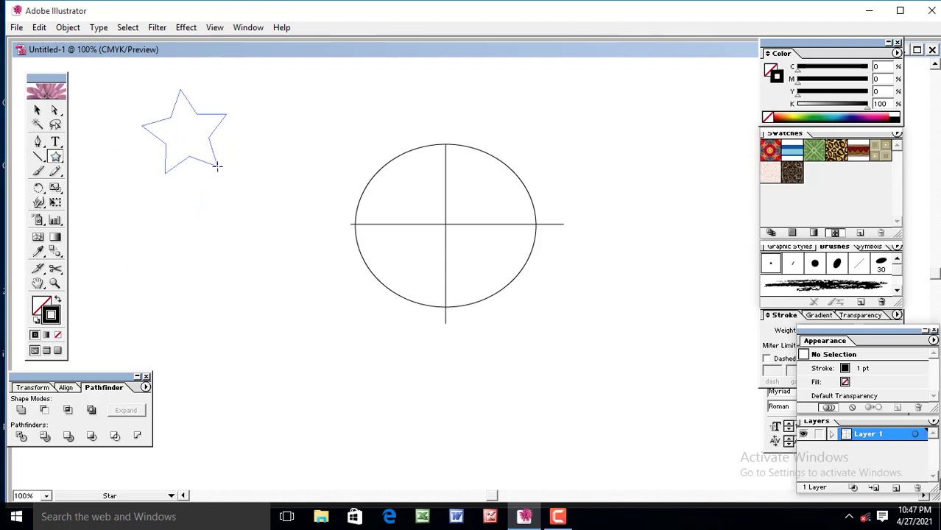
{"action": "key", "text": "Down"}
{"action": "key", "text": "Down"}
{"action": "mouse_move", "coordinate": [217, 166]}
{"action": "left_mouse_down"}
{"action": "mouse_move", "coordinate": [244, 122]}
{"action": "mouse_move", "coordinate": [219, 88]}
{"action": "mouse_move", "coordinate": [187, 87]}
{"action": "mouse_move", "coordinate": [227, 87]}
{"action": "mouse_move", "coordinate": [172, 120]}
{"action": "mouse_move", "coordinate": [218, 136]}
{"action": "left_mouse_up"}
{"action": "key", "text": "Up"}
{"action": "key", "text": "Up"}
{"action": "key", "text": "Up"}
{"action": "key", "text": "Up"}
{"action": "key", "text": "Up"}
{"action": "key", "text": "Up"}
{"action": "key", "text": "Up"}
{"action": "key", "text": "Down"}
{"action": "key", "text": "Down"}
{"action": "key", "text": "Down"}
{"action": "key", "text": "Down"}
{"action": "key", "text": "Down"}
{"action": "key", "text": "Down"}
{"action": "key", "text": "Down"}
{"action": "left_click", "coordinate": [38, 110]}
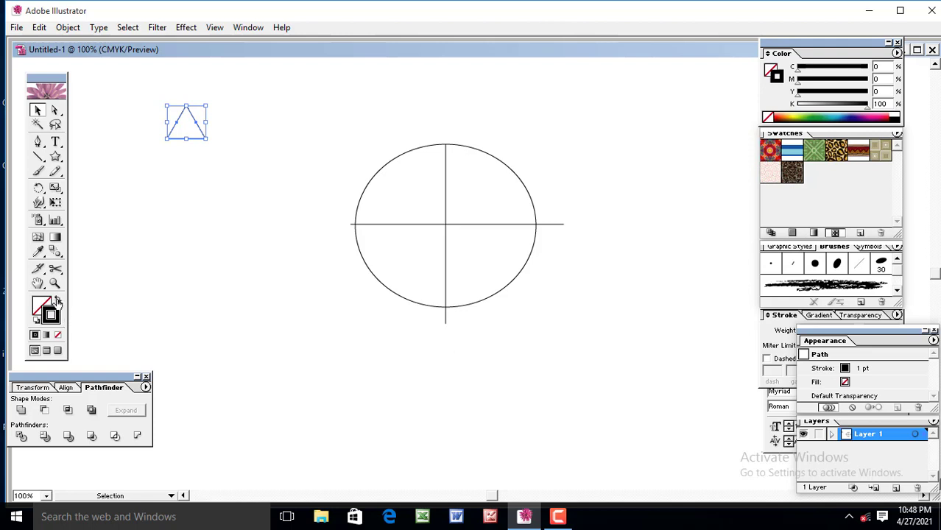
Swap the triangle's fill and stroke to make it solid black, and place it centred just above the ellipse
{"action": "left_click", "coordinate": [58, 302]}
{"action": "left_click", "coordinate": [189, 147]}
{"action": "left_click", "coordinate": [188, 129]}
{"action": "mouse_move", "coordinate": [188, 129]}
{"action": "left_mouse_down"}
{"action": "mouse_move", "coordinate": [580, 134]}
{"action": "mouse_move", "coordinate": [451, 131]}
{"action": "left_mouse_up"}
{"action": "left_click", "coordinate": [563, 135]}
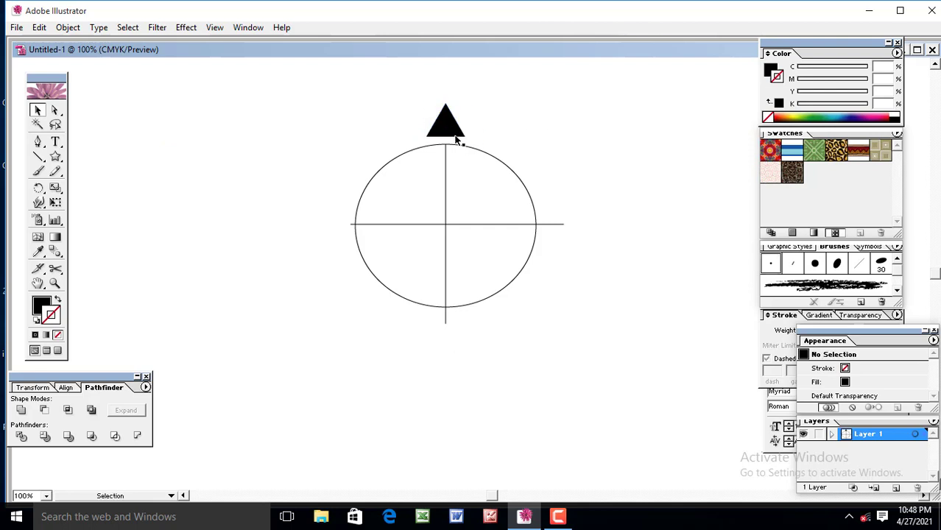
Rotate a copy of the black triangle around the ellipse's centre to sit beside the original on the upper left
{"action": "left_click", "coordinate": [449, 133]}
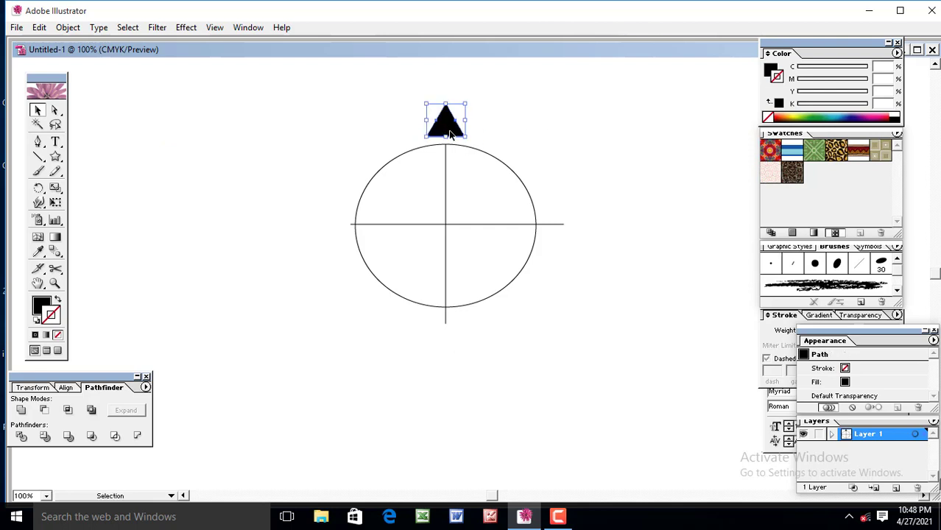
{"action": "left_click", "coordinate": [528, 133]}
{"action": "left_click", "coordinate": [451, 133]}
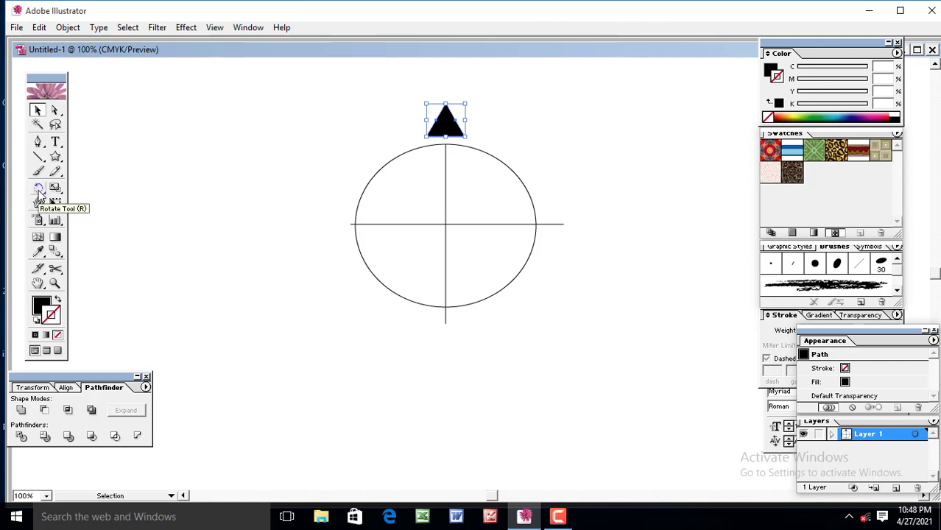
{"action": "left_click", "coordinate": [38, 189]}
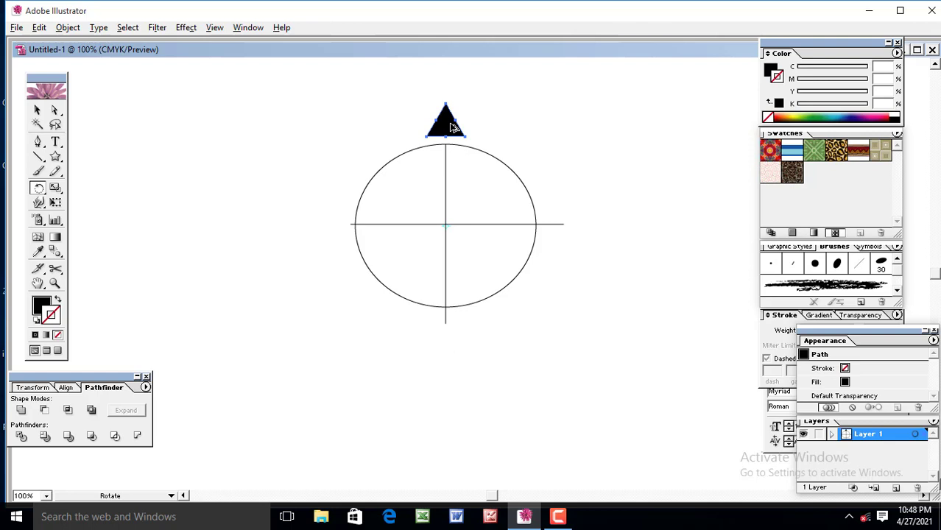
{"action": "left_click_drag", "start_coordinate": [453, 127], "coordinate": [410, 134]}
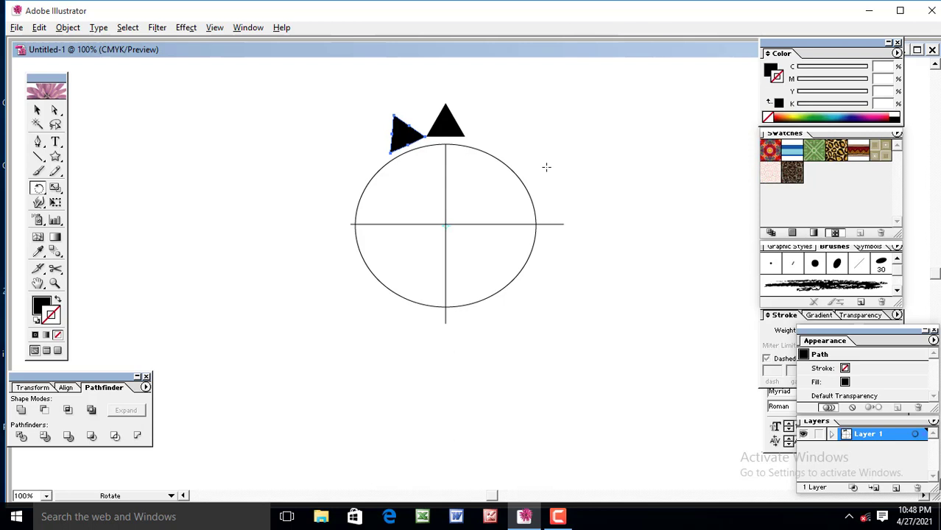
{"action": "key", "text": "ctrl"}
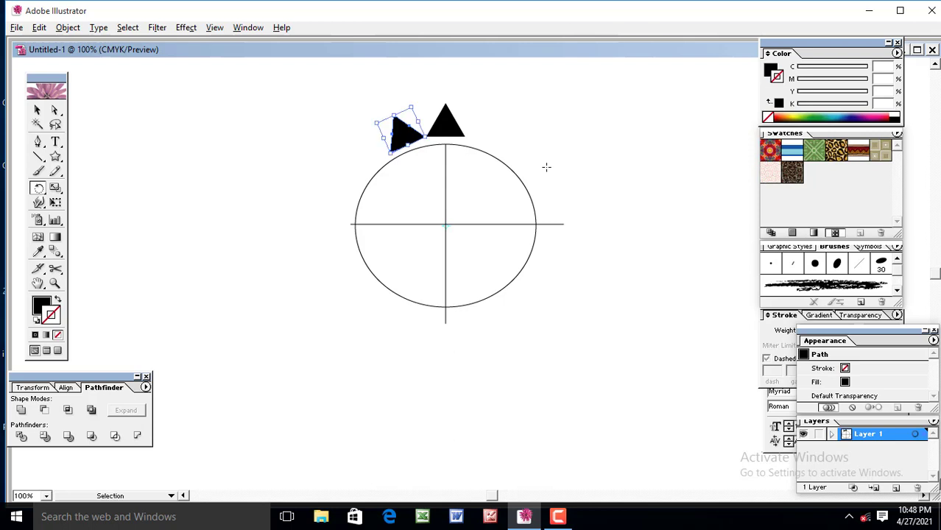
Repeat the rotated copy until triangles ring the whole ellipse, and move the overlapping last triangle outward
{"action": "key", "text": "ctrl+d"}
{"action": "key", "text": "ctrl+d"}
{"action": "key", "text": "ctrl+d"}
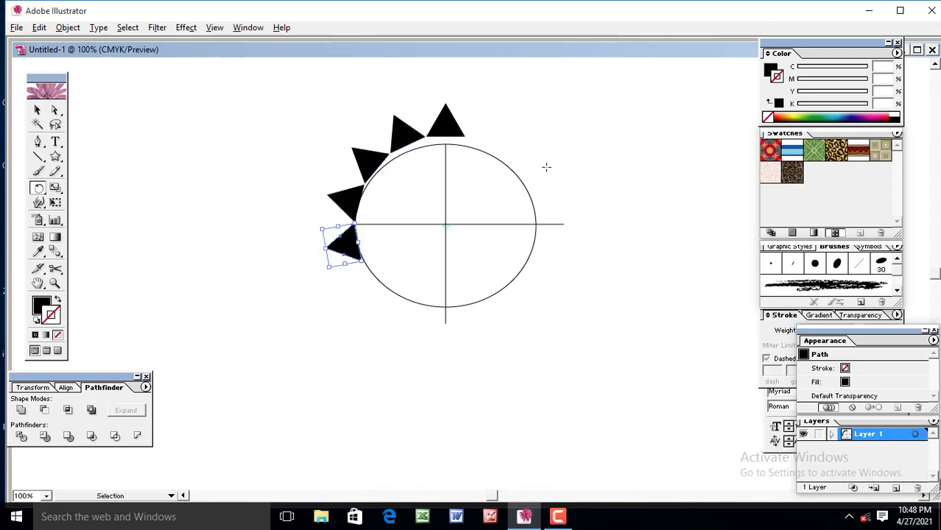
{"action": "key", "text": "ctrl+d"}
{"action": "key", "text": "ctrl+d"}
{"action": "key", "text": "ctrl+d"}
{"action": "key", "text": "ctrl+d"}
{"action": "key", "text": "ctrl+d"}
{"action": "key", "text": "ctrl+d"}
{"action": "key", "text": "ctrl+d"}
{"action": "key", "text": "ctrl+d"}
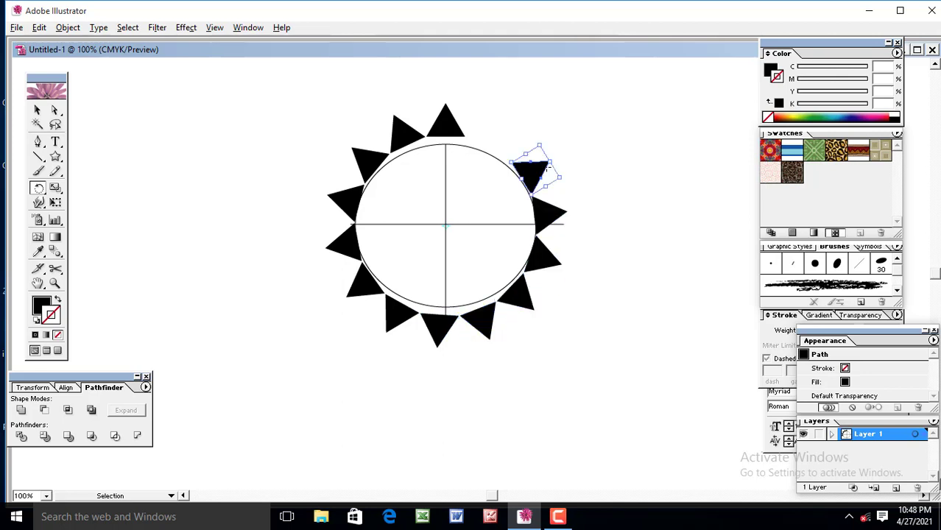
{"action": "key", "text": "ctrl+d"}
{"action": "key", "text": "ctrl+d"}
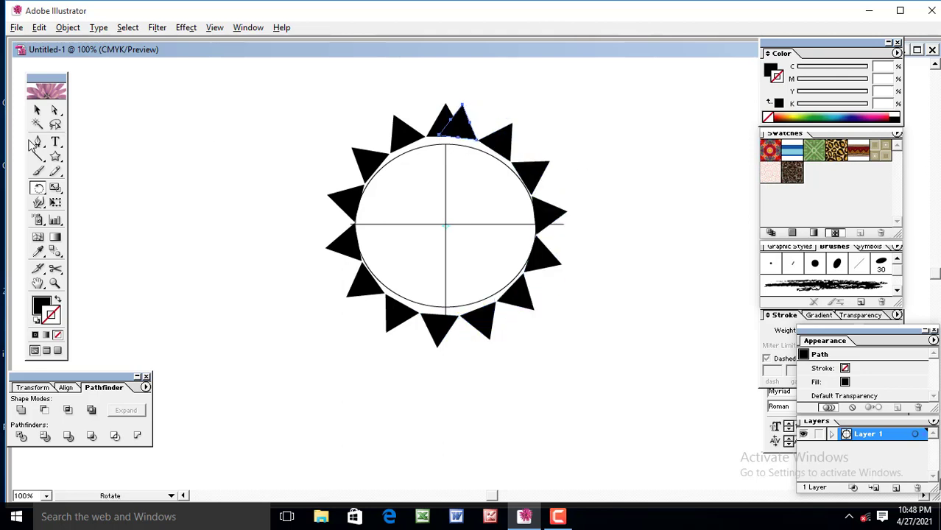
{"action": "left_click", "coordinate": [37, 110]}
{"action": "left_click_drag", "start_coordinate": [460, 134], "coordinate": [493, 116]}
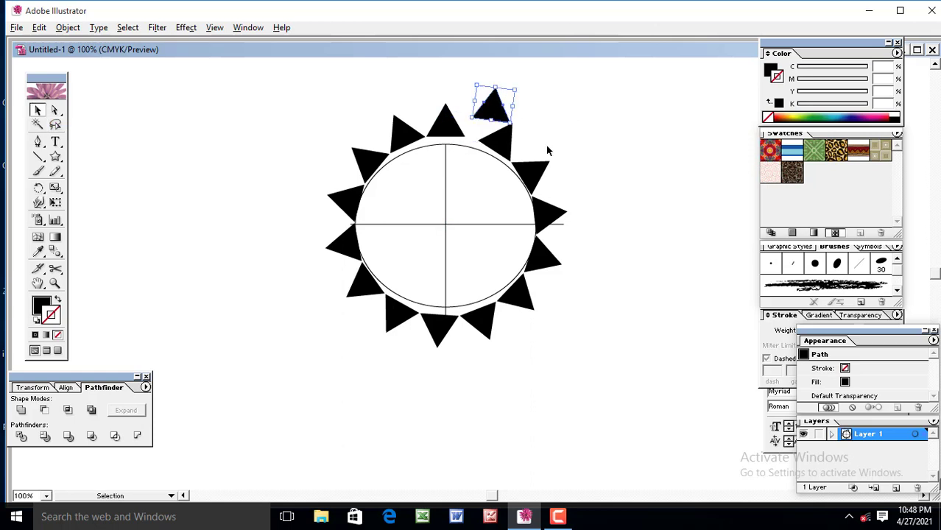
Undo the triangle move and all rotated copies, back to the single triangle above the ellipse
{"action": "key", "text": "ctrl+z"}
{"action": "key", "text": "ctrl+z"}
{"action": "key", "text": "ctrl+z"}
{"action": "key", "text": "ctrl+z"}
{"action": "key", "text": "ctrl+z"}
{"action": "key", "text": "ctrl+z"}
{"action": "key", "text": "ctrl+z"}
{"action": "key", "text": "ctrl+z"}
{"action": "key", "text": "ctrl+z"}
{"action": "key", "text": "ctrl+z"}
{"action": "key", "text": "ctrl+z"}
{"action": "key", "text": "ctrl+z"}
{"action": "key", "text": "ctrl+z"}
{"action": "key", "text": "ctrl+z"}
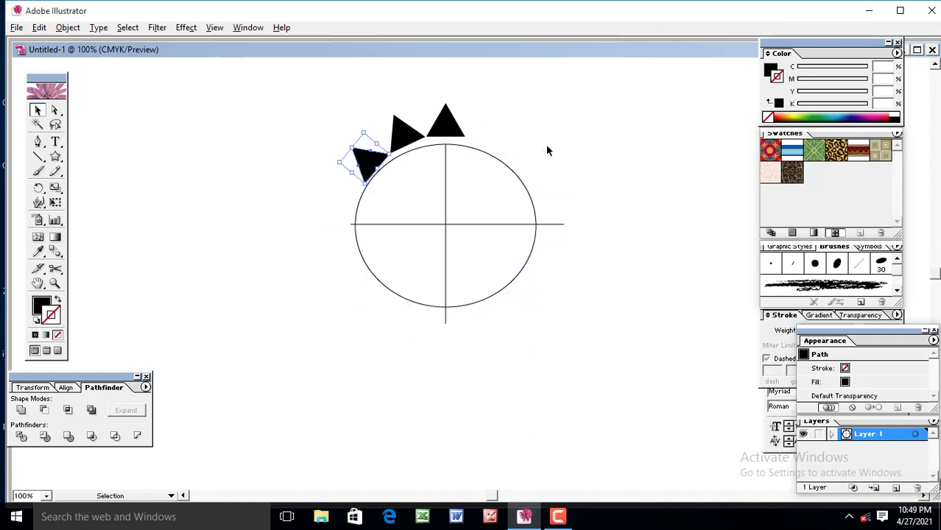
{"action": "key", "text": "ctrl+z"}
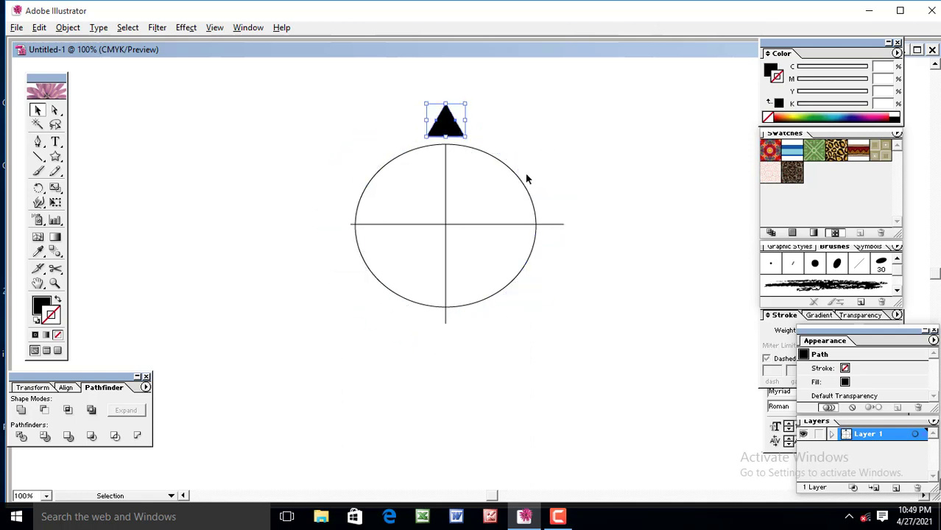
Rotate a copy of the black triangle around the ellipse's centre so its base corner meets the original's on the upper left
{"action": "left_click", "coordinate": [493, 157]}
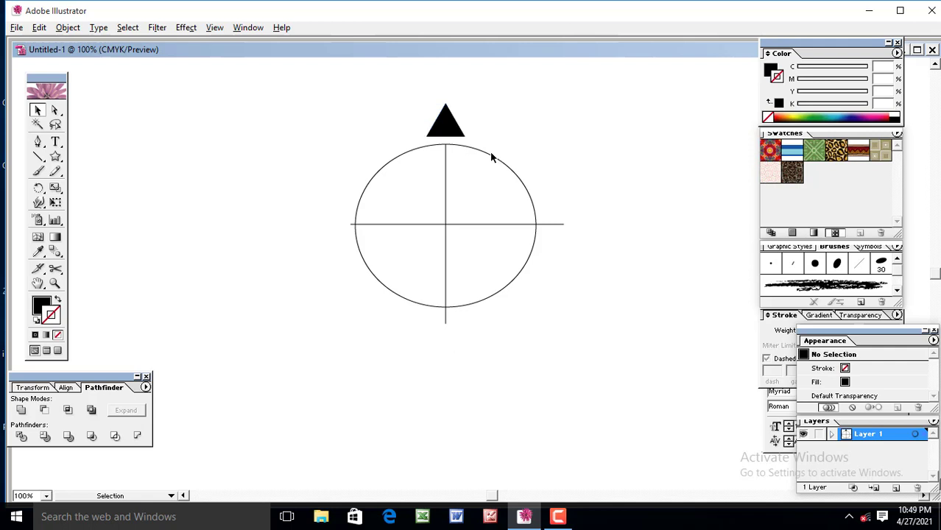
{"action": "left_click", "coordinate": [483, 152]}
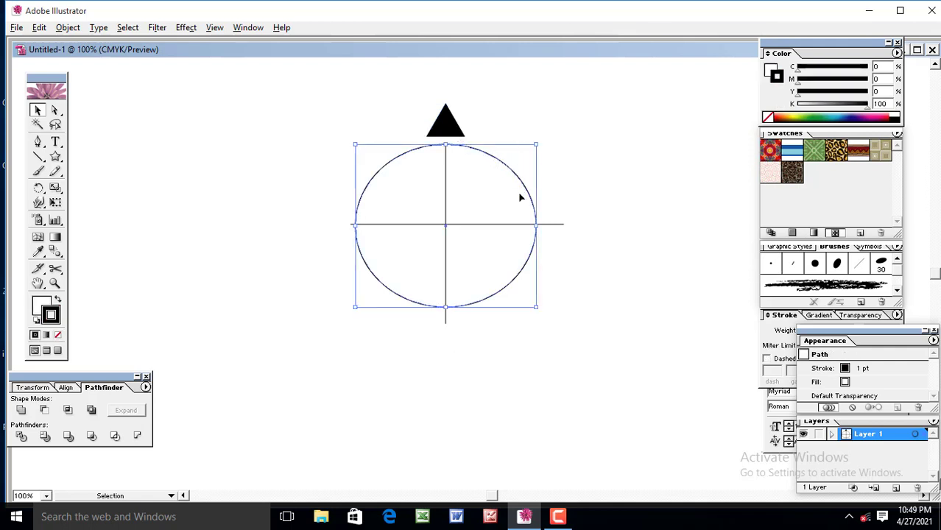
{"action": "left_click", "coordinate": [445, 128]}
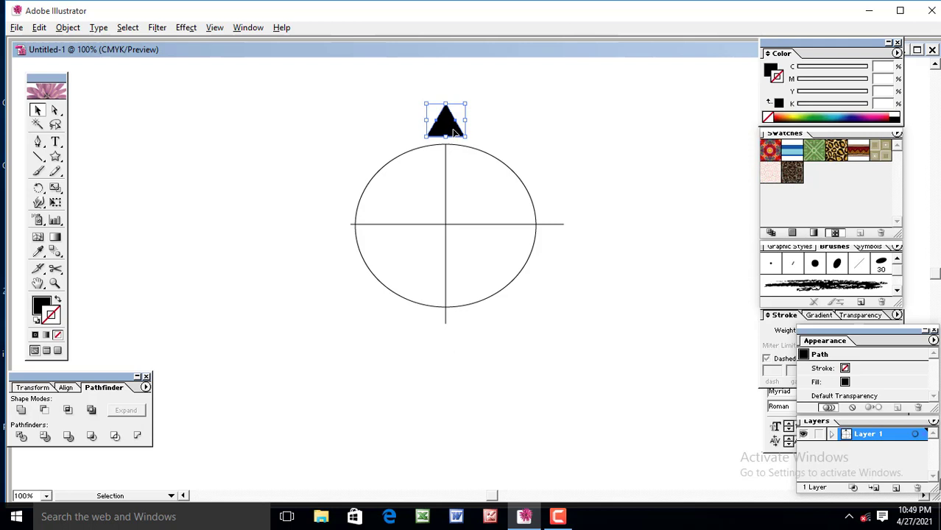
{"action": "left_click", "coordinate": [38, 189]}
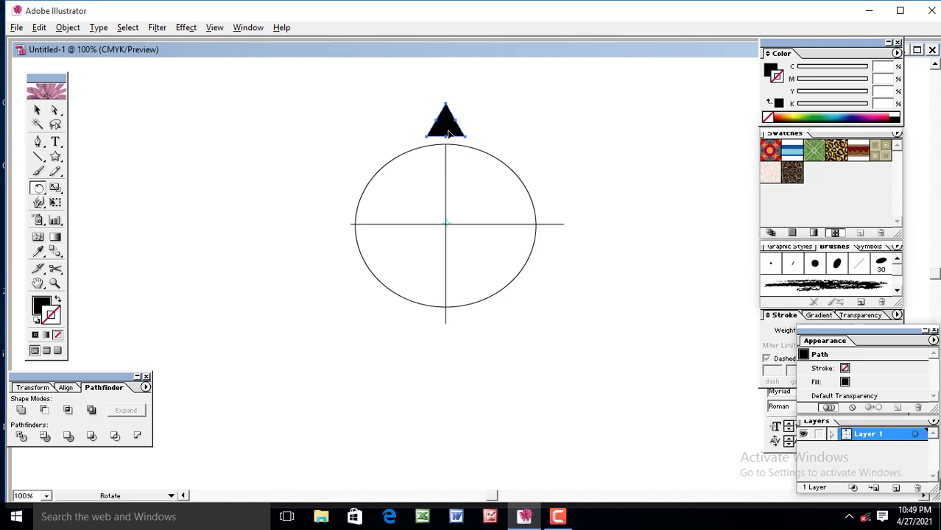
{"action": "left_click_drag", "start_coordinate": [450, 134], "coordinate": [413, 137]}
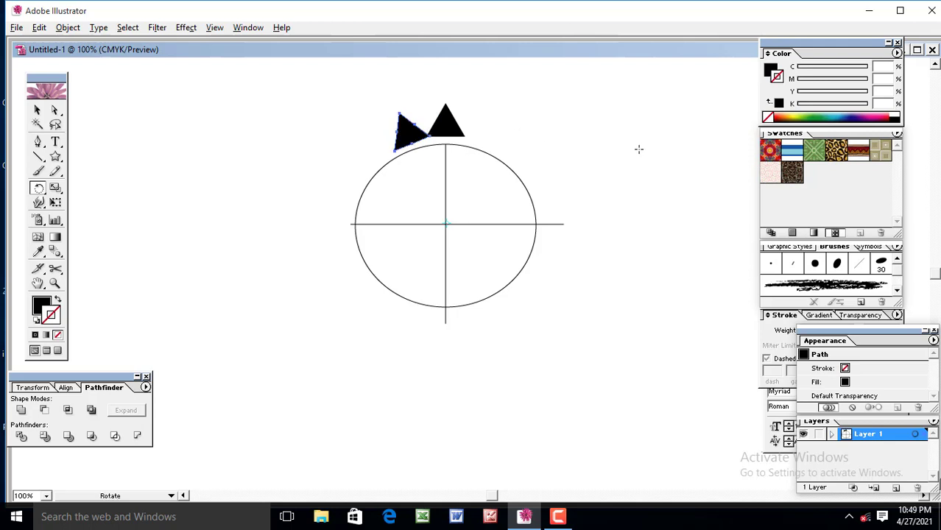
Repeat the rotated triangle copy until the triangles form a complete ring around the ellipse
{"action": "key", "text": "ctrl+d"}
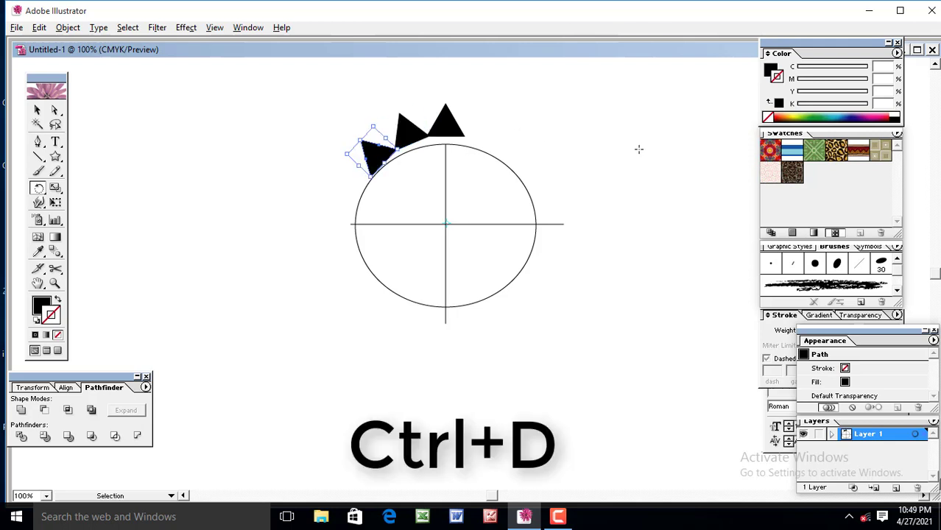
{"action": "key", "text": "ctrl+d"}
{"action": "key", "text": "ctrl+d"}
{"action": "key", "text": "ctrl+d"}
{"action": "key", "text": "ctrl+d"}
{"action": "key", "text": "ctrl+d"}
{"action": "key", "text": "ctrl+d"}
{"action": "key", "text": "ctrl+d"}
{"action": "key", "text": "ctrl+d"}
{"action": "key", "text": "ctrl+d"}
{"action": "key", "text": "ctrl+d"}
{"action": "key", "text": "ctrl+d"}
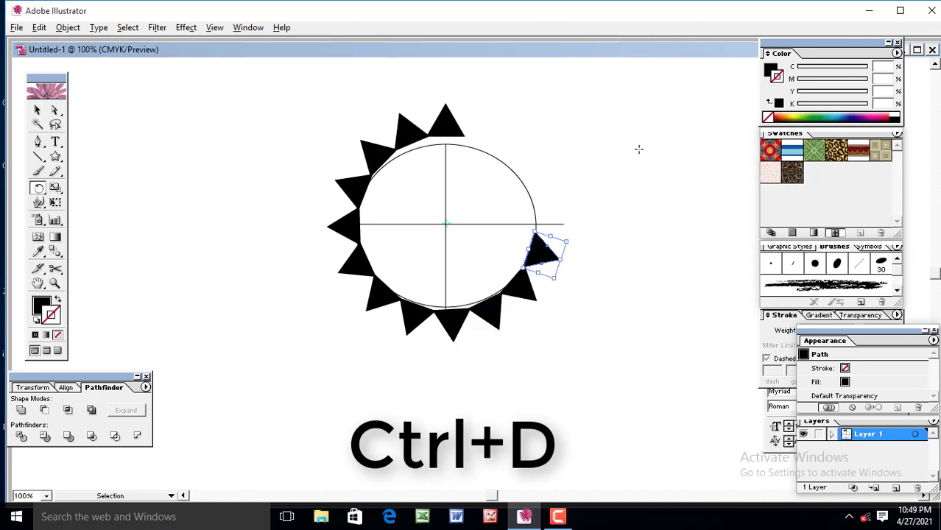
{"action": "key", "text": "ctrl+d"}
{"action": "key", "text": "ctrl+d"}
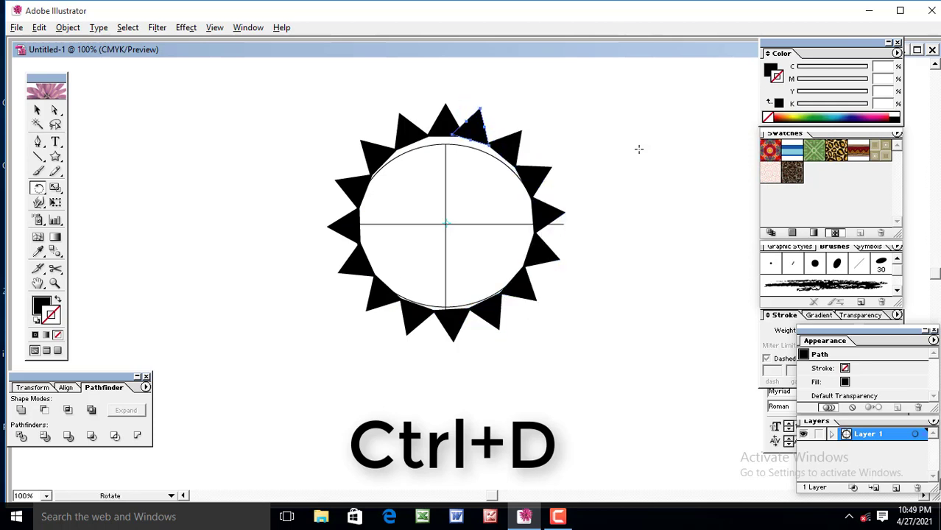
{"action": "left_click", "coordinate": [39, 109]}
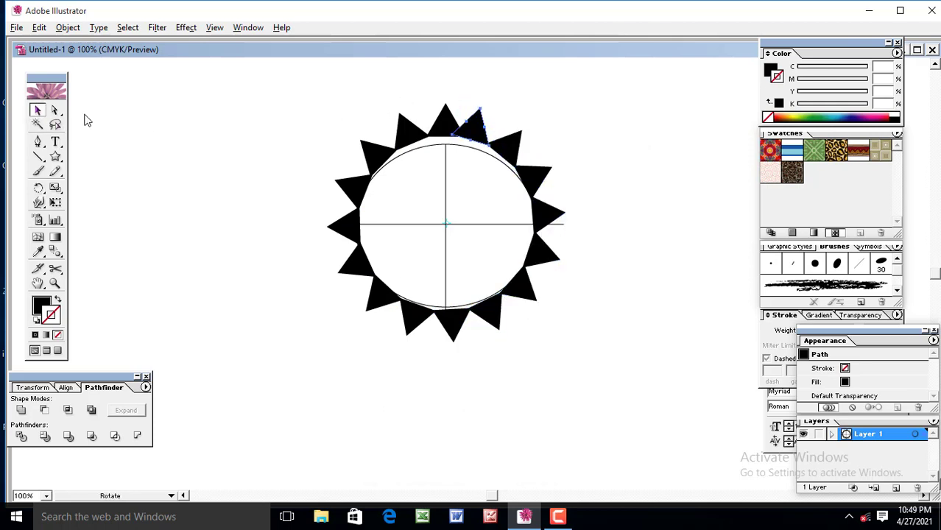
{"action": "left_click", "coordinate": [527, 124]}
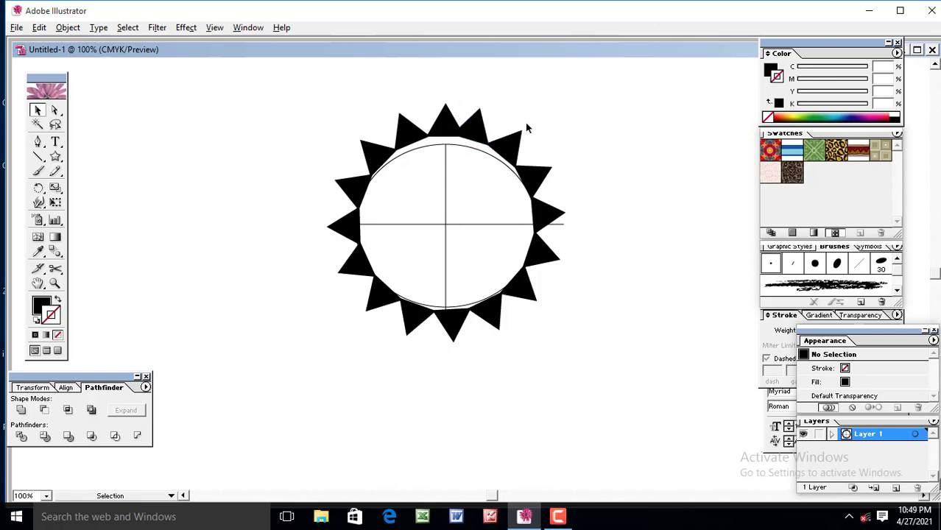
Delete the vertical line, the horizontal line and the ellipse inside the triangle ring
{"action": "left_click", "coordinate": [446, 229]}
{"action": "key", "text": "Delete"}
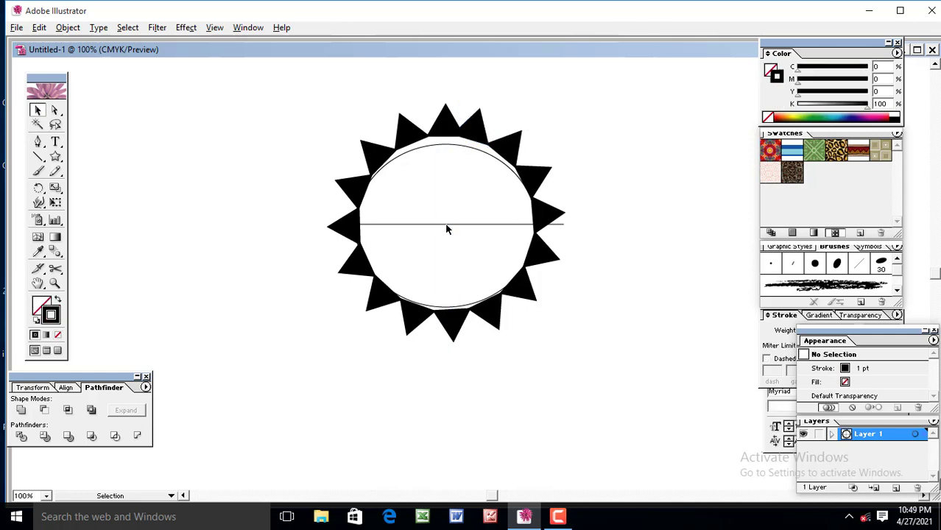
{"action": "left_click", "coordinate": [446, 224]}
{"action": "key", "text": "Delete"}
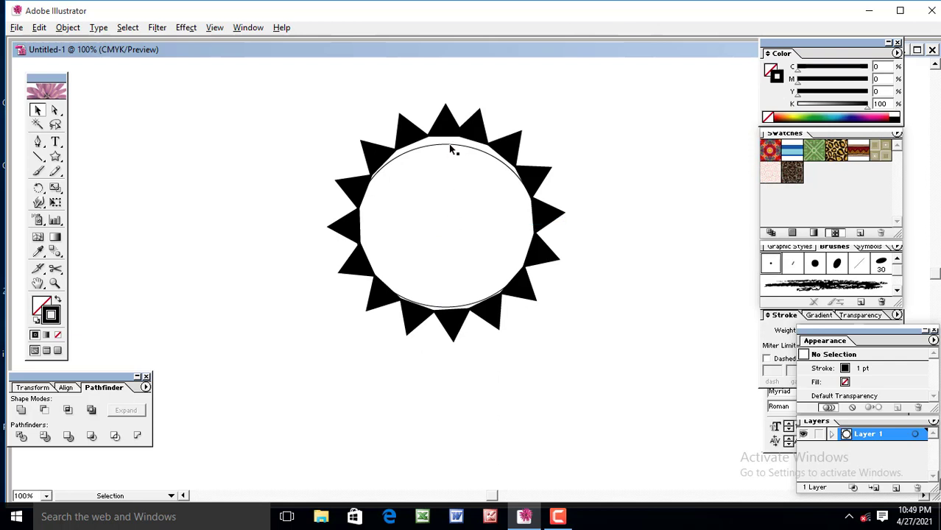
{"action": "left_click", "coordinate": [449, 143]}
{"action": "key", "text": "Delete"}
Scale the whole triangle ring down proportionally about its centre to roughly a fifth of its size
{"action": "left_click_drag", "start_coordinate": [256, 99], "coordinate": [605, 376]}
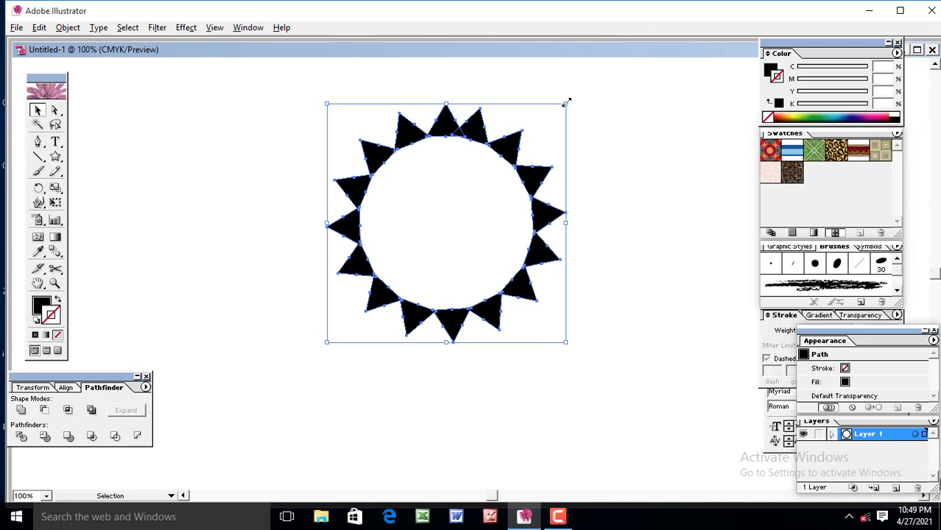
{"action": "left_click_drag", "start_coordinate": [567, 101], "coordinate": [469, 194]}
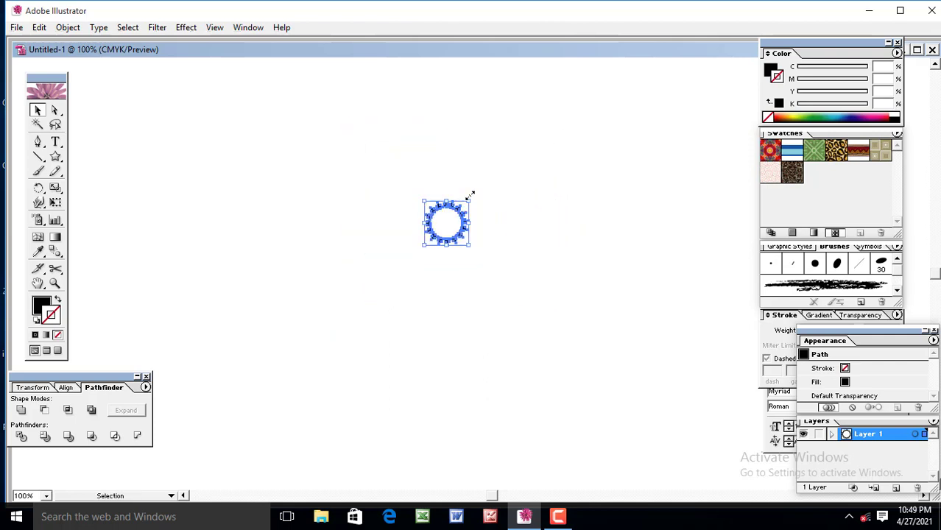
{"action": "left_click", "coordinate": [565, 210]}
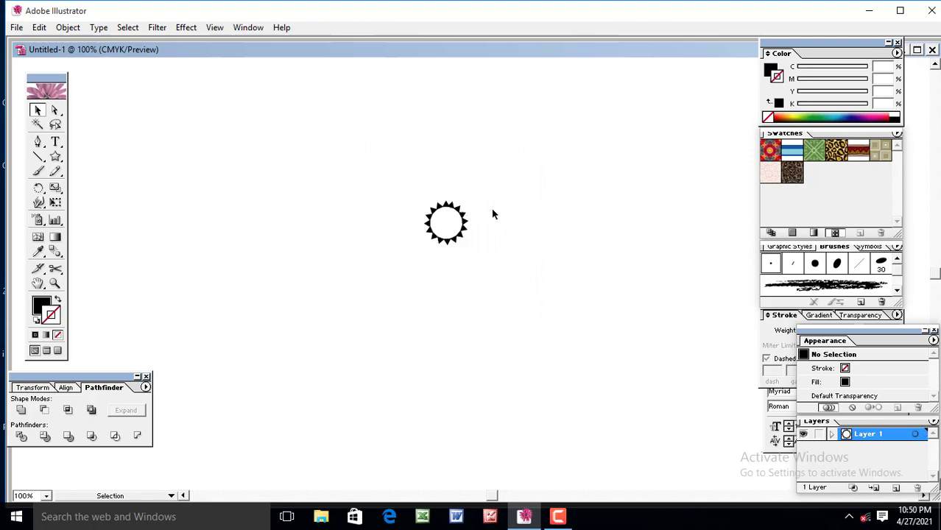
Create a proportionally enlarged copy of the triangle ring about the same centre, surrounding the original ring
{"action": "key", "text": "ctrl+plus"}
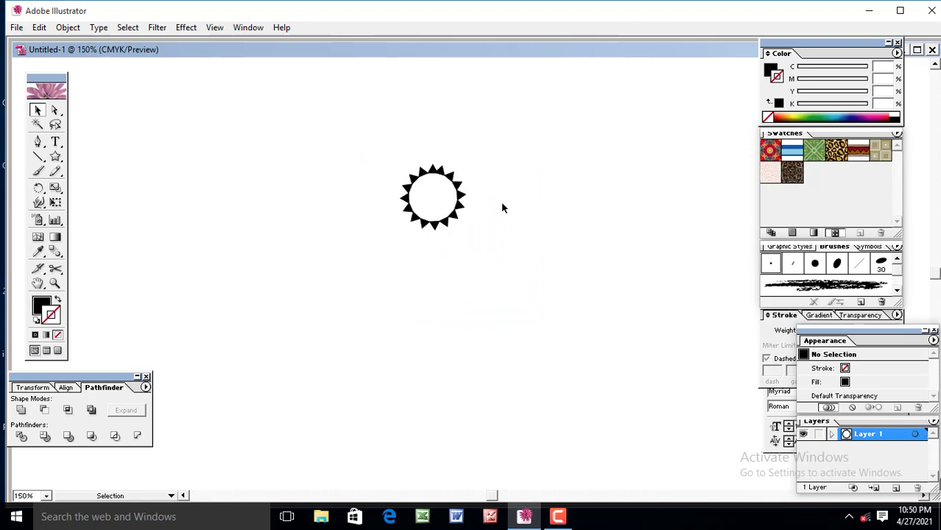
{"action": "left_click_drag", "start_coordinate": [398, 152], "coordinate": [497, 231]}
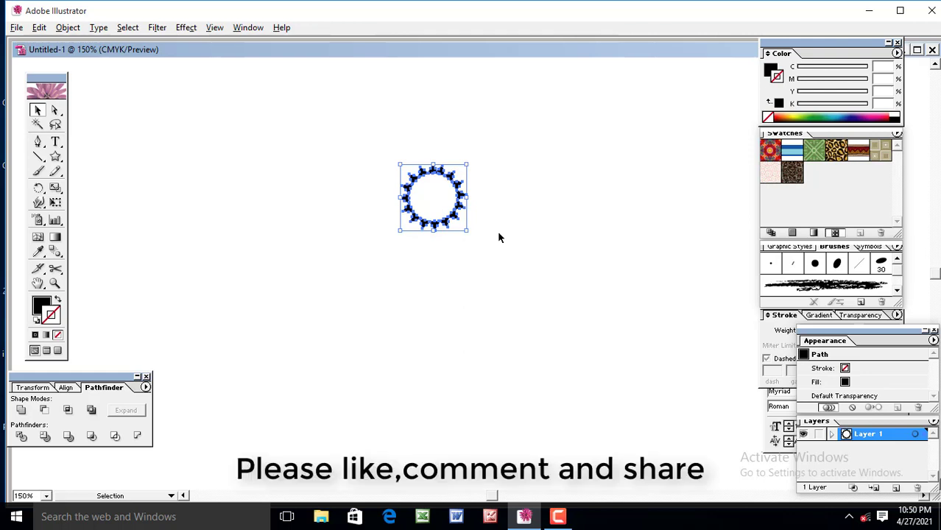
{"action": "key", "text": "shift"}
{"action": "left_click_drag", "start_coordinate": [467, 165], "coordinate": [497, 152]}
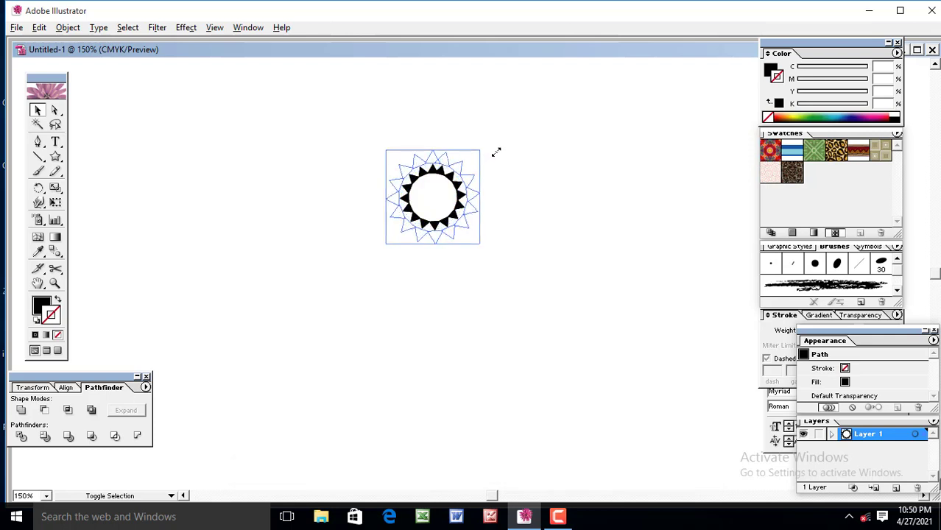
{"action": "left_click_drag", "start_coordinate": [496, 152], "coordinate": [498, 153]}
{"action": "left_click", "coordinate": [573, 226]}
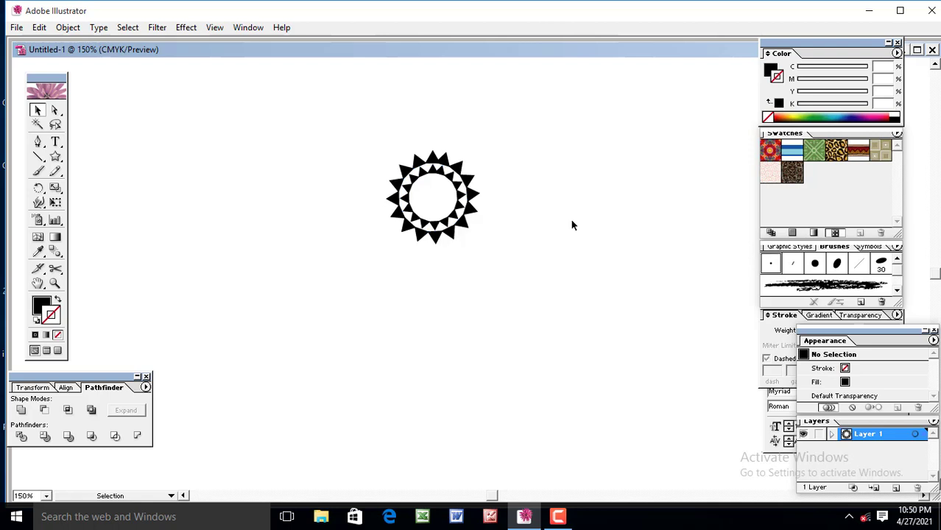
{"action": "left_click", "coordinate": [476, 194]}
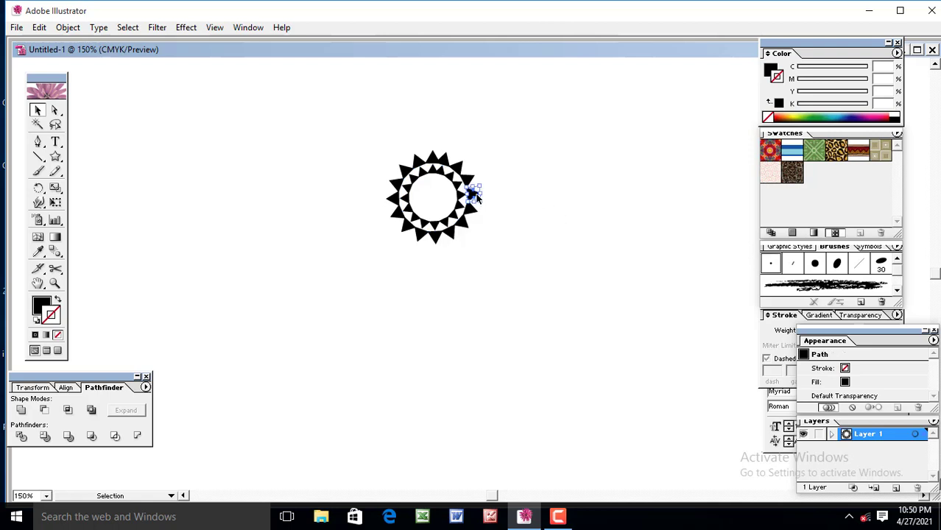
{"action": "left_click", "coordinate": [559, 236]}
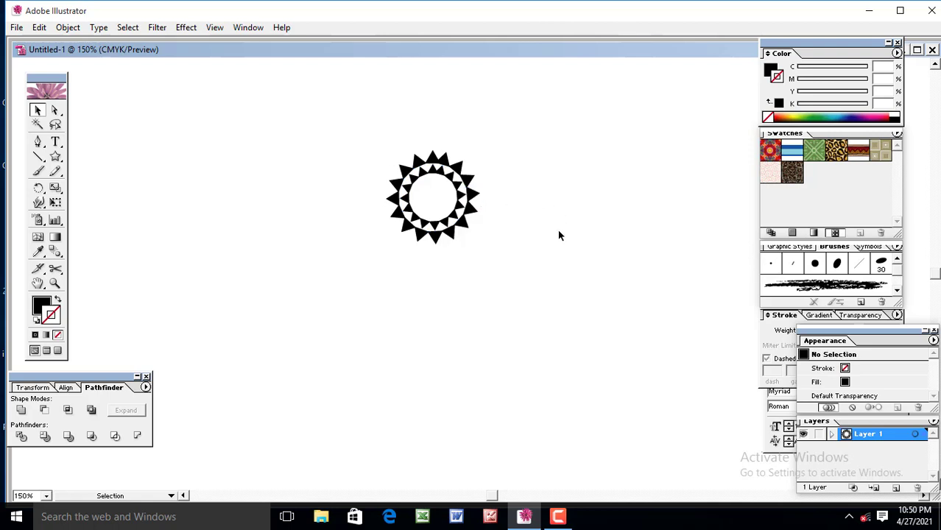
Scale both concentric triangle rings down together and move them to the upper left of the canvas
{"action": "key", "text": "ctrl+plus"}
{"action": "key", "text": "ctrl+plus"}
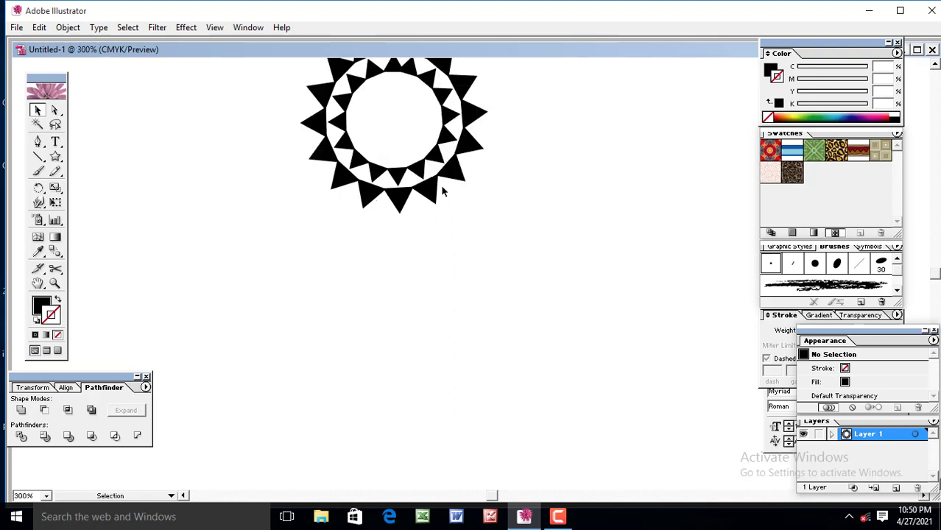
{"action": "key", "text": "space"}
{"action": "left_click_drag", "start_coordinate": [511, 216], "coordinate": [514, 318]}
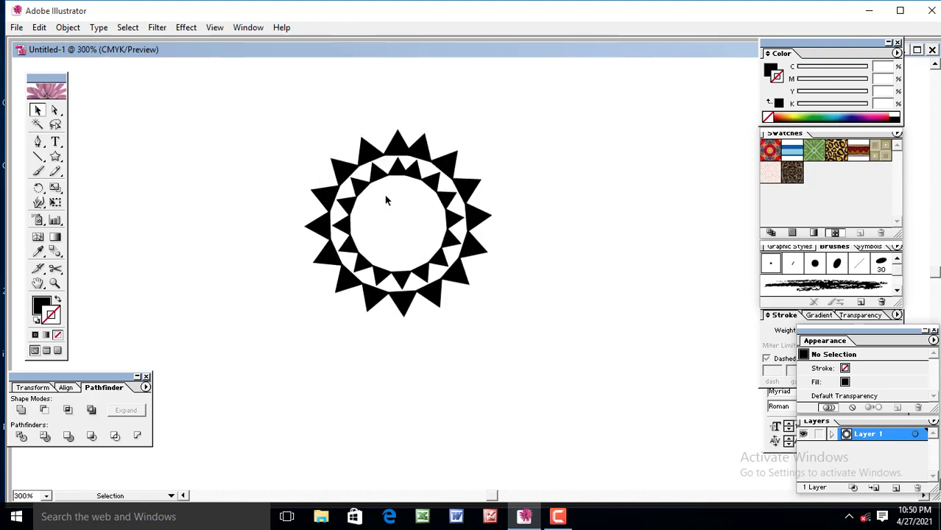
{"action": "left_click_drag", "start_coordinate": [272, 131], "coordinate": [458, 270]}
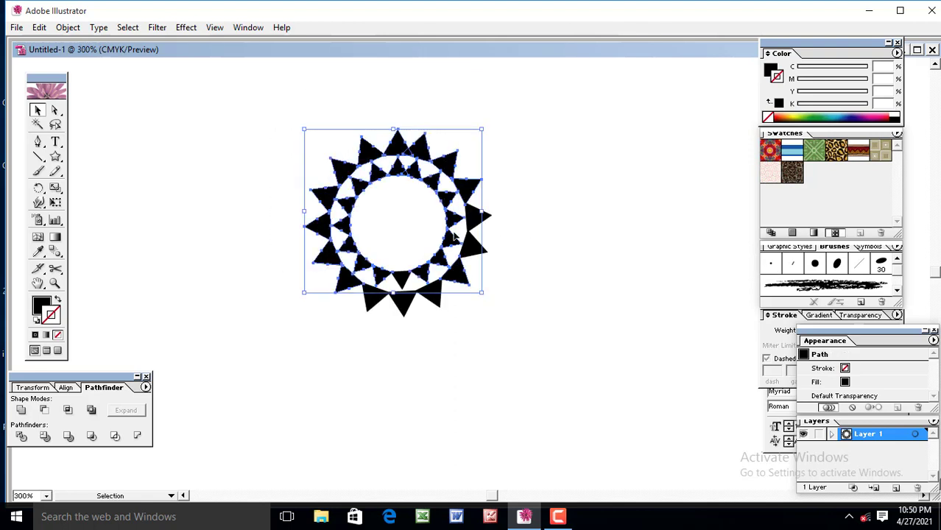
{"action": "left_click_drag", "start_coordinate": [271, 131], "coordinate": [600, 359]}
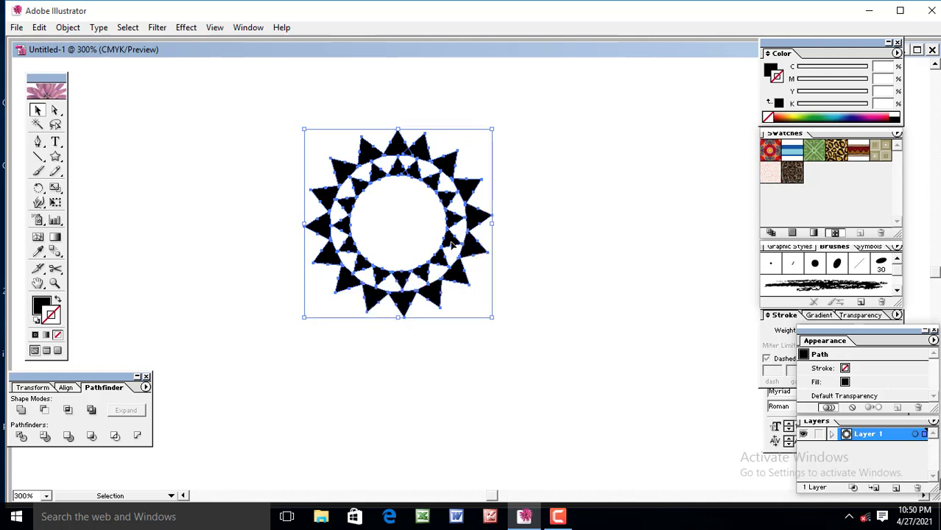
{"action": "left_click_drag", "start_coordinate": [453, 245], "coordinate": [402, 258]}
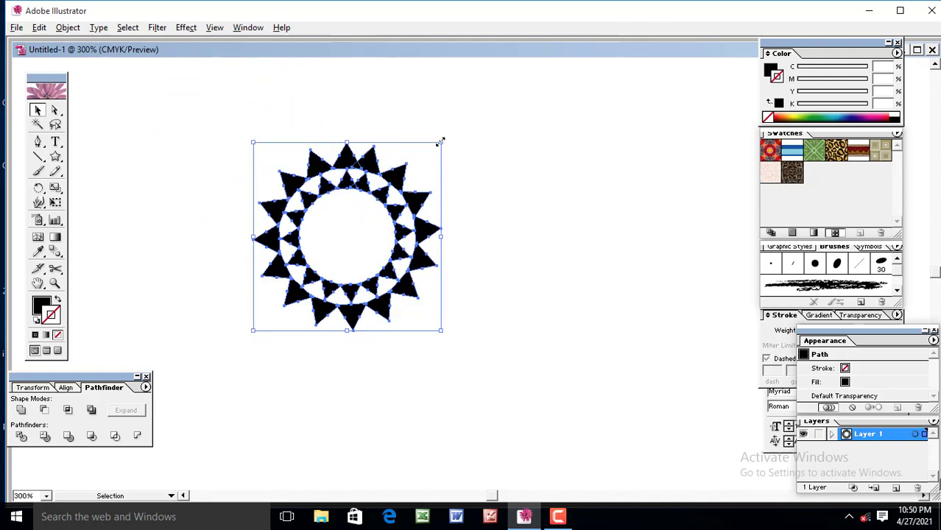
{"action": "left_click_drag", "start_coordinate": [441, 140], "coordinate": [412, 171]}
{"action": "left_click_drag", "start_coordinate": [354, 238], "coordinate": [200, 133]}
{"action": "left_click", "coordinate": [462, 227]}
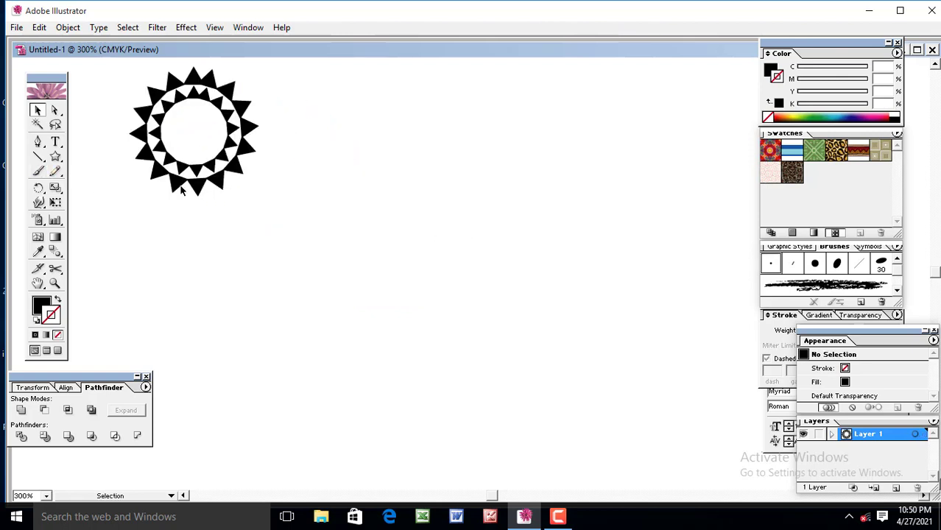
{"action": "left_click_drag", "start_coordinate": [532, 333], "coordinate": [490, 344]}
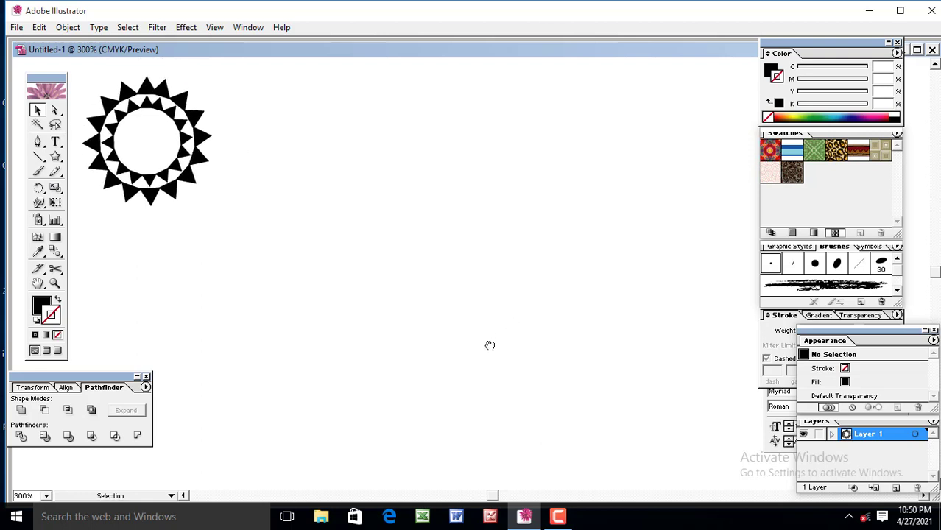
{"action": "key", "text": "ctrl+plus"}
{"action": "left_click_drag", "start_coordinate": [221, 184], "coordinate": [358, 254]}
{"action": "left_click_drag", "start_coordinate": [463, 286], "coordinate": [433, 275]}
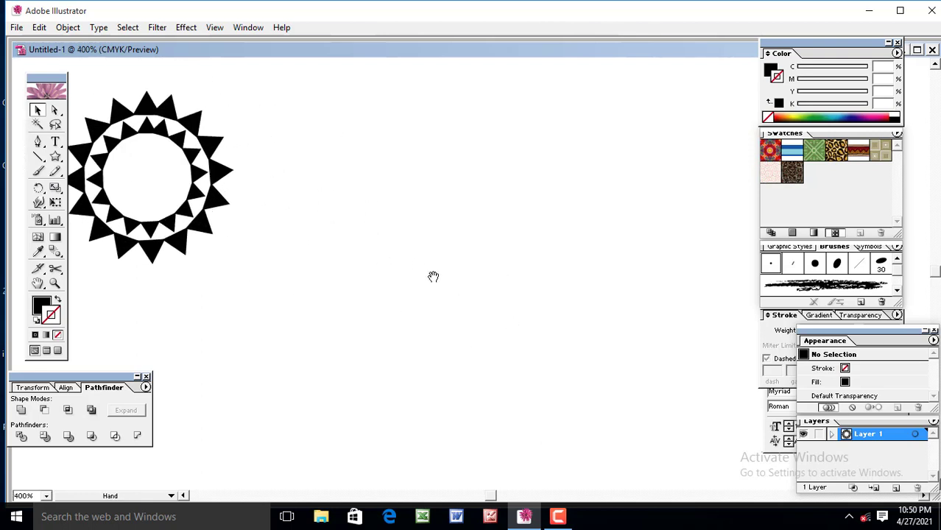
{"action": "left_click", "coordinate": [56, 157]}
{"action": "left_click_drag", "start_coordinate": [59, 160], "coordinate": [107, 163]}
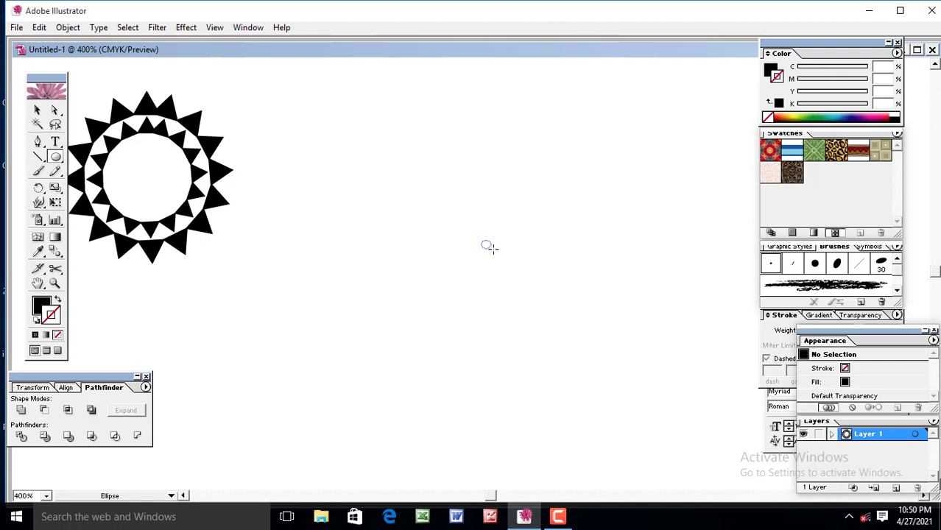
{"action": "left_click_drag", "start_coordinate": [486, 245], "coordinate": [489, 248]}
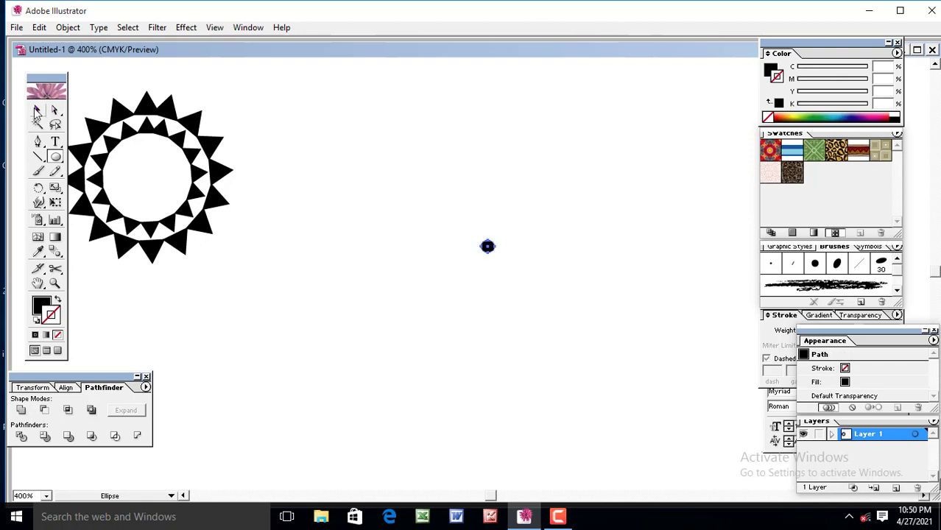
{"action": "left_click", "coordinate": [35, 112]}
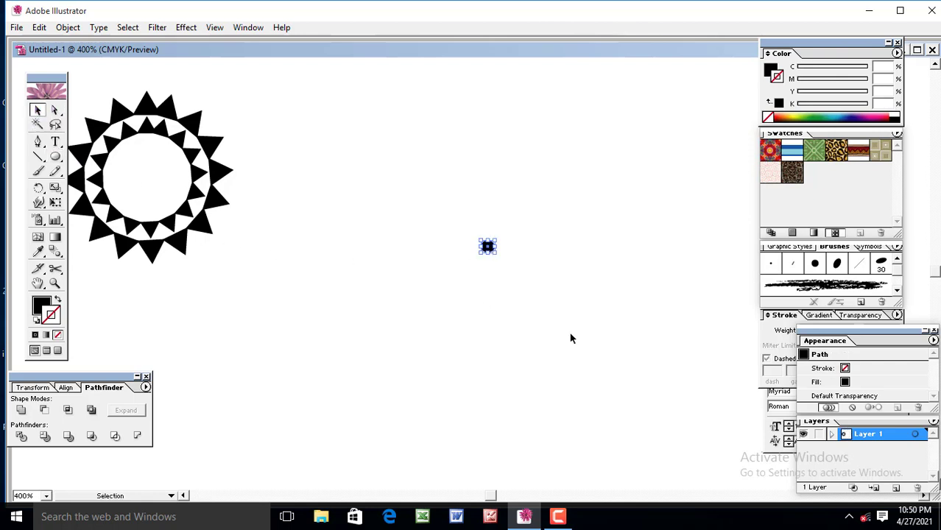
{"action": "left_click", "coordinate": [479, 242]}
{"action": "left_click", "coordinate": [488, 247]}
{"action": "key", "text": "Delete"}
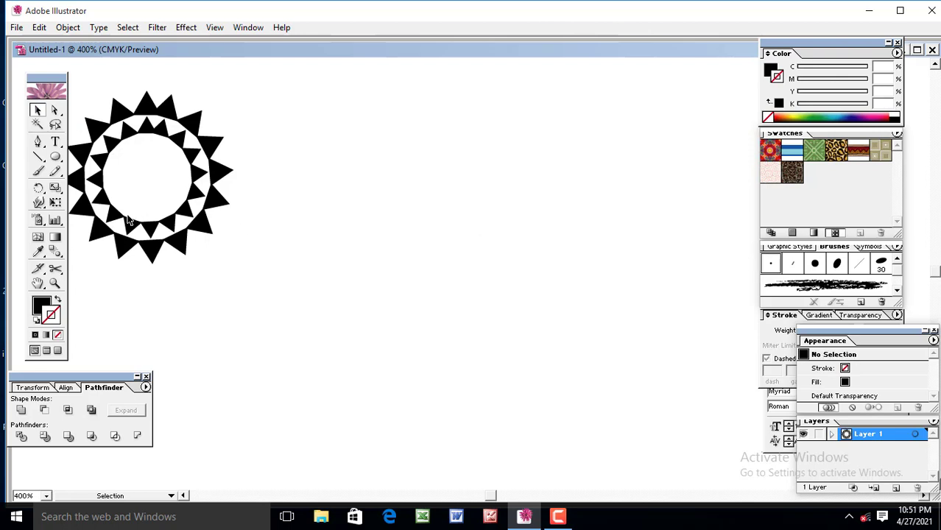
Draw a large black ellipse in the empty area to the lower right of the triangle rings
{"action": "left_click", "coordinate": [56, 159]}
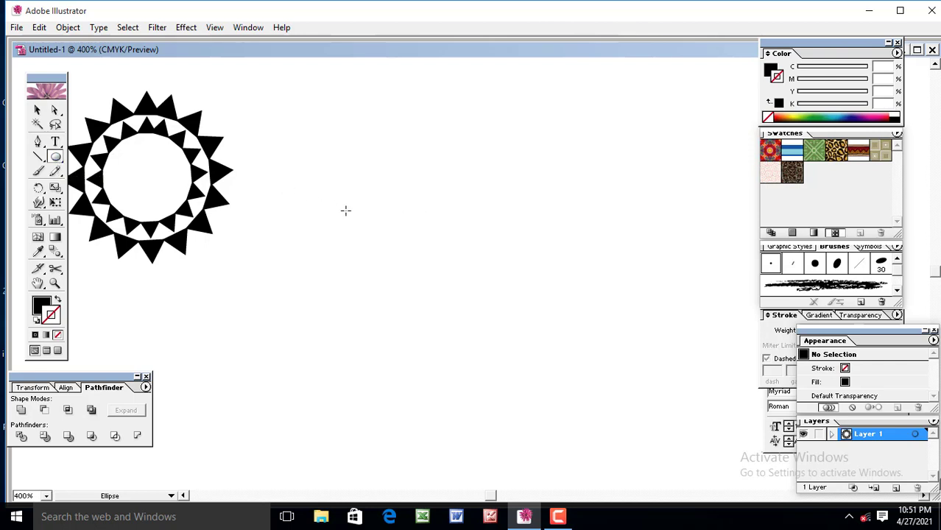
{"action": "left_click_drag", "start_coordinate": [346, 211], "coordinate": [534, 371]}
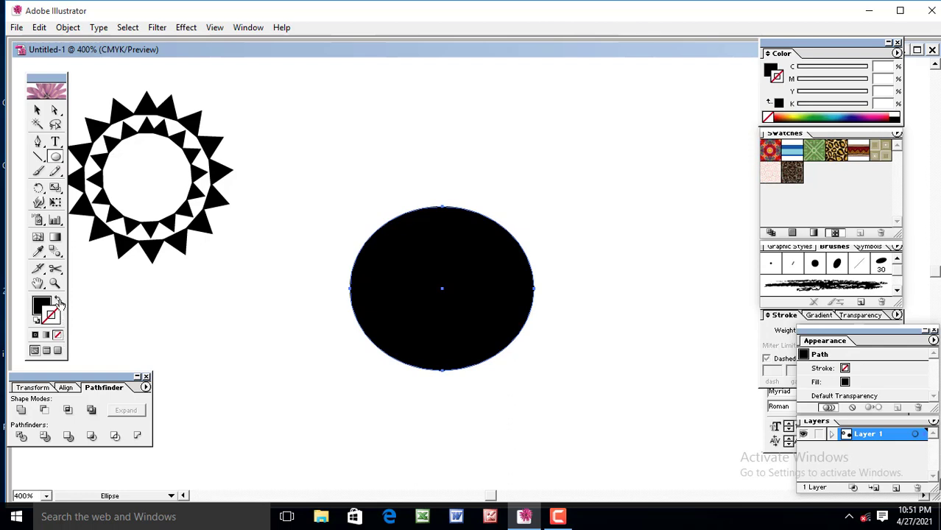
Swap the large ellipse's fill and stroke, giving it a black outline with no fill
{"action": "left_click", "coordinate": [58, 302]}
{"action": "left_click", "coordinate": [38, 110]}
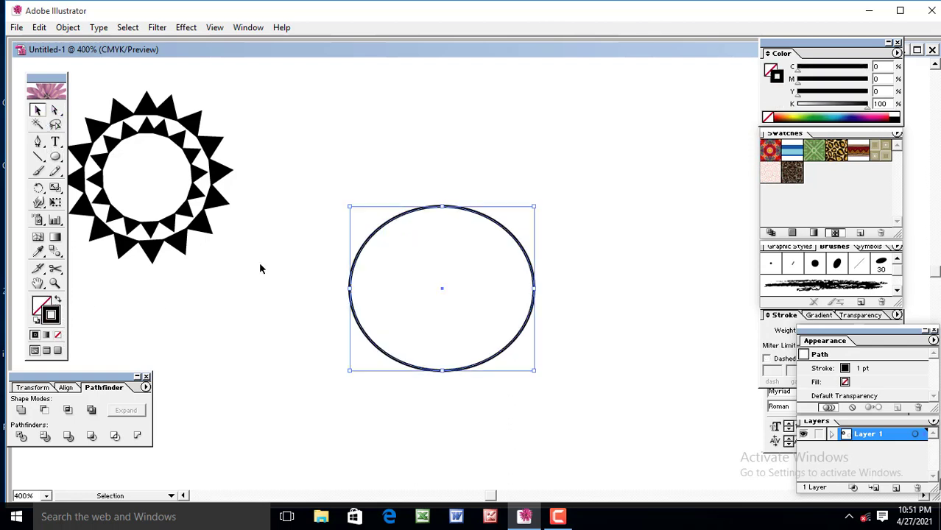
{"action": "left_click_drag", "start_coordinate": [403, 173], "coordinate": [494, 292]}
Draw a tiny circle above the large ellipse and move it to the ellipse's centre as a marker
{"action": "left_click", "coordinate": [56, 157]}
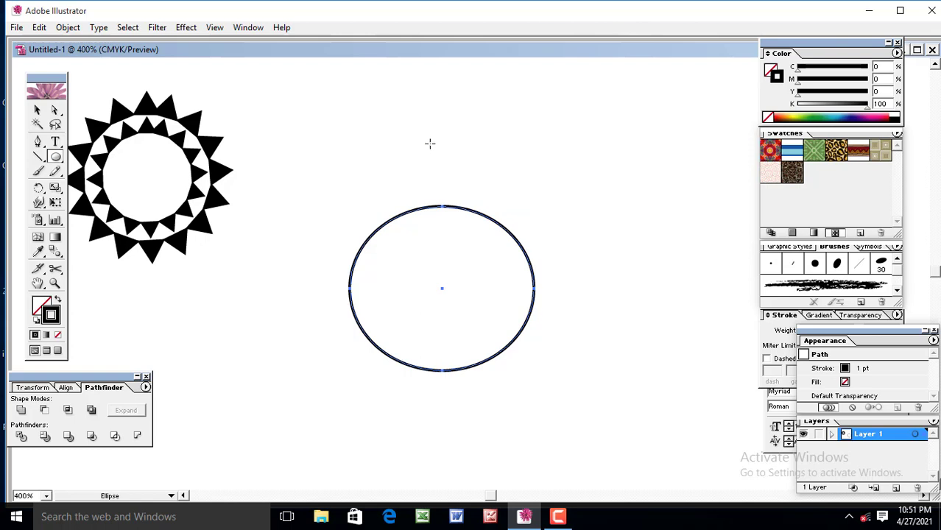
{"action": "left_click_drag", "start_coordinate": [430, 144], "coordinate": [436, 149]}
{"action": "left_click", "coordinate": [38, 110]}
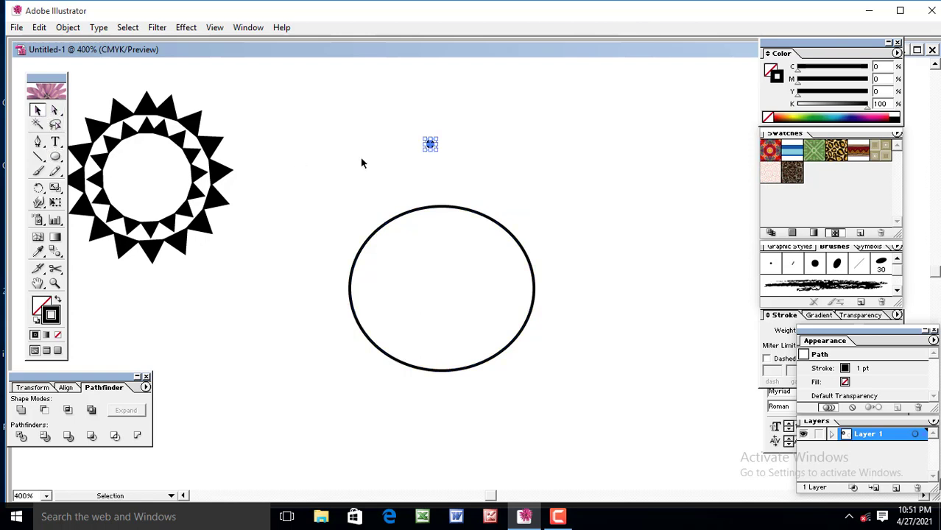
{"action": "left_click_drag", "start_coordinate": [347, 197], "coordinate": [470, 243]}
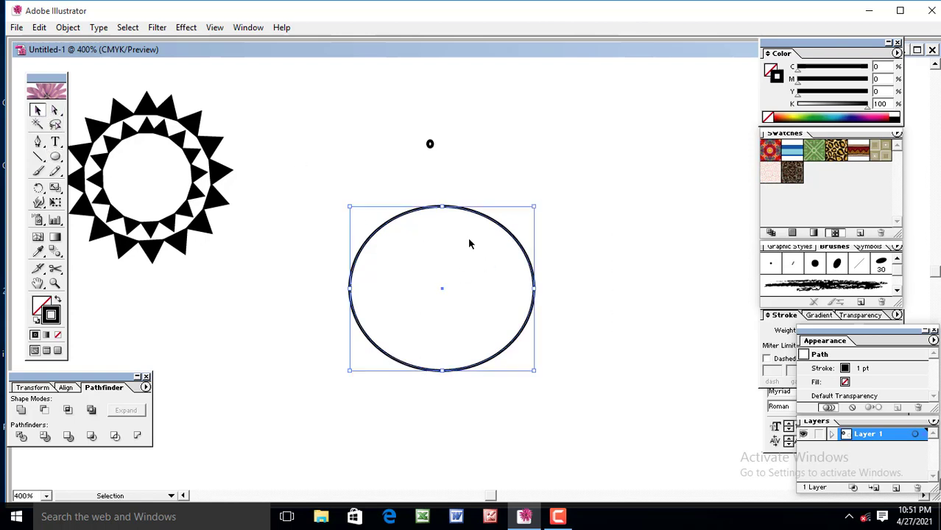
{"action": "left_click", "coordinate": [431, 146]}
{"action": "left_click_drag", "start_coordinate": [444, 294], "coordinate": [444, 293]}
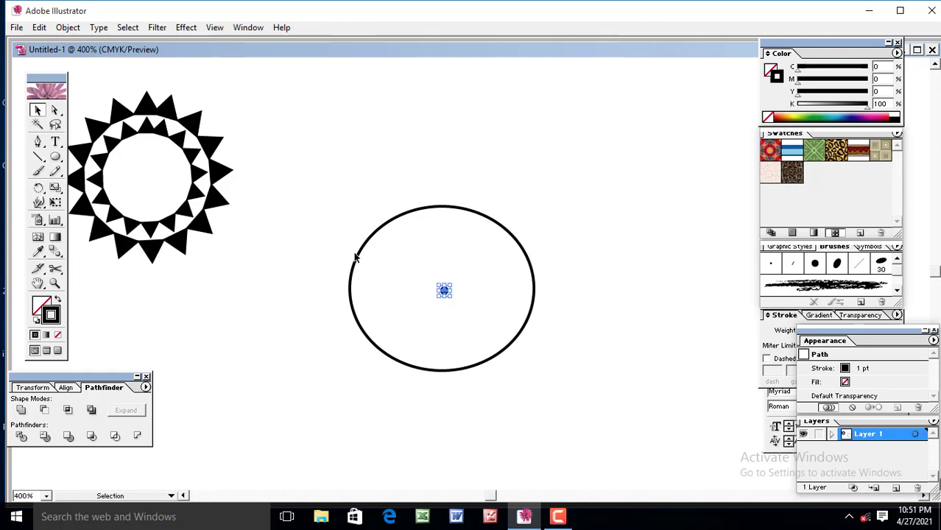
Try moving the large ellipse together with its centre marker slightly sideways, and undo the move
{"action": "left_click_drag", "start_coordinate": [356, 255], "coordinate": [535, 355]}
{"action": "left_click", "coordinate": [548, 302]}
{"action": "left_click_drag", "start_coordinate": [390, 203], "coordinate": [487, 318]}
{"action": "left_click_drag", "start_coordinate": [447, 291], "coordinate": [479, 291]}
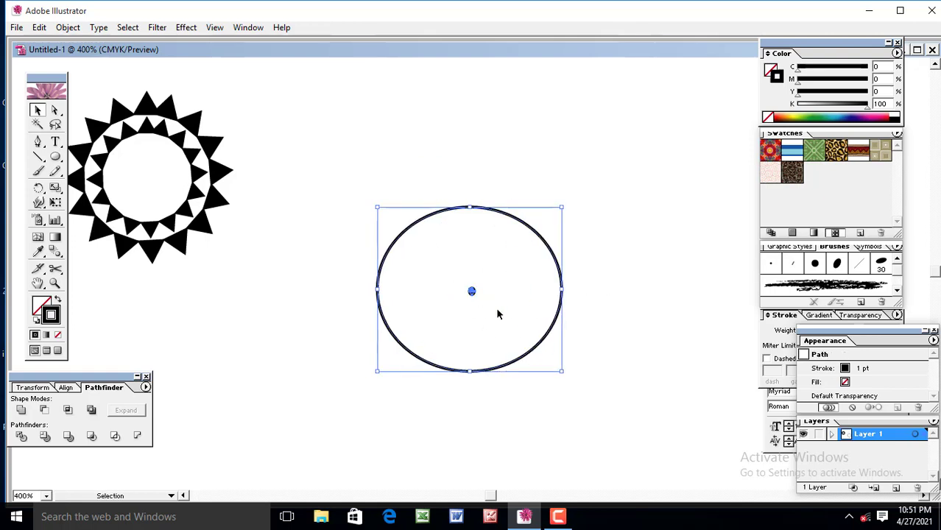
{"action": "key", "text": "ctrl+z"}
{"action": "left_click", "coordinate": [641, 327]}
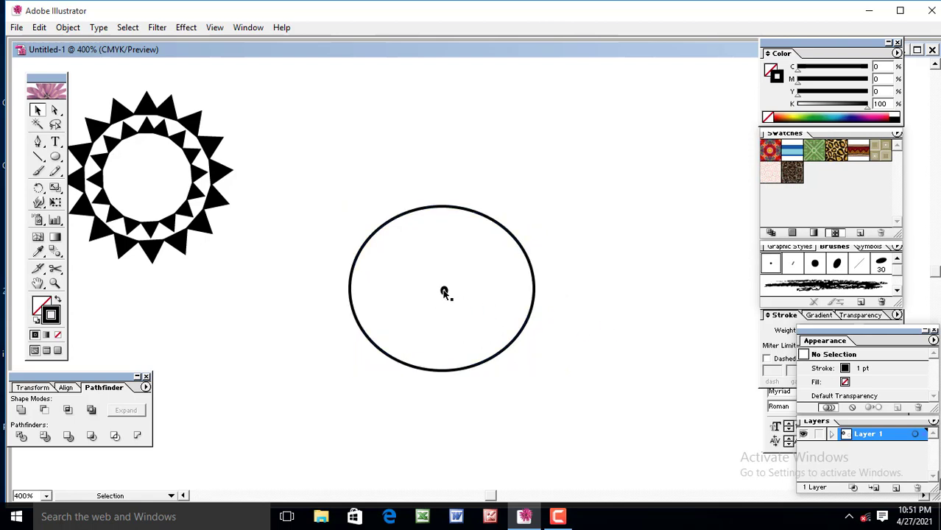
Move the tiny marker circle out of the large ellipse and place it back on the ellipse's centre
{"action": "left_click", "coordinate": [444, 291]}
{"action": "key", "text": "Delete"}
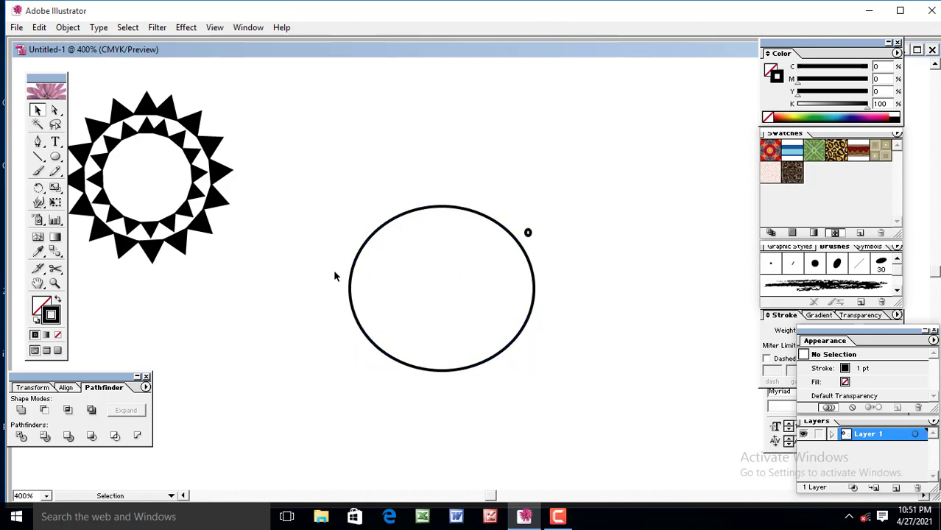
{"action": "left_click_drag", "start_coordinate": [315, 269], "coordinate": [611, 353]}
{"action": "left_click", "coordinate": [530, 235]}
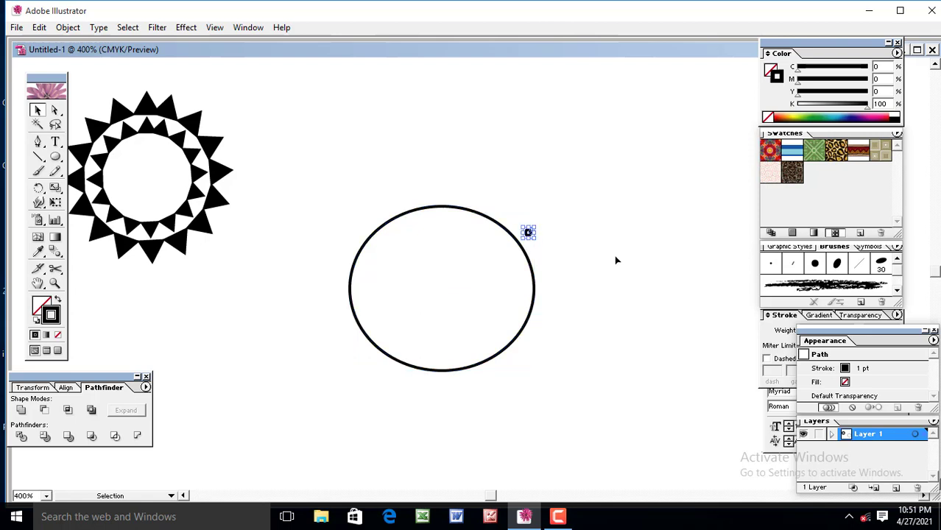
{"action": "left_click_drag", "start_coordinate": [383, 209], "coordinate": [571, 383]}
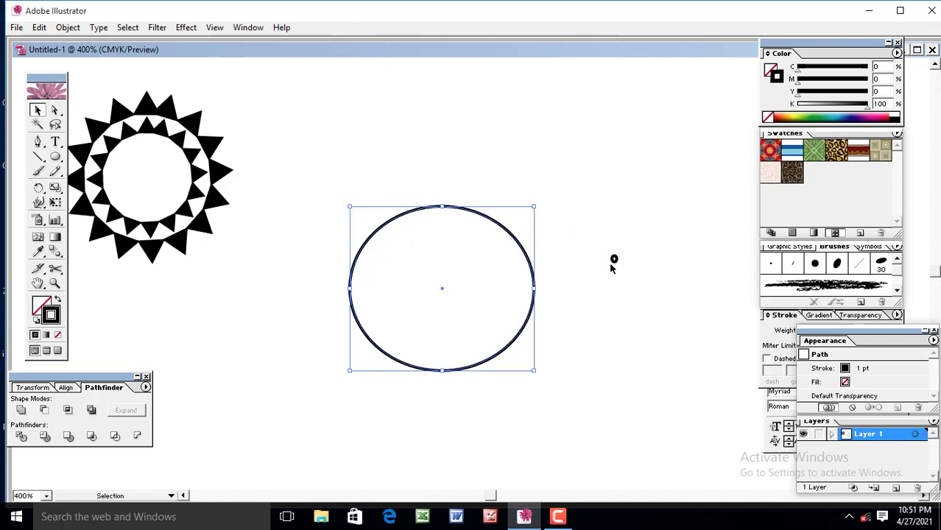
{"action": "left_click_drag", "start_coordinate": [614, 260], "coordinate": [439, 288]}
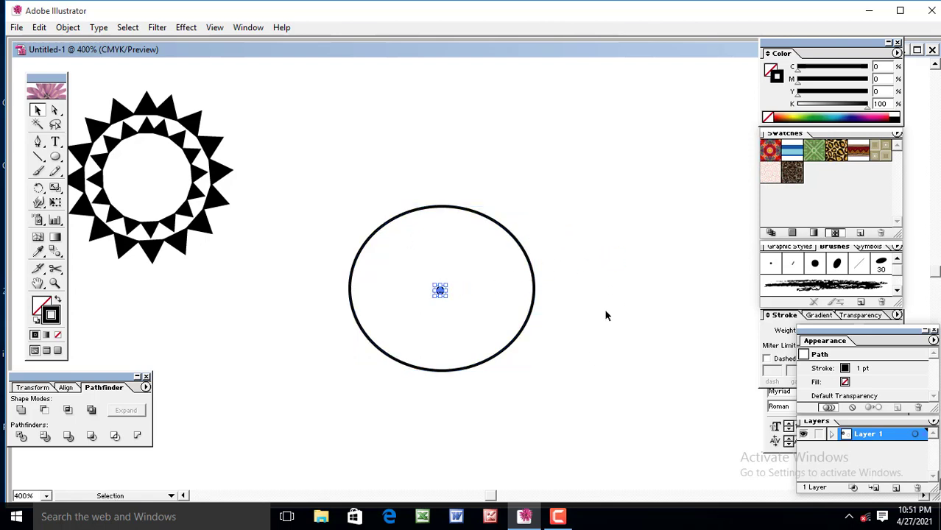
{"action": "left_click", "coordinate": [607, 315]}
{"action": "left_click", "coordinate": [499, 293]}
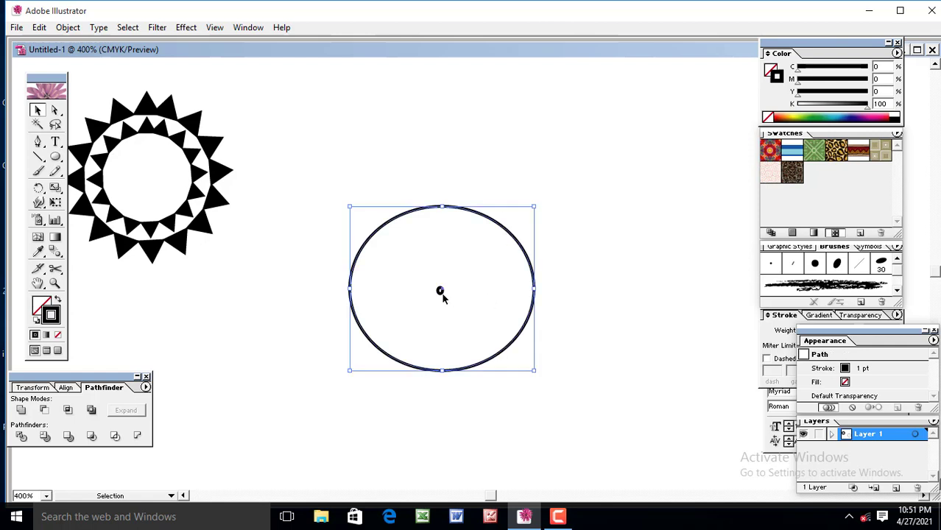
{"action": "left_click", "coordinate": [440, 292], "text": "shift"}
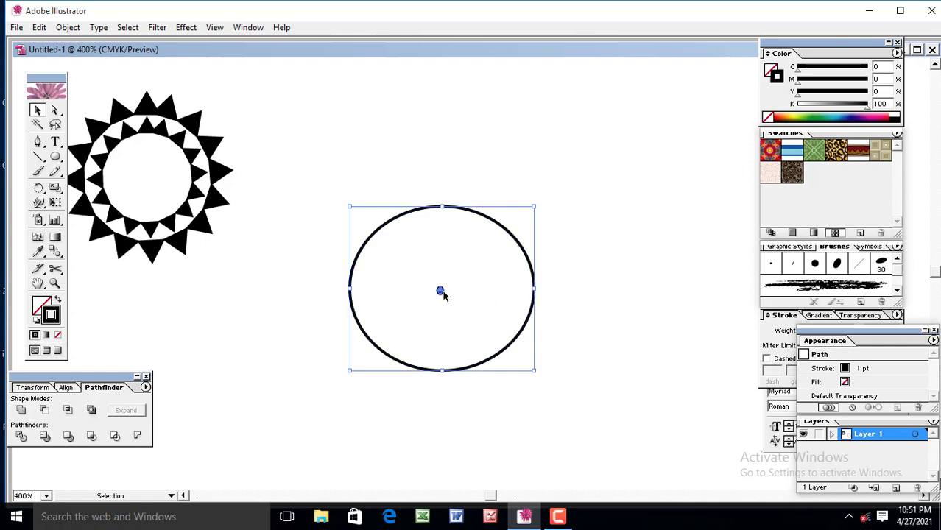
{"action": "left_click", "coordinate": [661, 314]}
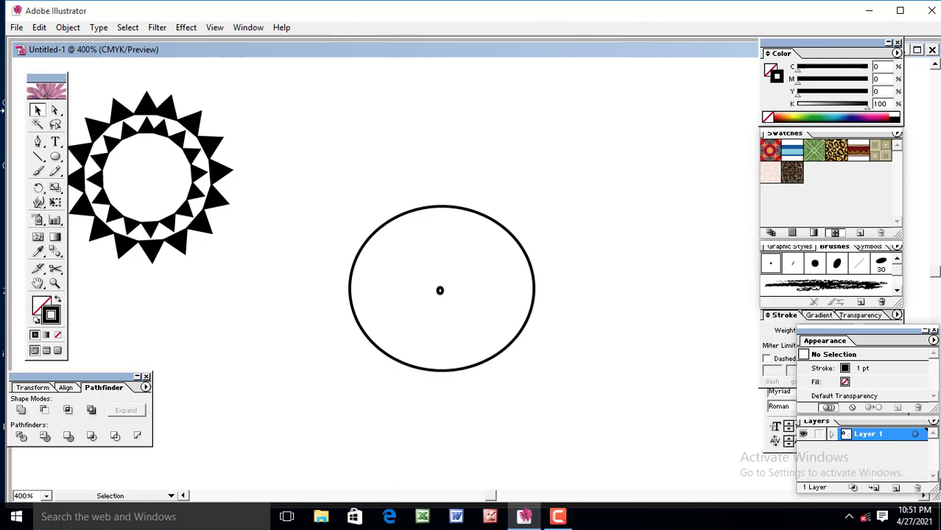
Try drawing a seven-pointed star outline above the large ellipse, and delete it
{"action": "left_click", "coordinate": [55, 157]}
{"action": "left_click_drag", "start_coordinate": [63, 162], "coordinate": [138, 158]}
{"action": "left_click_drag", "start_coordinate": [352, 156], "coordinate": [371, 174]}
{"action": "key", "text": "Up"}
{"action": "key", "text": "Up"}
{"action": "key", "text": "Up"}
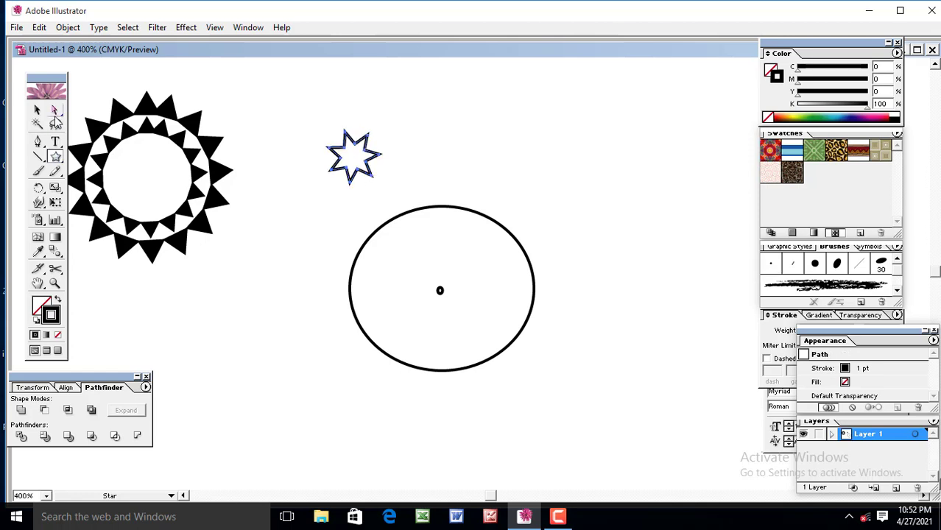
{"action": "key", "text": "Delete"}
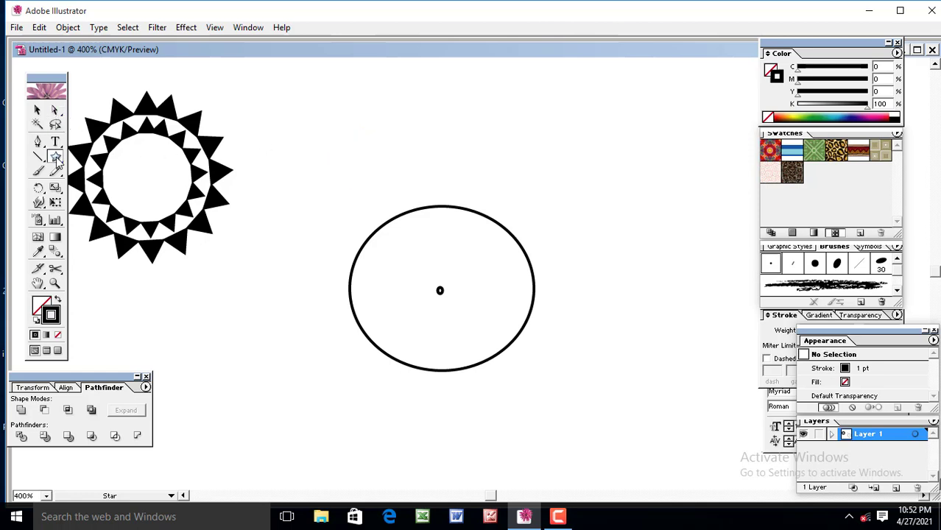
Draw a small six-pointed star outline and place it just above the top of the large ellipse
{"action": "left_click_drag", "start_coordinate": [372, 137], "coordinate": [456, 194]}
{"action": "key", "text": "Down"}
{"action": "key", "text": "v"}
{"action": "left_click_drag", "start_coordinate": [477, 163], "coordinate": [454, 184]}
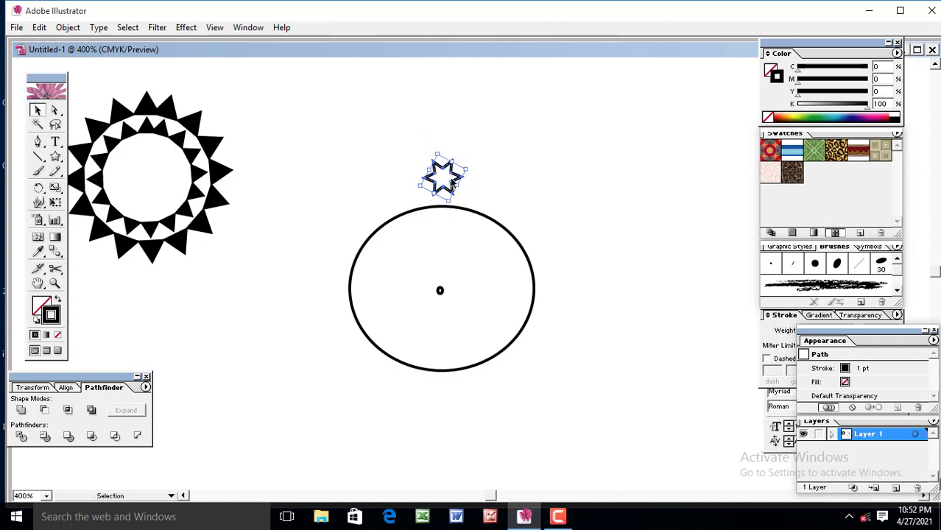
{"action": "left_click", "coordinate": [538, 185]}
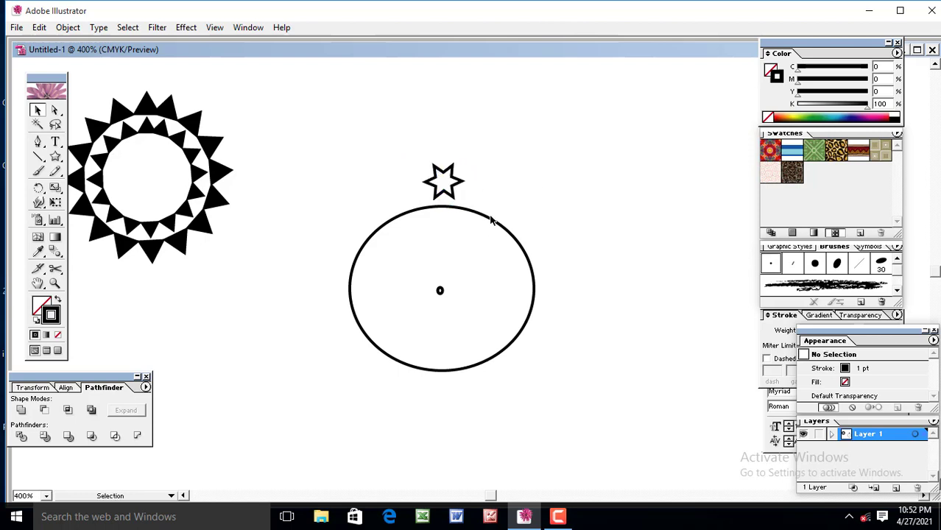
Create a rotated copy of the star around the ellipse's centre marker, directly beside the original star
{"action": "left_click", "coordinate": [454, 190]}
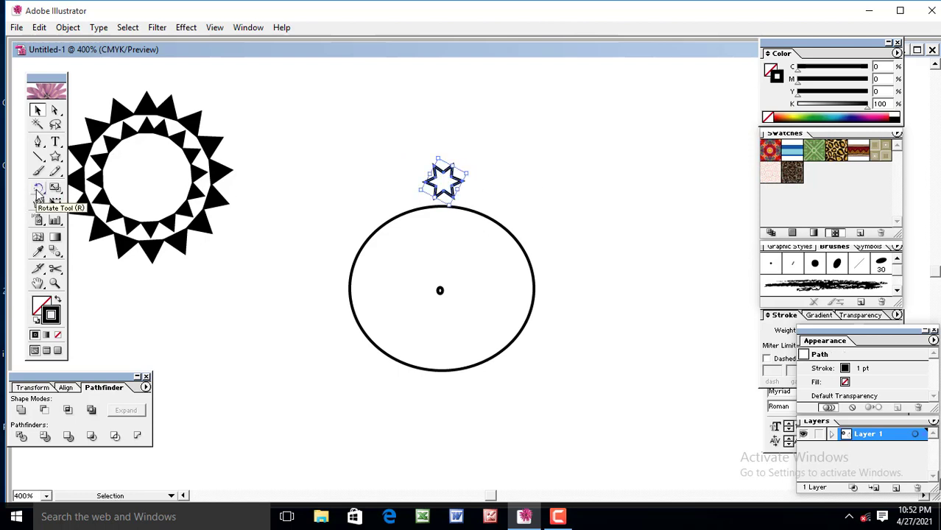
{"action": "left_click", "coordinate": [39, 190]}
{"action": "left_click", "coordinate": [440, 290]}
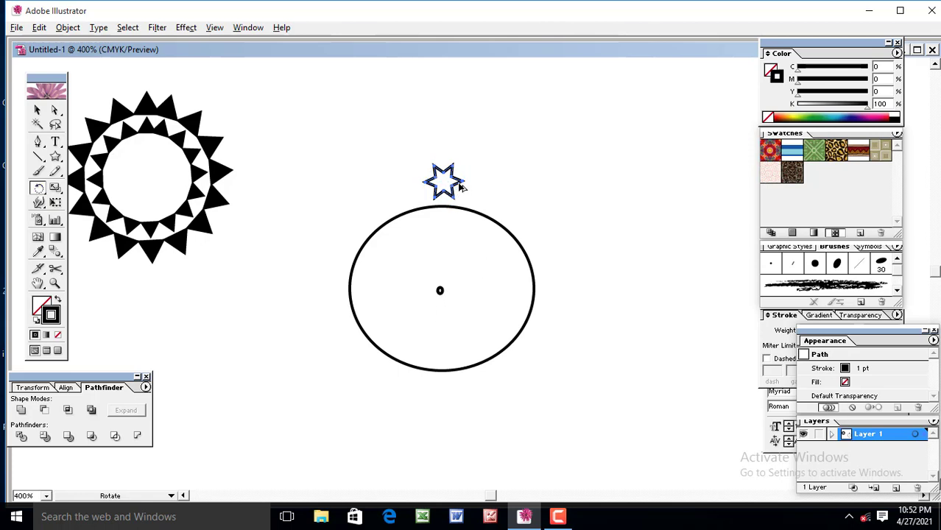
{"action": "left_click_drag", "start_coordinate": [460, 188], "coordinate": [422, 191]}
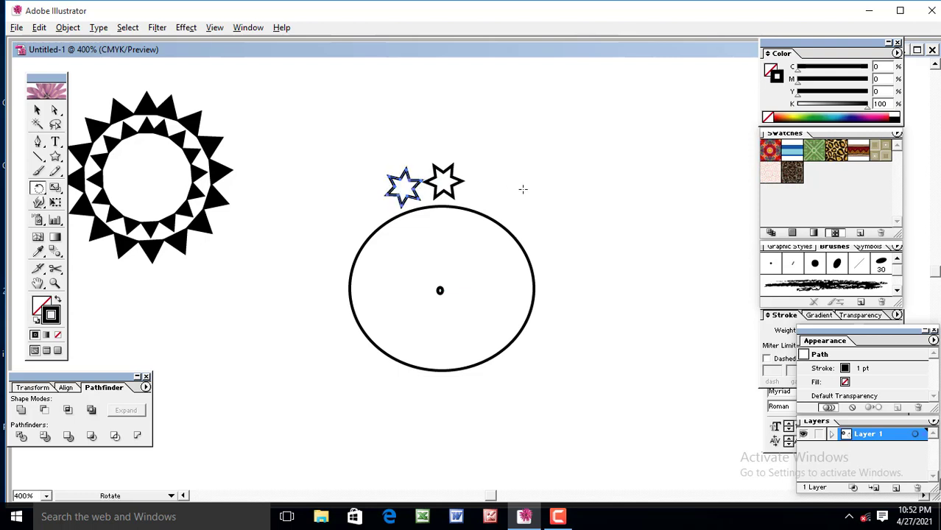
Repeat the rotated star copy until the stars form a complete ring around the ellipse
{"action": "key", "text": "ctrl"}
{"action": "key", "text": "ctrl+d"}
{"action": "key", "text": "ctrl+d"}
{"action": "key", "text": "ctrl+d"}
{"action": "key", "text": "ctrl+d"}
{"action": "key", "text": "ctrl+d"}
{"action": "key", "text": "ctrl+d"}
{"action": "key", "text": "ctrl+d"}
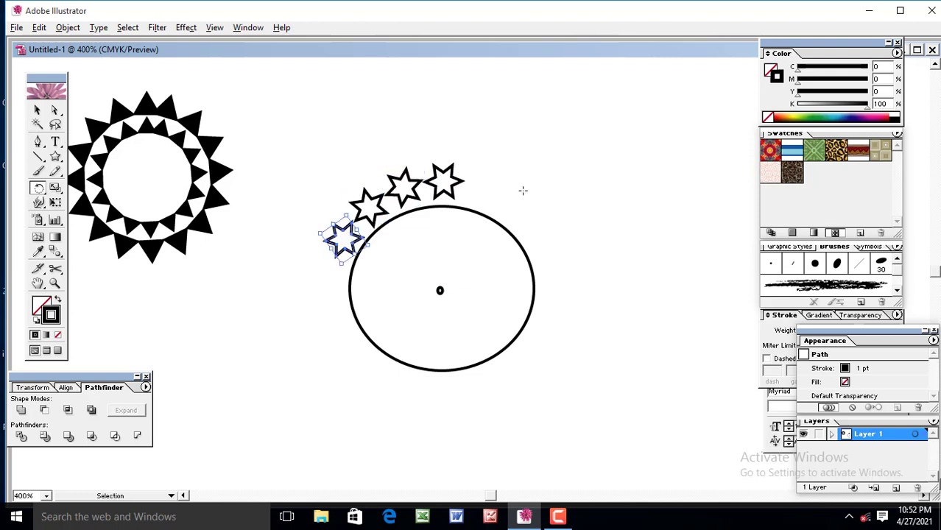
{"action": "key", "text": "ctrl+d"}
{"action": "key", "text": "ctrl+d"}
{"action": "key", "text": "ctrl+d"}
{"action": "key", "text": "ctrl+d"}
{"action": "key", "text": "ctrl+d"}
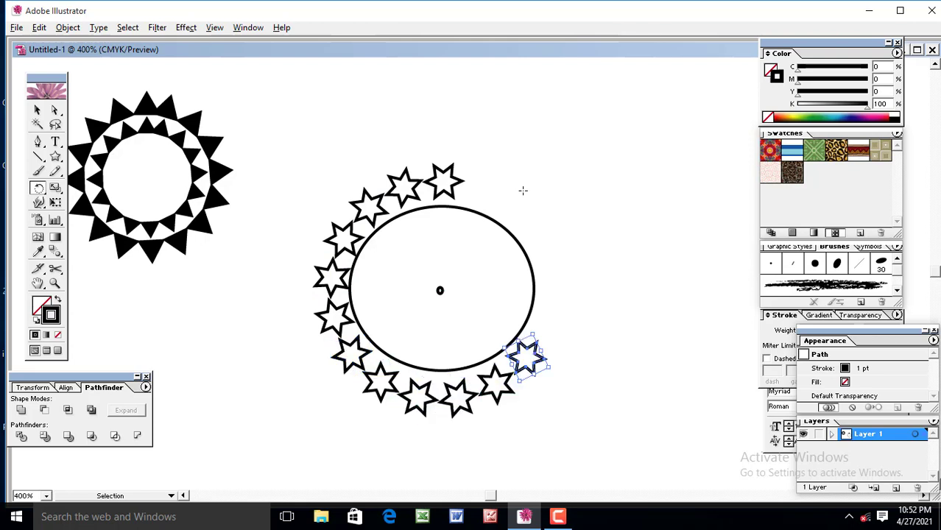
{"action": "key", "text": "ctrl+d"}
{"action": "key", "text": "ctrl+d"}
{"action": "key", "text": "ctrl+d"}
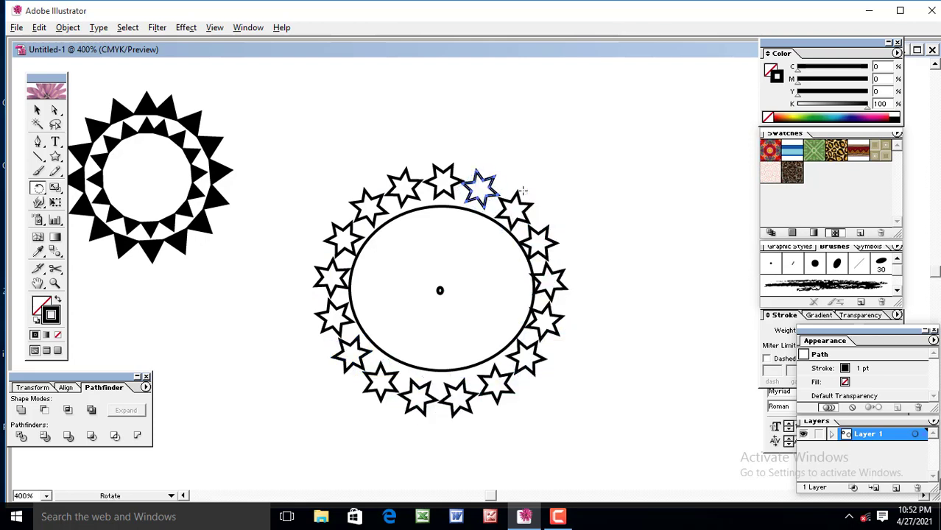
Delete the guide ellipse and its centre marker from inside the star ring
{"action": "left_click", "coordinate": [38, 109]}
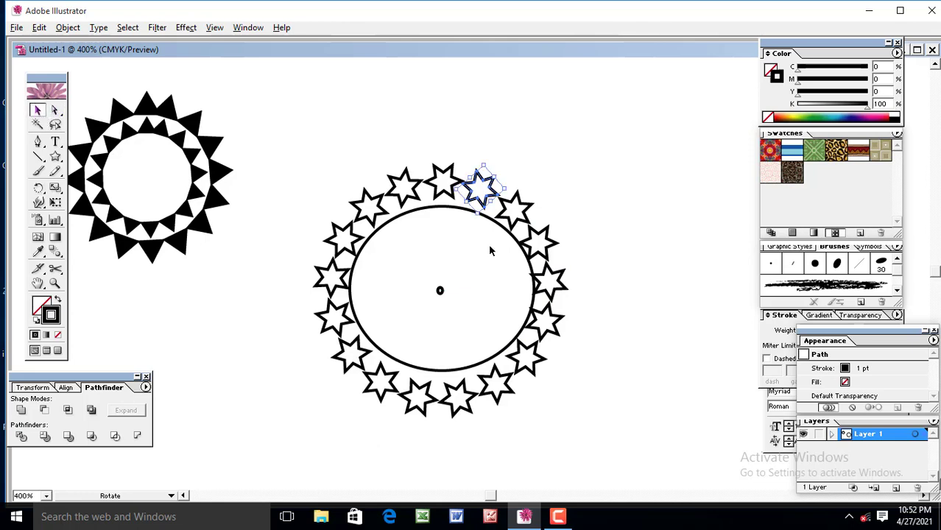
{"action": "left_click", "coordinate": [424, 211]}
{"action": "key", "text": "Delete"}
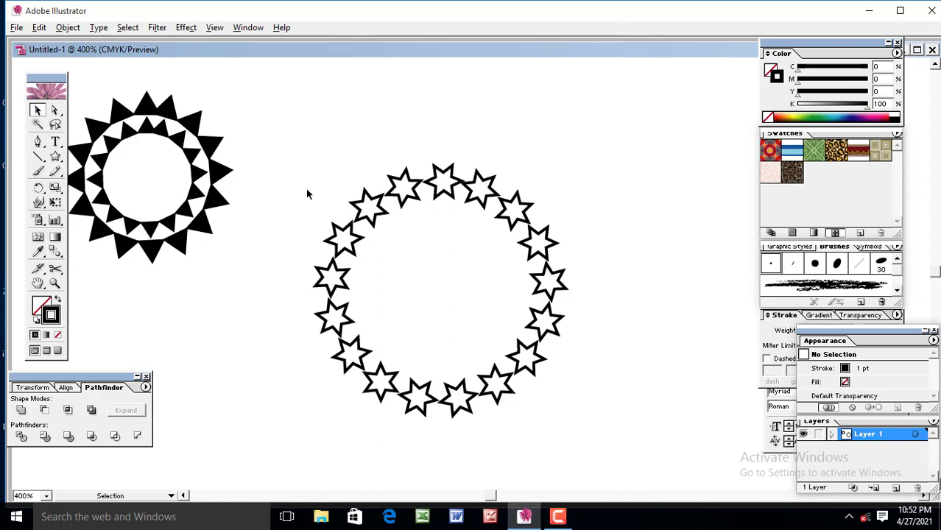
Scale the whole star ring down proportionally about its centre to a little over a third of its size
{"action": "left_click_drag", "start_coordinate": [308, 190], "coordinate": [592, 377]}
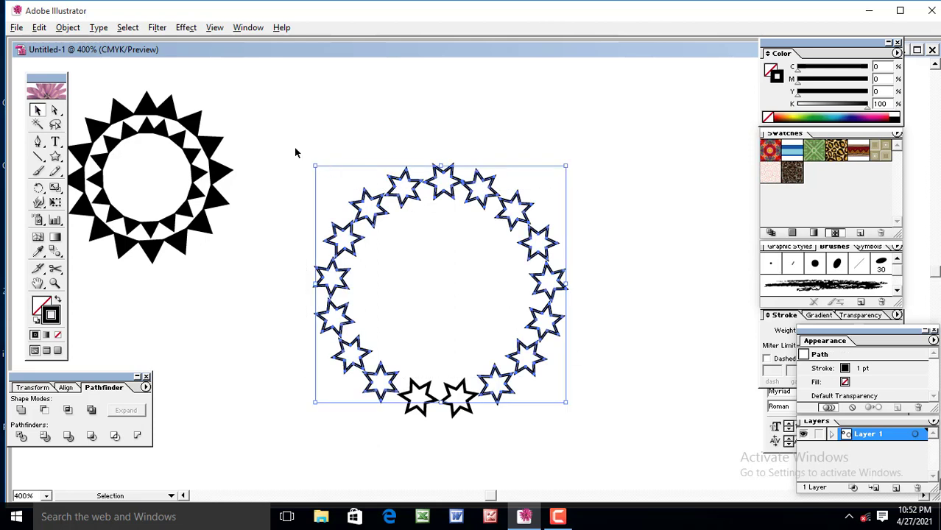
{"action": "left_click_drag", "start_coordinate": [295, 152], "coordinate": [599, 411]}
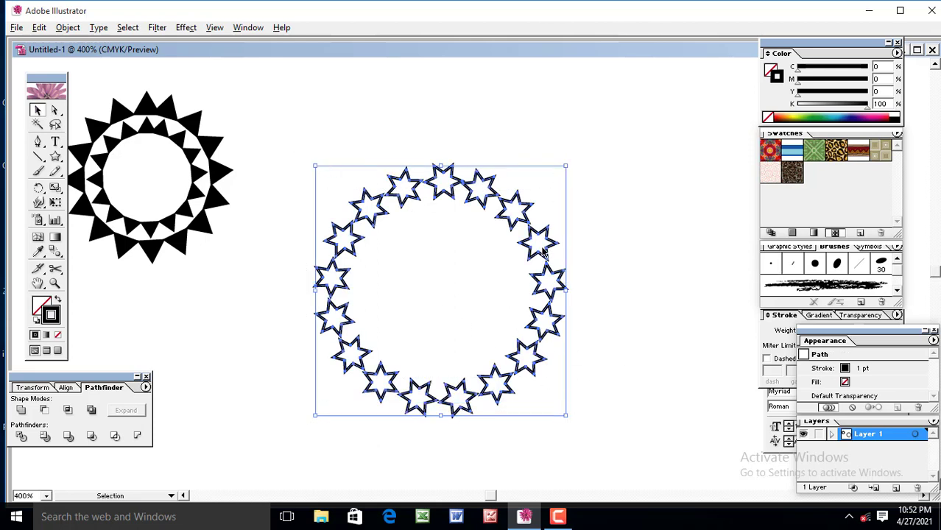
{"action": "left_click_drag", "start_coordinate": [565, 165], "coordinate": [487, 246]}
{"action": "left_click_drag", "start_coordinate": [482, 295], "coordinate": [380, 186]}
{"action": "left_click", "coordinate": [622, 235]}
Enlarge the whole star ring proportionally about its centre to roughly one and a half times its size
{"action": "left_click_drag", "start_coordinate": [344, 236], "coordinate": [554, 366]}
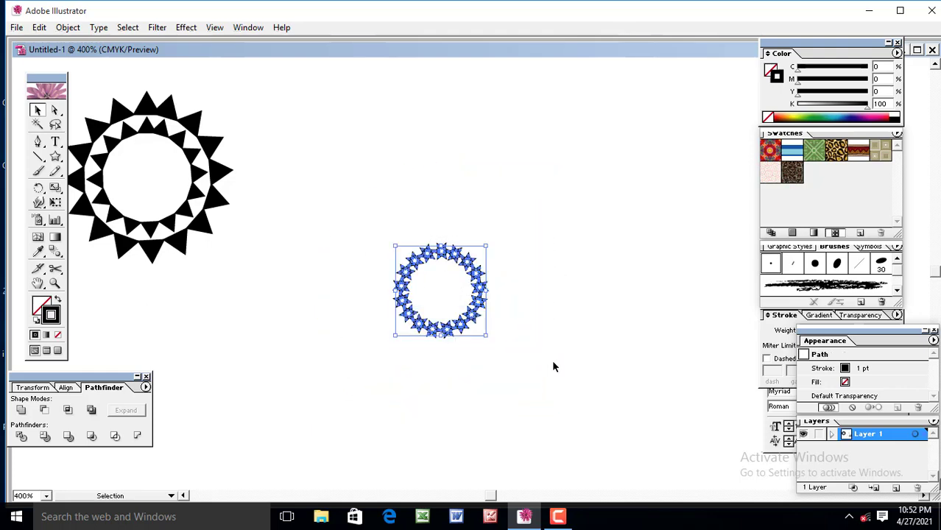
{"action": "key", "text": "ctrl+equal"}
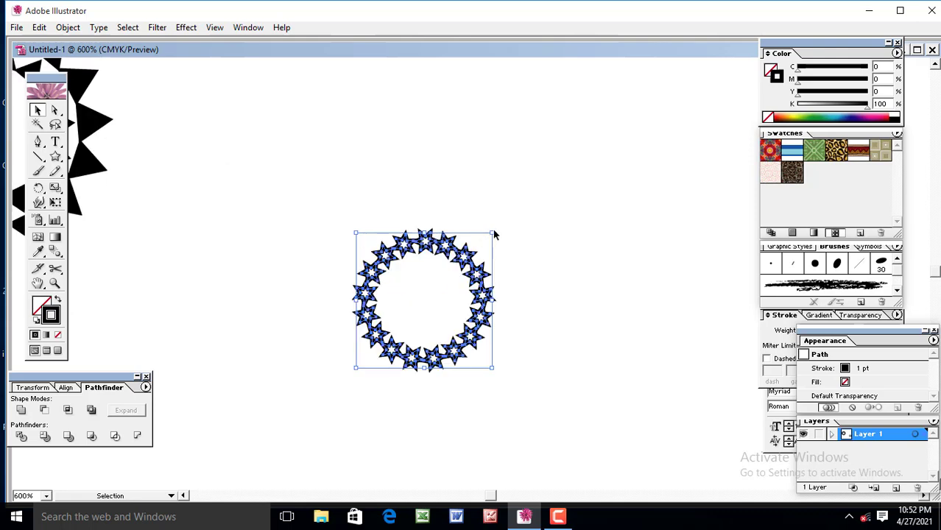
{"action": "left_click_drag", "start_coordinate": [494, 234], "coordinate": [535, 198]}
{"action": "left_click", "coordinate": [634, 259]}
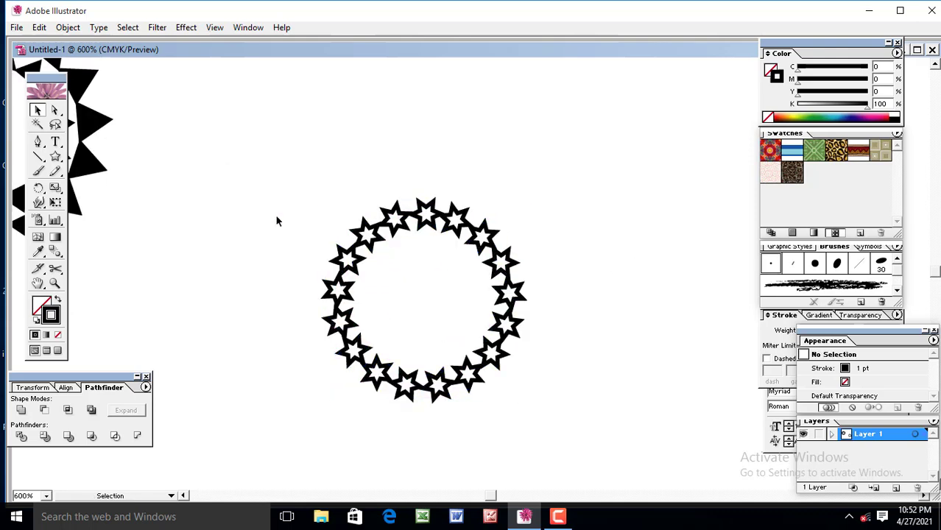
Colour the star ring pinkish red (C 1.57, M 90.2, Y 48.63, K 0) as a solid fill with no stroke
{"action": "key", "text": "ctrl+minus"}
{"action": "left_click_drag", "start_coordinate": [378, 204], "coordinate": [583, 403]}
{"action": "left_click", "coordinate": [861, 114]}
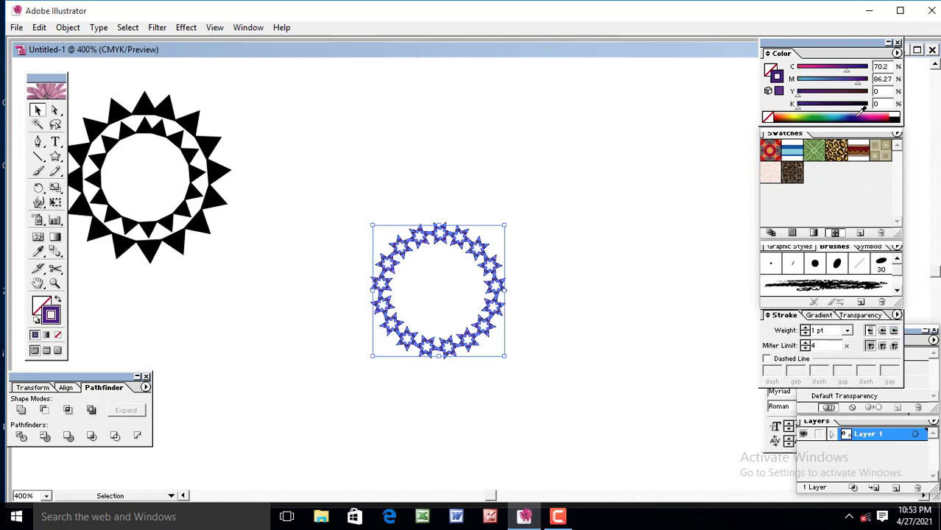
{"action": "left_click", "coordinate": [893, 109]}
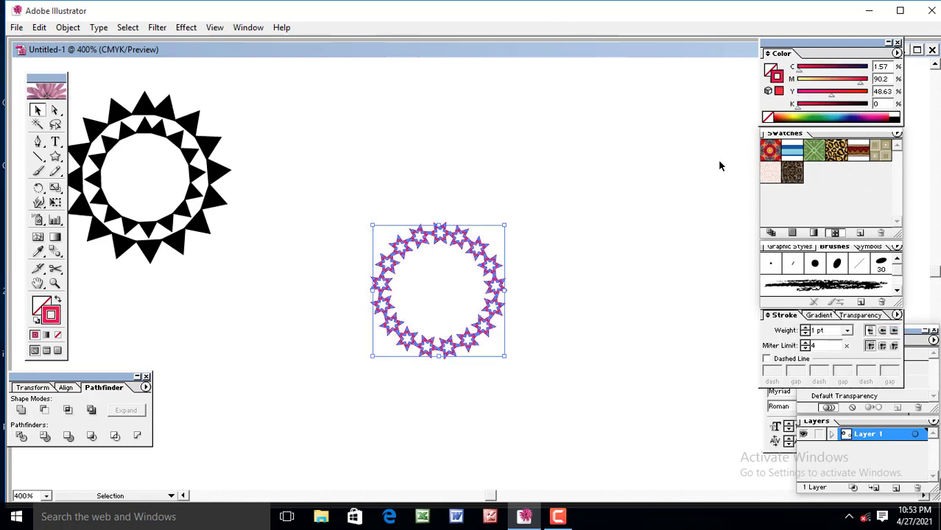
{"action": "left_click", "coordinate": [58, 301]}
{"action": "left_click", "coordinate": [360, 343]}
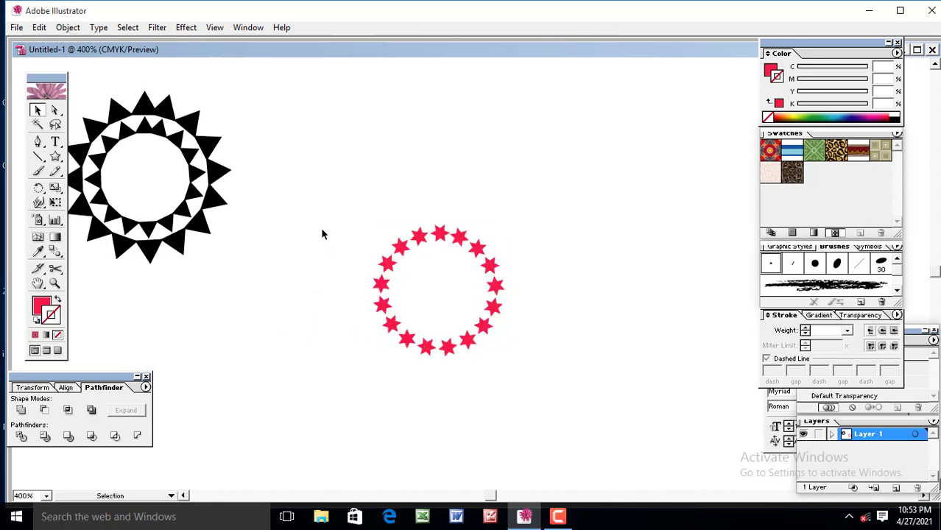
Enlarge the whole red star ring proportionally to roughly one and a half times its size and place it beside the black triangle ring
{"action": "left_click_drag", "start_coordinate": [322, 219], "coordinate": [571, 401]}
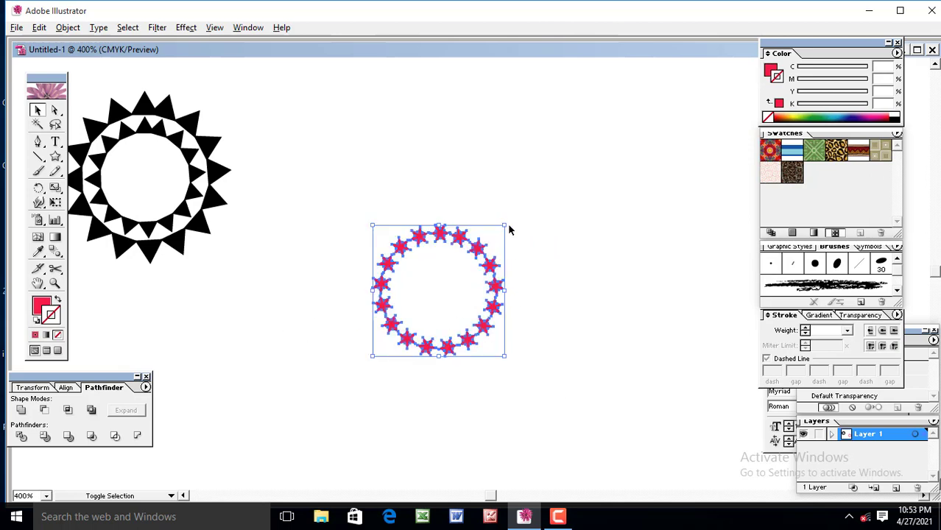
{"action": "left_click_drag", "start_coordinate": [506, 230], "coordinate": [543, 223]}
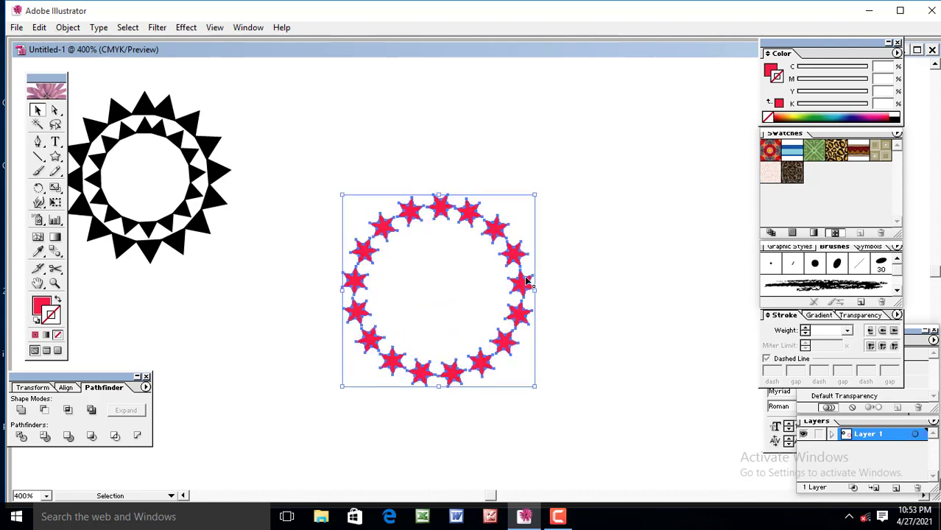
{"action": "left_click_drag", "start_coordinate": [529, 282], "coordinate": [412, 153]}
{"action": "left_click", "coordinate": [517, 243]}
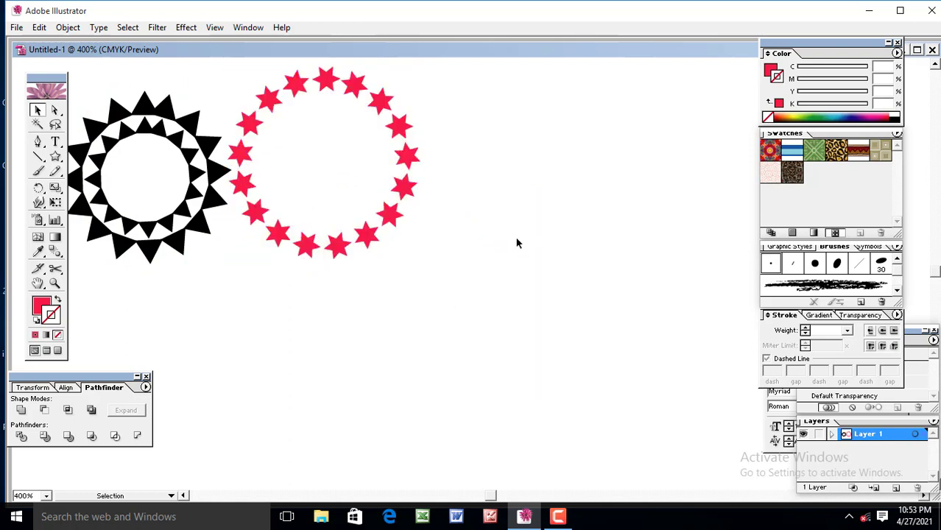
Draw a six-pointed red star in the empty area beside the star ring
{"action": "key", "text": "space"}
{"action": "mouse_move", "coordinate": [544, 326]}
{"action": "left_mouse_down"}
{"action": "mouse_move", "coordinate": [470, 282]}
{"action": "mouse_move", "coordinate": [527, 355]}
{"action": "mouse_move", "coordinate": [552, 333]}
{"action": "left_mouse_up"}
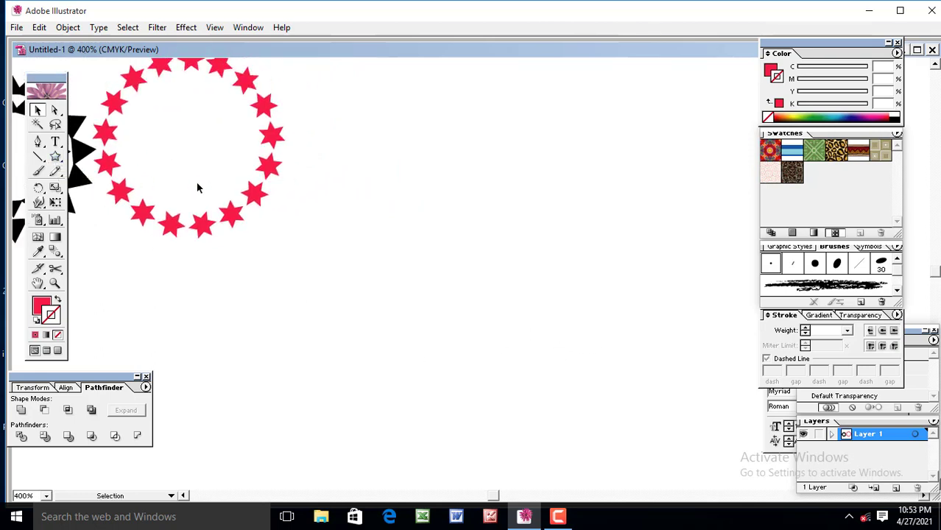
{"action": "key", "text": "space"}
{"action": "left_click_drag", "start_coordinate": [577, 291], "coordinate": [433, 275]}
{"action": "left_click", "coordinate": [55, 156]}
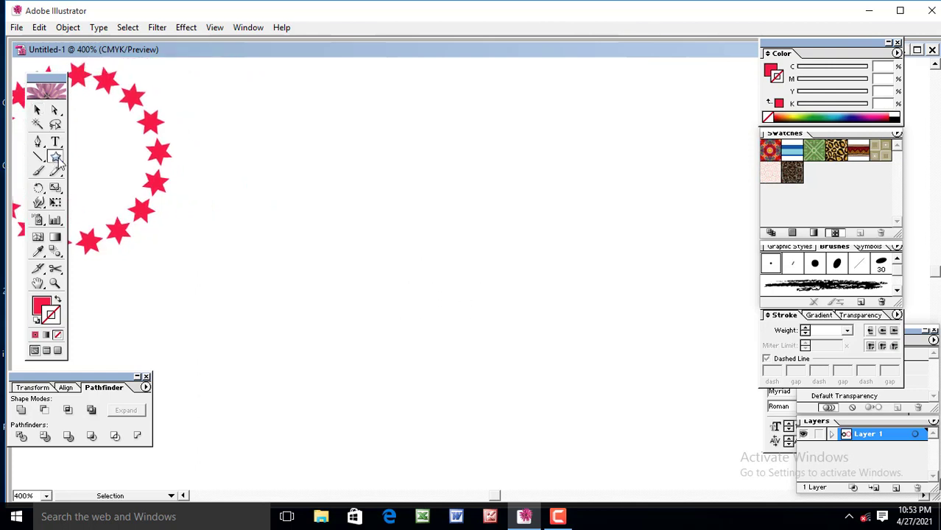
{"action": "left_click_drag", "start_coordinate": [527, 237], "coordinate": [568, 255]}
Scale the new star down proportionally about its centre to roughly half its size
{"action": "left_click", "coordinate": [38, 110]}
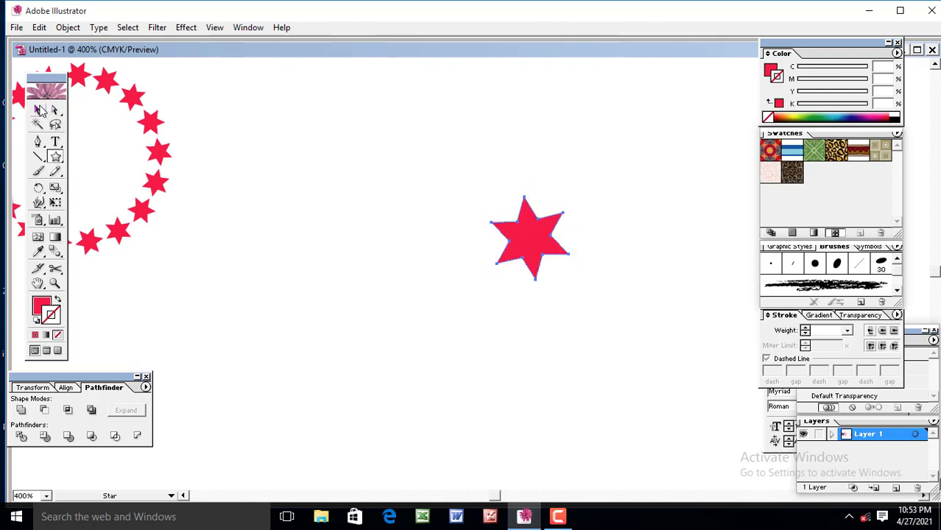
{"action": "key", "text": "space"}
{"action": "left_click_drag", "start_coordinate": [549, 273], "coordinate": [569, 313]}
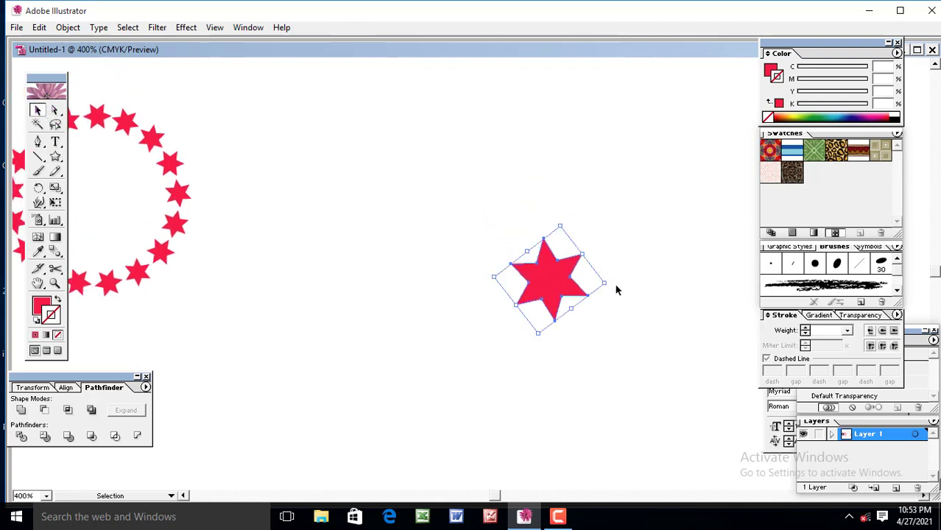
{"action": "left_click_drag", "start_coordinate": [603, 282], "coordinate": [579, 281]}
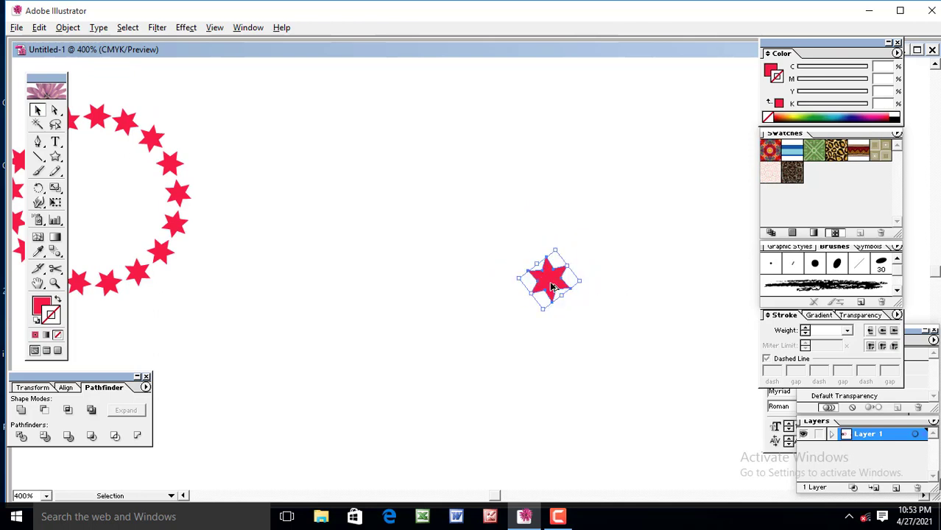
Place a copy of the star well to its left and align both stars on their vertical centres
{"action": "left_click_drag", "start_coordinate": [554, 284], "coordinate": [472, 283], "text": "alt"}
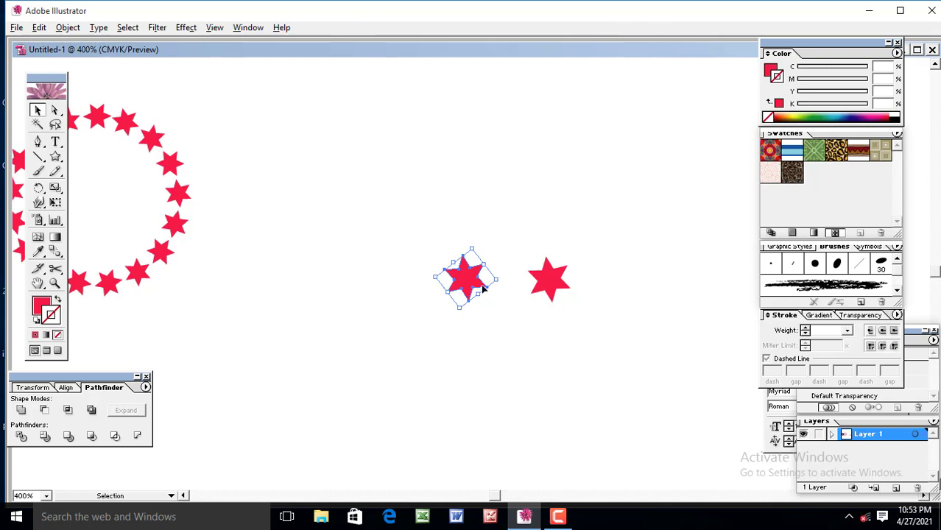
{"action": "left_click_drag", "start_coordinate": [472, 281], "coordinate": [286, 271]}
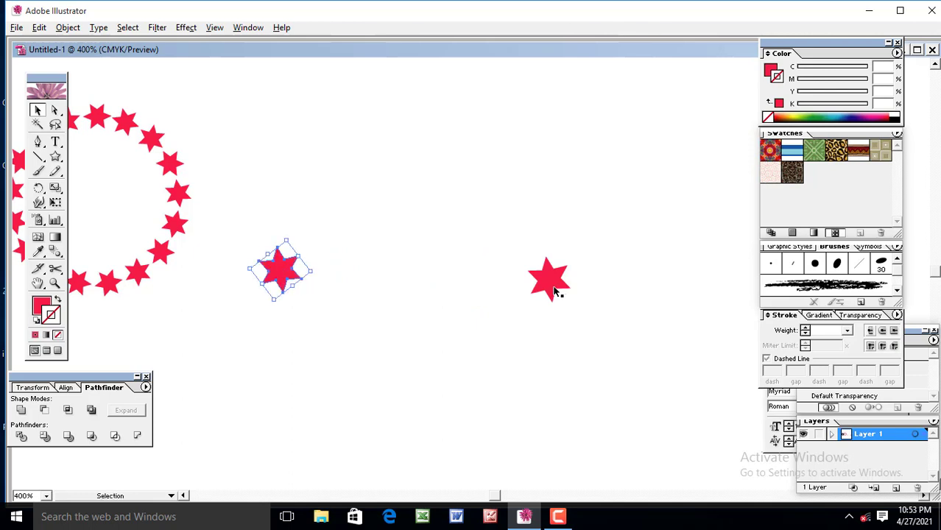
{"action": "left_click", "coordinate": [557, 292], "text": "shift"}
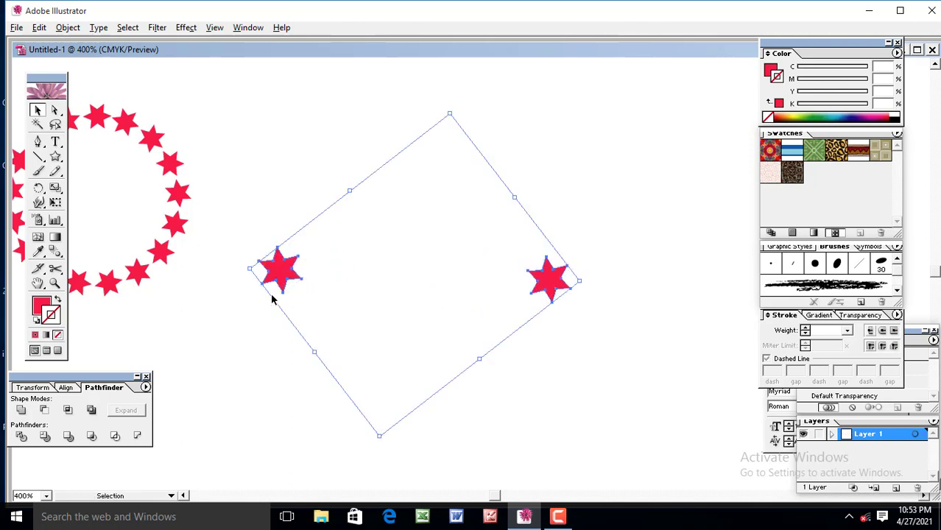
{"action": "left_click", "coordinate": [67, 387]}
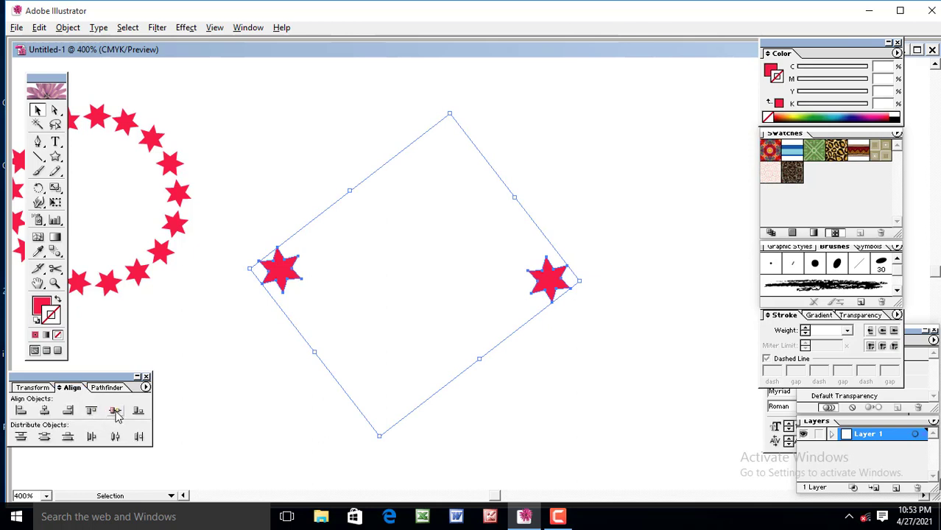
{"action": "left_click", "coordinate": [115, 412]}
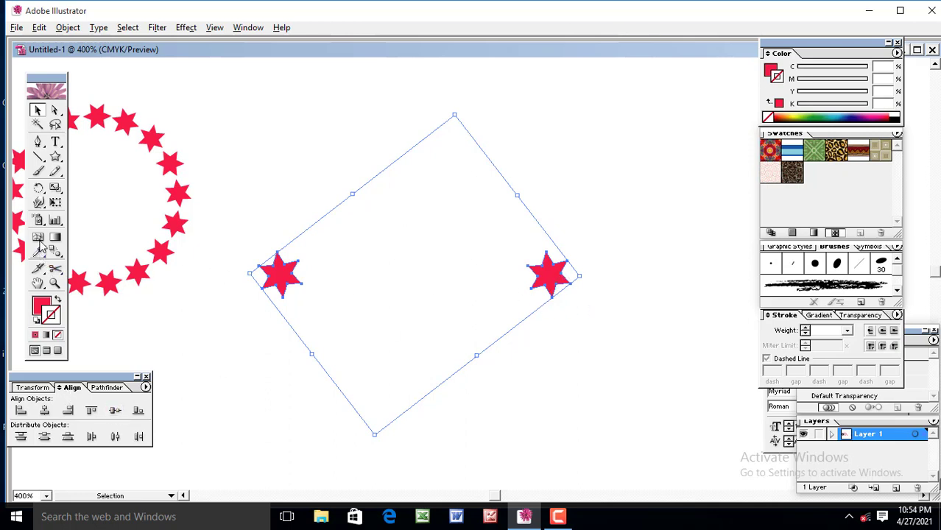
Rotate a copy of the star pair slightly about their common midpoint and repeat the transformation until the stars form a full ring
{"action": "left_click", "coordinate": [38, 188]}
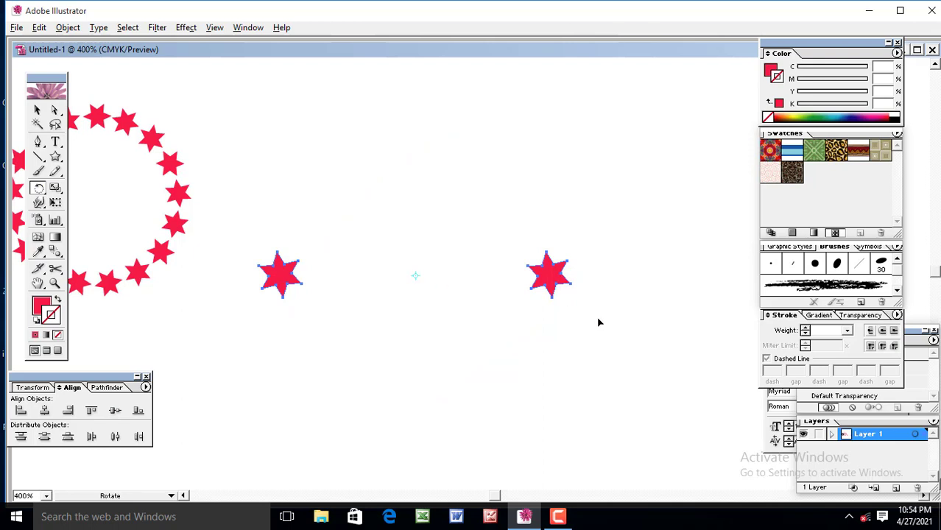
{"action": "left_click_drag", "start_coordinate": [557, 283], "coordinate": [545, 241]}
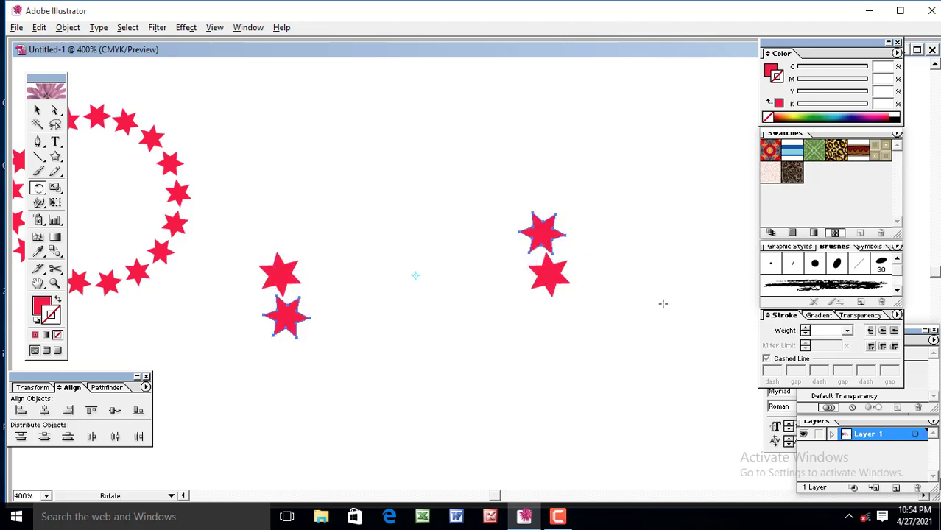
{"action": "key", "text": "ctrl+d"}
{"action": "key", "text": "ctrl+d"}
{"action": "key", "text": "ctrl+d"}
{"action": "key", "text": "ctrl+d"}
{"action": "key", "text": "ctrl+d"}
{"action": "key", "text": "ctrl+d"}
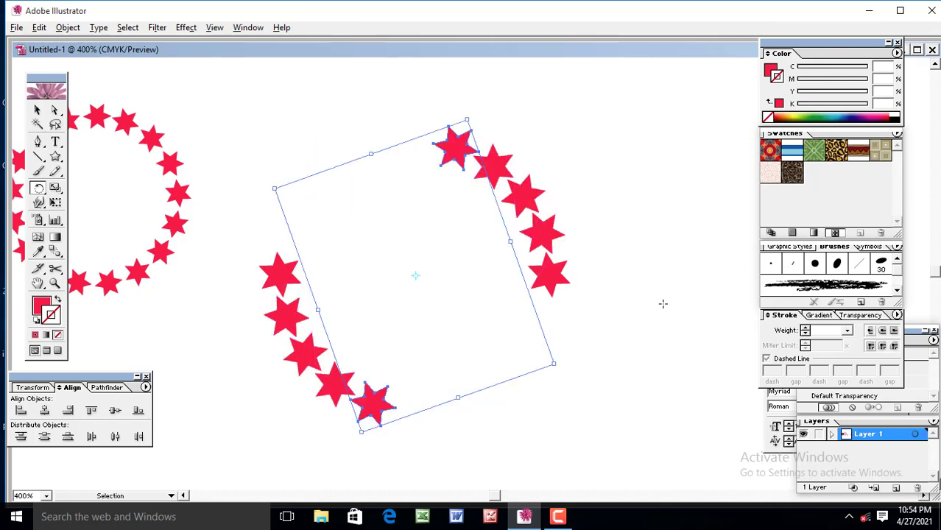
{"action": "key", "text": "ctrl+d"}
{"action": "key", "text": "ctrl+d"}
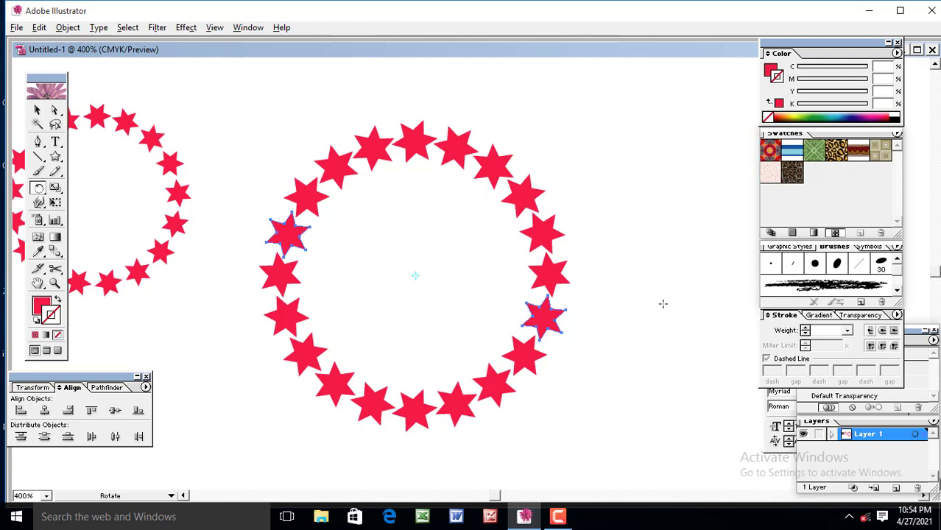
Scale the whole new star ring down to about a quarter of its size and place it beside the larger red star ring
{"action": "left_click", "coordinate": [38, 110]}
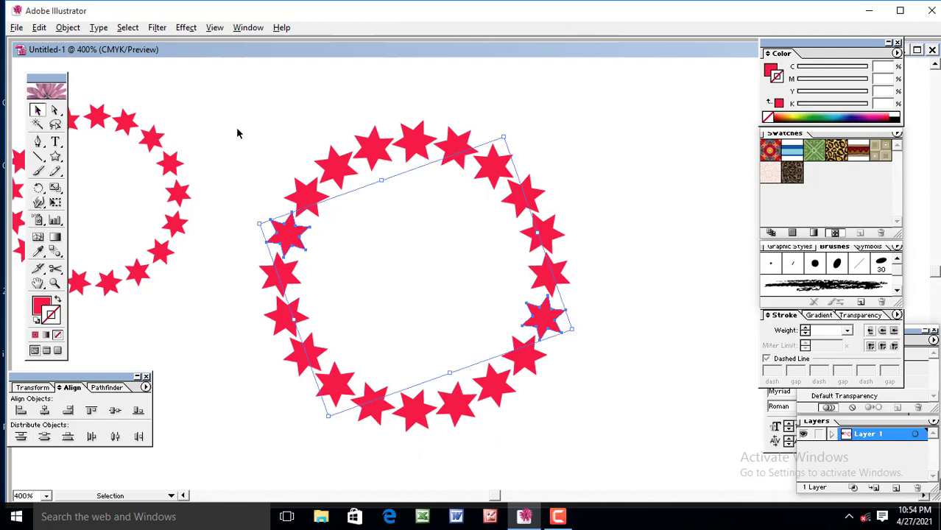
{"action": "left_click_drag", "start_coordinate": [234, 134], "coordinate": [607, 424]}
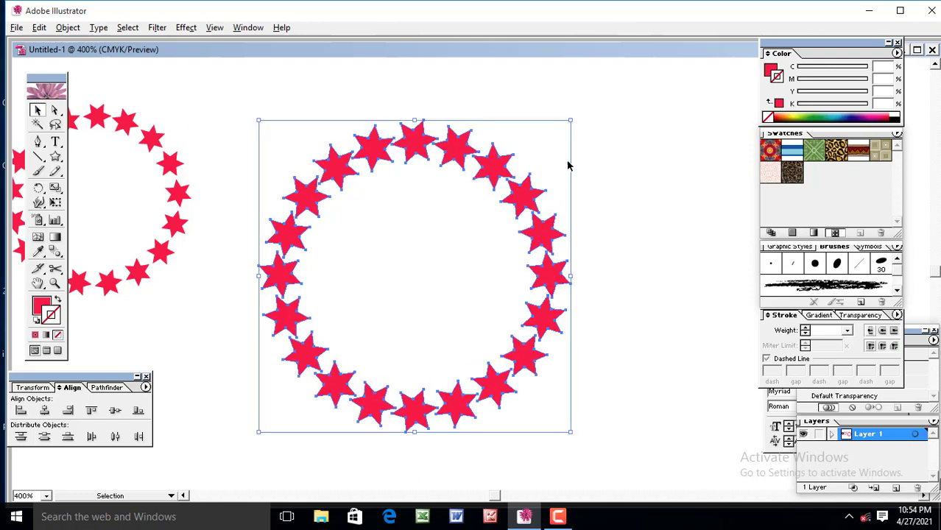
{"action": "left_click_drag", "start_coordinate": [570, 120], "coordinate": [289, 112]}
{"action": "left_click", "coordinate": [473, 204]}
Draw a circle in the empty area, about twice as wide as the small star ring
{"action": "key", "text": "space"}
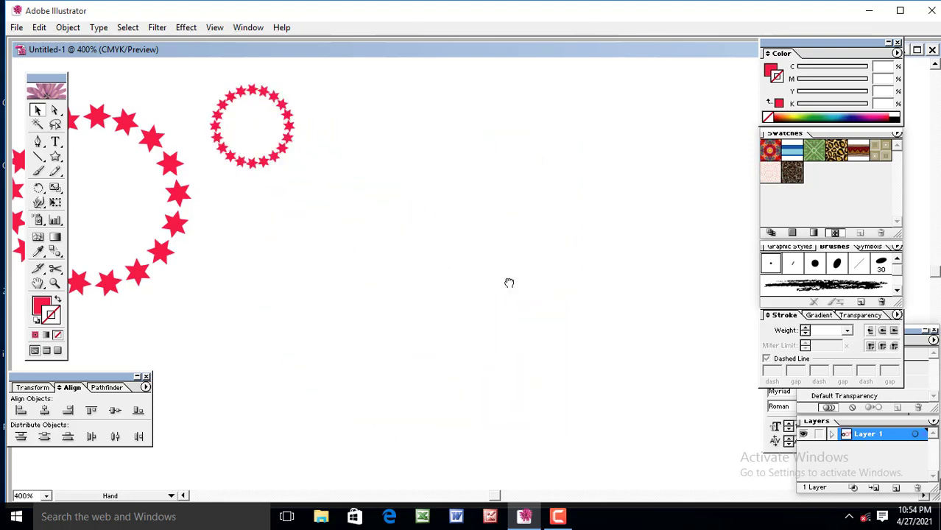
{"action": "left_click_drag", "start_coordinate": [546, 298], "coordinate": [491, 275]}
{"action": "left_click_drag", "start_coordinate": [411, 212], "coordinate": [433, 197]}
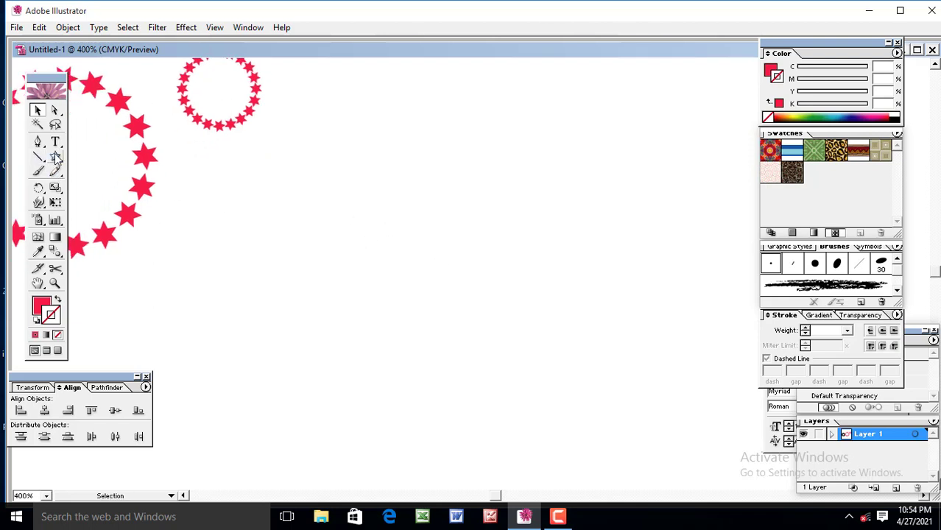
{"action": "left_click_drag", "start_coordinate": [56, 159], "coordinate": [107, 170]}
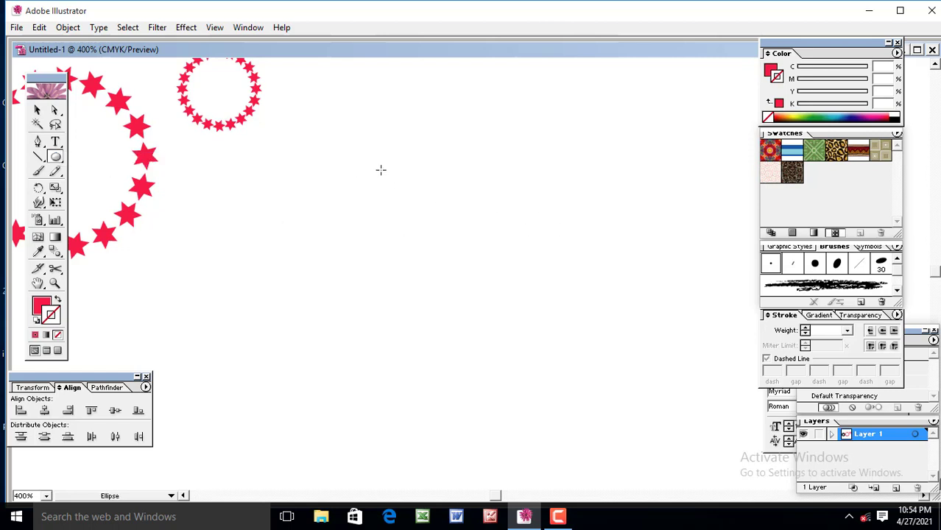
{"action": "left_click_drag", "start_coordinate": [381, 171], "coordinate": [563, 345]}
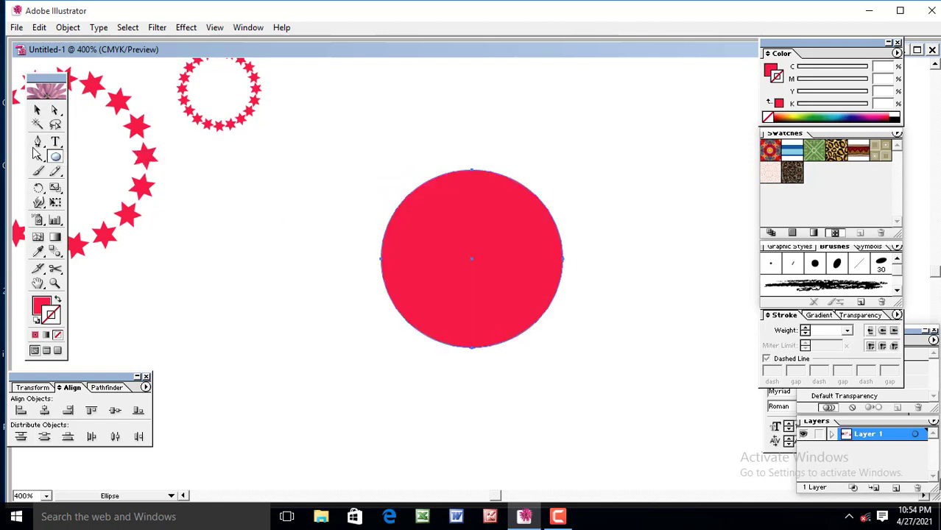
Swap the circle's fill and stroke so only the outline is red, and set the stroke weight to 0.75 pt
{"action": "left_click", "coordinate": [38, 110]}
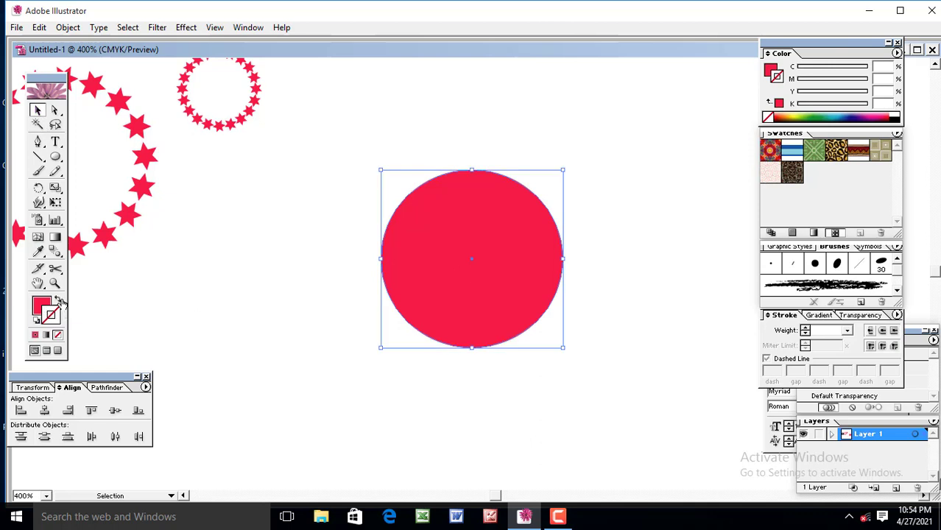
{"action": "left_click", "coordinate": [59, 301]}
{"action": "left_click", "coordinate": [289, 280]}
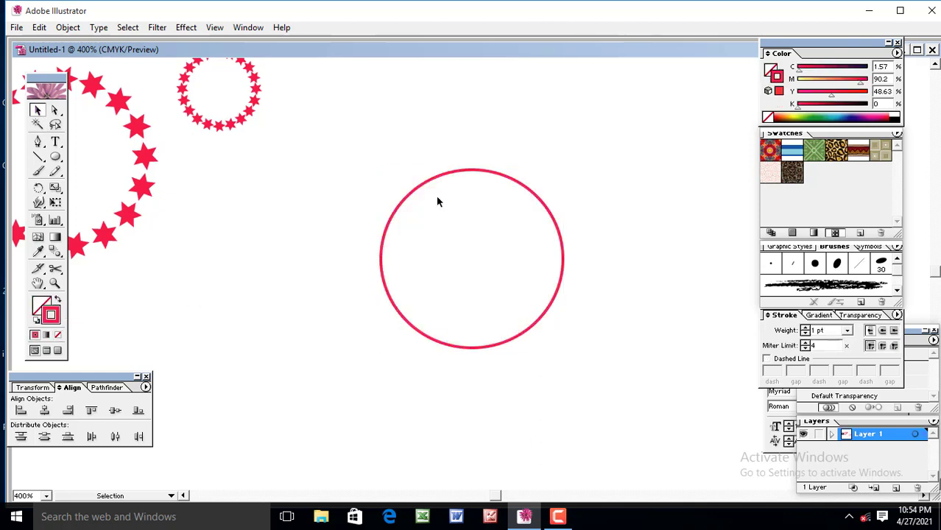
{"action": "left_click", "coordinate": [472, 174]}
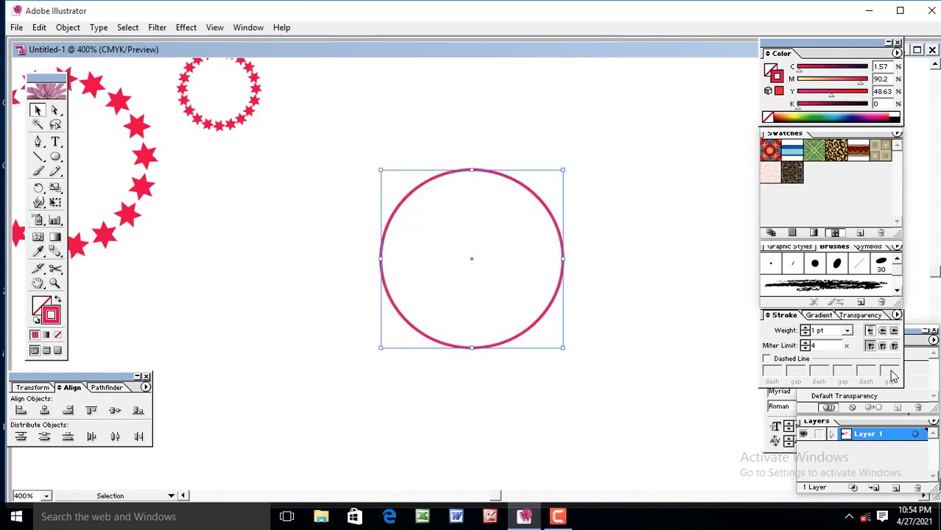
{"action": "double_click", "coordinate": [817, 331]}
{"action": "type", "text": ".75"}
{"action": "key", "text": "Return"}
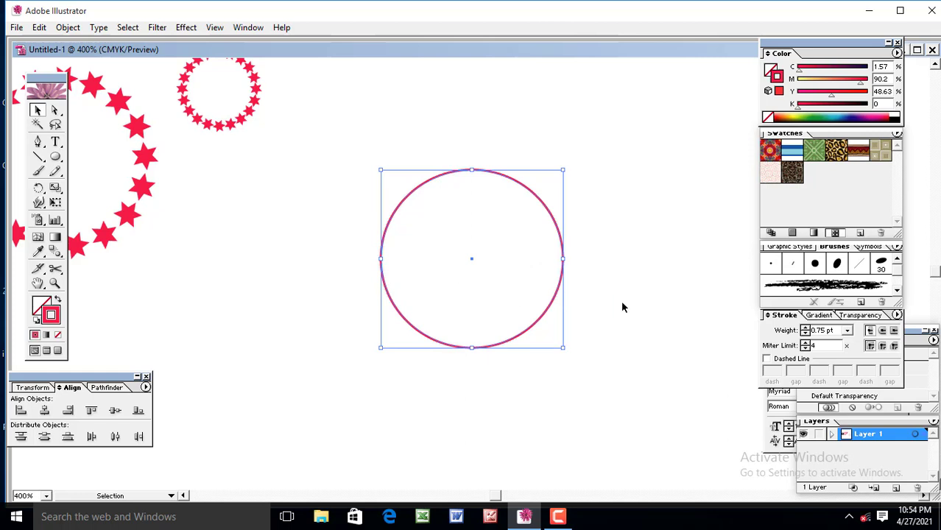
Place a copy of the circle directly to its left, overlapping the original by about a quarter of its width
{"action": "left_click", "coordinate": [463, 221]}
{"action": "left_click_drag", "start_coordinate": [357, 168], "coordinate": [589, 313]}
{"action": "left_click_drag", "start_coordinate": [515, 185], "coordinate": [381, 206]}
{"action": "left_click", "coordinate": [573, 402]}
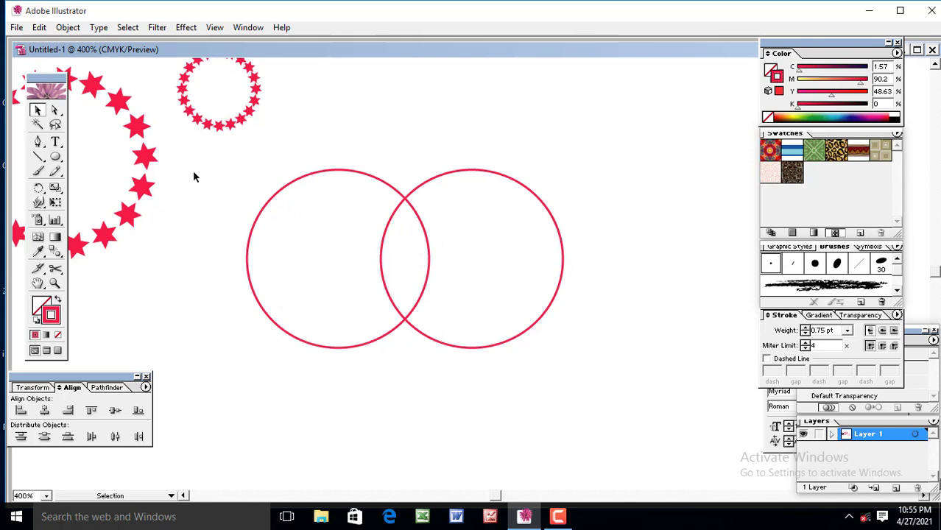
Intersect the two overlapping circles and expand the result into a single pointed lens shape
{"action": "left_click_drag", "start_coordinate": [238, 177], "coordinate": [632, 363]}
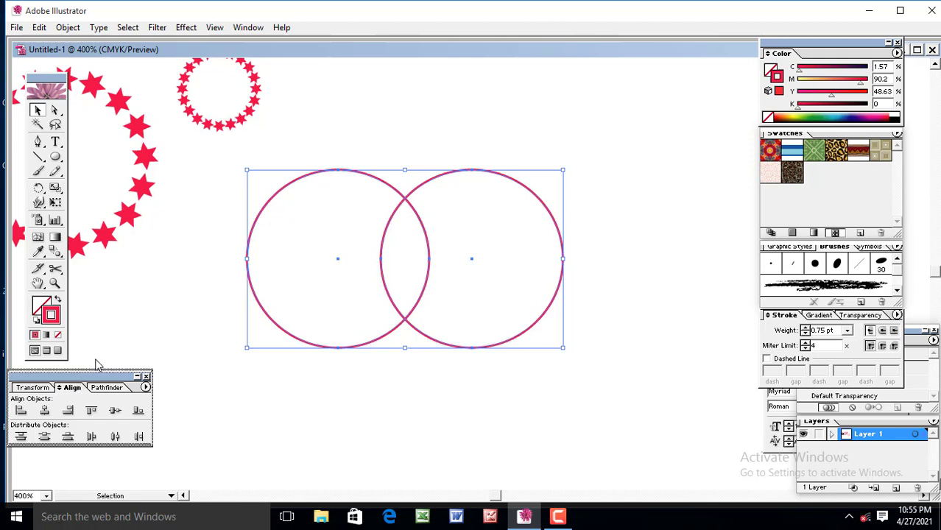
{"action": "left_click", "coordinate": [107, 387]}
{"action": "left_click_drag", "start_coordinate": [109, 377], "coordinate": [121, 354]}
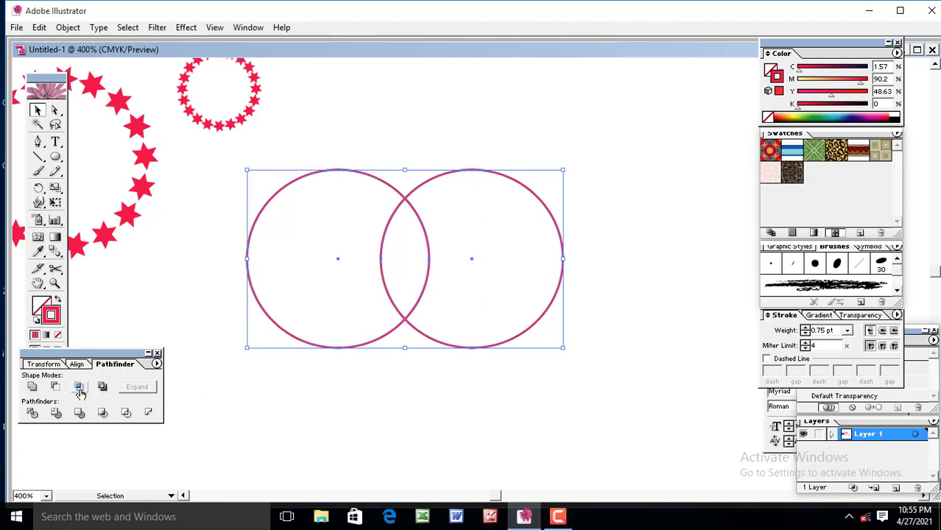
{"action": "left_click", "coordinate": [80, 391]}
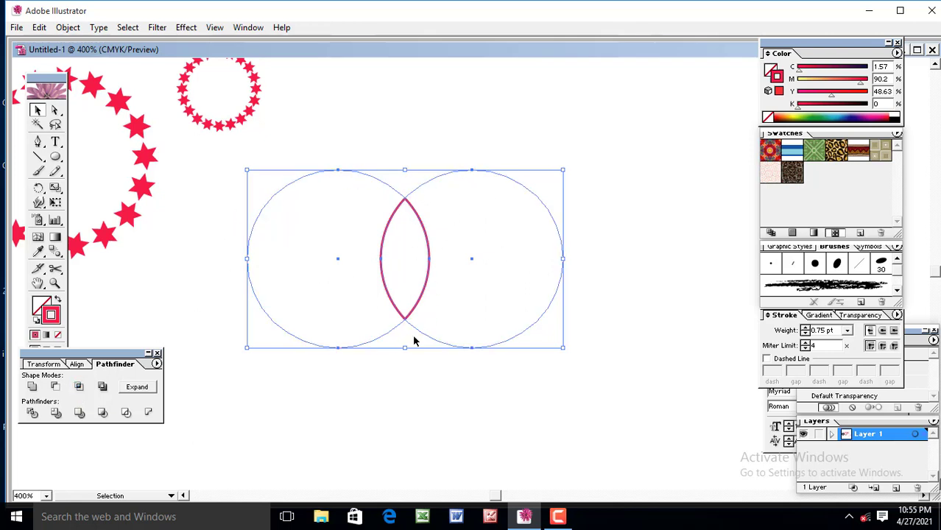
{"action": "left_click", "coordinate": [230, 227]}
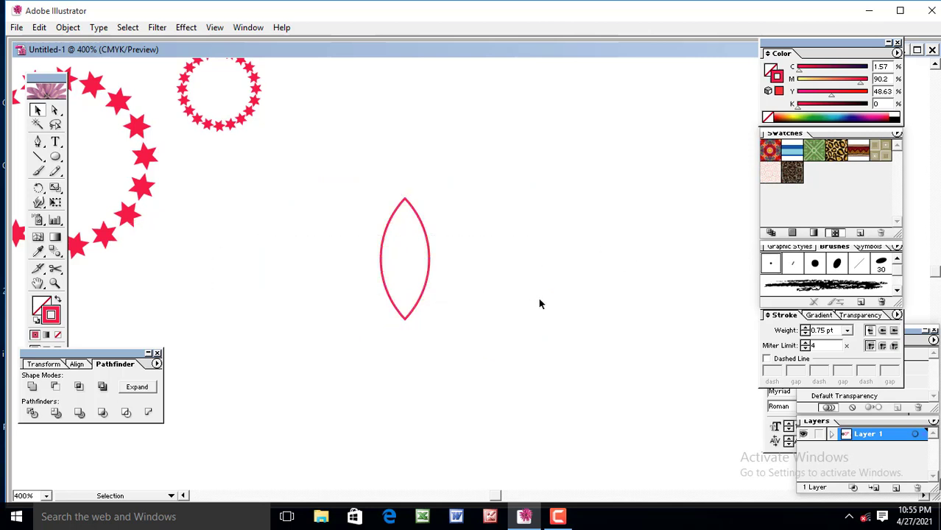
{"action": "key", "text": "ctrl+z"}
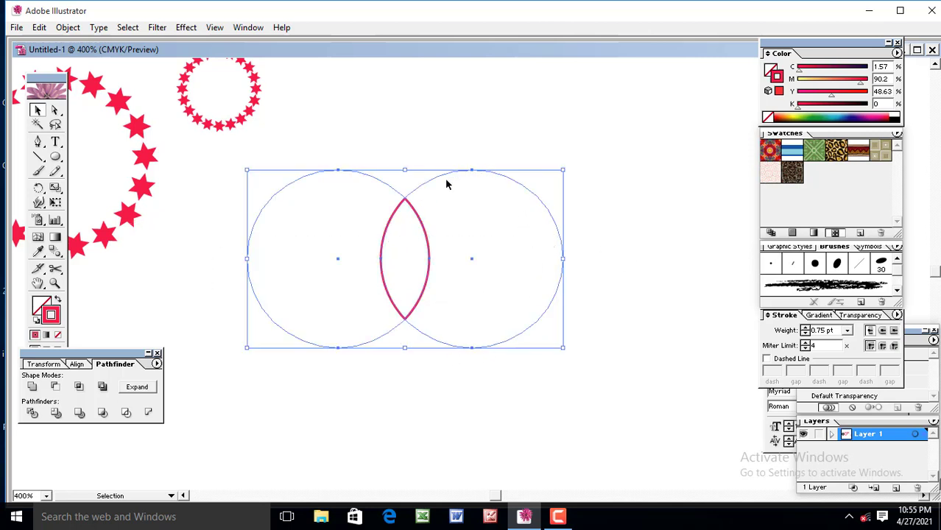
{"action": "left_click", "coordinate": [137, 388]}
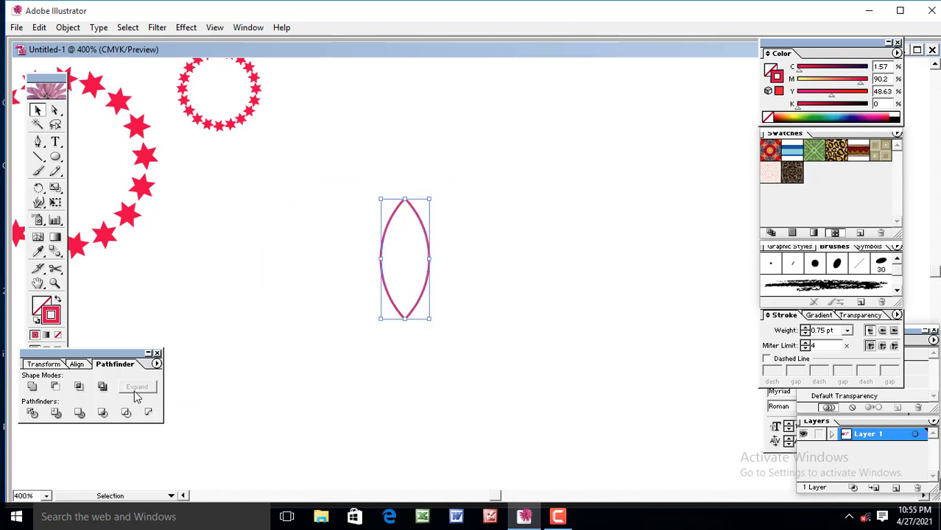
Move the lens shape to the right and slightly up, and leave it selected
{"action": "left_click", "coordinate": [472, 328]}
{"action": "left_click", "coordinate": [384, 239]}
{"action": "left_click_drag", "start_coordinate": [490, 272], "coordinate": [490, 272]}
{"action": "left_click_drag", "start_coordinate": [429, 274], "coordinate": [510, 259]}
{"action": "left_click", "coordinate": [593, 291]}
{"action": "left_click_drag", "start_coordinate": [429, 180], "coordinate": [593, 325]}
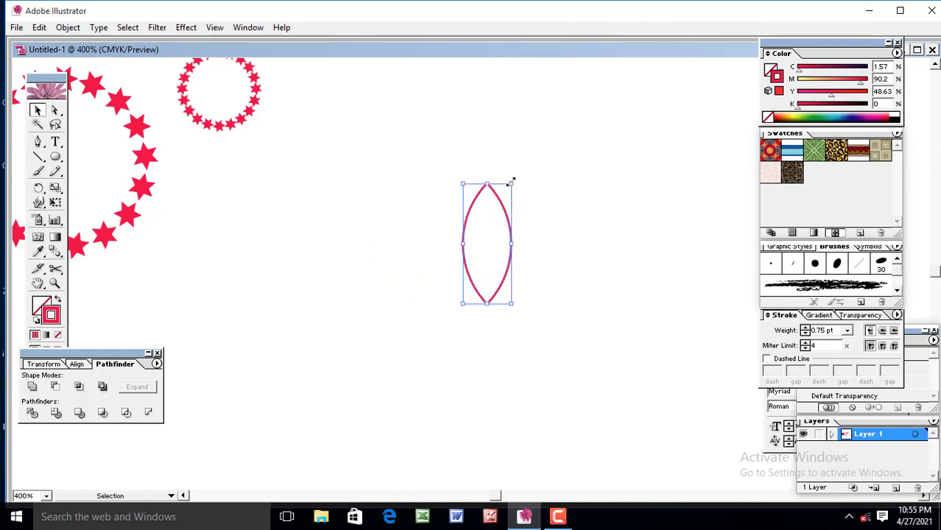
Scale the lens shape down around its centre to about three quarters of its size and move it slightly left
{"action": "left_click_drag", "start_coordinate": [507, 181], "coordinate": [561, 273]}
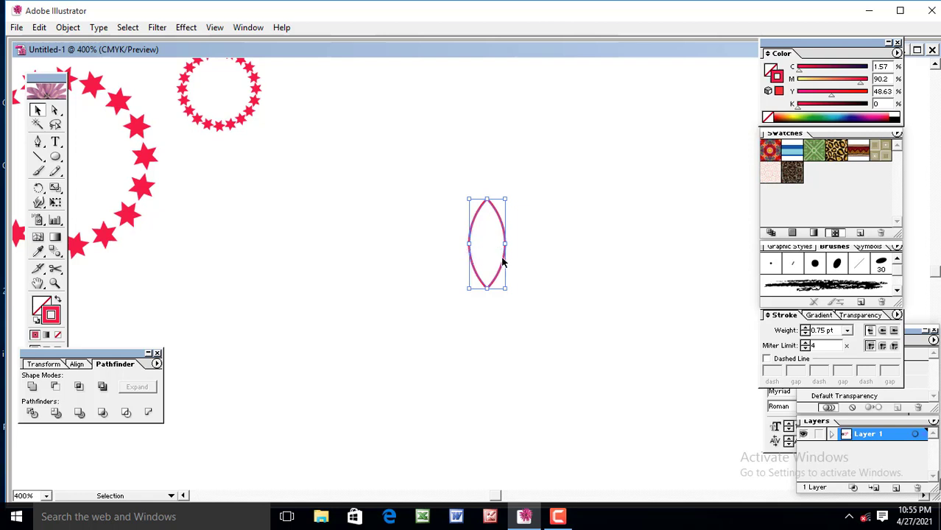
{"action": "left_click_drag", "start_coordinate": [477, 258], "coordinate": [432, 249]}
{"action": "left_click", "coordinate": [560, 276]}
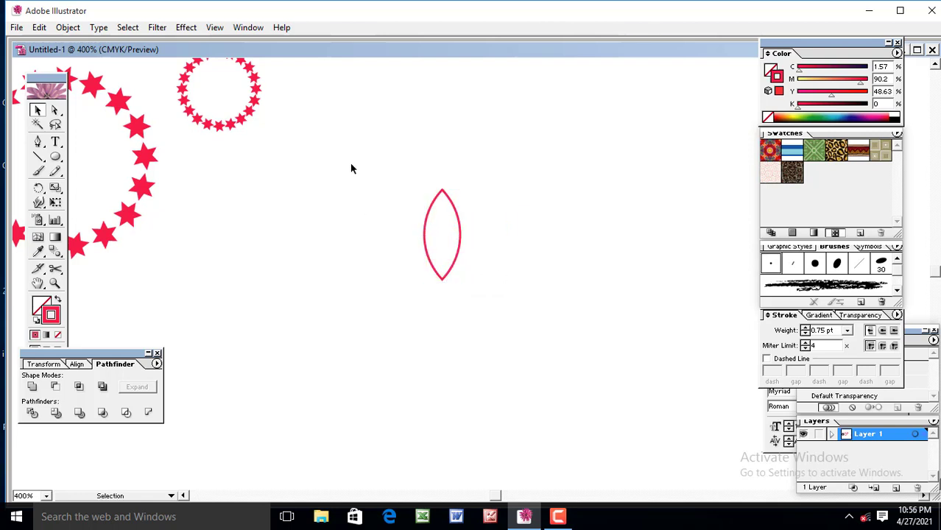
Place a copy of the lens directly below the original so that their pointed ends meet
{"action": "left_click_drag", "start_coordinate": [414, 173], "coordinate": [585, 322]}
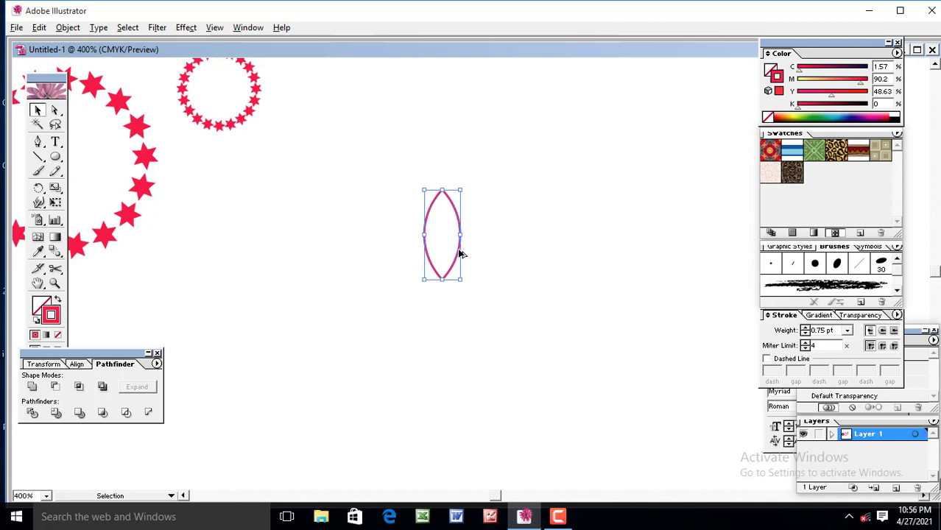
{"action": "left_click_drag", "start_coordinate": [459, 256], "coordinate": [461, 345]}
{"action": "left_click", "coordinate": [587, 298]}
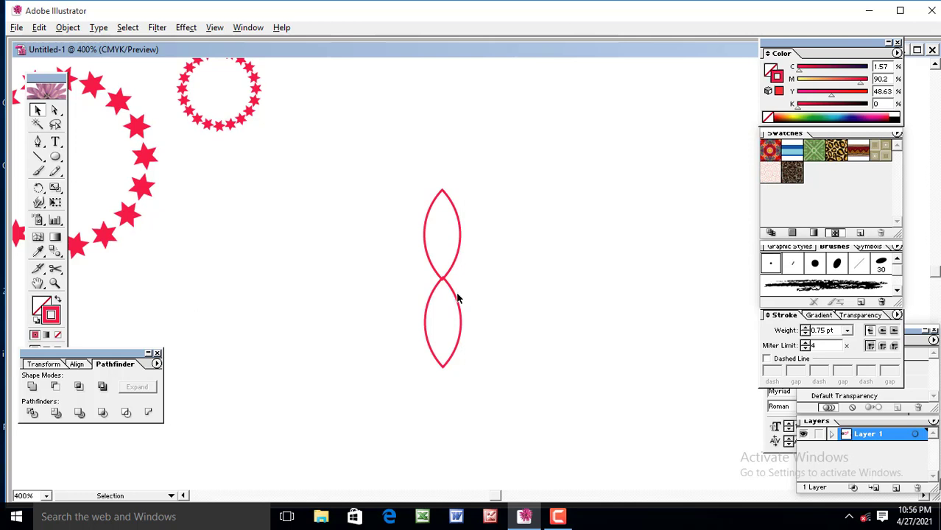
Nudge the lower lens slightly down and left so its upper tip meets the upper lens's lower tip exactly
{"action": "key", "text": "ctrl+plus"}
{"action": "key", "text": "ctrl+plus"}
{"action": "key", "text": "ctrl+plus"}
{"action": "key", "text": "ctrl+plus"}
{"action": "left_click_drag", "start_coordinate": [472, 341], "coordinate": [593, 213]}
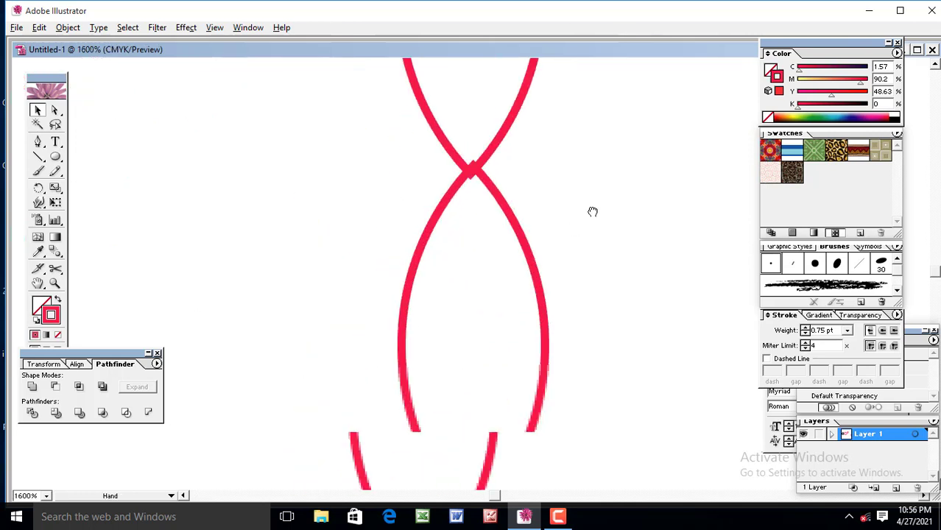
{"action": "scroll", "coordinate": [600, 247], "scroll_direction": "down", "scroll_amount": 5}
{"action": "key", "text": "ctrl+plus"}
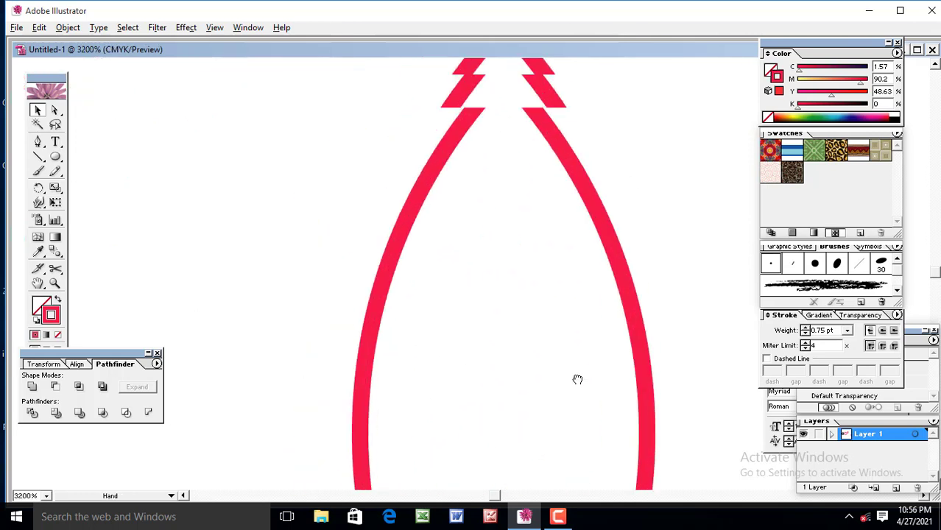
{"action": "left_click_drag", "start_coordinate": [578, 379], "coordinate": [525, 515]}
{"action": "left_click_drag", "start_coordinate": [557, 272], "coordinate": [557, 240]}
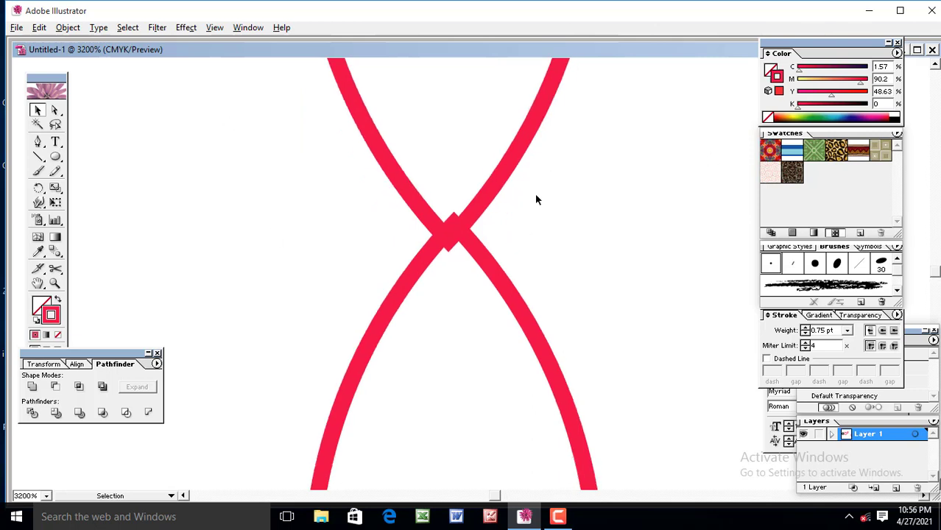
{"action": "left_click", "coordinate": [501, 282]}
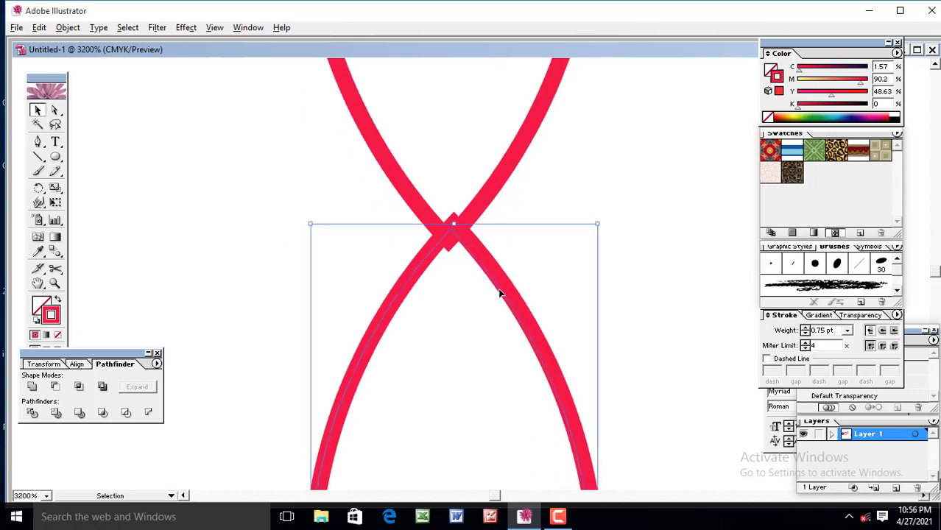
{"action": "left_click_drag", "start_coordinate": [505, 290], "coordinate": [498, 309]}
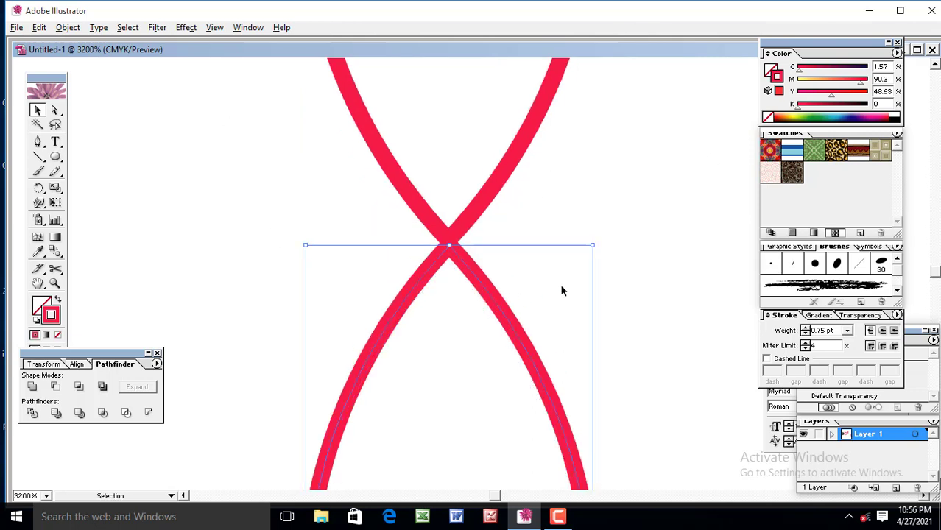
{"action": "left_click", "coordinate": [679, 281]}
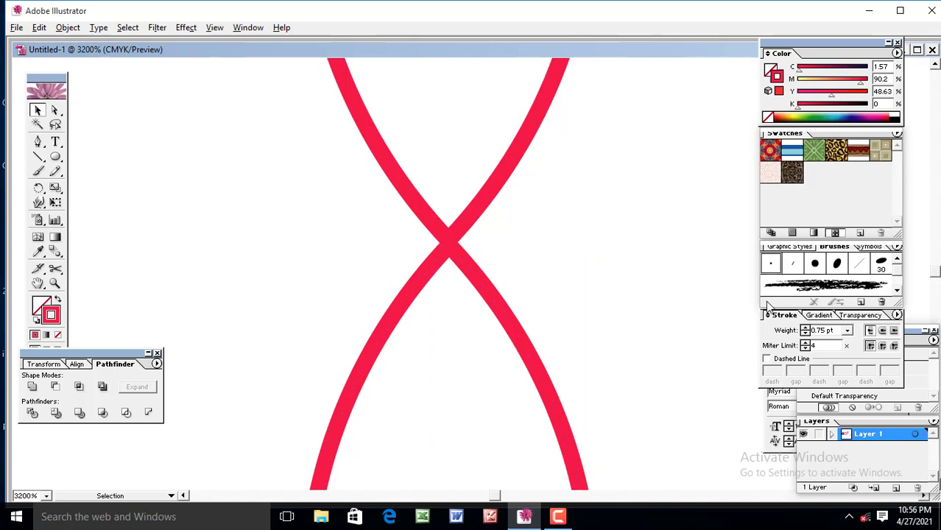
Group the two vertically stacked lenses into one petal pair
{"action": "key", "text": "ctrl+minus"}
{"action": "key", "text": "ctrl+minus"}
{"action": "key", "text": "ctrl+minus"}
{"action": "key", "text": "ctrl+minus"}
{"action": "key", "text": "ctrl+minus"}
{"action": "key", "text": "ctrl+minus"}
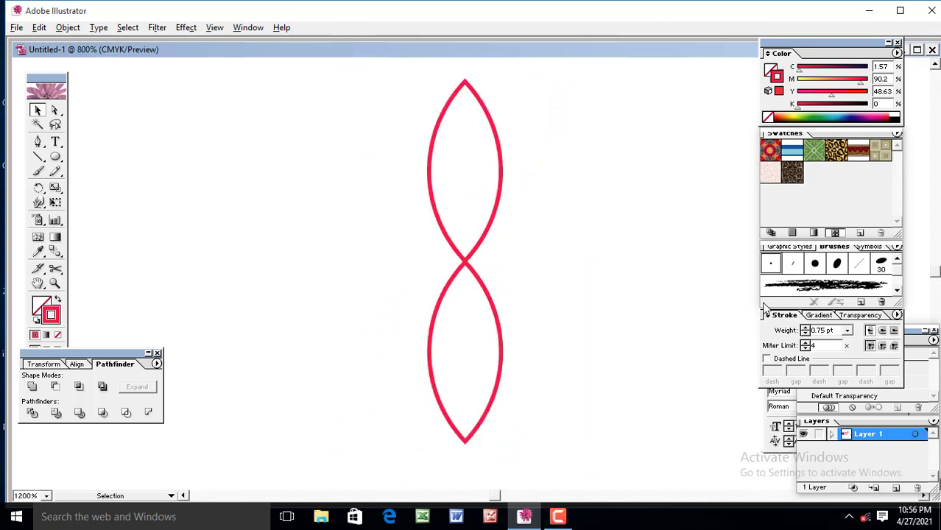
{"action": "left_click_drag", "start_coordinate": [354, 170], "coordinate": [598, 389]}
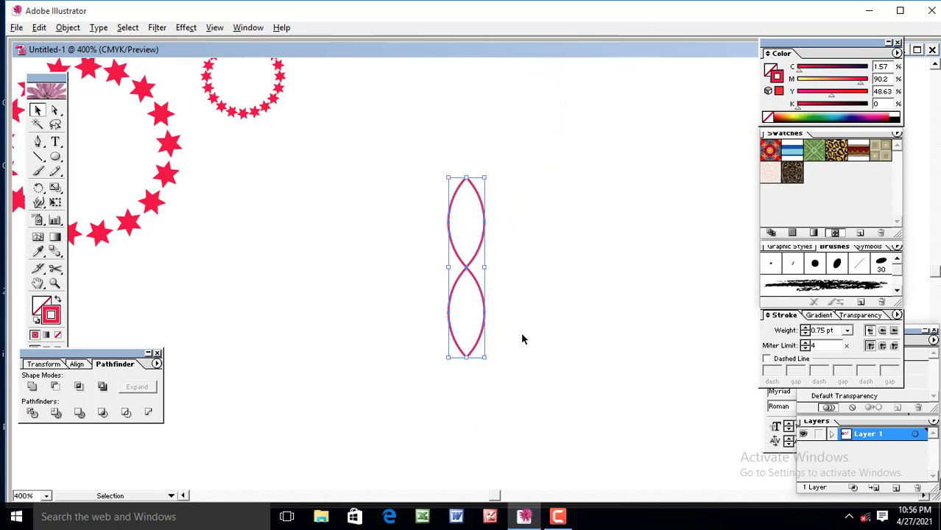
{"action": "right_click", "coordinate": [474, 268]}
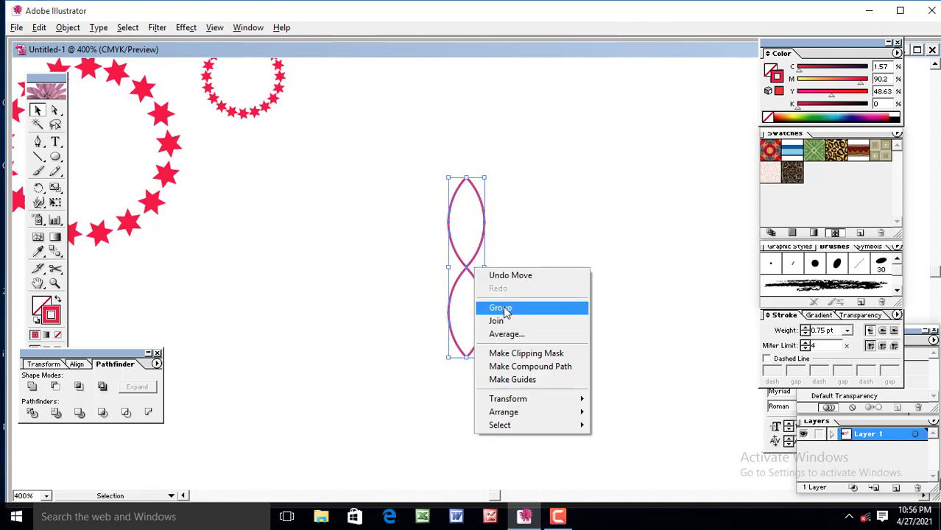
{"action": "left_click", "coordinate": [506, 309]}
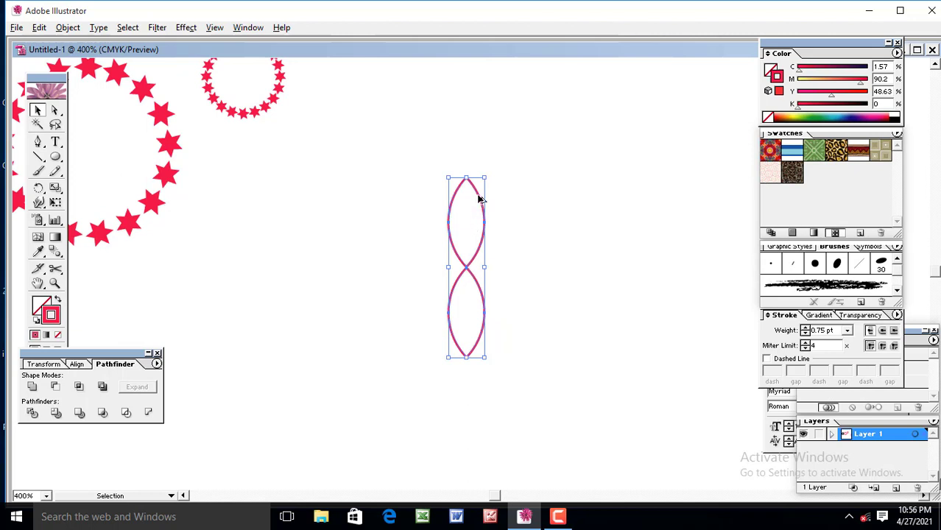
Rotate a copy of the petal pair counterclockwise around its centre so that its petals partly overlap the originals
{"action": "left_click_drag", "start_coordinate": [479, 199], "coordinate": [460, 201], "text": "alt"}
{"action": "key", "text": "ctrl+z"}
{"action": "left_click", "coordinate": [37, 188]}
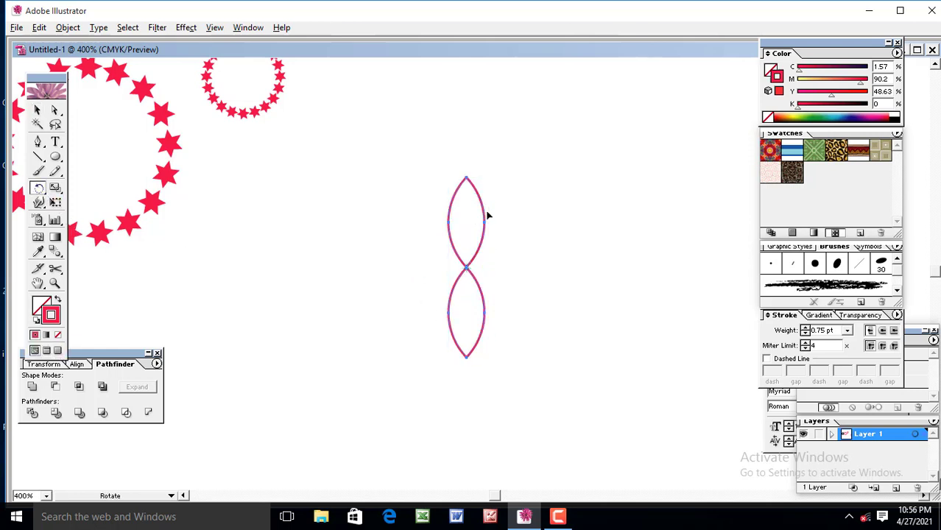
{"action": "left_click_drag", "start_coordinate": [485, 215], "coordinate": [464, 217], "text": "alt"}
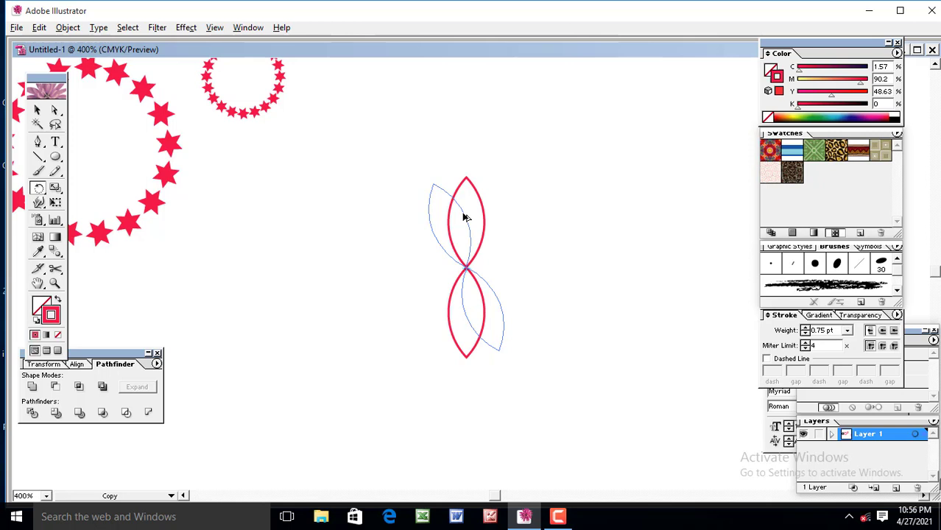
{"action": "mouse_move", "coordinate": [465, 218]}
{"action": "left_mouse_down"}
{"action": "mouse_move", "coordinate": [441, 221]}
{"action": "mouse_move", "coordinate": [460, 219]}
{"action": "left_mouse_up"}
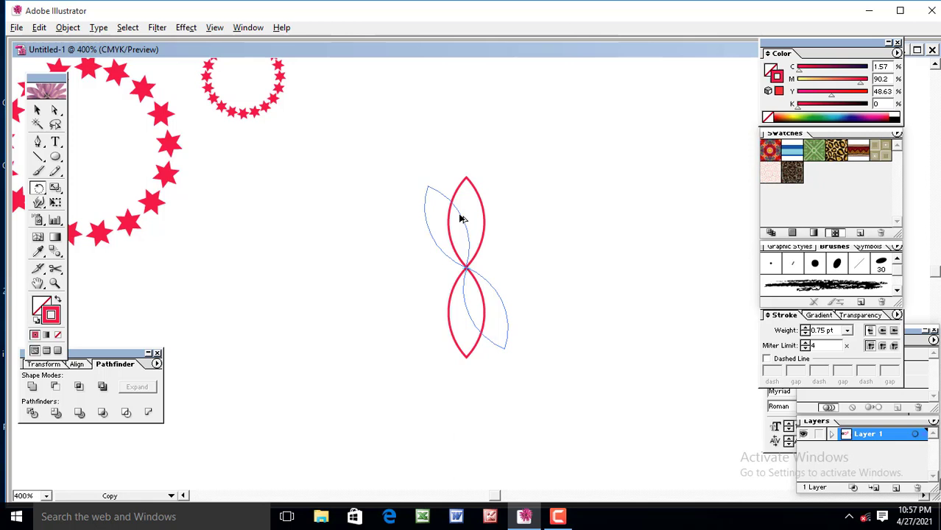
{"action": "left_click_drag", "start_coordinate": [460, 218], "coordinate": [460, 219]}
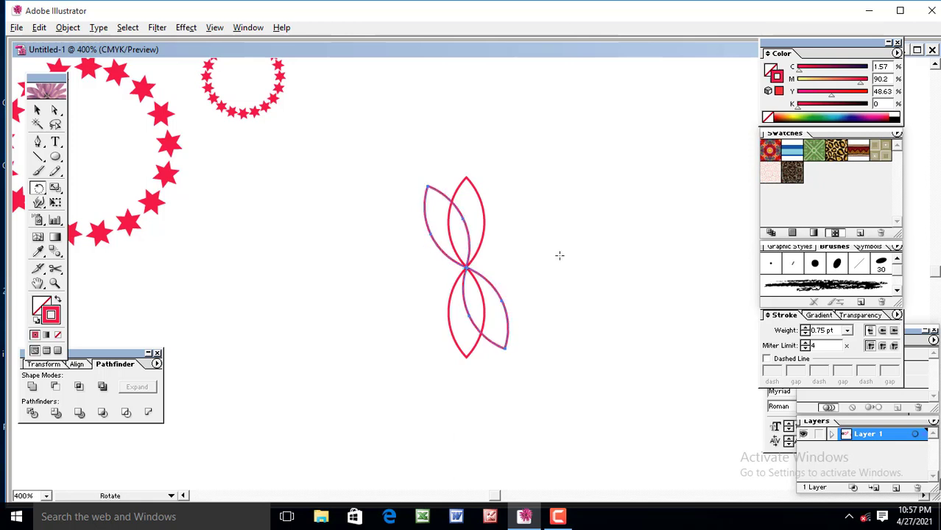
Repeat the rotated copy around the centre until the petals form a full 14-petal flower
{"action": "key", "text": "ctrl+d"}
{"action": "key", "text": "ctrl+d"}
{"action": "key", "text": "ctrl+d"}
{"action": "key", "text": "ctrl+d"}
{"action": "key", "text": "ctrl+d"}
{"action": "key", "text": "ctrl+d"}
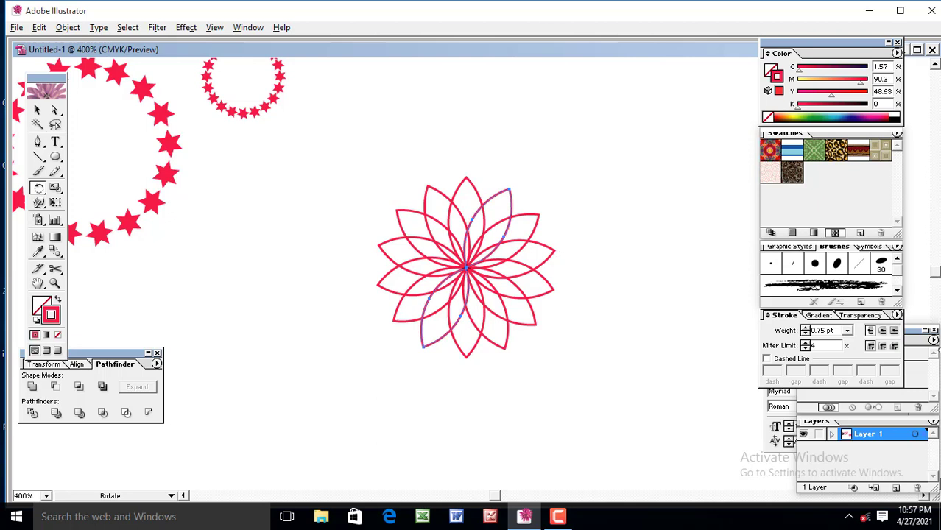
Scale the whole flower up proportionally around its centre to about 1.65 times its size
{"action": "left_click", "coordinate": [37, 110]}
{"action": "left_click", "coordinate": [389, 227]}
{"action": "left_click_drag", "start_coordinate": [329, 171], "coordinate": [633, 392]}
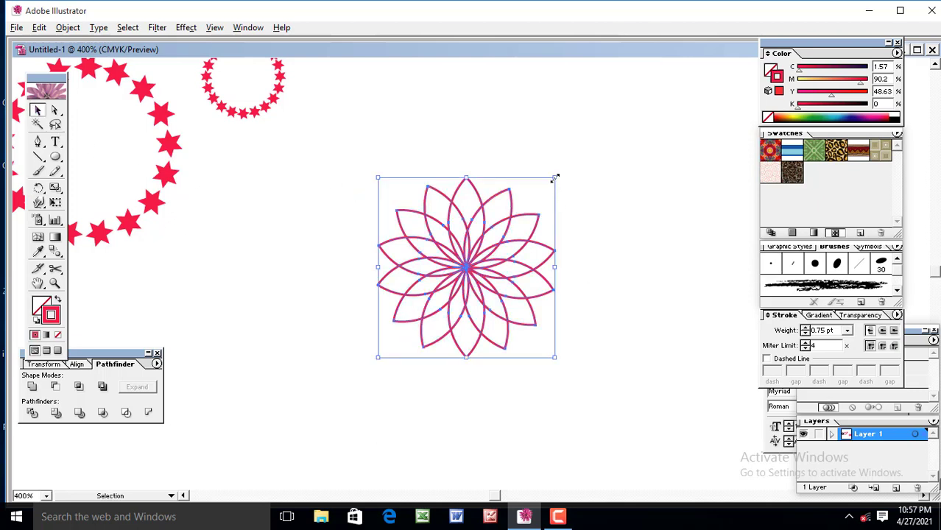
{"action": "left_click_drag", "start_coordinate": [555, 178], "coordinate": [624, 119]}
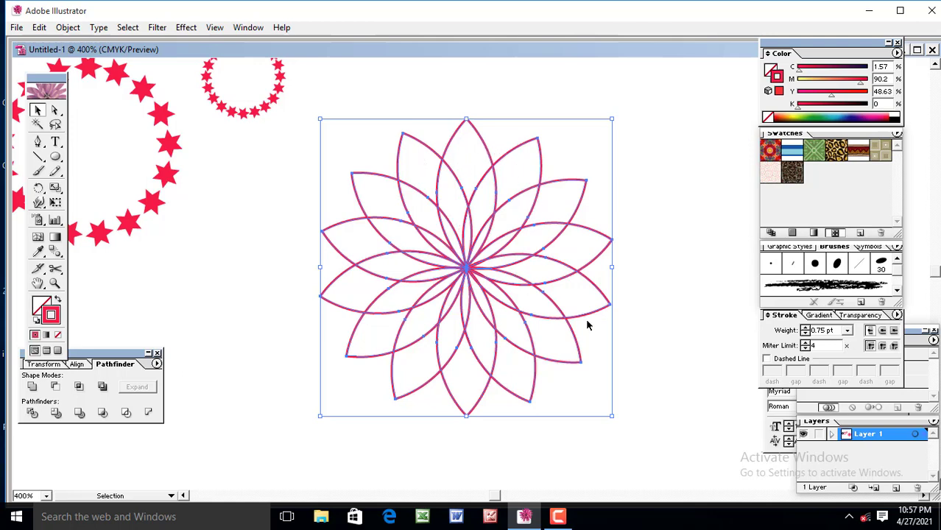
{"action": "left_click", "coordinate": [704, 289]}
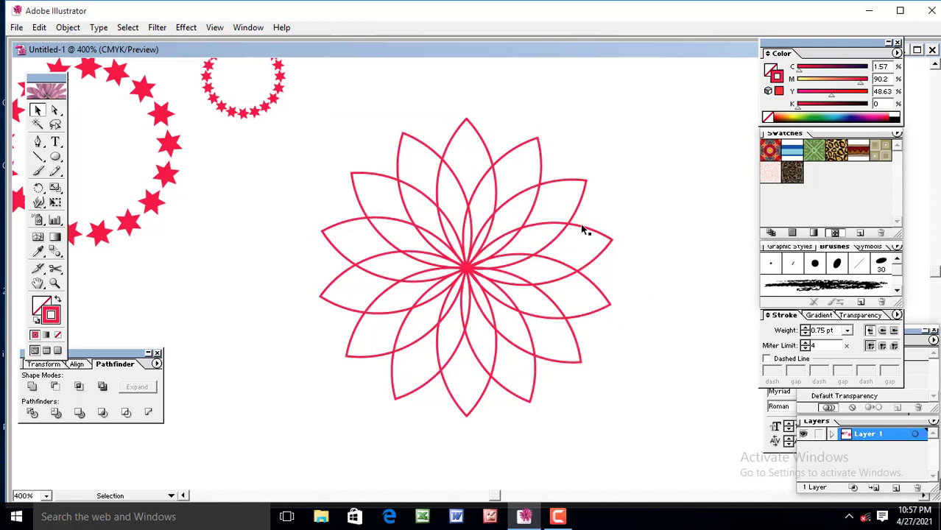
Try giving one diagonal petal pair a pale blue fill without a stroke, and undo the colour changes
{"action": "left_click", "coordinate": [579, 185]}
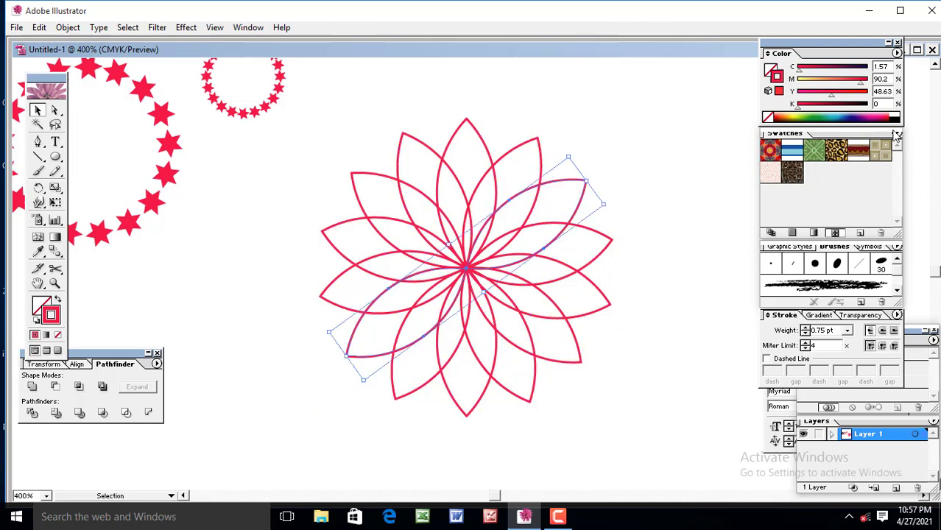
{"action": "left_click", "coordinate": [852, 112]}
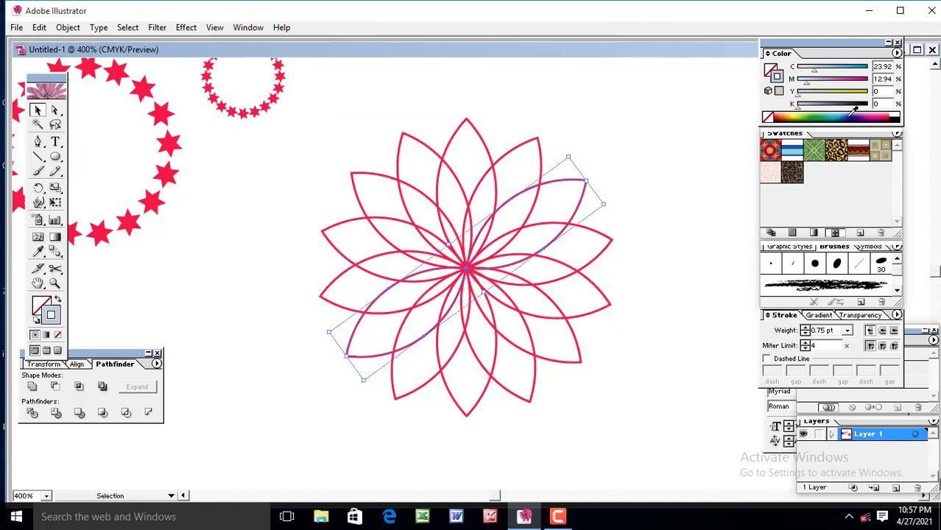
{"action": "left_click", "coordinate": [57, 299]}
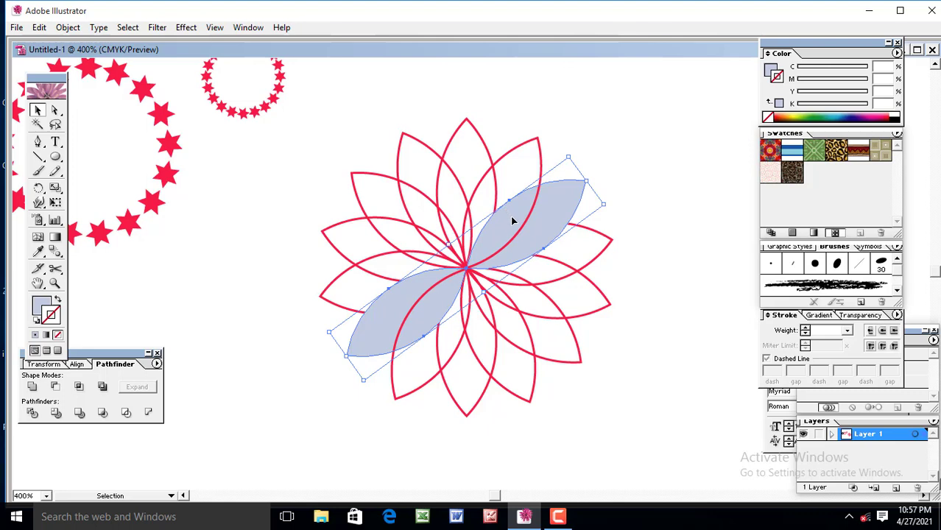
{"action": "key", "text": "shift+x"}
{"action": "key", "text": "ctrl+z"}
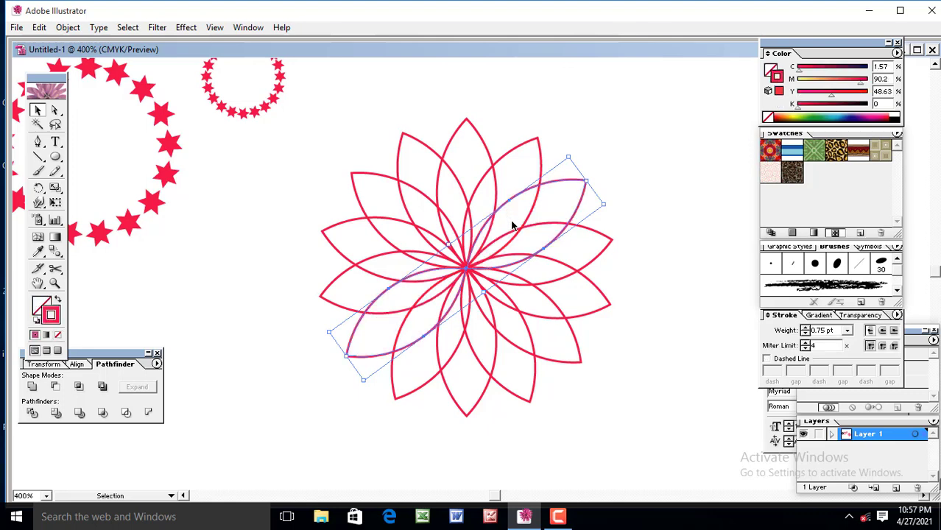
Divide the whole flower along its overlapping outlines with Pathfinder and ungroup the resulting pieces
{"action": "left_click", "coordinate": [607, 378]}
{"action": "left_click_drag", "start_coordinate": [314, 160], "coordinate": [638, 413]}
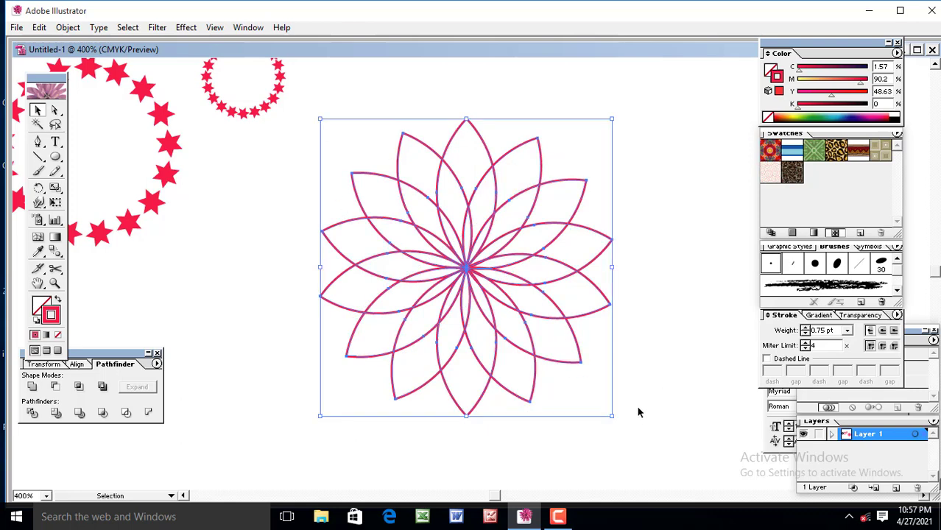
{"action": "left_click", "coordinate": [30, 416]}
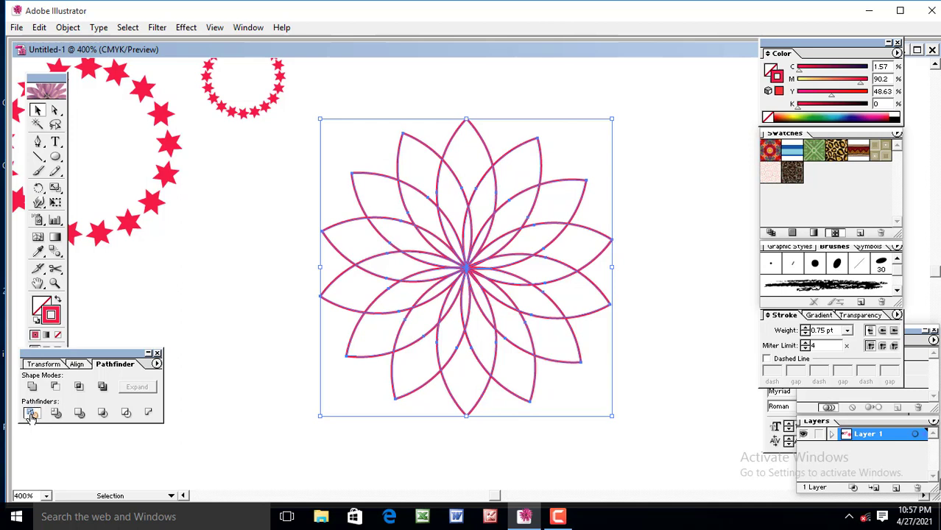
{"action": "right_click", "coordinate": [475, 270]}
{"action": "left_click", "coordinate": [519, 310]}
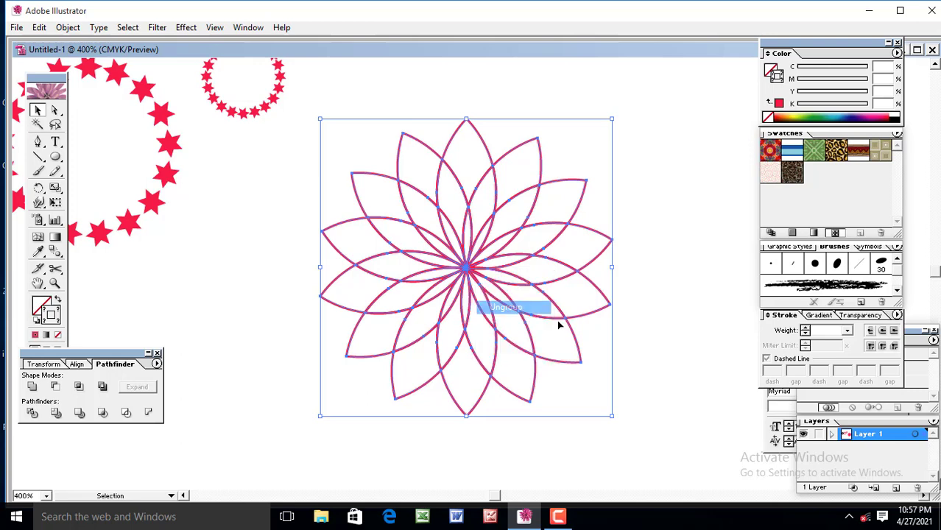
{"action": "left_click", "coordinate": [641, 350]}
Try pulling two outer petal pieces away from the flower's upper right, and undo both moves
{"action": "left_click_drag", "start_coordinate": [592, 233], "coordinate": [648, 246]}
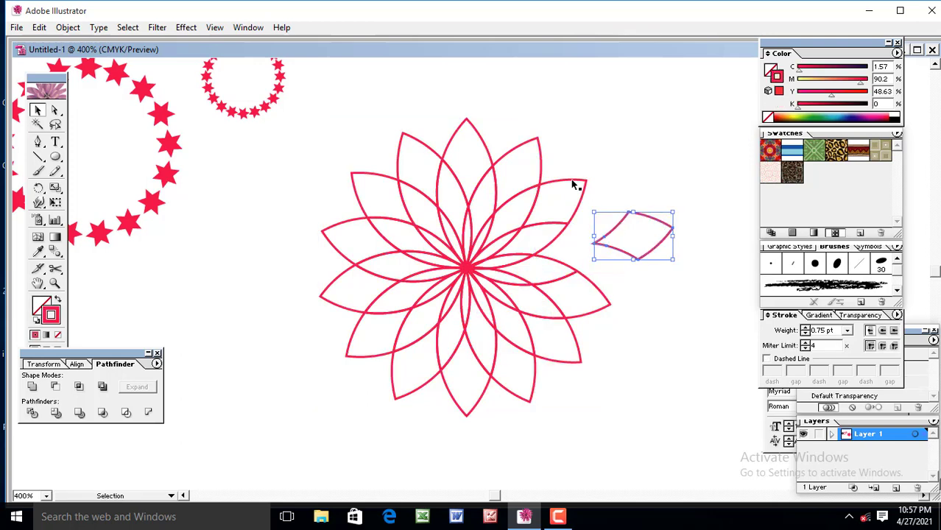
{"action": "left_click_drag", "start_coordinate": [573, 180], "coordinate": [642, 136]}
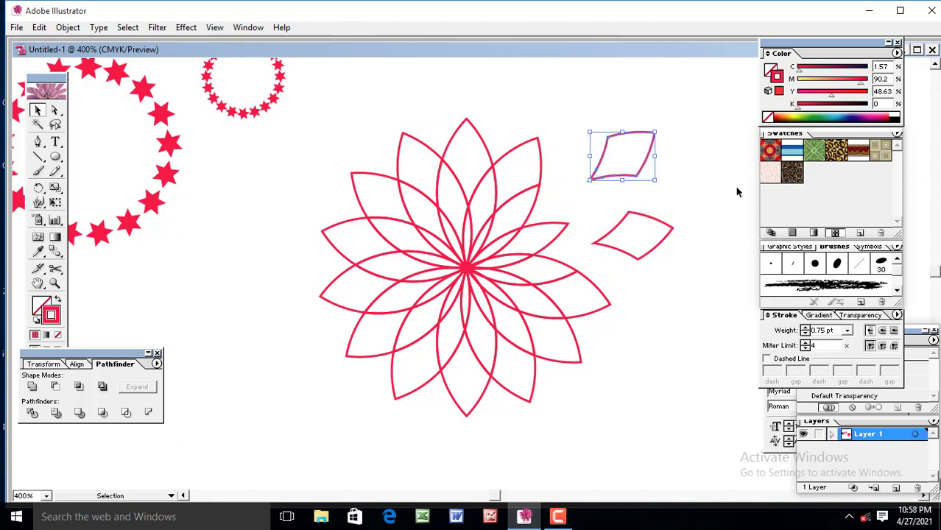
{"action": "key", "text": "ctrl+z"}
{"action": "key", "text": "ctrl+z"}
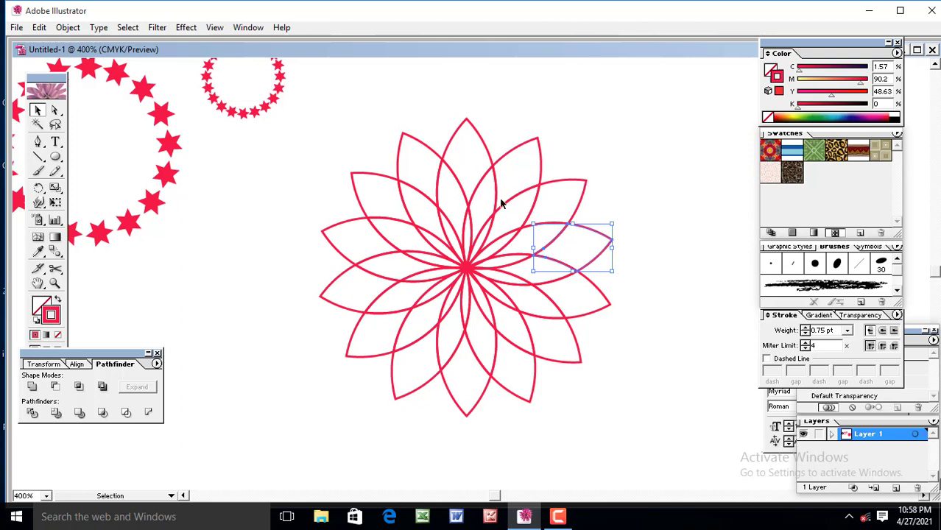
{"action": "left_click", "coordinate": [587, 184]}
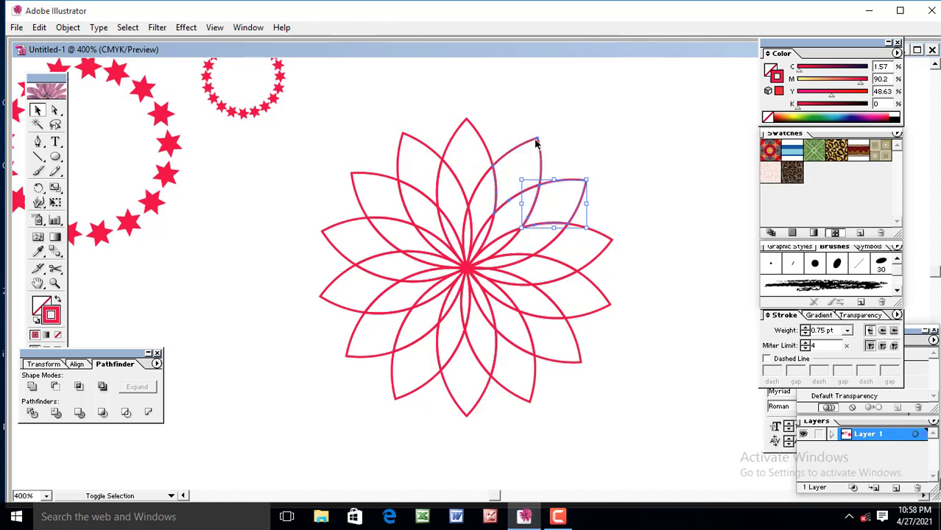
{"action": "left_click", "coordinate": [536, 144], "text": "shift"}
{"action": "left_click", "coordinate": [441, 129], "text": "shift"}
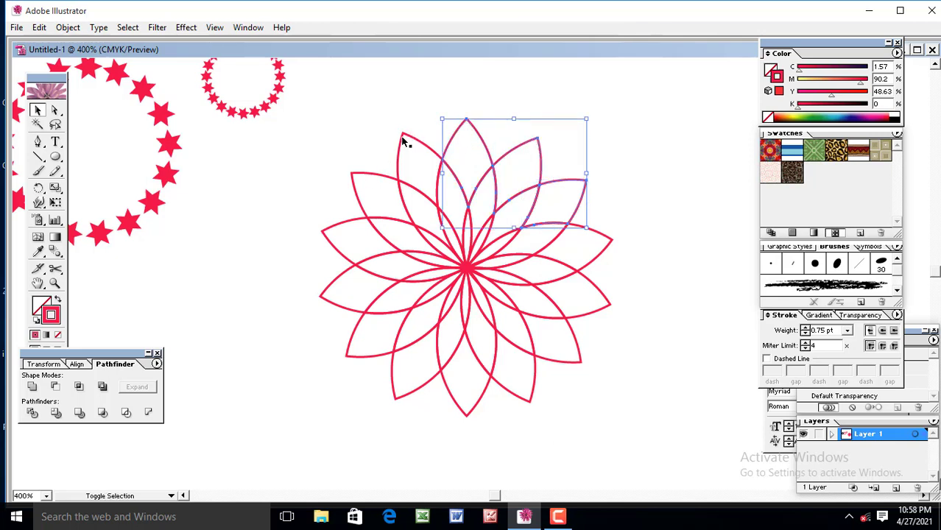
{"action": "left_click", "coordinate": [403, 139], "text": "shift"}
{"action": "left_click", "coordinate": [354, 177], "text": "shift"}
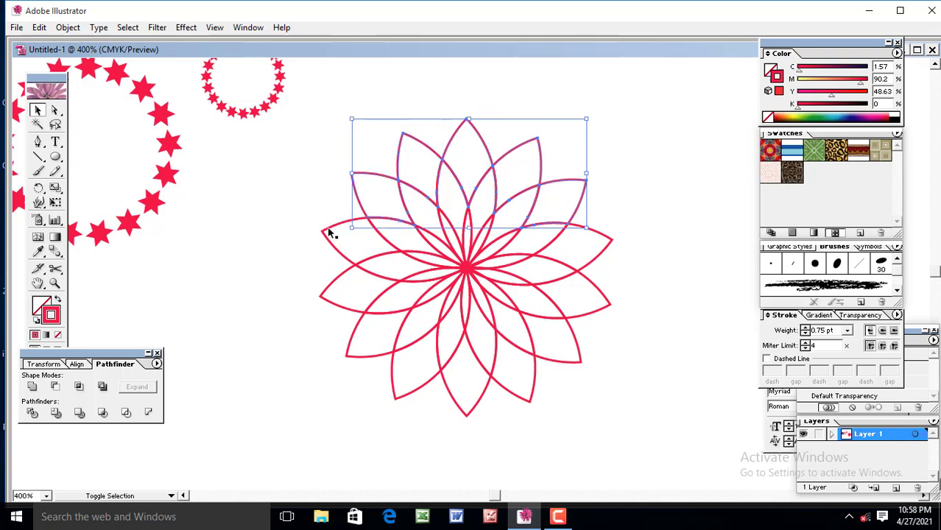
{"action": "left_click", "coordinate": [329, 233], "text": "shift"}
{"action": "left_click", "coordinate": [332, 291], "text": "shift"}
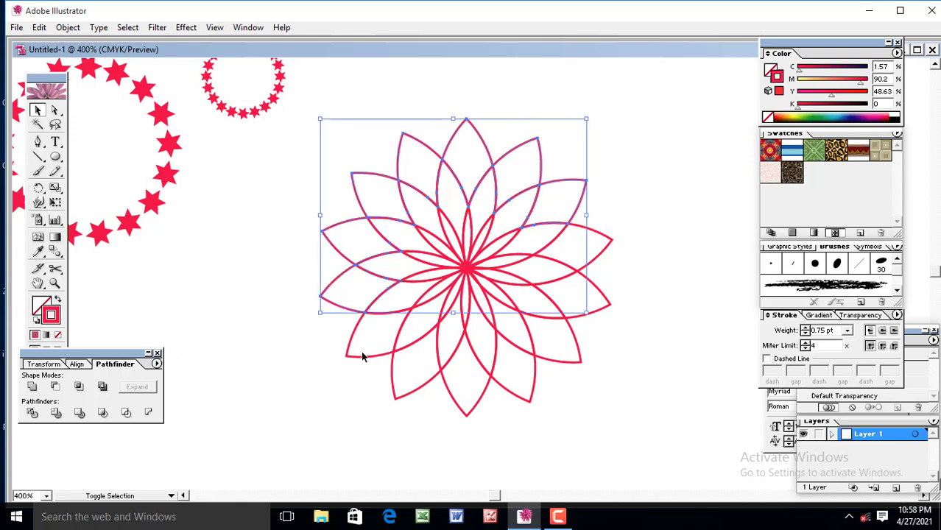
{"action": "left_click", "coordinate": [364, 355], "text": "shift"}
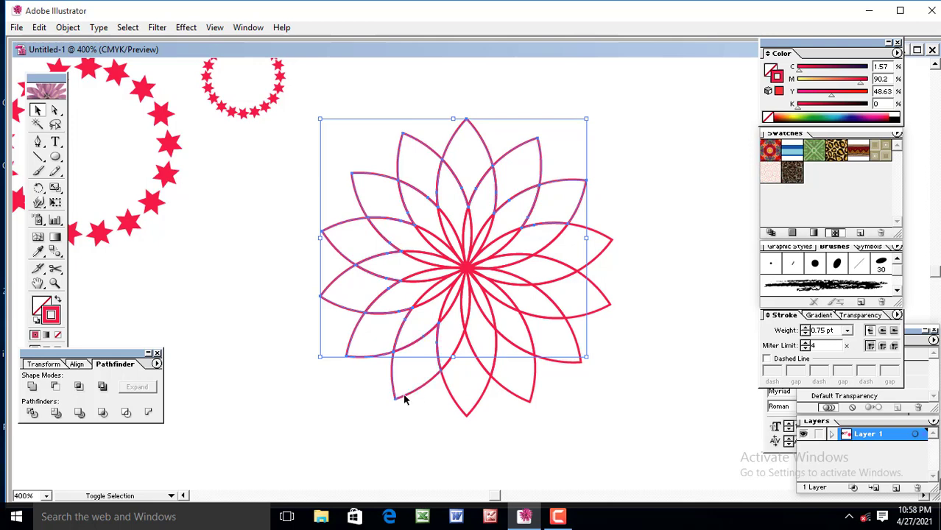
{"action": "left_click_drag", "start_coordinate": [403, 398], "coordinate": [410, 399]}
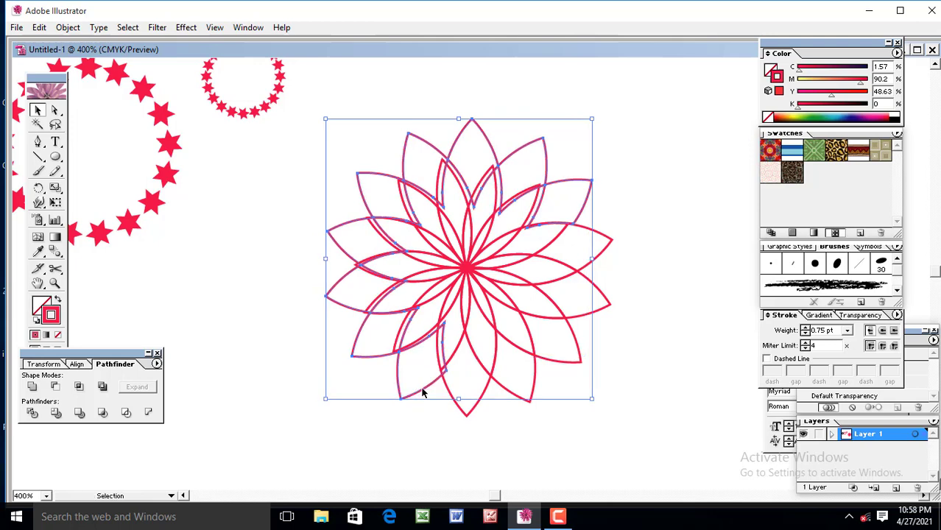
{"action": "key", "text": "ctrl+z"}
{"action": "left_click", "coordinate": [623, 160]}
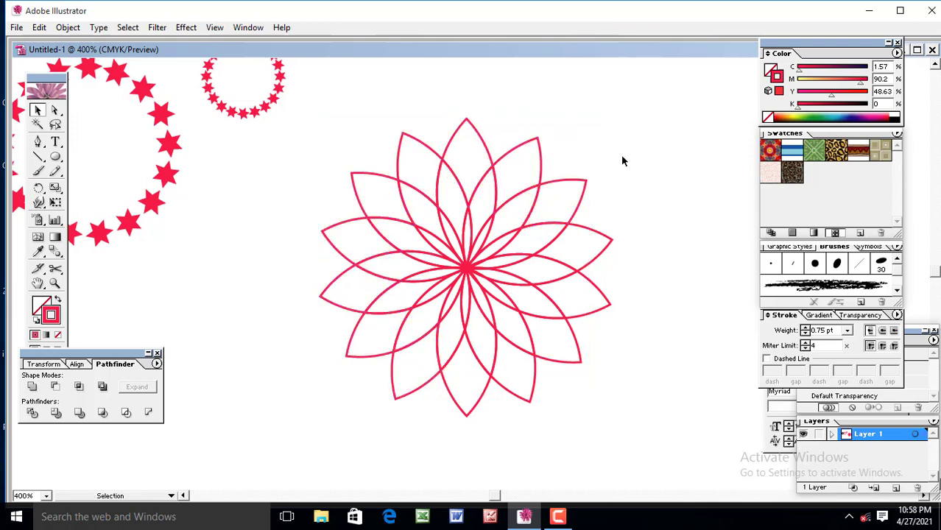
Give all outer-ring petal pieces of the flower a green fill of about C 91.37, M 0, Y 99.61 without a stroke
{"action": "left_click", "coordinate": [580, 184]}
{"action": "left_click", "coordinate": [607, 246], "text": "shift"}
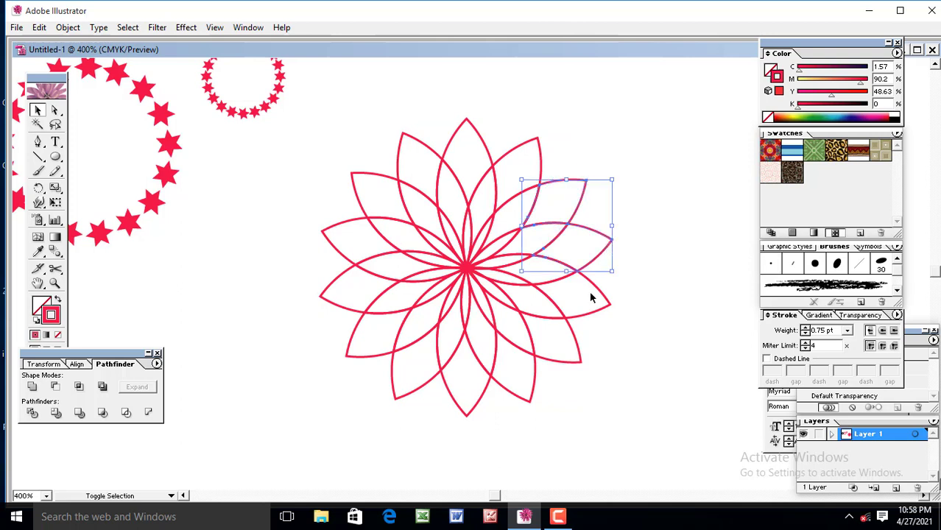
{"action": "left_click", "coordinate": [609, 310], "text": "shift"}
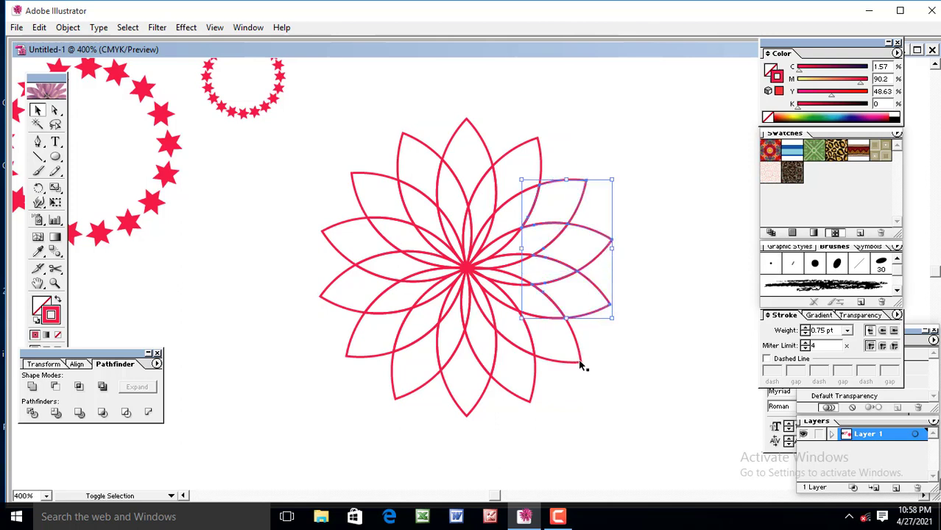
{"action": "left_click", "coordinate": [579, 362], "text": "shift"}
{"action": "left_click", "coordinate": [531, 401], "text": "shift"}
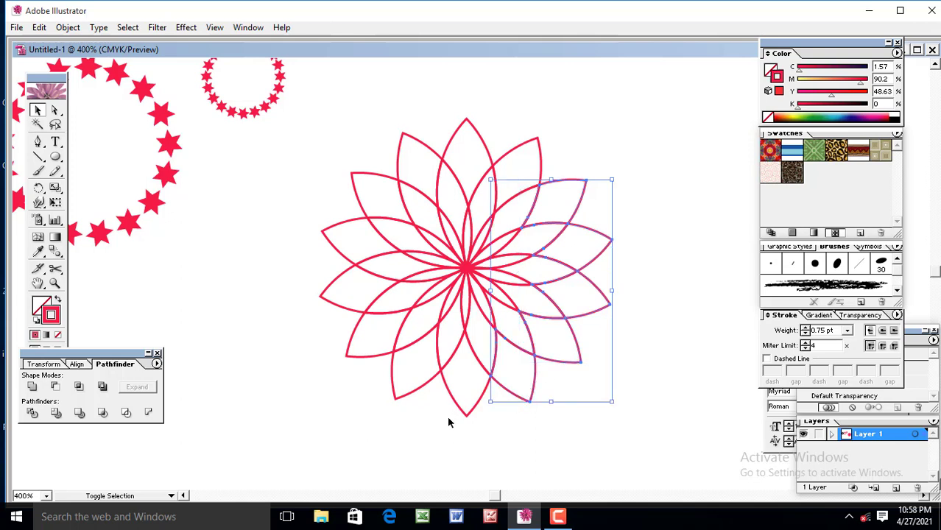
{"action": "left_click", "coordinate": [467, 415], "text": "shift"}
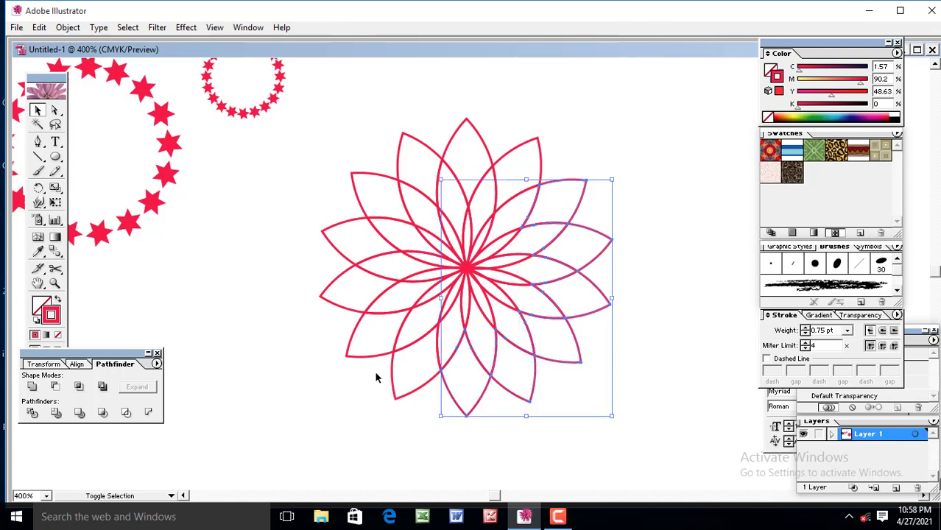
{"action": "left_click", "coordinate": [398, 400], "text": "shift"}
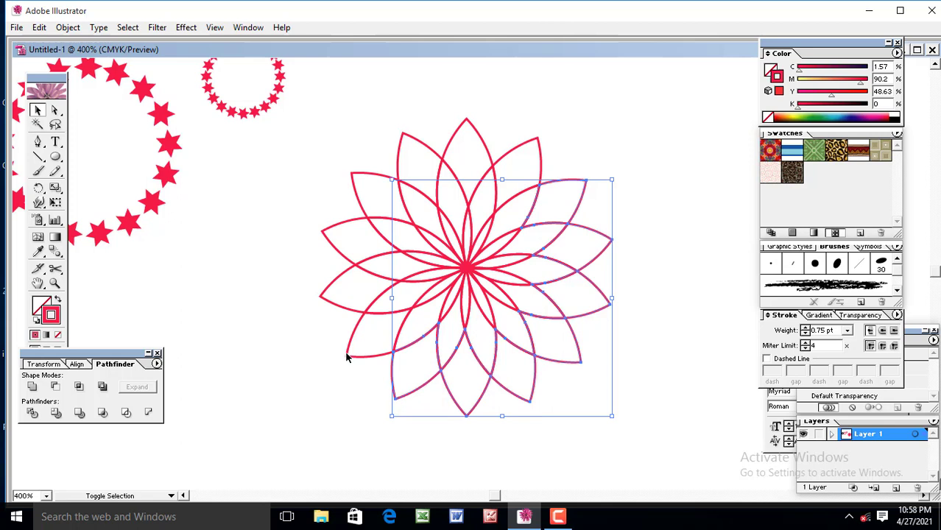
{"action": "left_click", "coordinate": [345, 355], "text": "shift"}
{"action": "left_click", "coordinate": [326, 295], "text": "shift"}
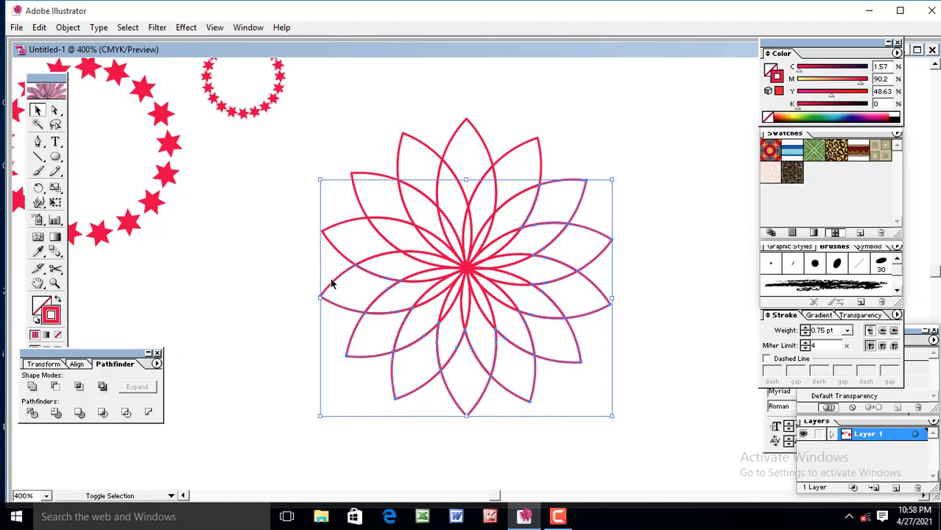
{"action": "left_click", "coordinate": [366, 177], "text": "shift"}
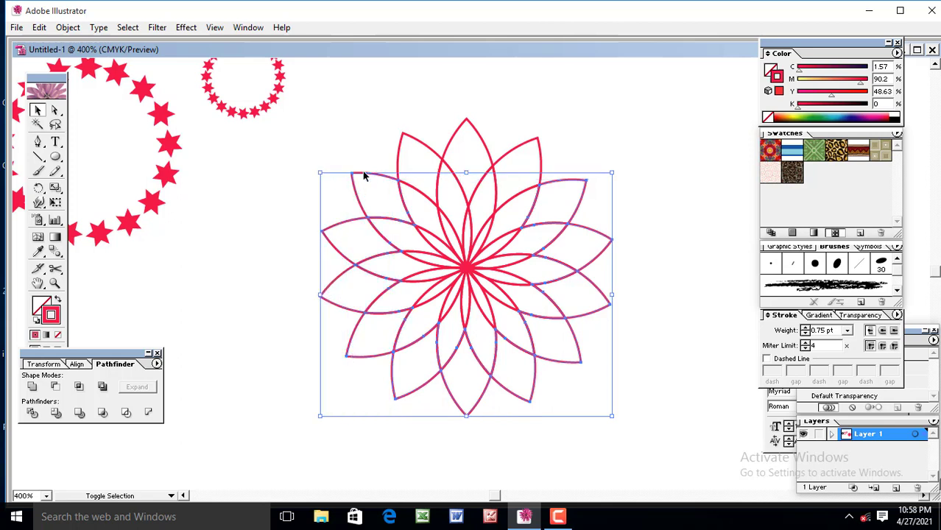
{"action": "left_click", "coordinate": [417, 143], "text": "shift"}
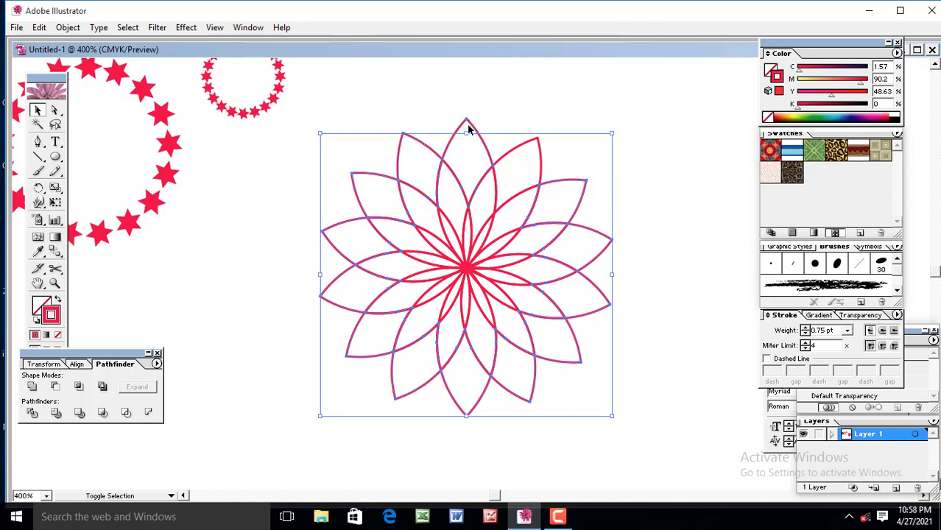
{"action": "left_click", "coordinate": [471, 126], "text": "shift"}
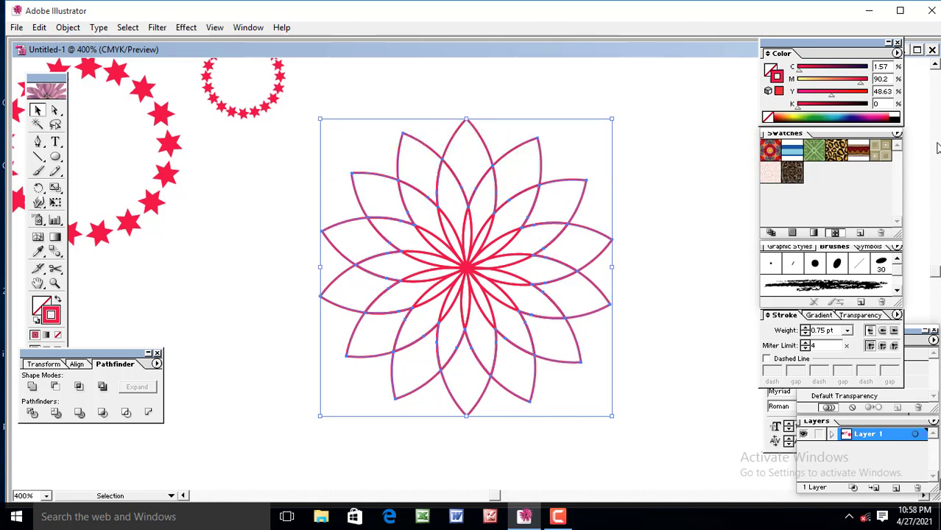
{"action": "left_click", "coordinate": [822, 116]}
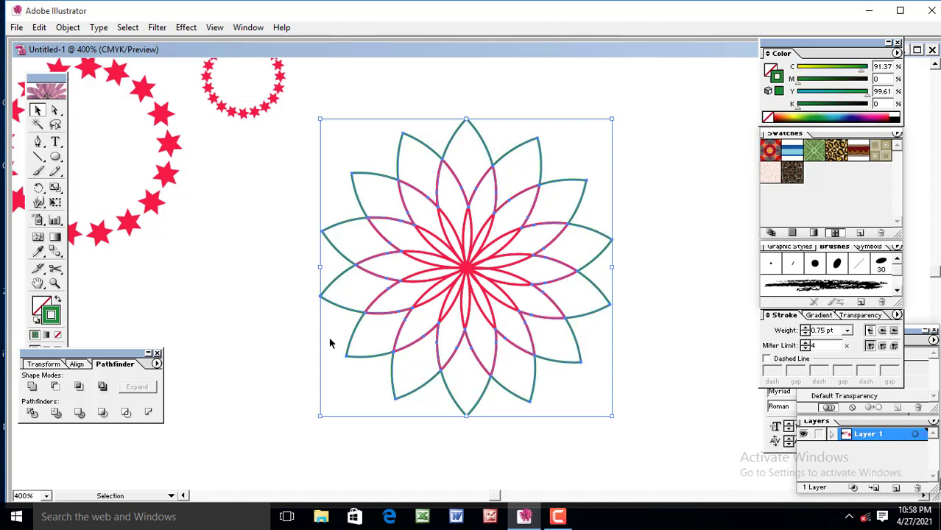
{"action": "left_click", "coordinate": [59, 302]}
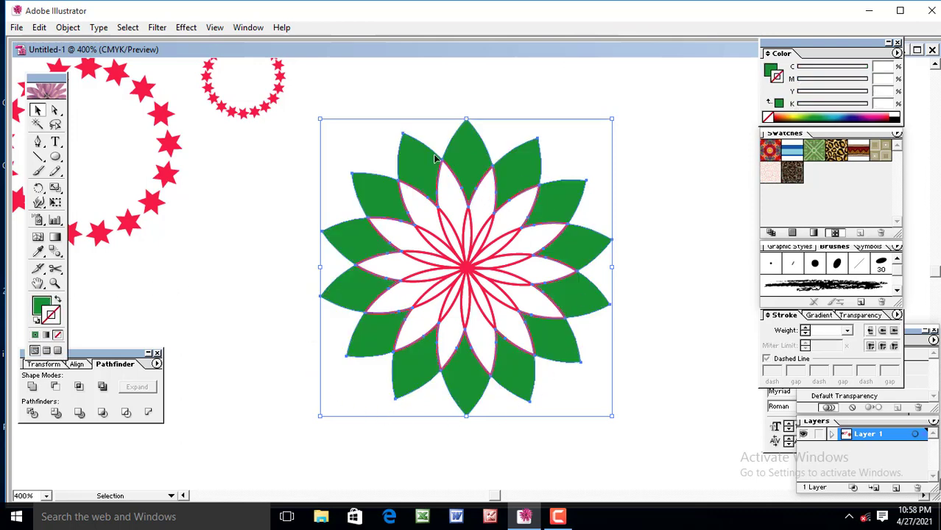
{"action": "left_click", "coordinate": [214, 258]}
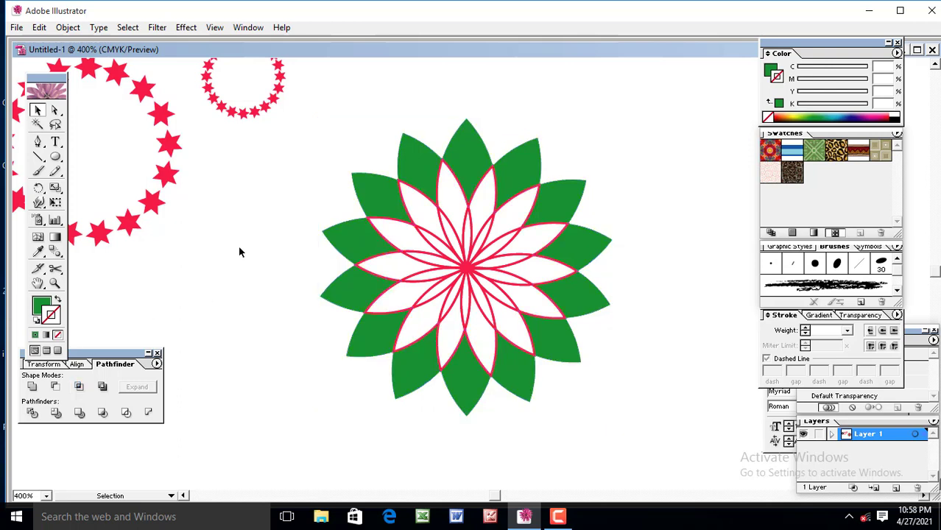
Give the flower's middle-ring petal pieces a red fill and stroke of C 0.78, M 96.47, Y 58.43, K 0
{"action": "left_click", "coordinate": [425, 197]}
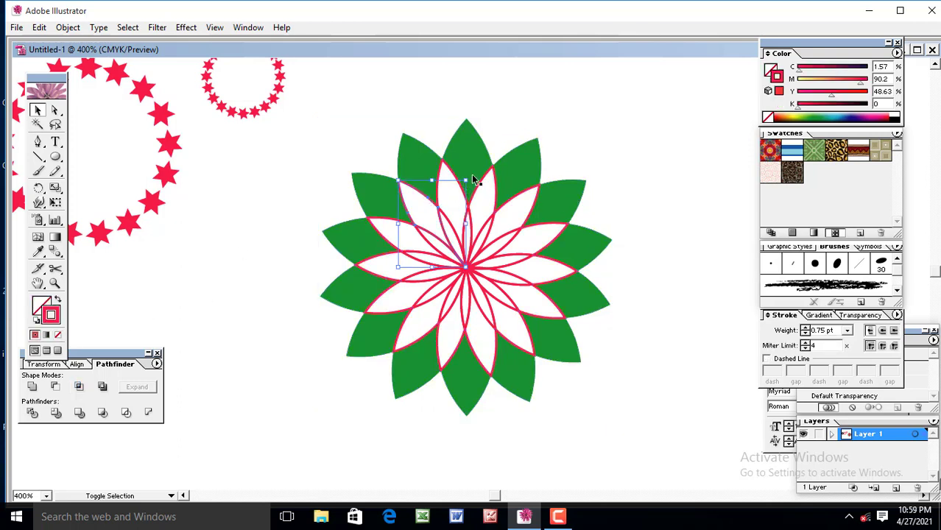
{"action": "left_click", "coordinate": [452, 179], "text": "shift"}
{"action": "left_click", "coordinate": [490, 180], "text": "shift"}
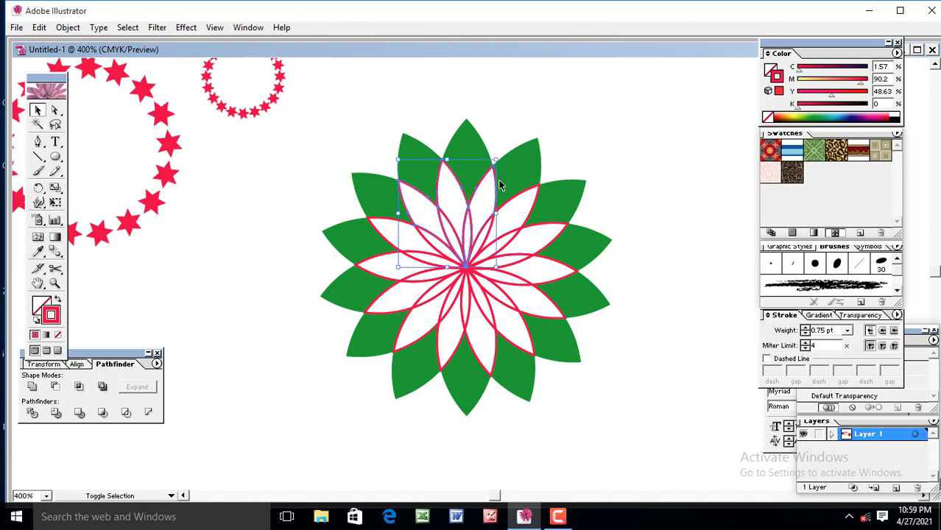
{"action": "left_click", "coordinate": [529, 193], "text": "shift"}
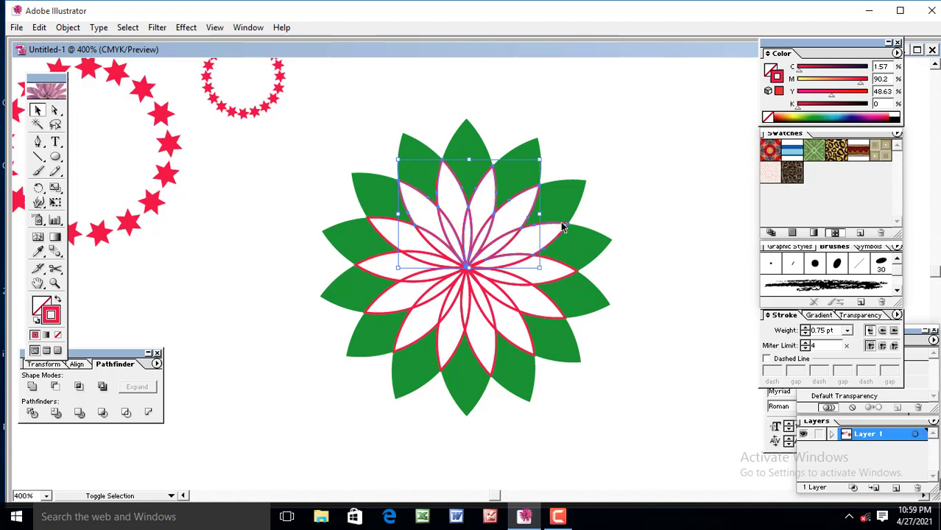
{"action": "left_click", "coordinate": [564, 229], "text": "shift"}
{"action": "left_click", "coordinate": [560, 278], "text": "shift"}
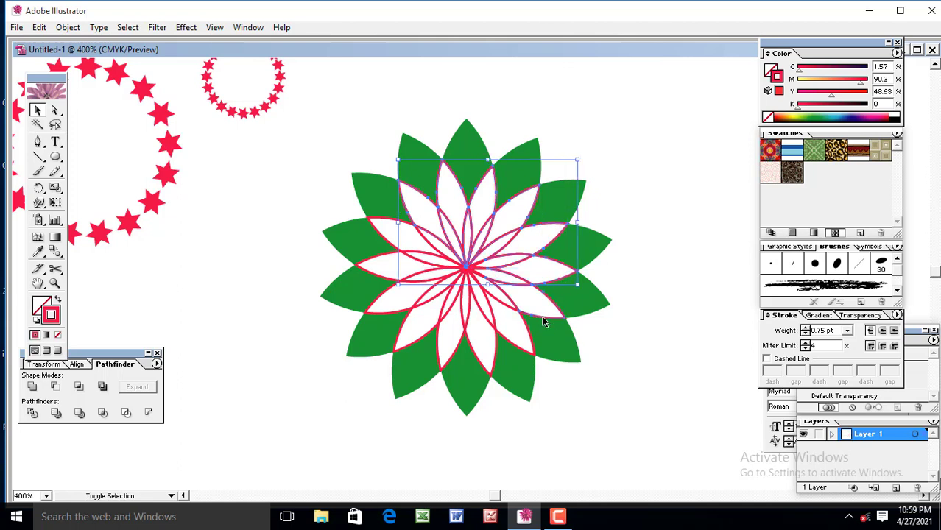
{"action": "left_click", "coordinate": [543, 322], "text": "shift"}
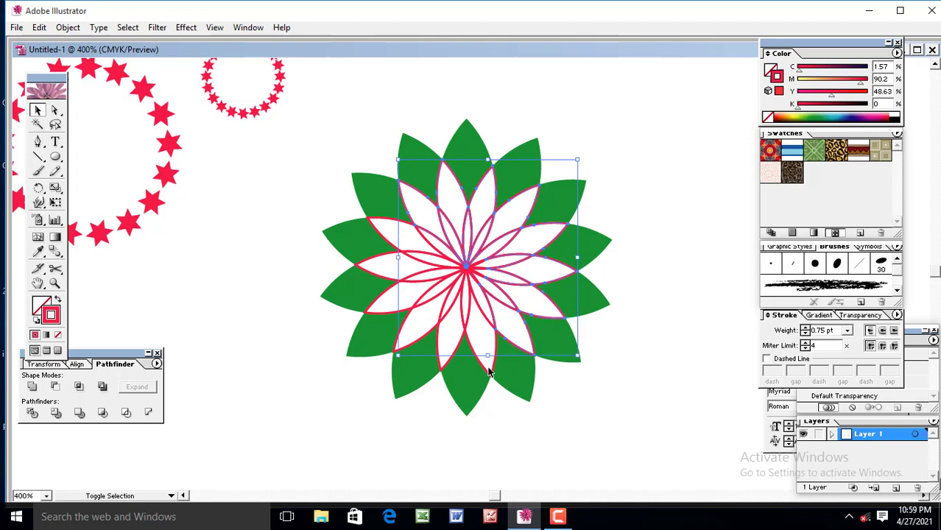
{"action": "left_click", "coordinate": [451, 368], "text": "shift"}
{"action": "left_click", "coordinate": [448, 361], "text": "shift"}
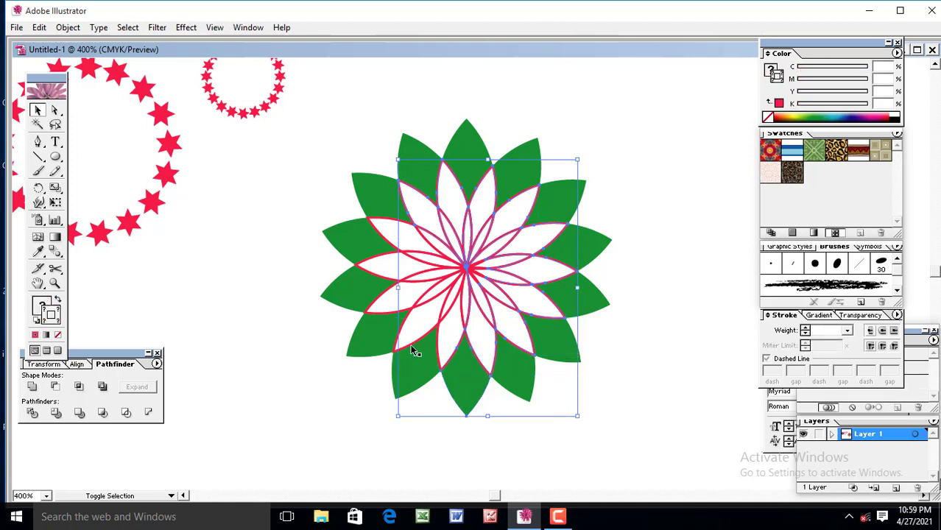
{"action": "left_click", "coordinate": [416, 353], "text": "shift"}
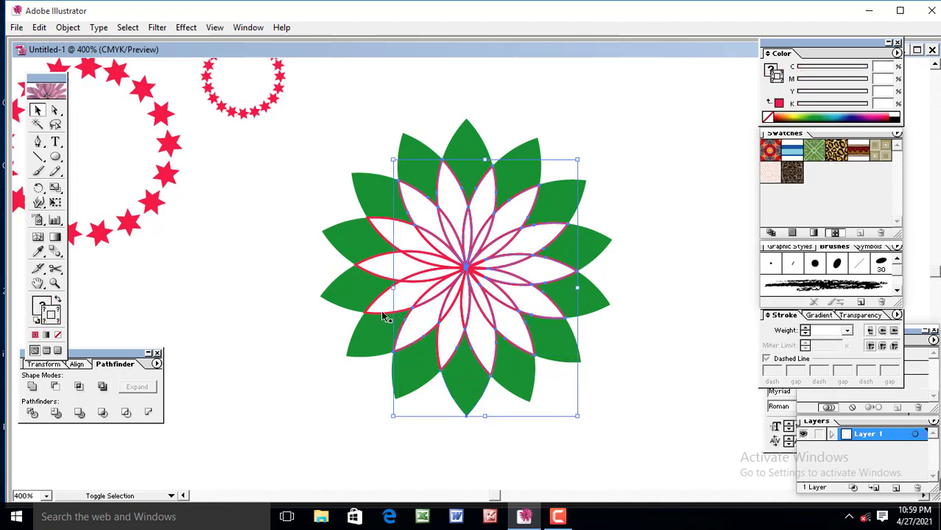
{"action": "left_click", "coordinate": [378, 305], "text": "shift"}
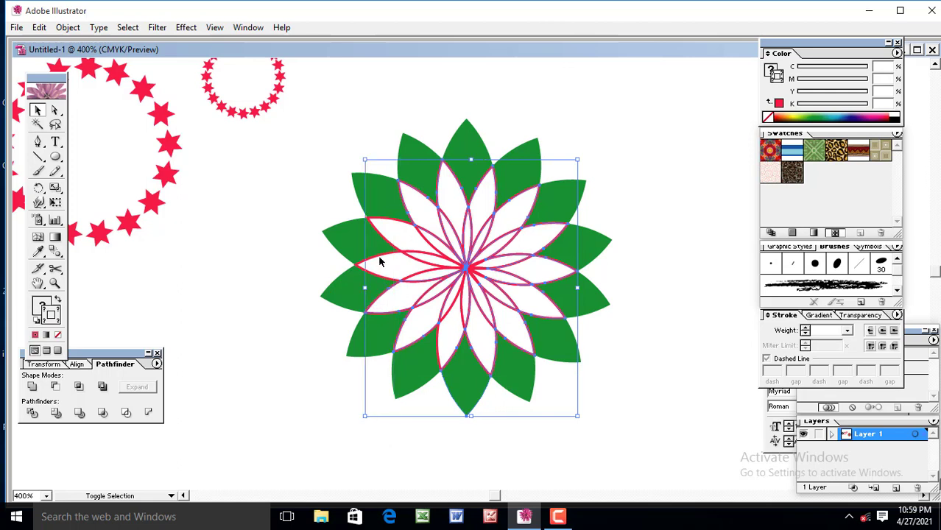
{"action": "left_click", "coordinate": [380, 260], "text": "shift"}
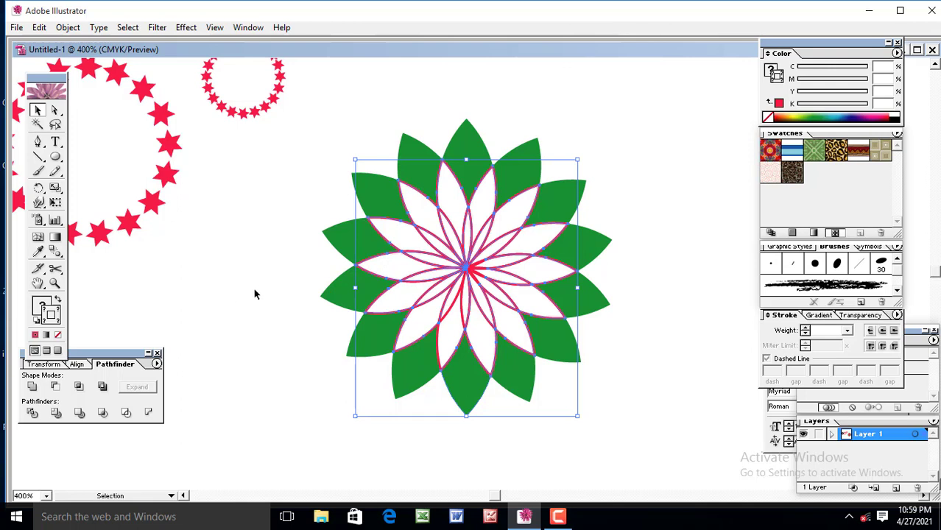
{"action": "left_click", "coordinate": [887, 115]}
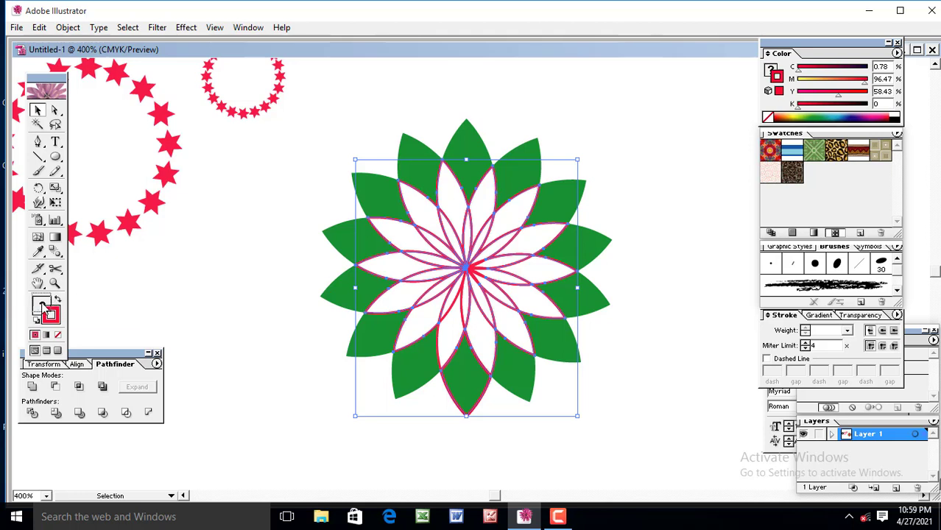
{"action": "left_click", "coordinate": [58, 300]}
{"action": "left_click", "coordinate": [177, 282]}
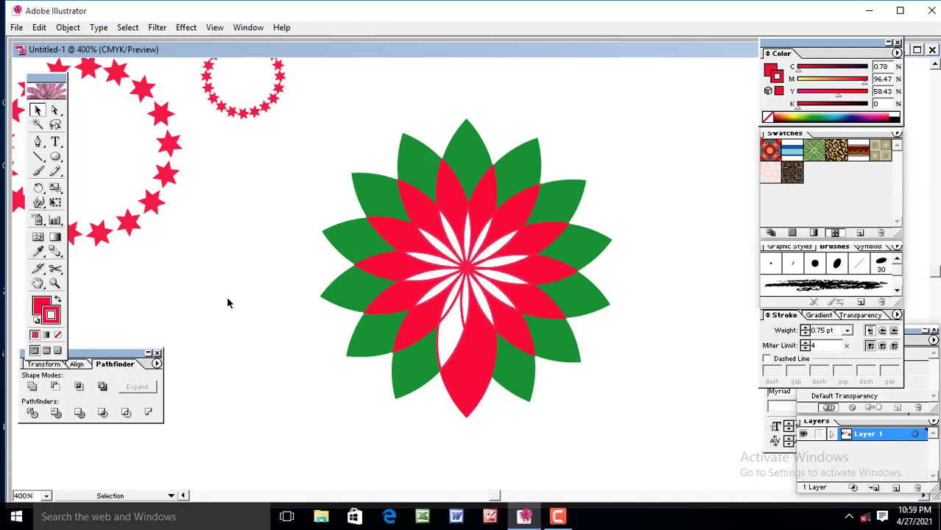
Recolour the flower's lowest outer petal with the Eyedropper to match the neighbouring green, strokeless petals
{"action": "left_click", "coordinate": [458, 392]}
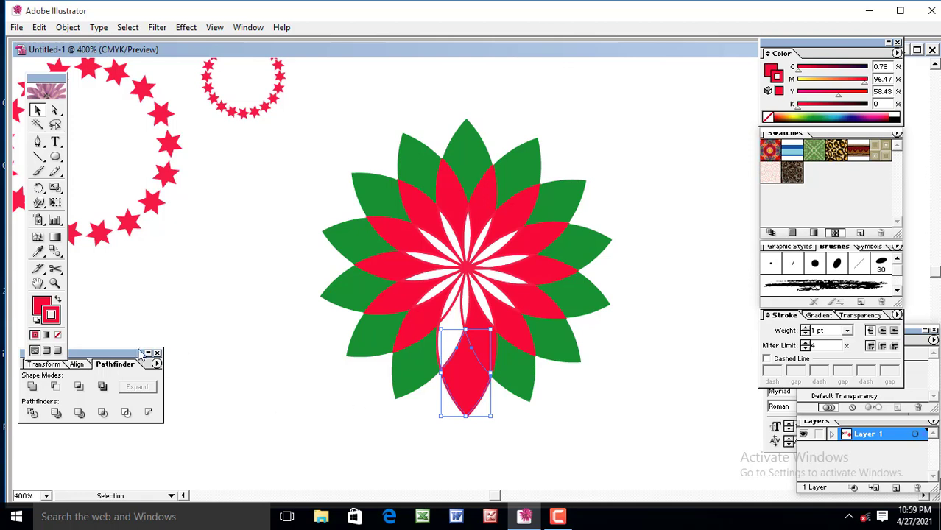
{"action": "left_click", "coordinate": [38, 251]}
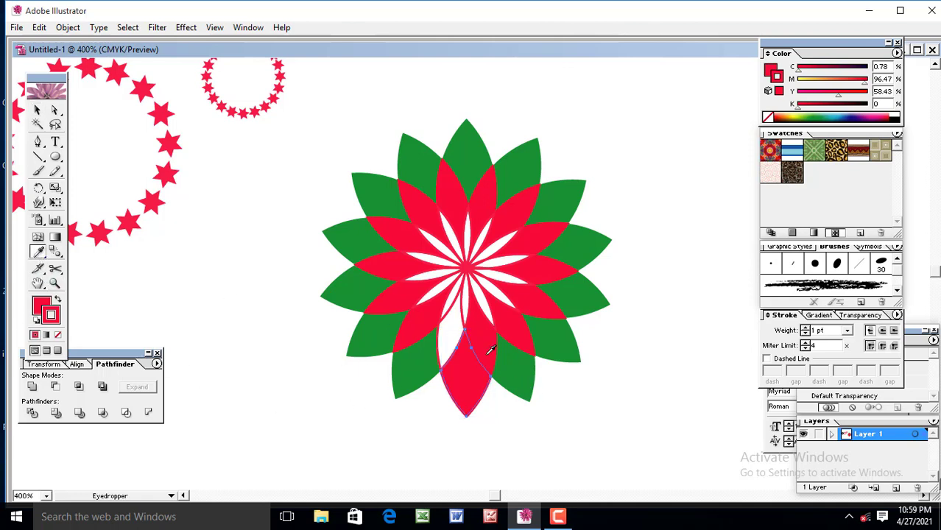
{"action": "left_click", "coordinate": [519, 363]}
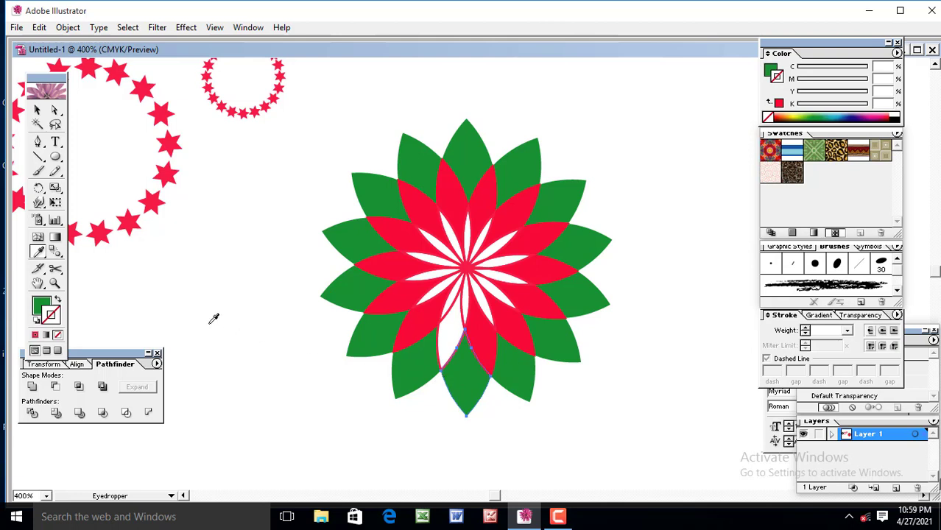
{"action": "left_click", "coordinate": [38, 110]}
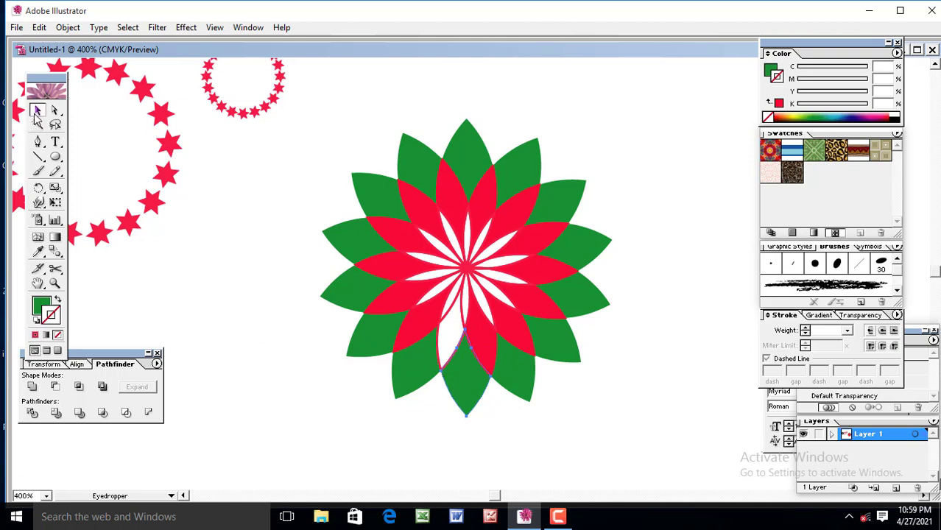
{"action": "left_click", "coordinate": [450, 324]}
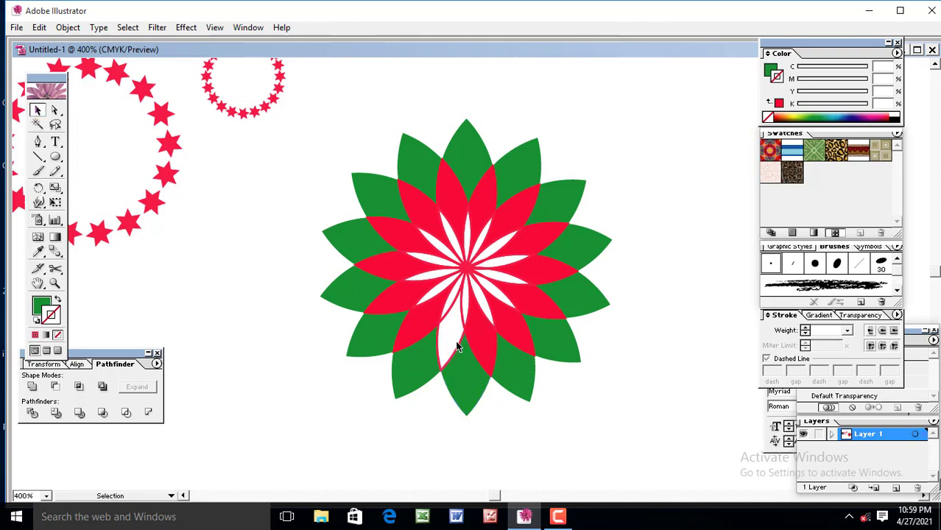
Recolour the unfilled middle-ring petal piece below the flower's centre with the Eyedropper to match the neighbouring red petals
{"action": "left_click", "coordinate": [441, 355]}
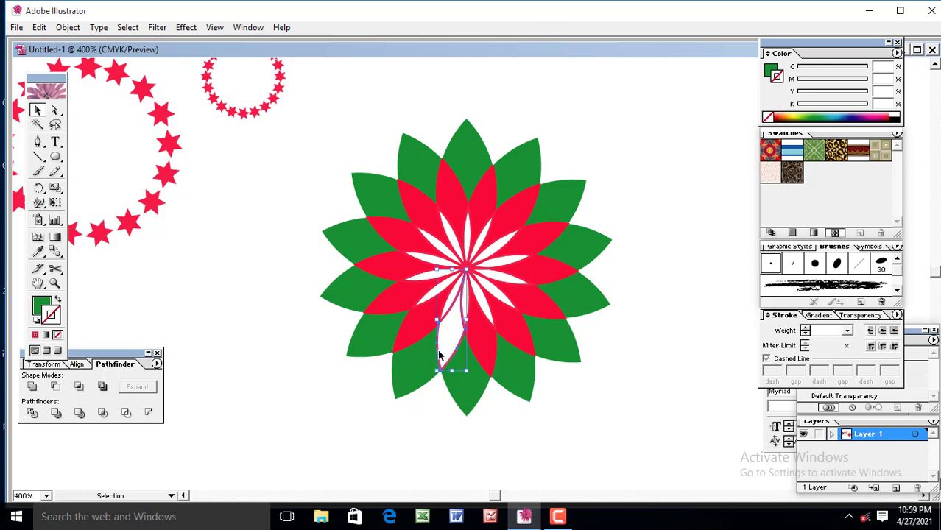
{"action": "left_click", "coordinate": [38, 251]}
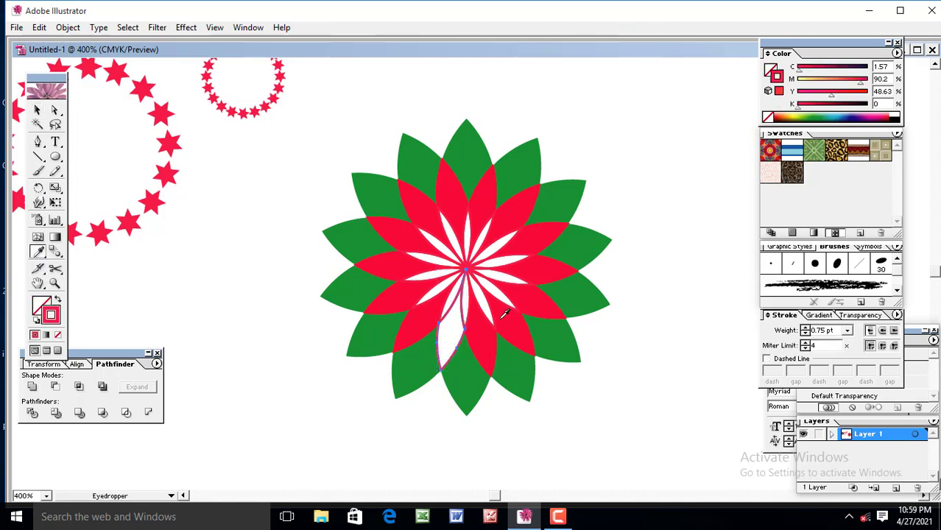
{"action": "left_click", "coordinate": [510, 320]}
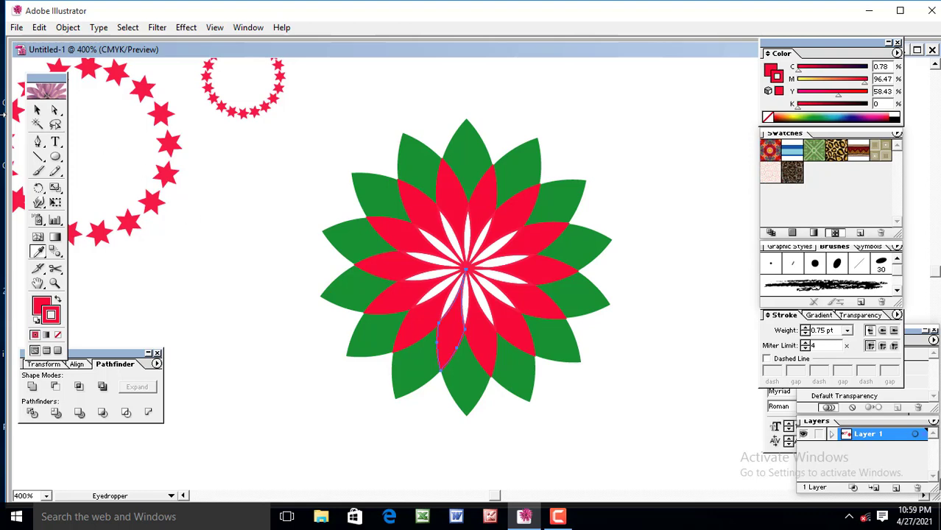
{"action": "left_click", "coordinate": [37, 110]}
{"action": "left_click", "coordinate": [637, 161]}
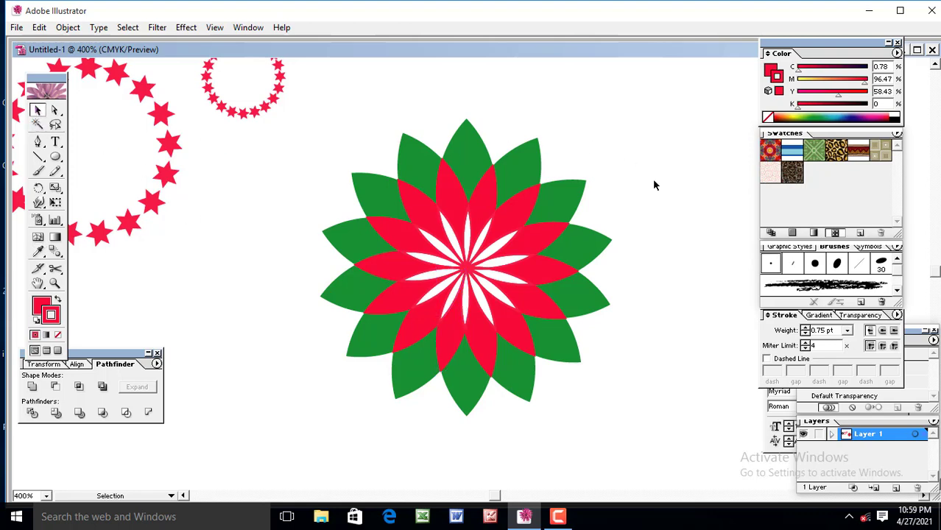
{"action": "key", "text": "ctrl+equal"}
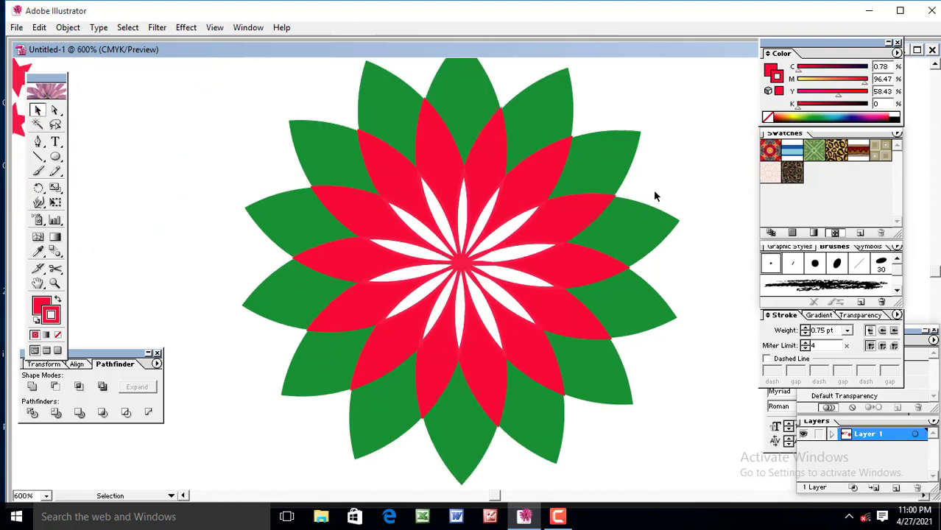
{"action": "key", "text": "ctrl+equal"}
{"action": "left_click_drag", "start_coordinate": [617, 255], "coordinate": [609, 272]}
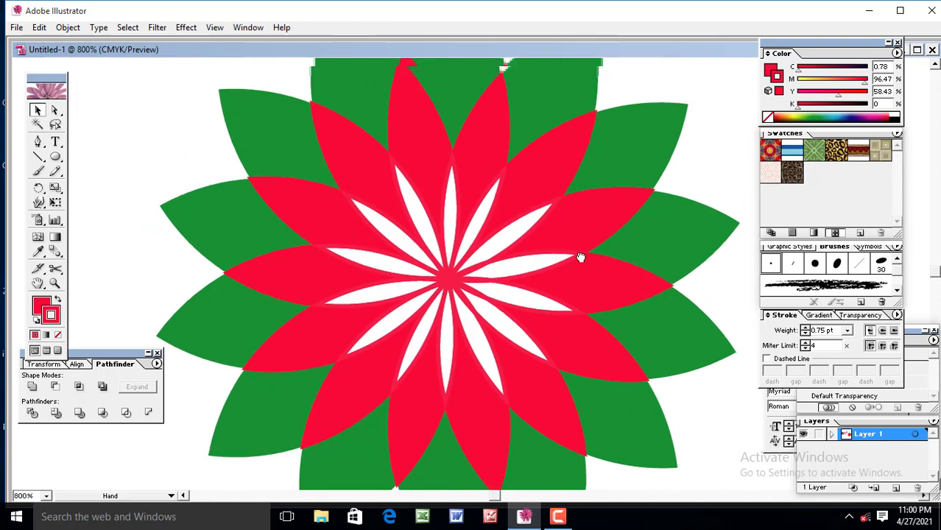
{"action": "left_click", "coordinate": [403, 209]}
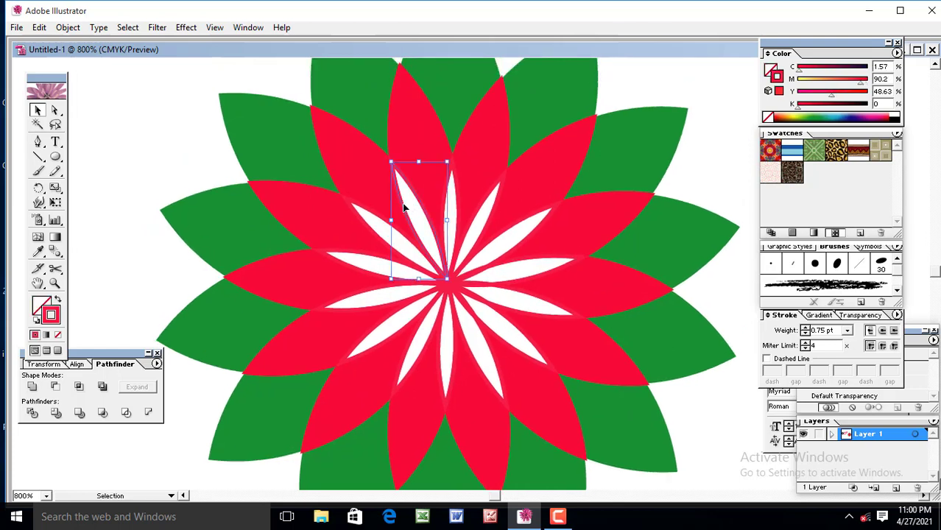
{"action": "left_click", "coordinate": [450, 180], "text": "shift"}
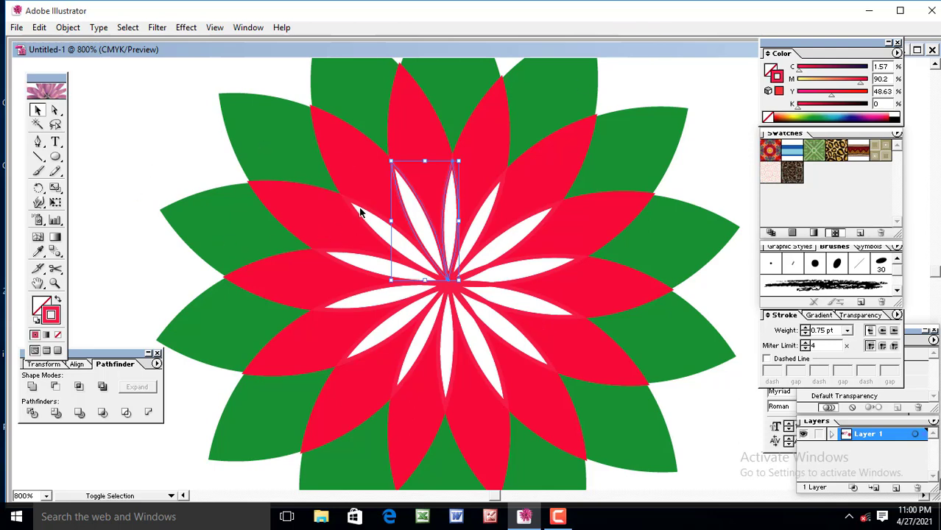
{"action": "left_click", "coordinate": [742, 178]}
{"action": "left_click", "coordinate": [429, 235]}
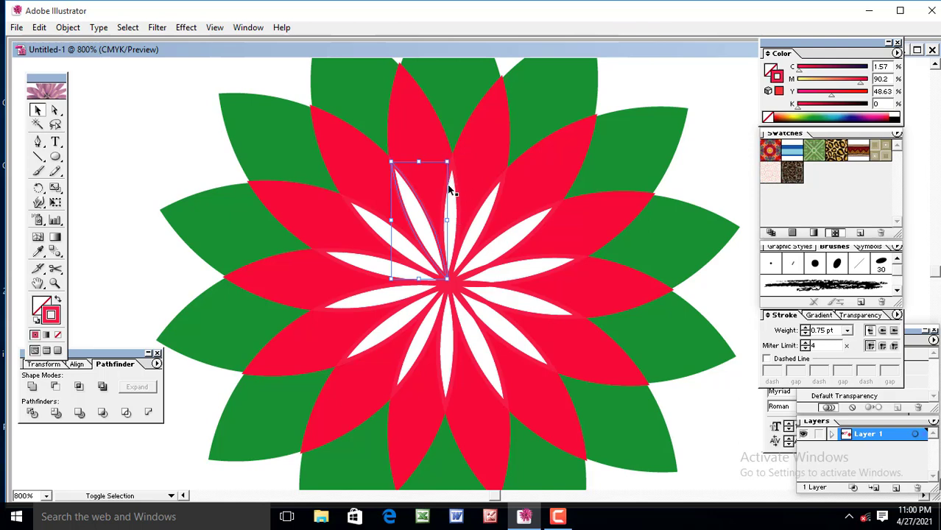
{"action": "left_click", "coordinate": [492, 205]}
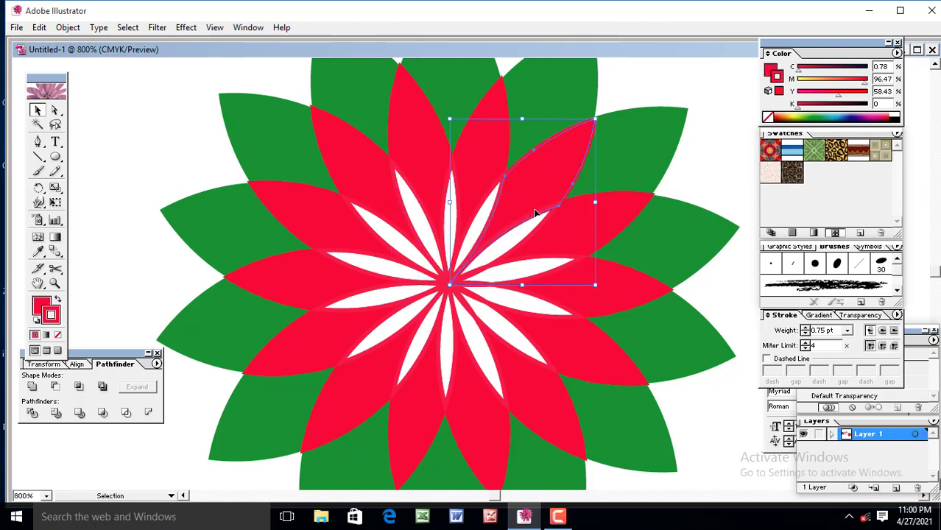
{"action": "key", "text": "ctrl+z"}
Give the inner-ring piece just clockwise of the flower's top vertical one a yellow stroke of C 12.94, M 6.67, Y 98.43, K 0.78
{"action": "left_click", "coordinate": [482, 212]}
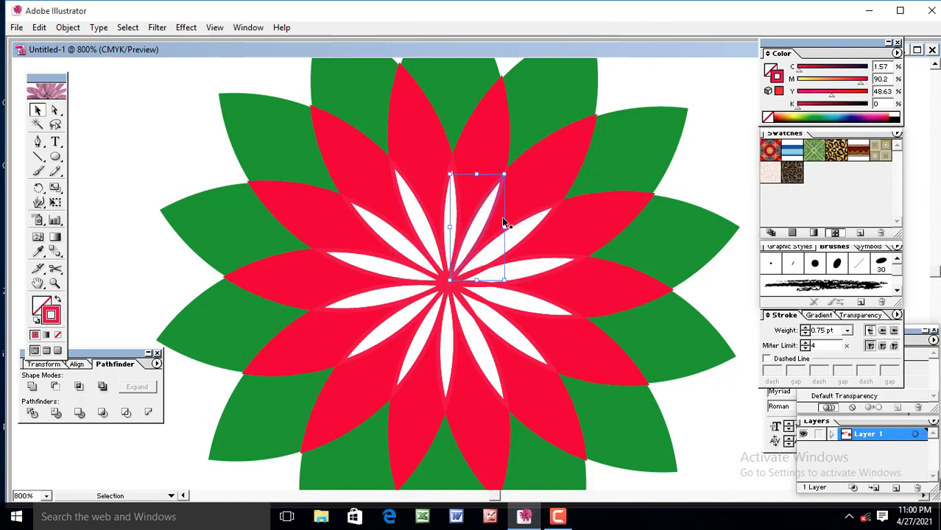
{"action": "key", "text": "shift"}
{"action": "left_click", "coordinate": [800, 116]}
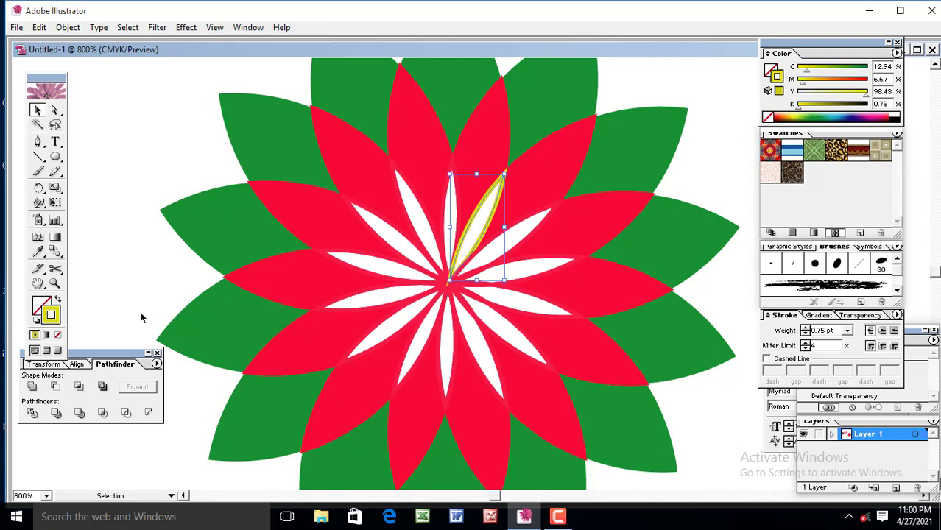
Fill the selected inner petal with its yellow stroke colour and apply the same yellow to the small shape at the flower's center
{"action": "left_click", "coordinate": [57, 300]}
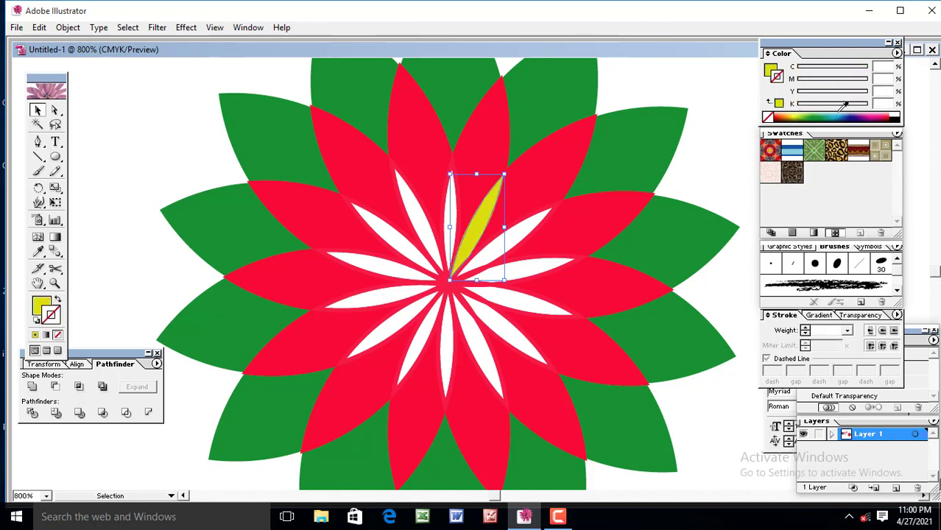
{"action": "left_click", "coordinate": [802, 114]}
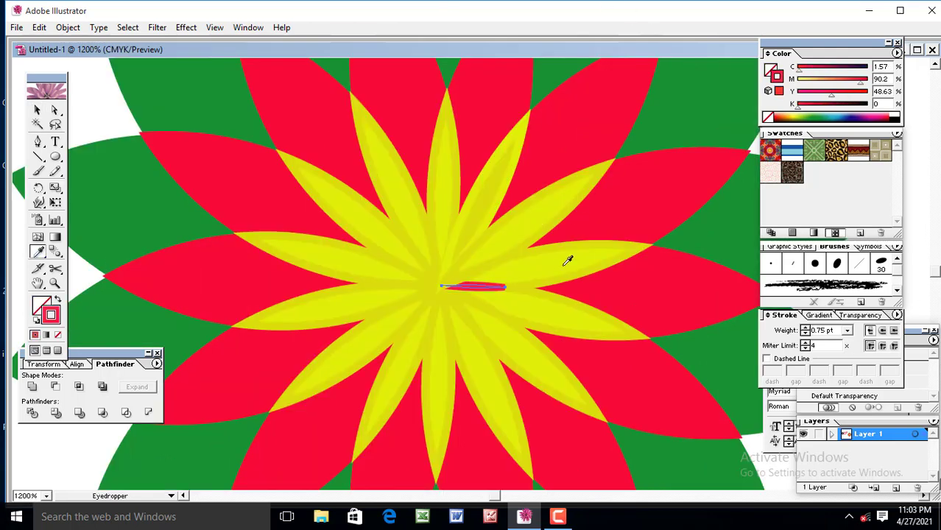
{"action": "left_click", "coordinate": [545, 266]}
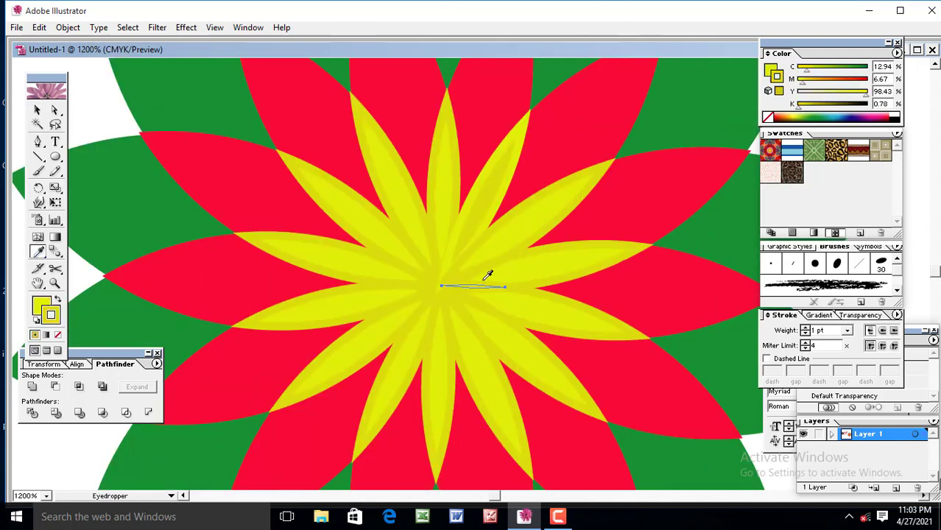
{"action": "key", "text": "v"}
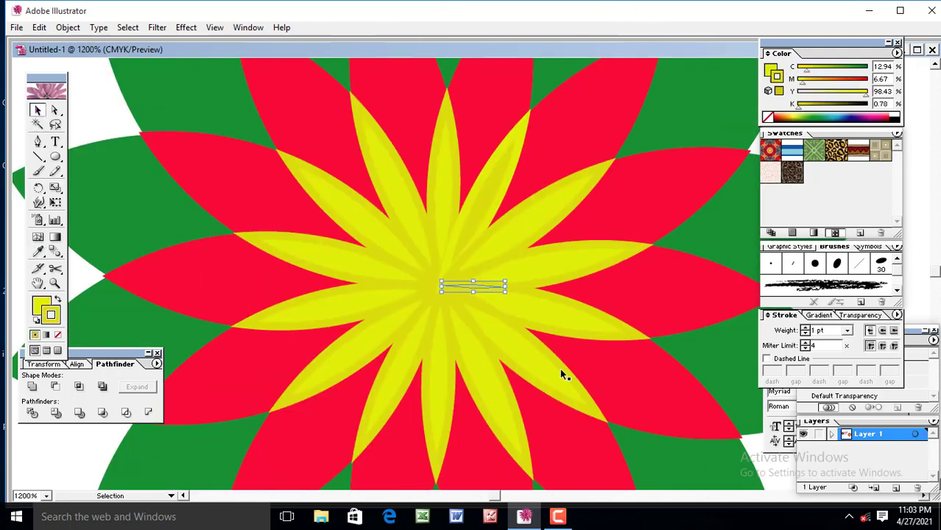
{"action": "left_click", "coordinate": [560, 374]}
{"action": "left_click", "coordinate": [630, 391]}
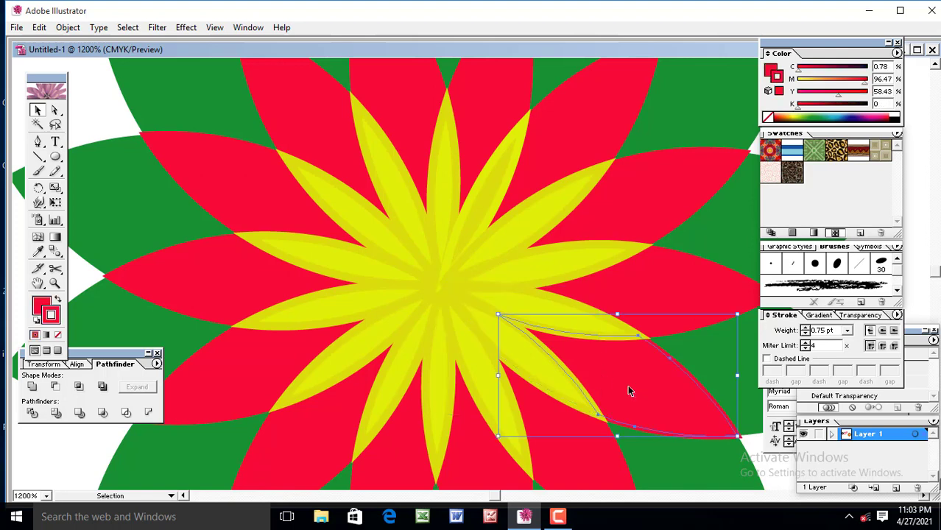
{"action": "key", "text": "ctrl+minus"}
{"action": "key", "text": "ctrl+minus"}
{"action": "key", "text": "ctrl+minus"}
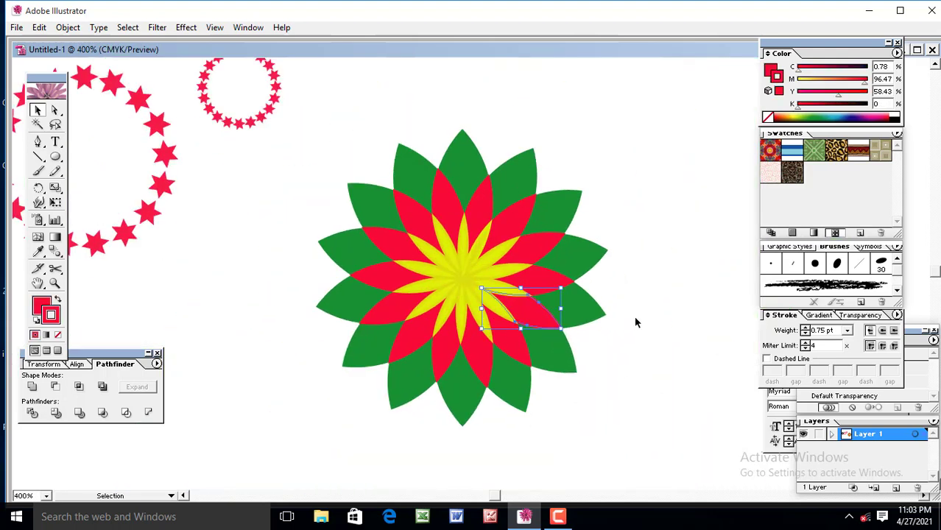
{"action": "left_click", "coordinate": [658, 280]}
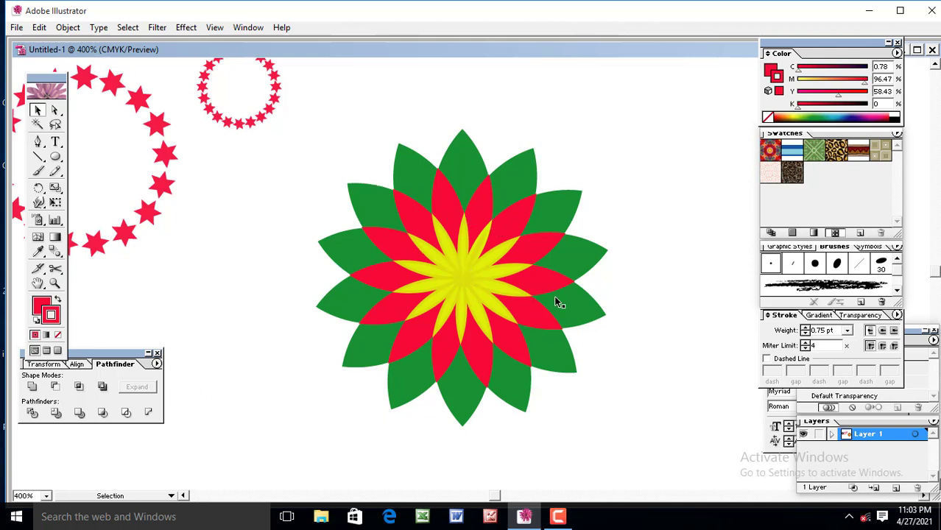
Select the whole flower and scale it down proportionally about its center in two passes
{"action": "left_click_drag", "start_coordinate": [313, 153], "coordinate": [617, 385]}
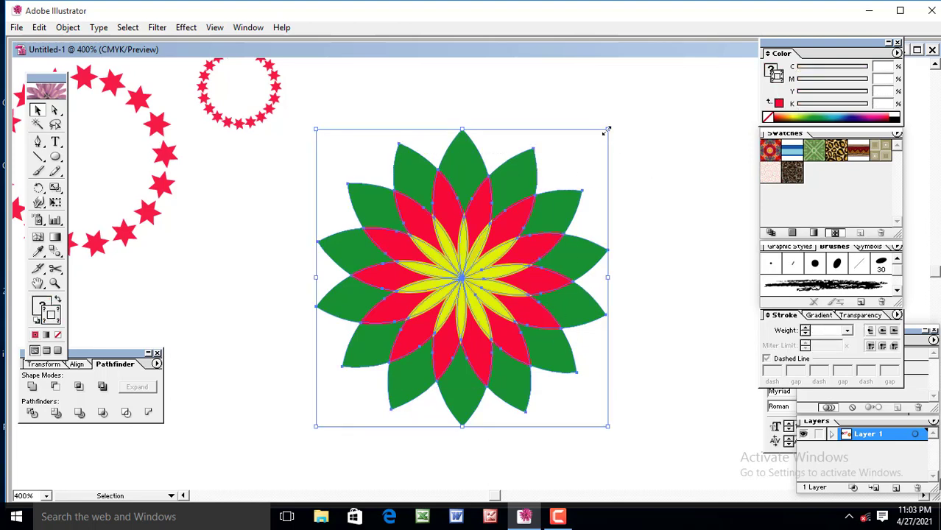
{"action": "left_click_drag", "start_coordinate": [604, 130], "coordinate": [551, 189]}
{"action": "left_click", "coordinate": [420, 212]}
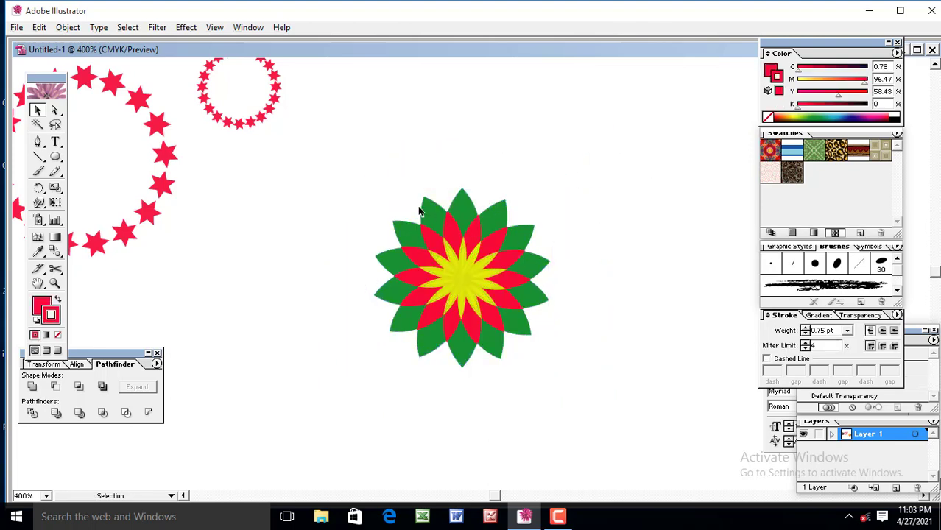
{"action": "left_click_drag", "start_coordinate": [349, 179], "coordinate": [554, 335]}
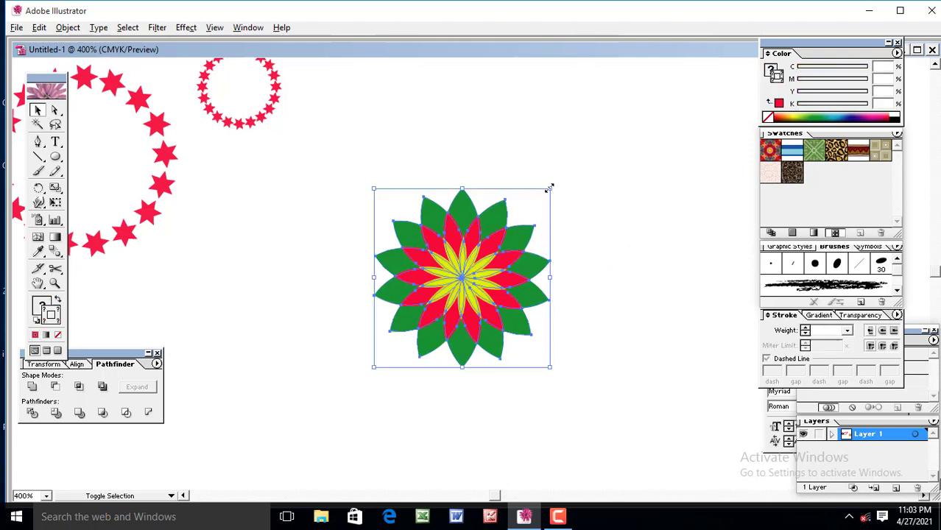
{"action": "left_click_drag", "start_coordinate": [549, 189], "coordinate": [525, 210]}
{"action": "left_click", "coordinate": [383, 220]}
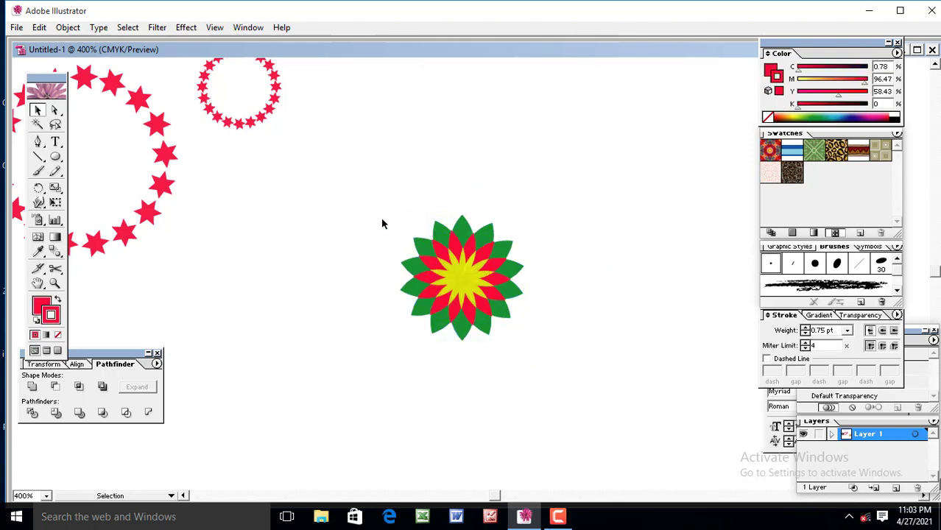
Enlarge the whole flower slightly and move it up so it overlaps the edge of the small star ring
{"action": "left_click_drag", "start_coordinate": [554, 351], "coordinate": [541, 197]}
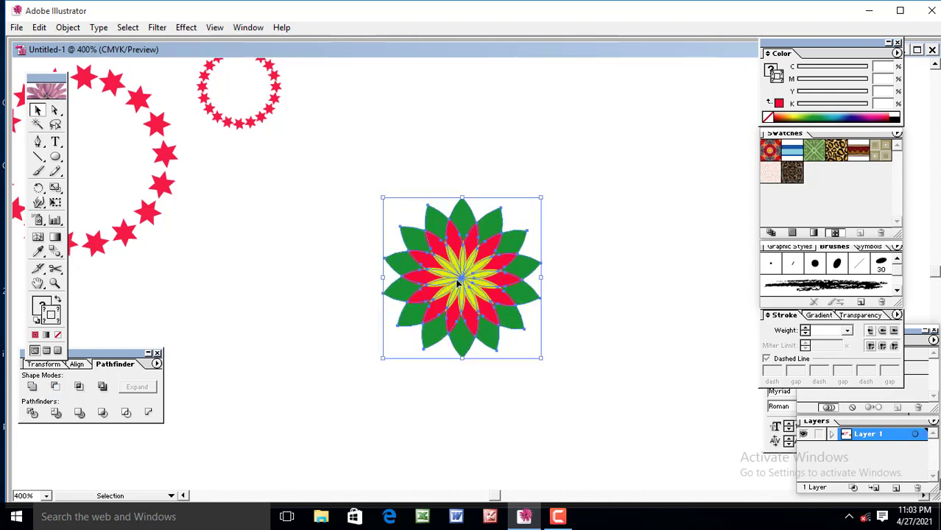
{"action": "left_click_drag", "start_coordinate": [458, 282], "coordinate": [328, 137]}
{"action": "left_click", "coordinate": [425, 213]}
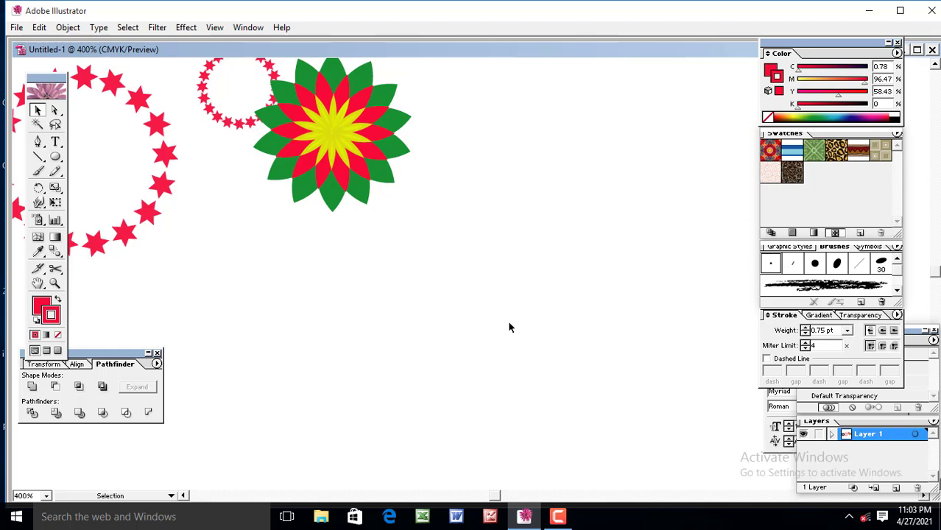
Select the black triangle ring, both star rings and the flower, and scale them down together proportionally to under half size
{"action": "key", "text": "space"}
{"action": "left_click_drag", "start_coordinate": [479, 315], "coordinate": [479, 244]}
{"action": "left_click_drag", "start_coordinate": [450, 272], "coordinate": [478, 259]}
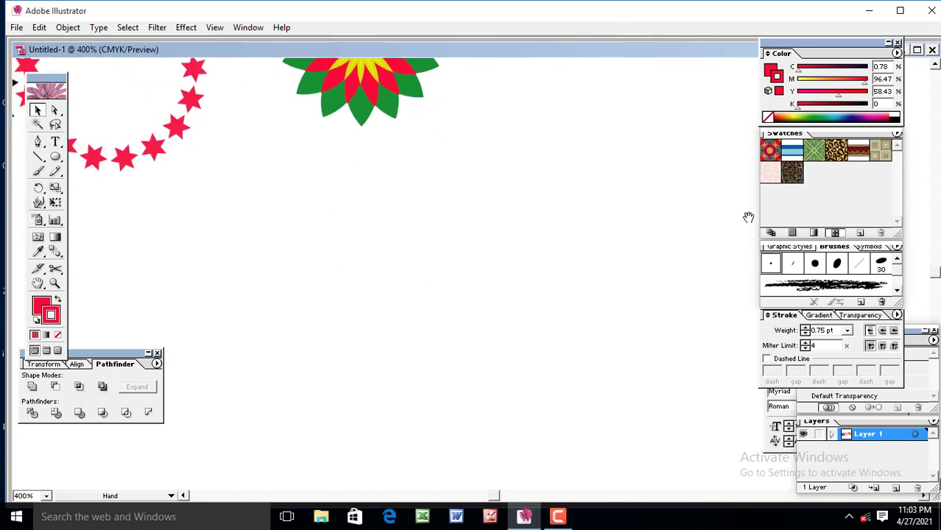
{"action": "left_click_drag", "start_coordinate": [469, 220], "coordinate": [528, 260]}
{"action": "left_click_drag", "start_coordinate": [444, 408], "coordinate": [445, 351]}
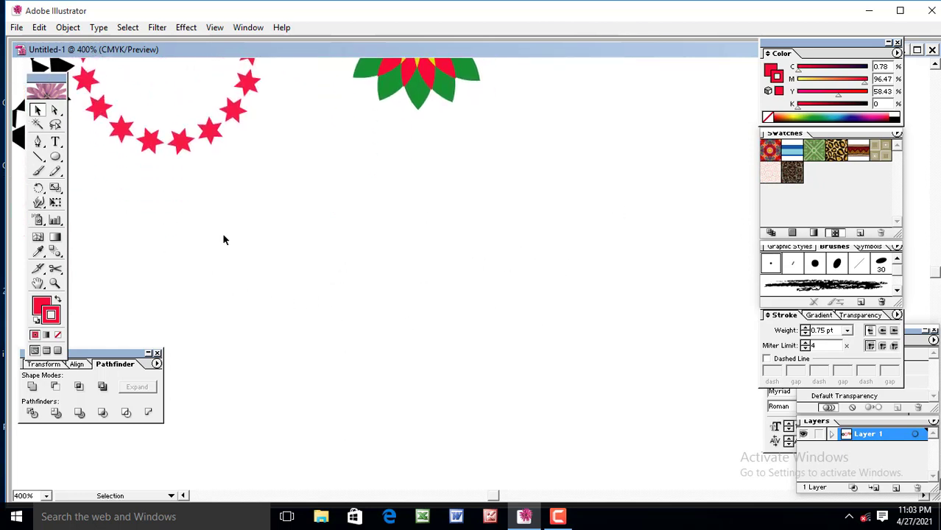
{"action": "key", "text": "space"}
{"action": "left_click_drag", "start_coordinate": [266, 229], "coordinate": [483, 370]}
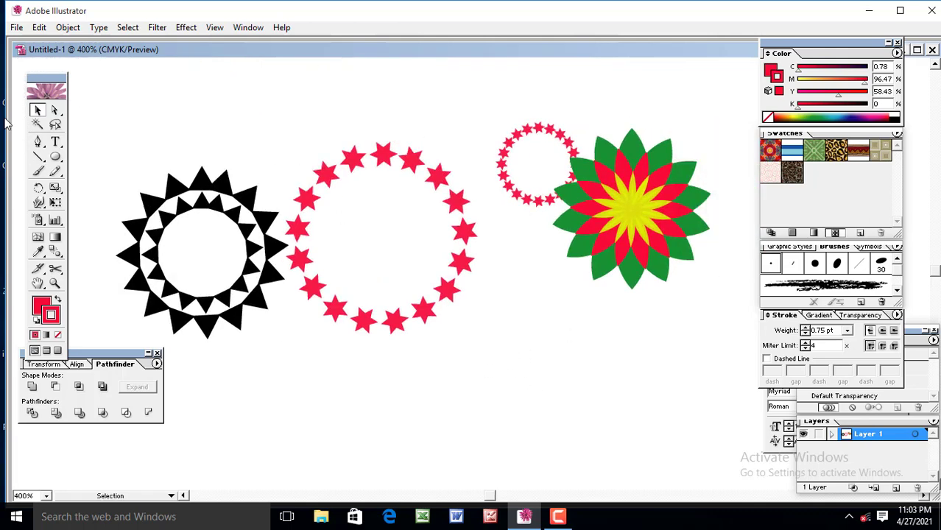
{"action": "left_click_drag", "start_coordinate": [166, 158], "coordinate": [641, 306]}
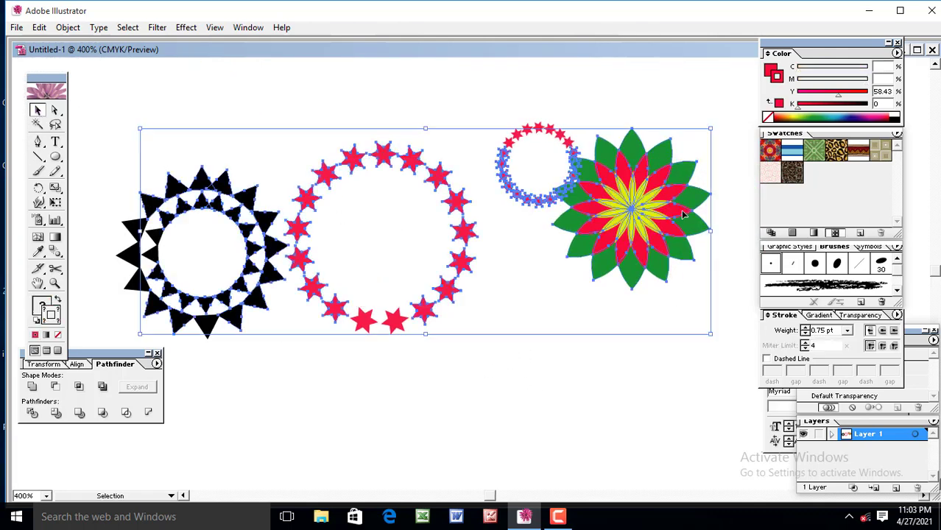
{"action": "key", "text": "ctrl+shift+b"}
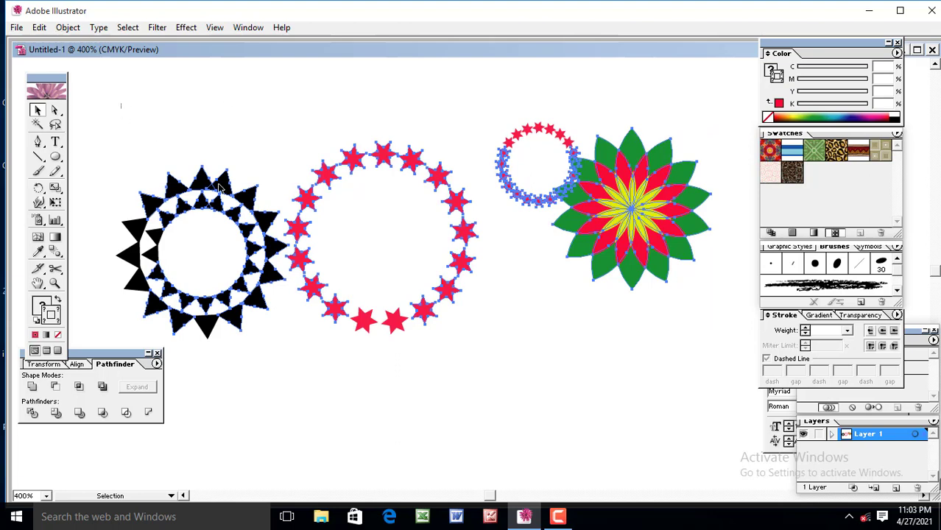
{"action": "left_click_drag", "start_coordinate": [219, 188], "coordinate": [715, 347]}
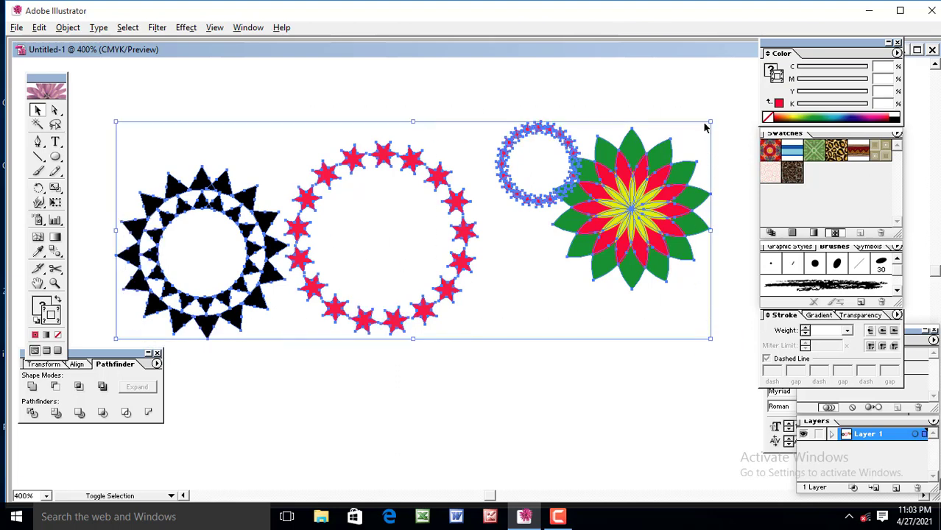
{"action": "left_click_drag", "start_coordinate": [711, 121], "coordinate": [544, 183], "text": "alt+shift"}
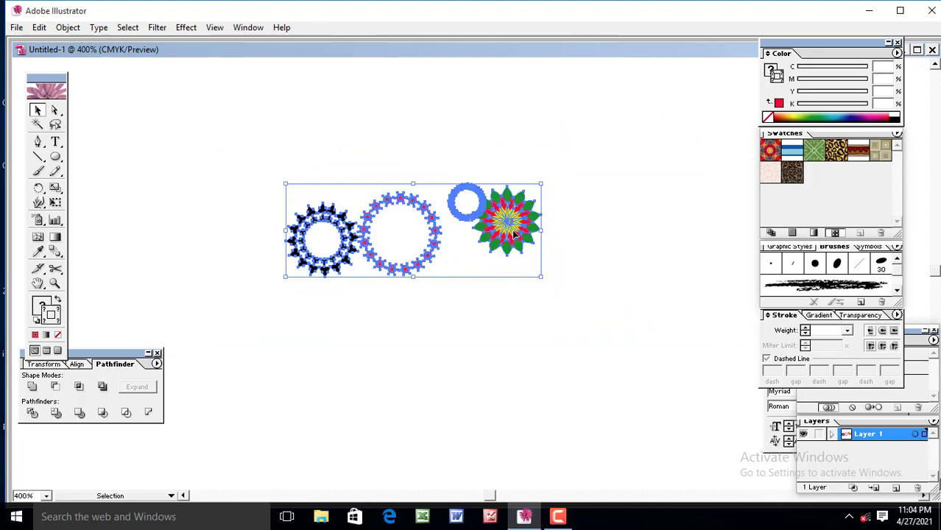
Move the group of shrunken ornaments up and to the left to free blank space, and deselect it
{"action": "left_click_drag", "start_coordinate": [481, 210], "coordinate": [370, 121]}
{"action": "left_click", "coordinate": [521, 287]}
{"action": "left_click_drag", "start_coordinate": [585, 268], "coordinate": [502, 254]}
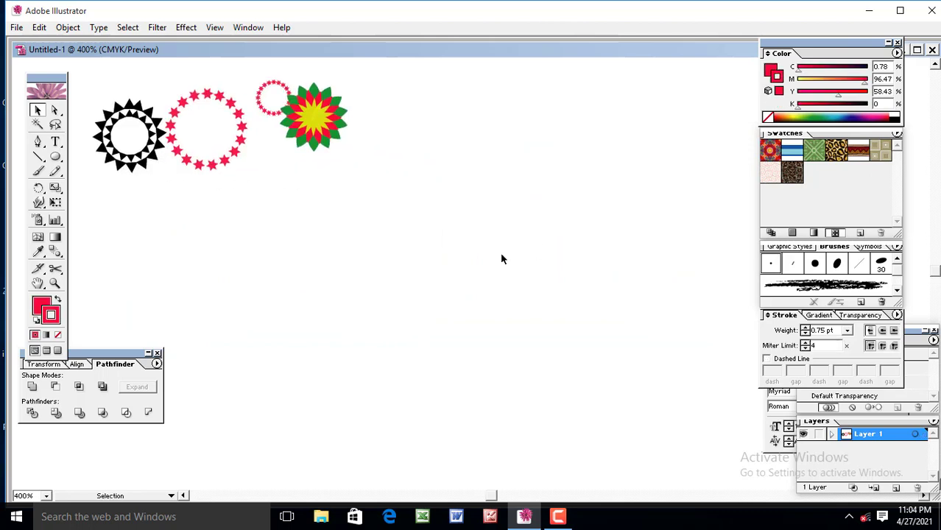
Draw a closed red petal with a pointed tip and curved sides in the blank area below the flower using the Pen tool
{"action": "key", "text": "ctrl+plus"}
{"action": "left_click_drag", "start_coordinate": [302, 258], "coordinate": [491, 305]}
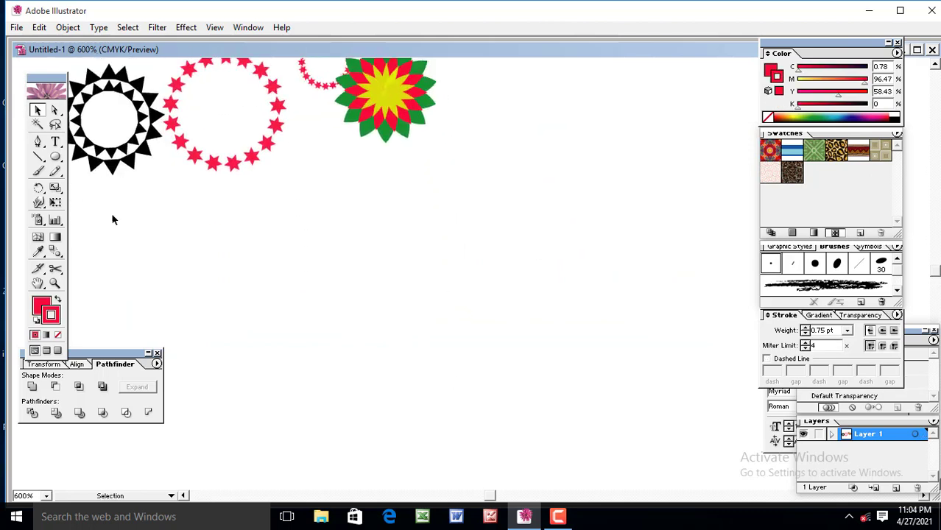
{"action": "left_click", "coordinate": [57, 160]}
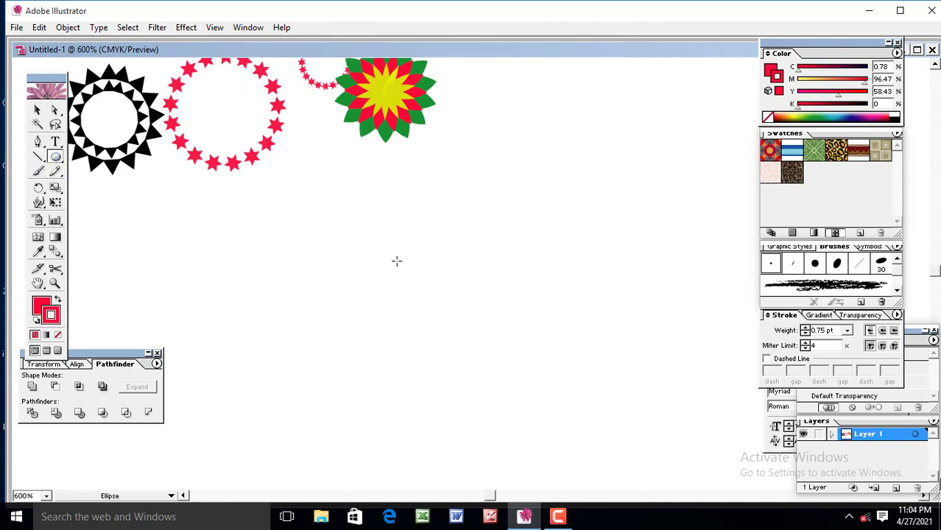
{"action": "left_click", "coordinate": [38, 142]}
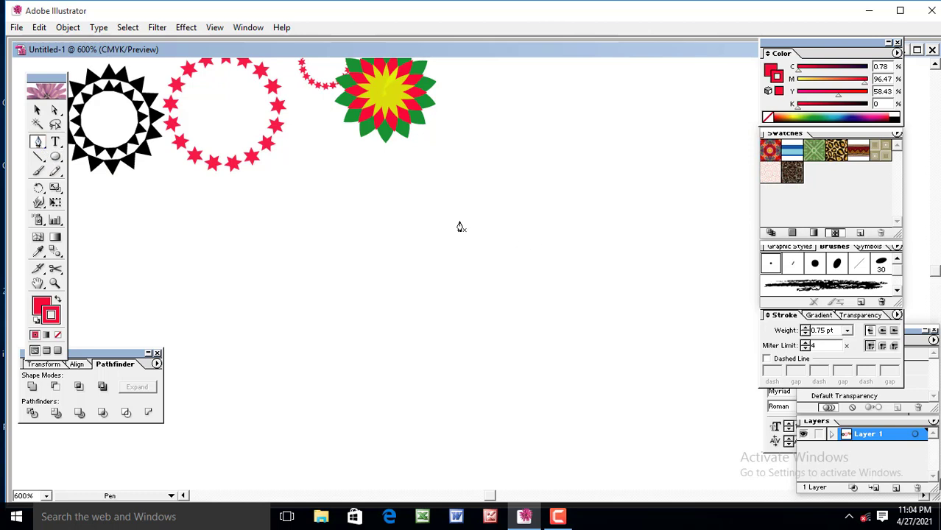
{"action": "left_click", "coordinate": [449, 217]}
{"action": "left_click_drag", "start_coordinate": [451, 281], "coordinate": [426, 295]}
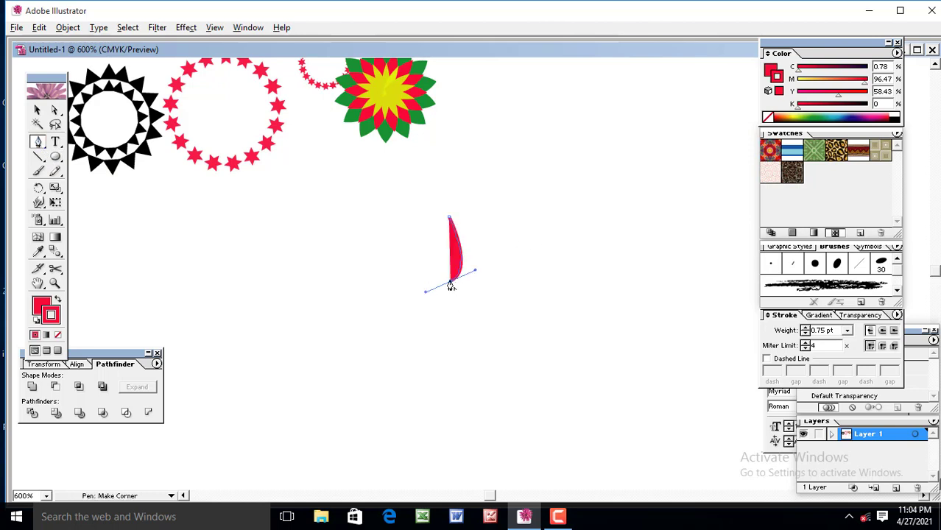
{"action": "left_click", "coordinate": [449, 283], "text": "alt"}
{"action": "key", "text": "Return"}
{"action": "left_click_drag", "start_coordinate": [449, 220], "coordinate": [477, 180]}
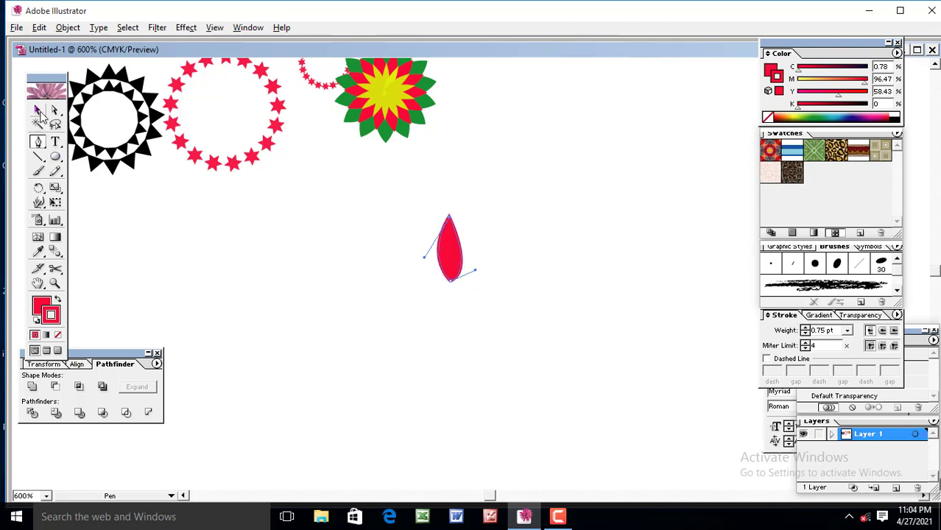
Adjust the direction handles of the new petal to reshape its curved sides, and move the petal slightly down and to the left
{"action": "left_click", "coordinate": [54, 109]}
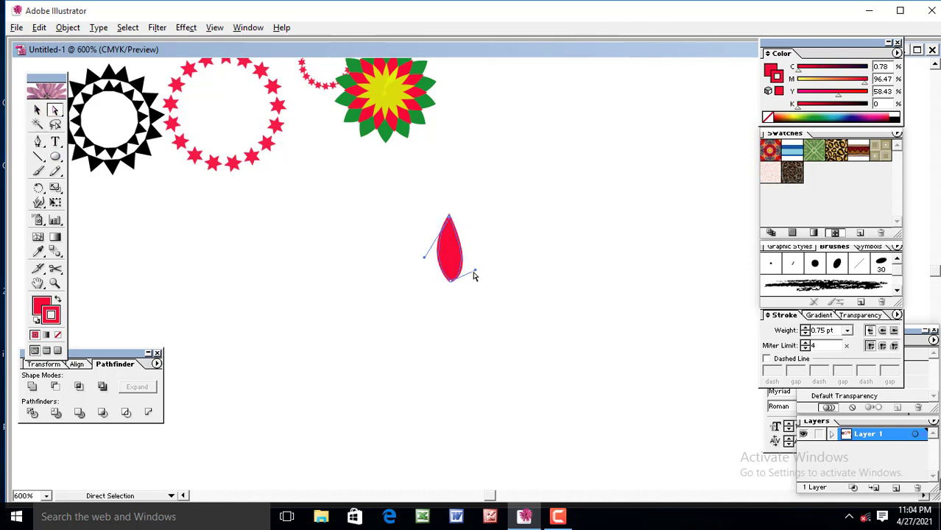
{"action": "mouse_move", "coordinate": [473, 271]}
{"action": "left_mouse_down"}
{"action": "mouse_move", "coordinate": [489, 267]}
{"action": "mouse_move", "coordinate": [477, 271]}
{"action": "left_mouse_up"}
{"action": "mouse_move", "coordinate": [425, 259]}
{"action": "left_mouse_down"}
{"action": "mouse_move", "coordinate": [387, 250]}
{"action": "mouse_move", "coordinate": [426, 247]}
{"action": "left_mouse_up"}
{"action": "left_click", "coordinate": [482, 269]}
{"action": "left_click_drag", "start_coordinate": [422, 210], "coordinate": [474, 277]}
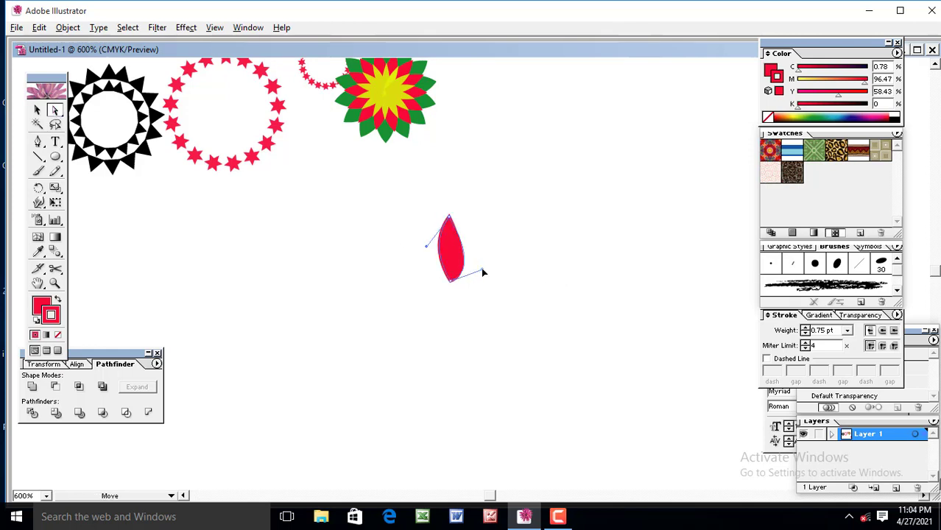
{"action": "left_click", "coordinate": [504, 303]}
{"action": "left_click_drag", "start_coordinate": [394, 211], "coordinate": [515, 308]}
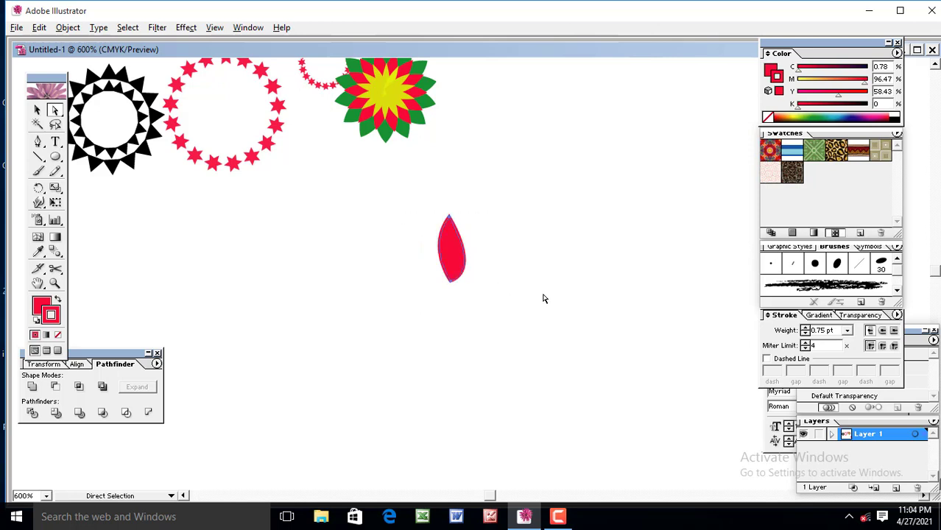
{"action": "left_click_drag", "start_coordinate": [454, 254], "coordinate": [426, 287]}
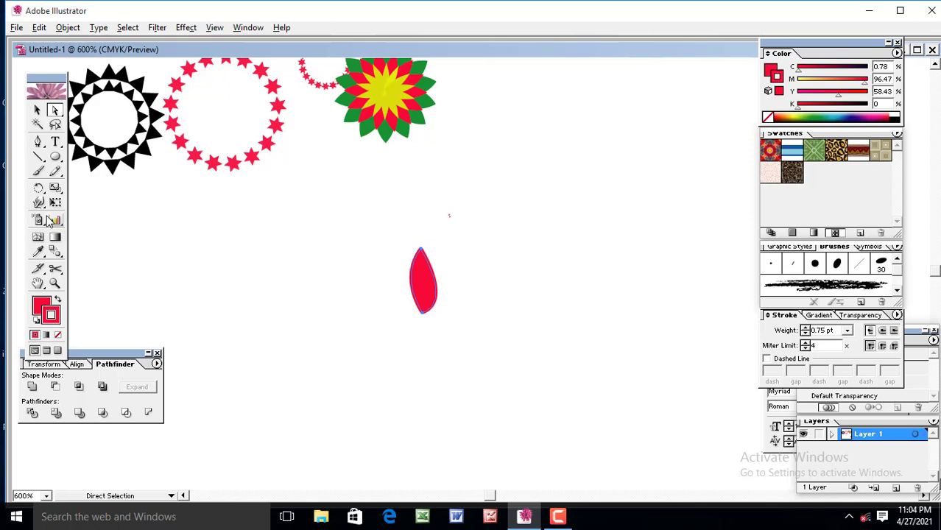
Rotate the red petal about its center with an angle of 15° and the preview enabled
{"action": "double_click", "coordinate": [38, 189]}
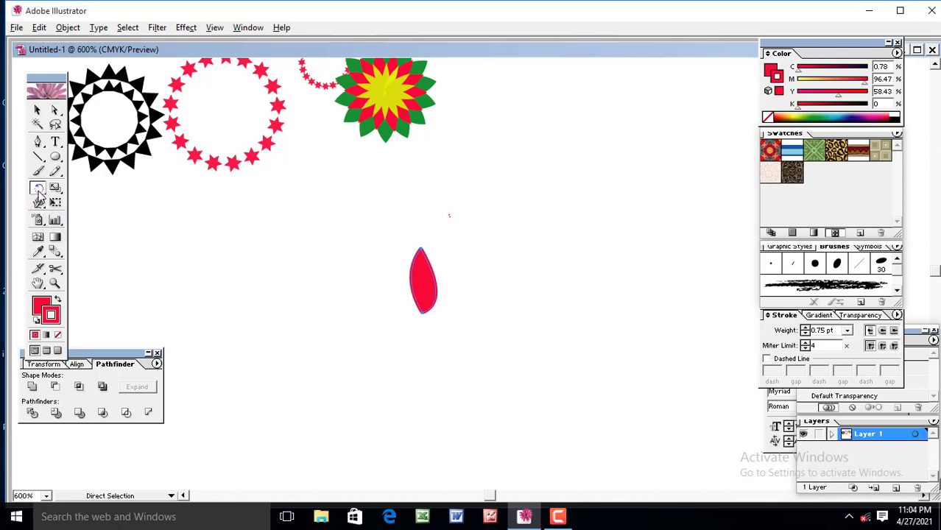
{"action": "left_click_drag", "start_coordinate": [494, 211], "coordinate": [617, 250]}
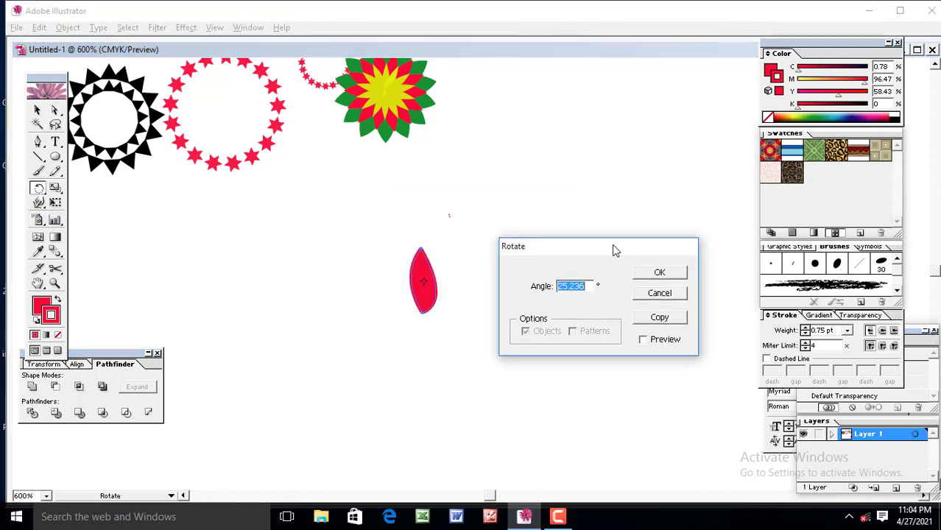
{"action": "left_click", "coordinate": [644, 338]}
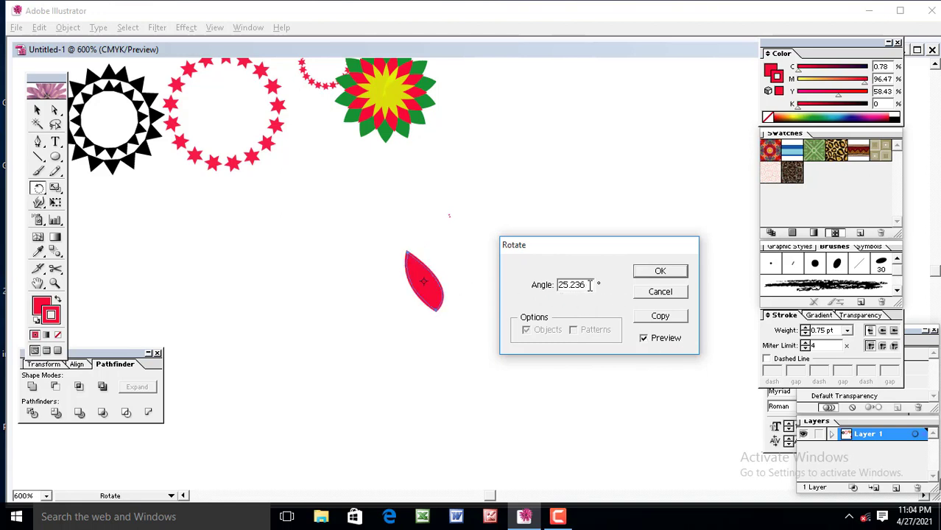
{"action": "left_click_drag", "start_coordinate": [590, 286], "coordinate": [554, 285]}
{"action": "type", "text": "15"}
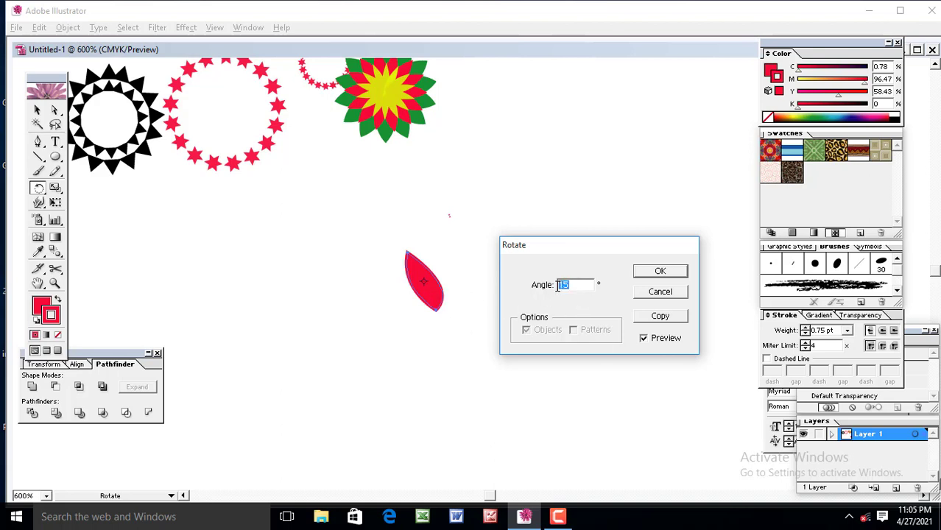
{"action": "left_click", "coordinate": [660, 271]}
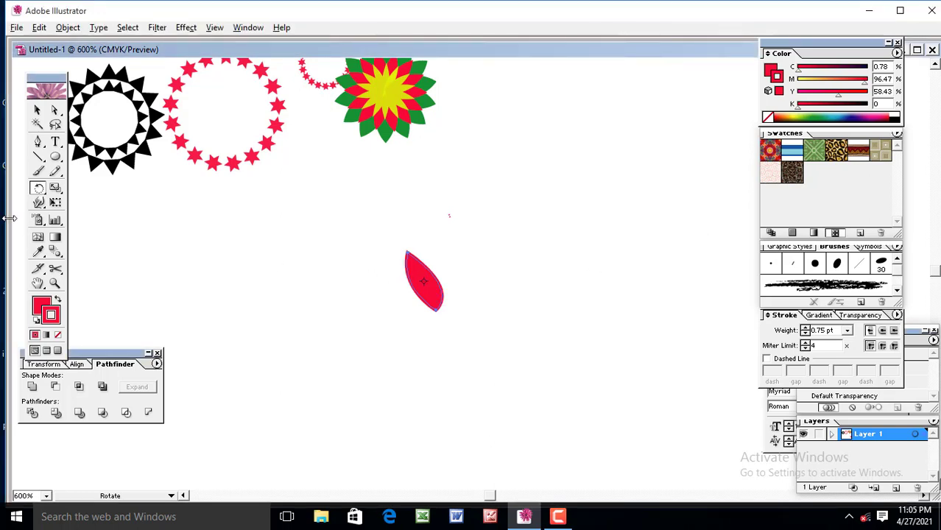
Reflect the red petal across the vertical axis as a copy, with the preview enabled
{"action": "double_click", "coordinate": [38, 190]}
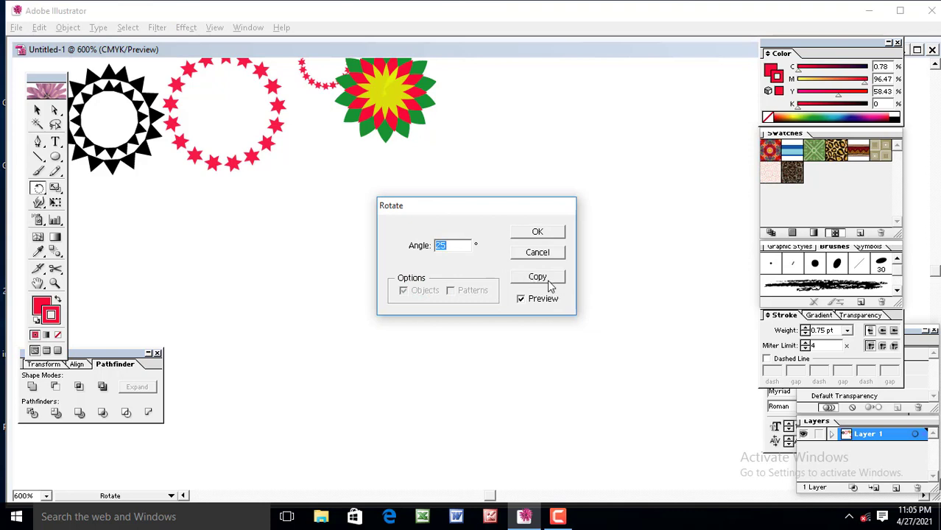
{"action": "left_click", "coordinate": [545, 259]}
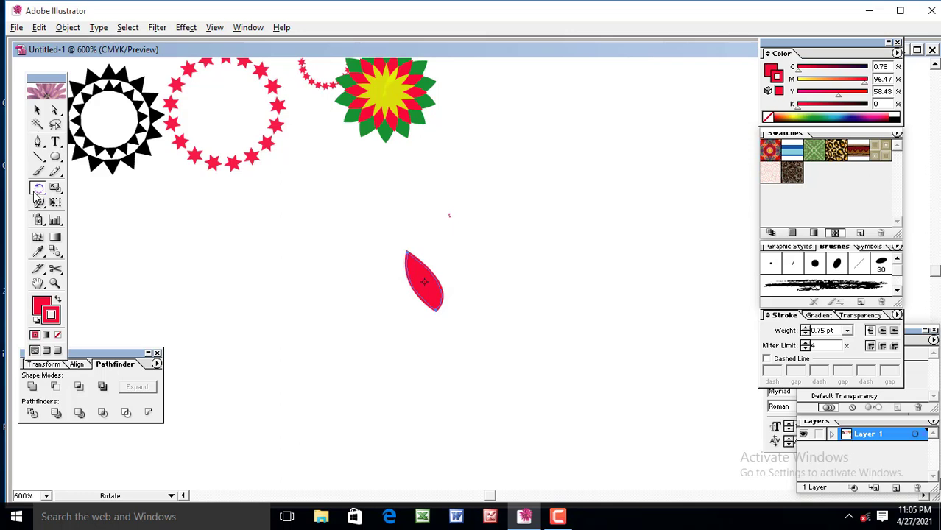
{"action": "left_click_drag", "start_coordinate": [35, 193], "coordinate": [66, 195]}
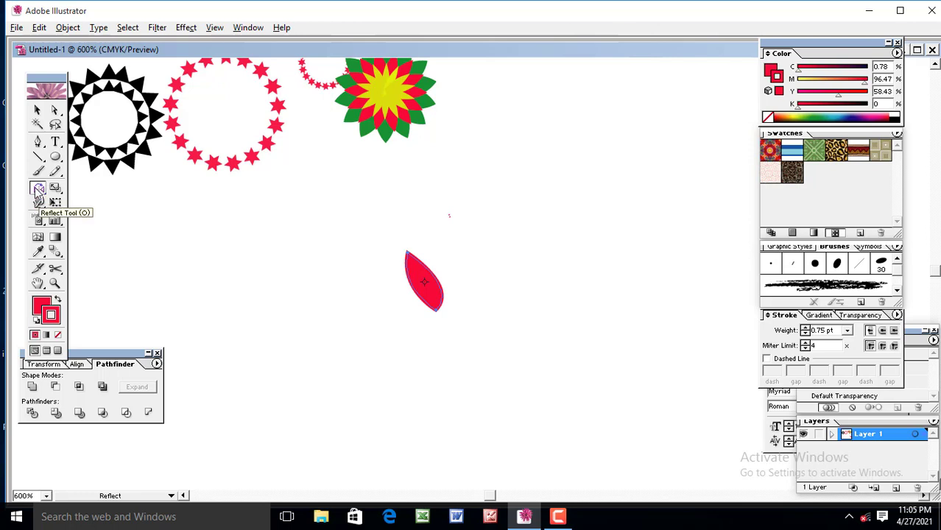
{"action": "double_click", "coordinate": [38, 189]}
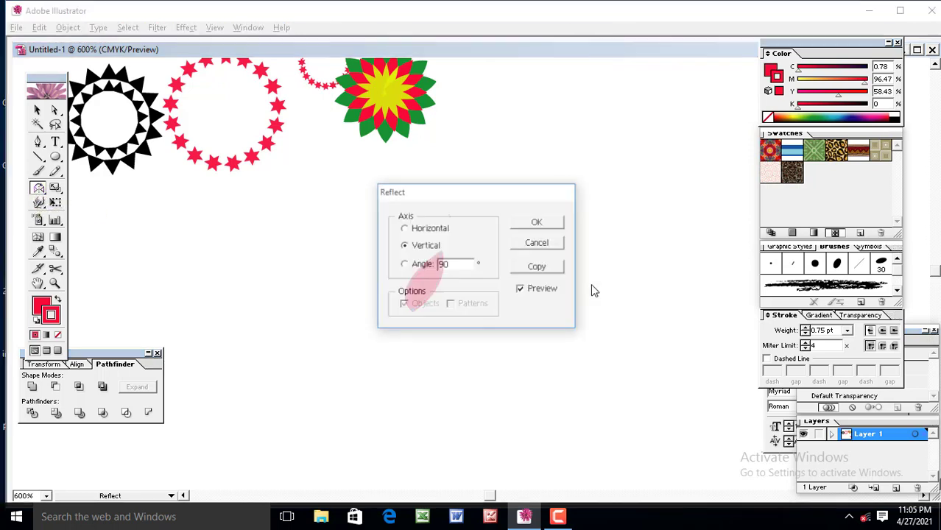
{"action": "left_click_drag", "start_coordinate": [471, 192], "coordinate": [649, 176]}
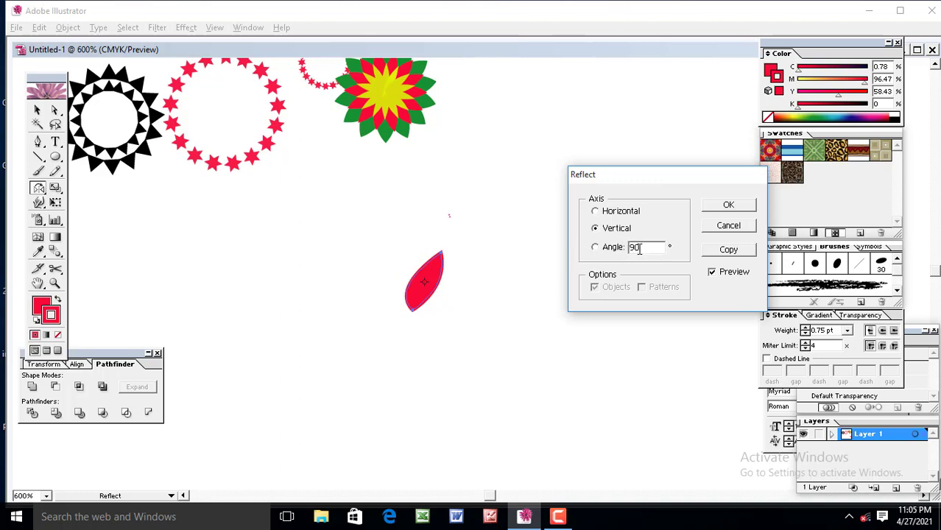
{"action": "left_click", "coordinate": [728, 249]}
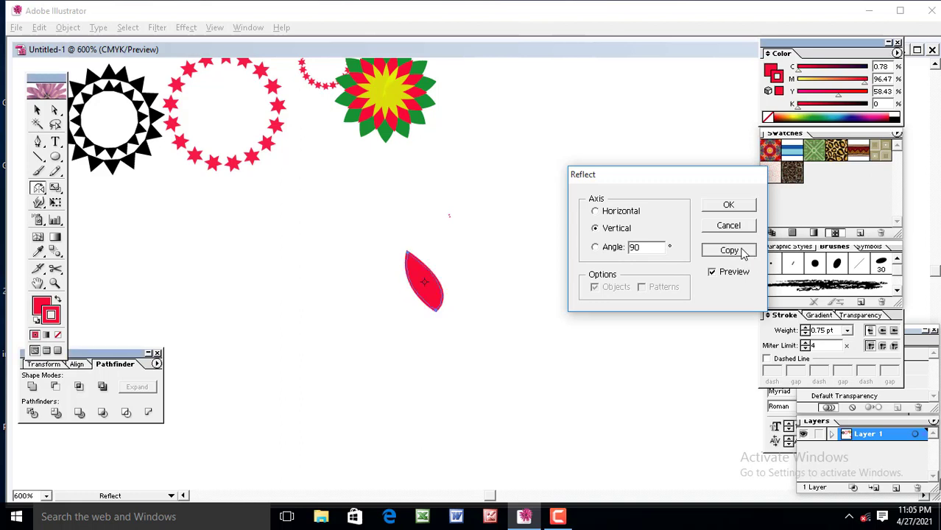
Move the reflected petal beside the original so that their lower tips meet in a V shape, and deselect it
{"action": "left_click", "coordinate": [38, 110]}
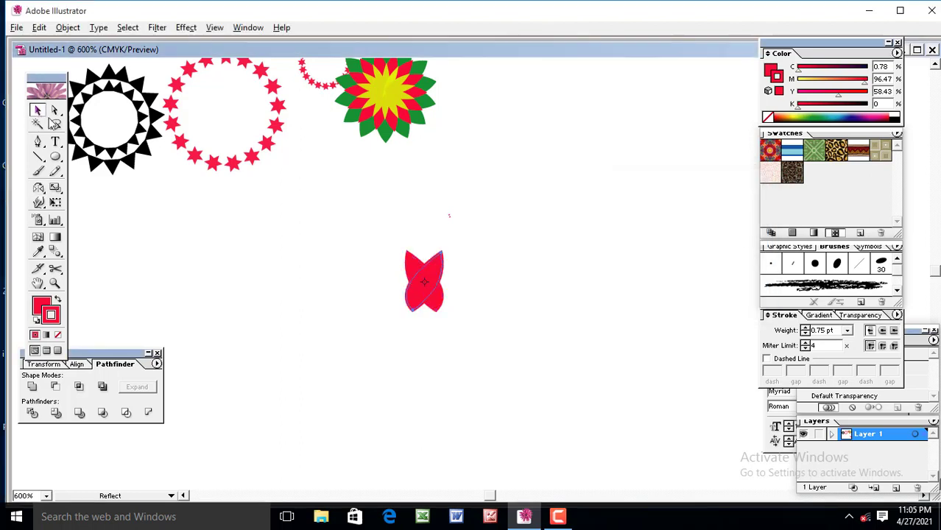
{"action": "left_click_drag", "start_coordinate": [435, 282], "coordinate": [519, 282]}
{"action": "left_click", "coordinate": [639, 332]}
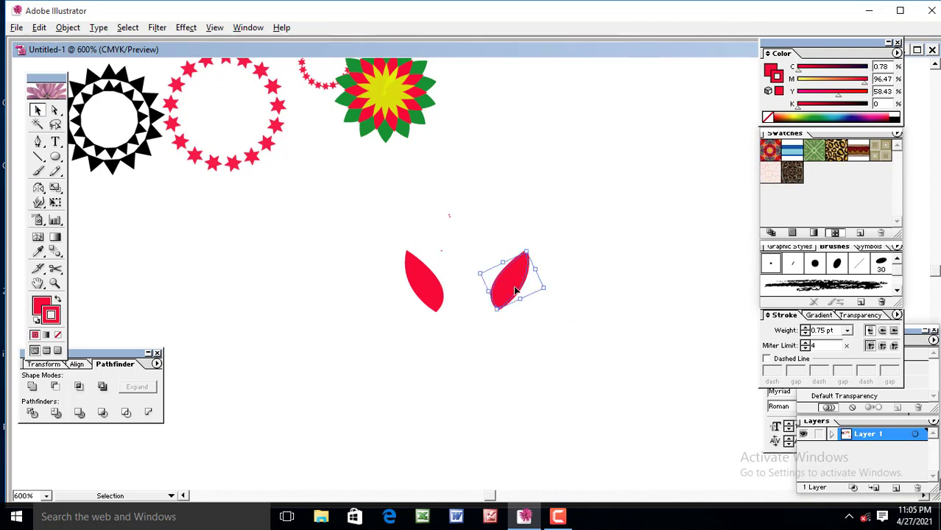
{"action": "left_click_drag", "start_coordinate": [516, 291], "coordinate": [447, 293]}
{"action": "left_click", "coordinate": [543, 338]}
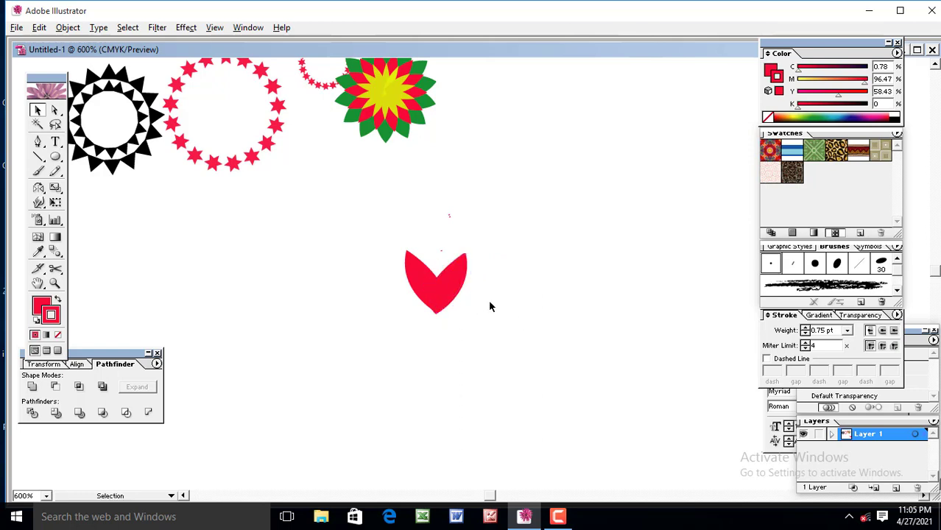
Select both petals and remove their fill, leaving only the red stroke
{"action": "key", "text": "ctrl+plus"}
{"action": "key", "text": "ctrl+plus"}
{"action": "key", "text": "ctrl+plus"}
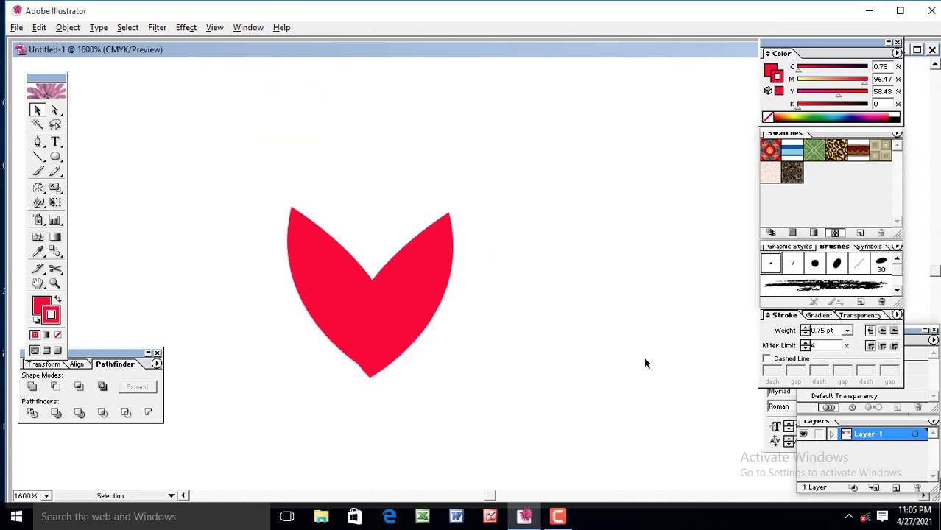
{"action": "key", "text": "ctrl+plus"}
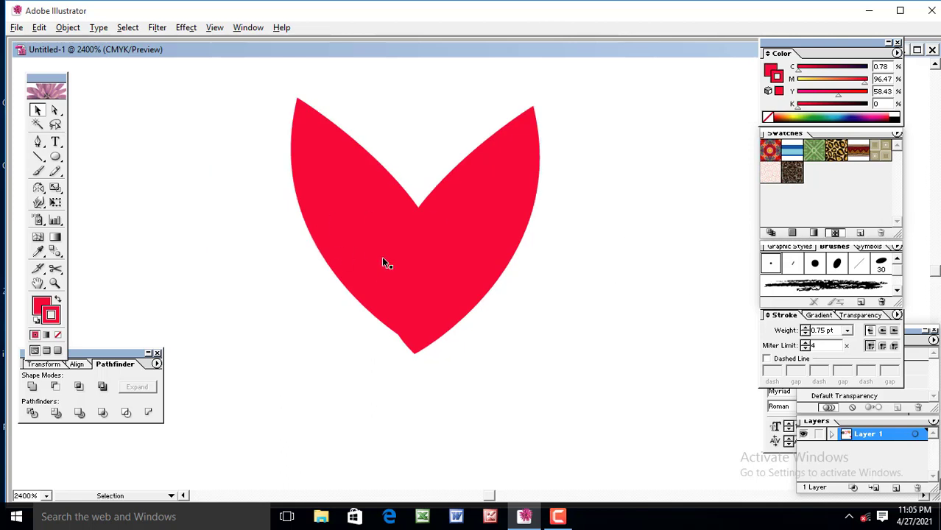
{"action": "left_click", "coordinate": [384, 264]}
{"action": "left_click_drag", "start_coordinate": [174, 110], "coordinate": [539, 294]}
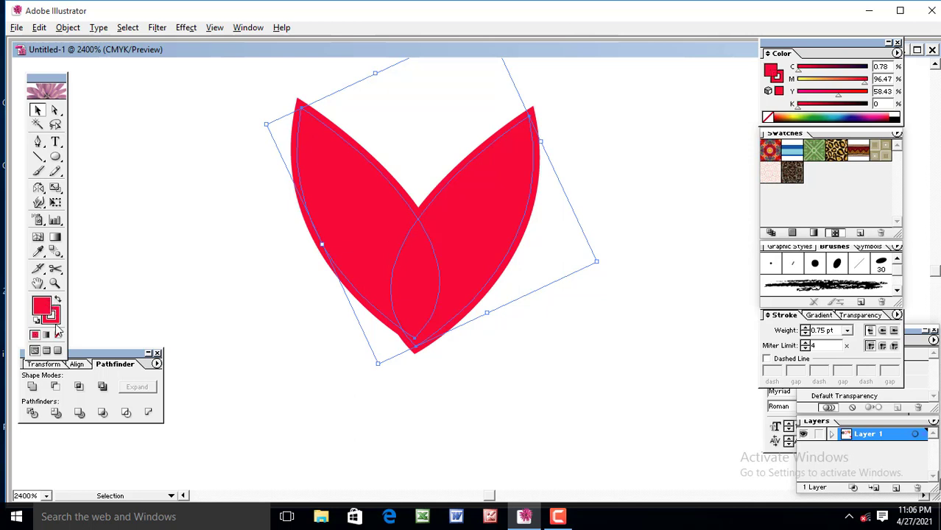
{"action": "left_click", "coordinate": [57, 335]}
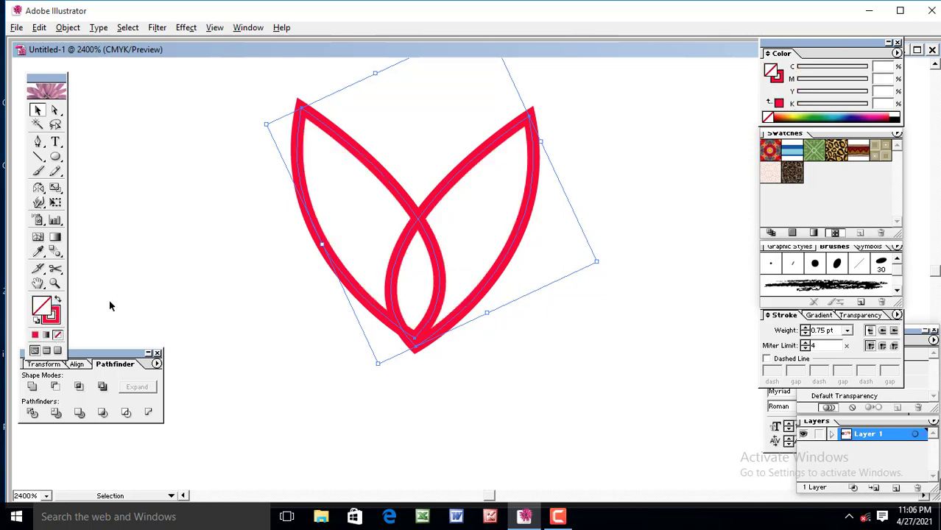
Swap the fill and stroke of both petals twice, and set their stroke weight to 0.75 pt
{"action": "left_click", "coordinate": [58, 302]}
{"action": "left_click", "coordinate": [59, 302]}
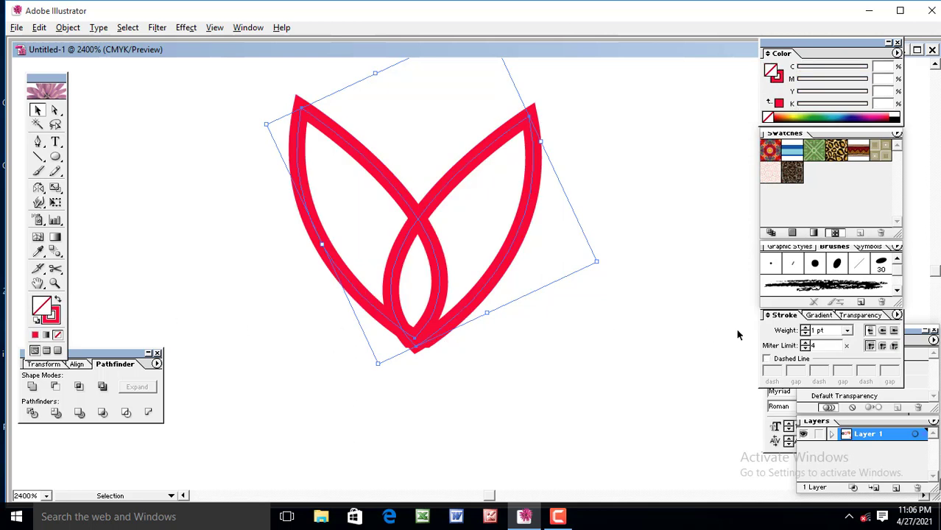
{"action": "left_click", "coordinate": [822, 330]}
{"action": "key", "text": "BackSpace"}
{"action": "type", "text": ".75"}
{"action": "key", "text": "Return"}
{"action": "left_click", "coordinate": [582, 370]}
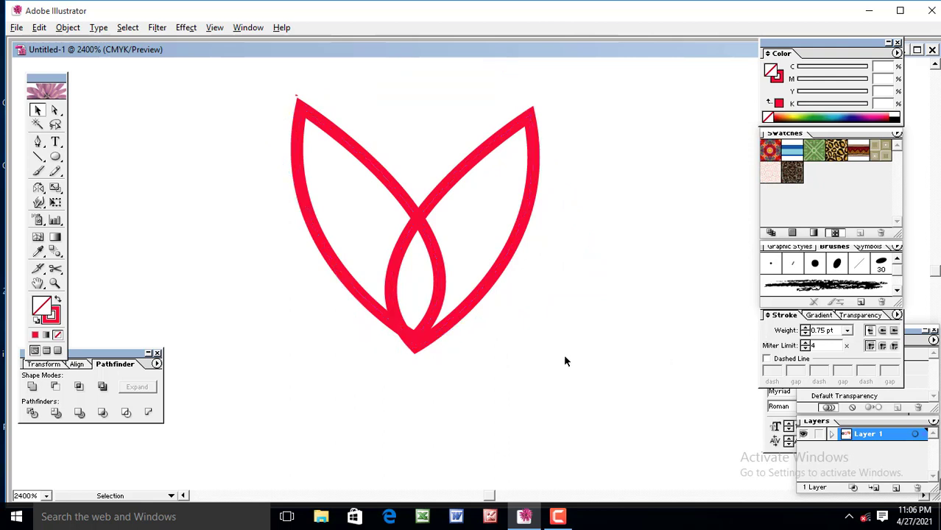
Set the stroke weight of both petals to 0.25 pt and deselect them
{"action": "left_click_drag", "start_coordinate": [254, 204], "coordinate": [623, 305]}
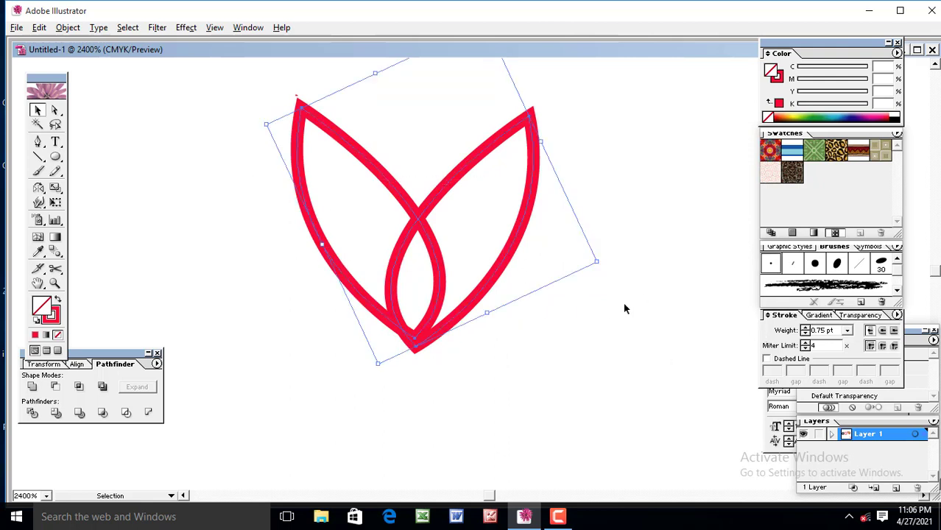
{"action": "double_click", "coordinate": [832, 328]}
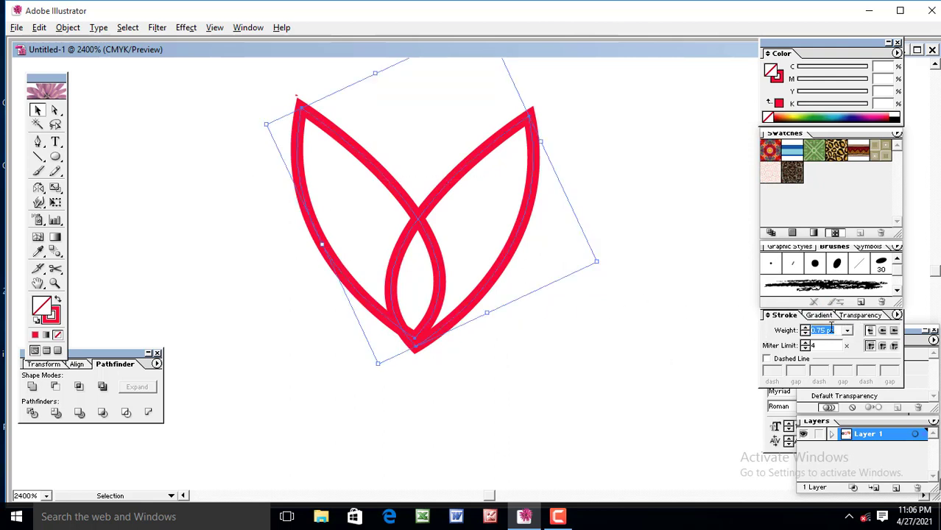
{"action": "type", "text": ".25"}
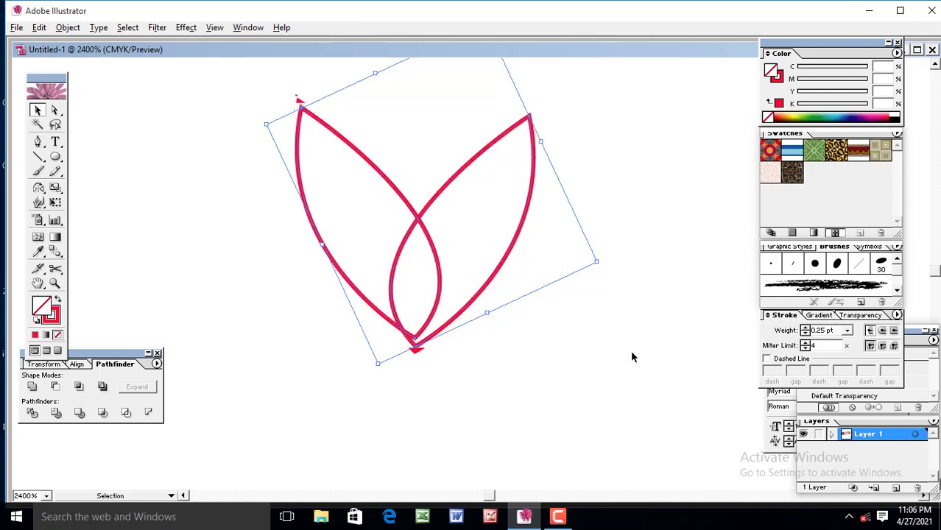
{"action": "left_click", "coordinate": [631, 356]}
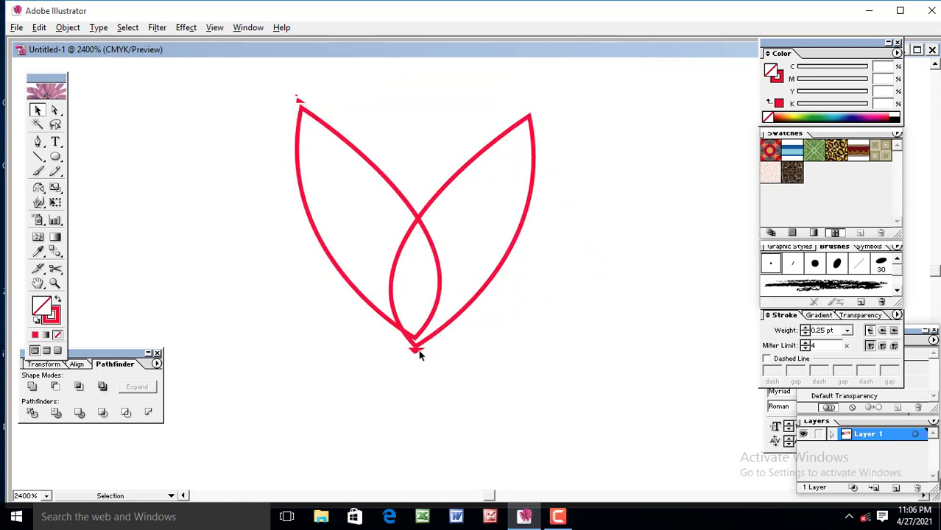
Reposition the mirrored petal so its lower tip coincides exactly with the lower tip of the original petal
{"action": "left_click_drag", "start_coordinate": [446, 323], "coordinate": [477, 285]}
{"action": "left_click_drag", "start_coordinate": [390, 349], "coordinate": [480, 365]}
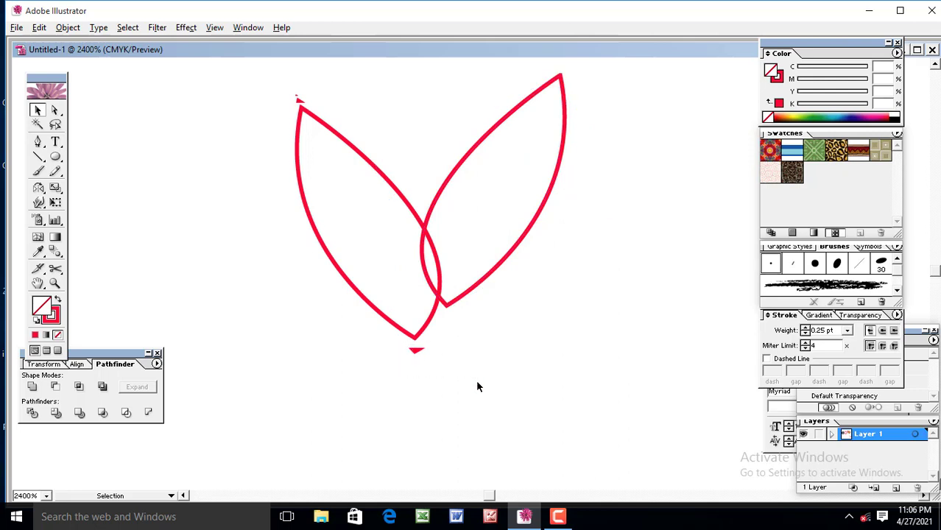
{"action": "left_click", "coordinate": [477, 292]}
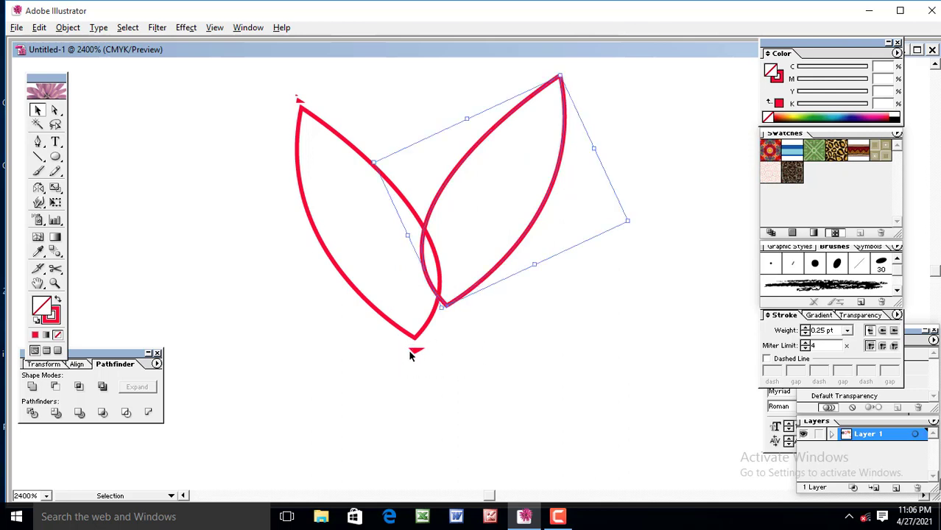
{"action": "left_click", "coordinate": [452, 378]}
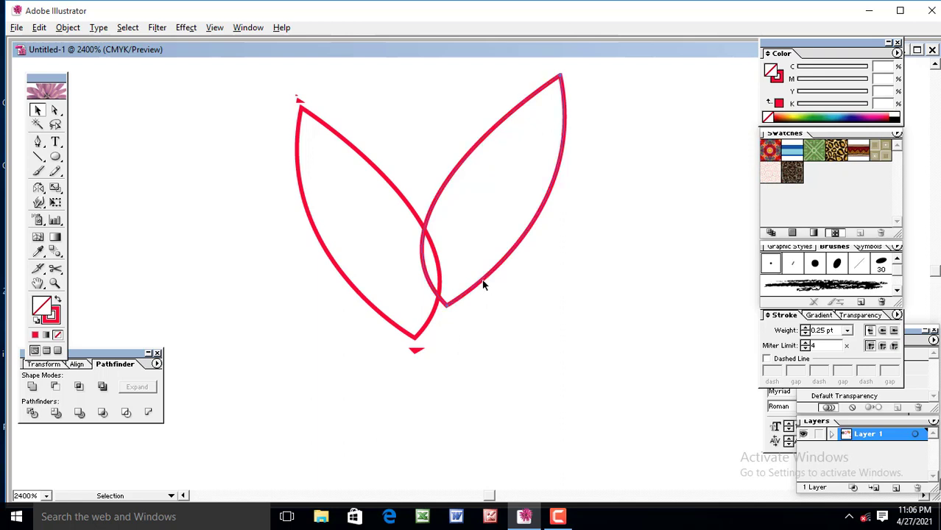
{"action": "left_click_drag", "start_coordinate": [482, 279], "coordinate": [449, 311]}
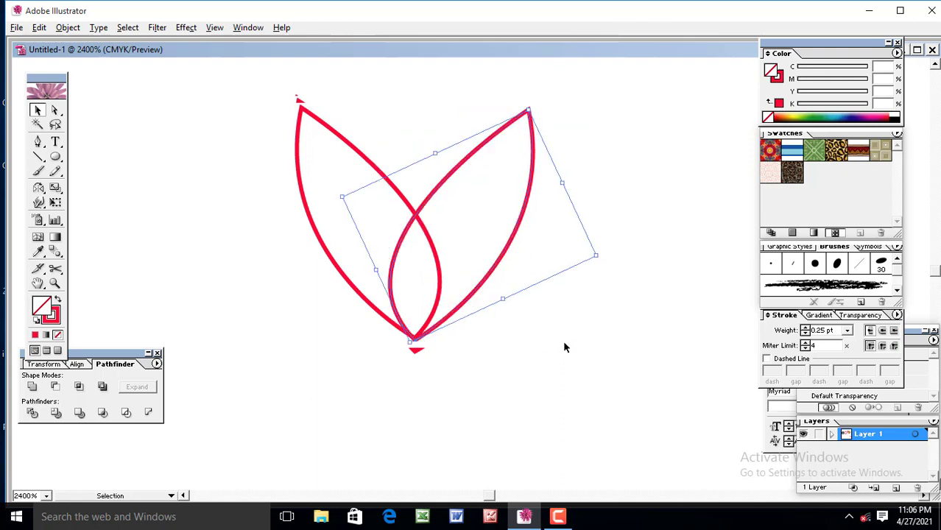
{"action": "left_click", "coordinate": [604, 355]}
Group the two outlined petals, move the group slightly down and to the left, and deselect it
{"action": "left_click_drag", "start_coordinate": [237, 91], "coordinate": [547, 281]}
{"action": "right_click", "coordinate": [428, 236]}
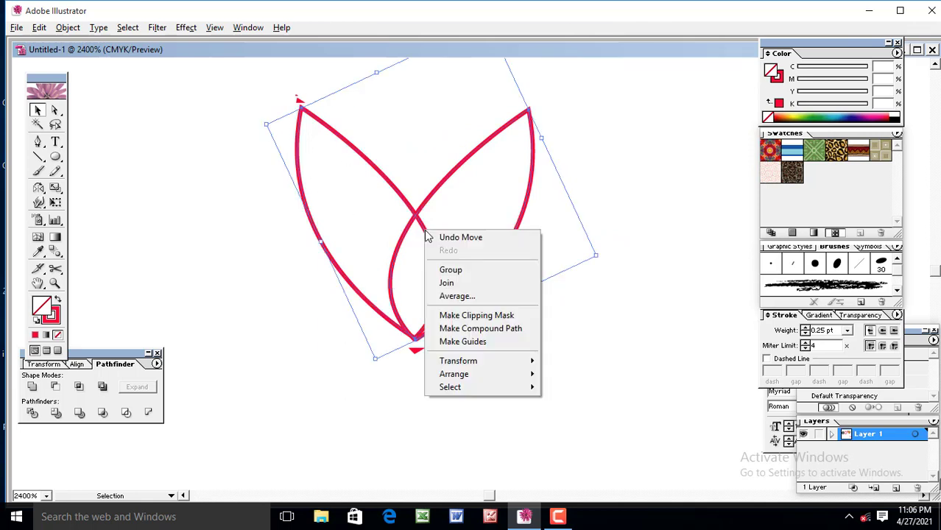
{"action": "left_click", "coordinate": [457, 270]}
{"action": "left_click_drag", "start_coordinate": [421, 221], "coordinate": [370, 257]}
{"action": "left_click", "coordinate": [590, 374]}
{"action": "left_click_drag", "start_coordinate": [527, 254], "coordinate": [360, 254]}
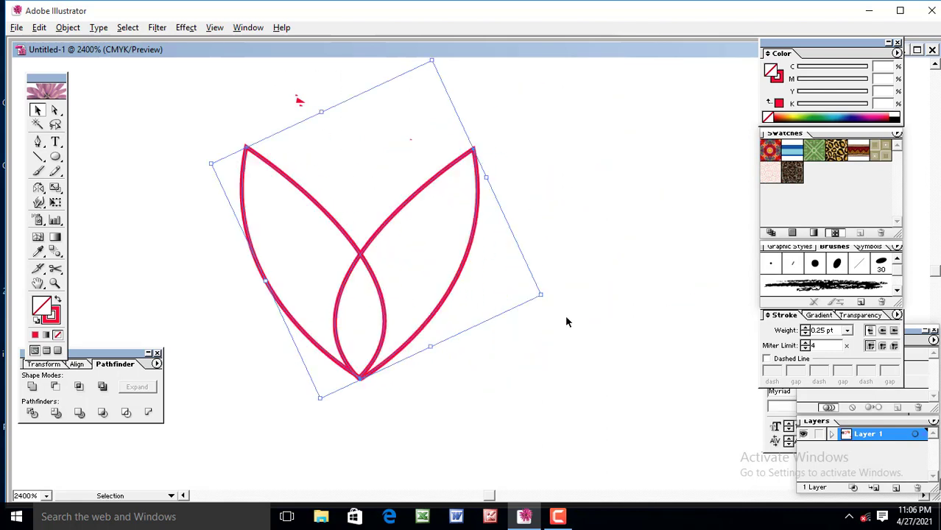
{"action": "left_click", "coordinate": [454, 311]}
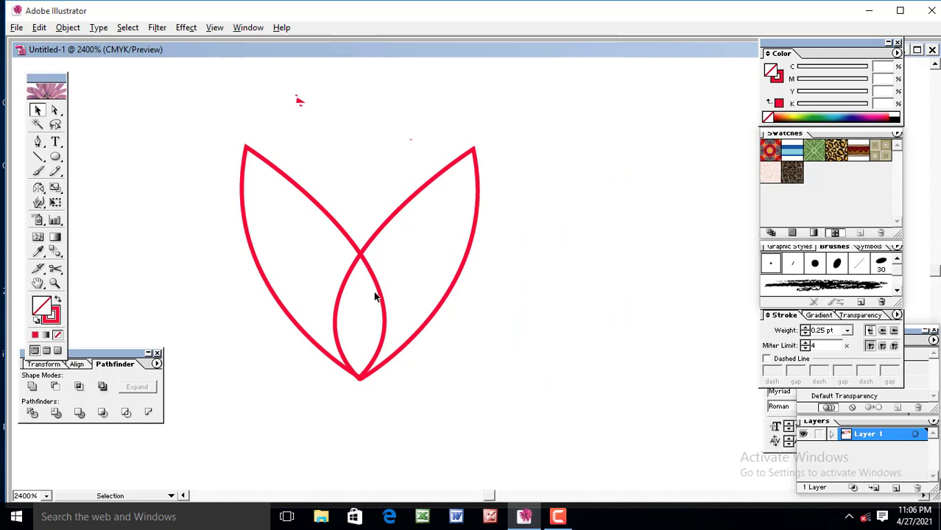
Check the joined tip of the petal pair up close, and move the pair to the right into blank space
{"action": "key", "text": "ctrl+plus"}
{"action": "key", "text": "ctrl+plus"}
{"action": "left_click_drag", "start_coordinate": [410, 376], "coordinate": [516, 390]}
{"action": "key", "text": "ctrl+minus"}
{"action": "key", "text": "ctrl+minus"}
{"action": "key", "text": "ctrl+minus"}
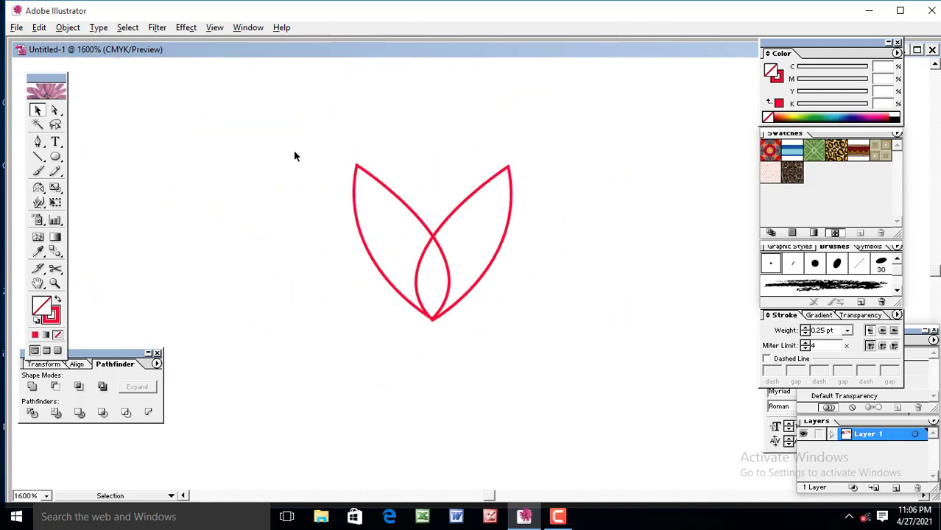
{"action": "left_click_drag", "start_coordinate": [294, 150], "coordinate": [568, 321]}
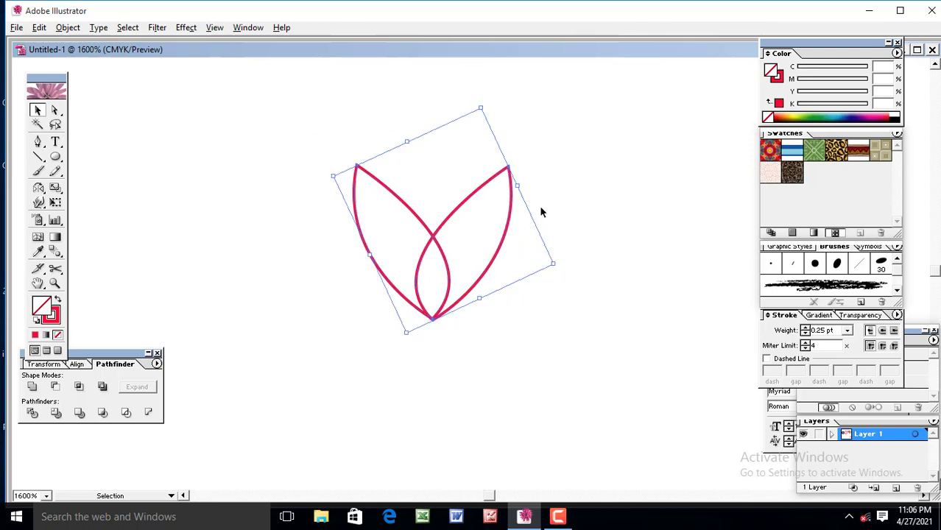
{"action": "key", "text": "ctrl+minus"}
{"action": "key", "text": "ctrl+minus"}
{"action": "key", "text": "ctrl+minus"}
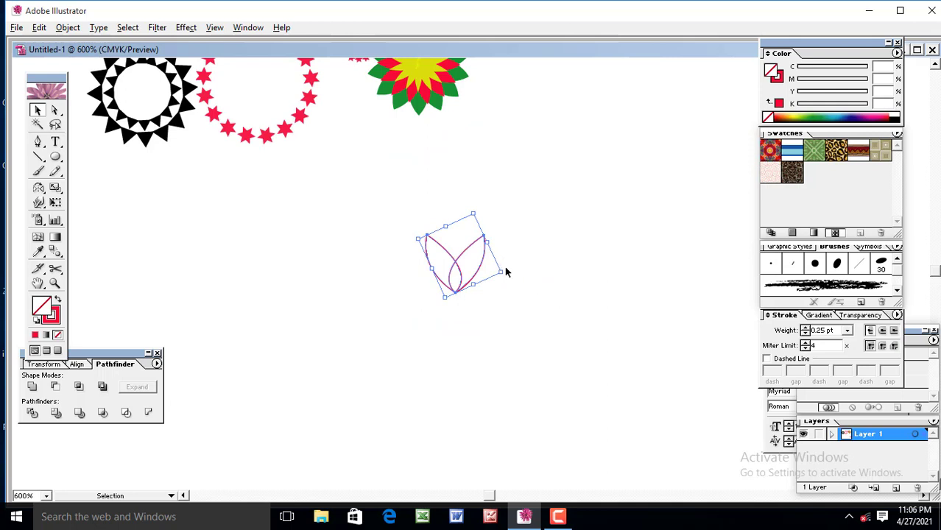
{"action": "left_click_drag", "start_coordinate": [465, 256], "coordinate": [582, 272]}
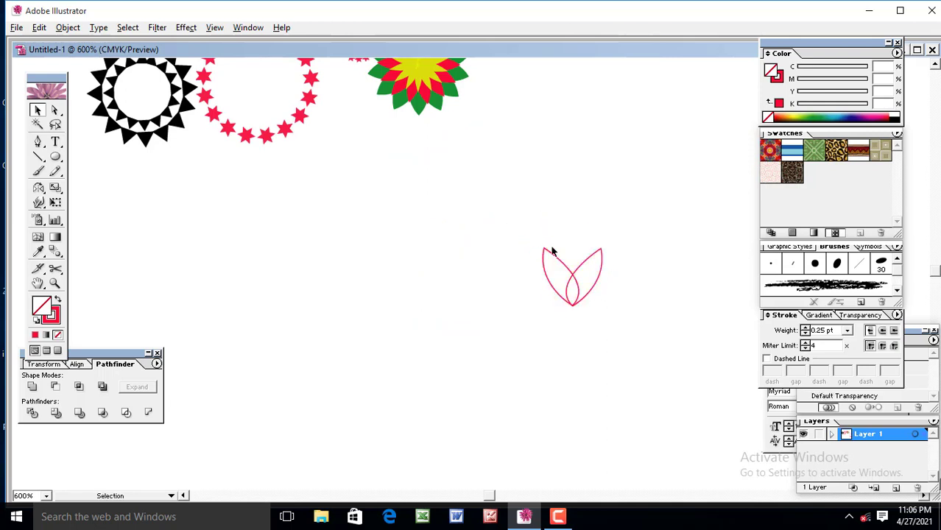
Shift the petal pair slightly further right, and move it straight up to the right of the flower
{"action": "left_click_drag", "start_coordinate": [516, 223], "coordinate": [620, 341]}
{"action": "left_click", "coordinate": [639, 377]}
{"action": "left_click_drag", "start_coordinate": [517, 235], "coordinate": [597, 275]}
{"action": "left_click", "coordinate": [649, 352]}
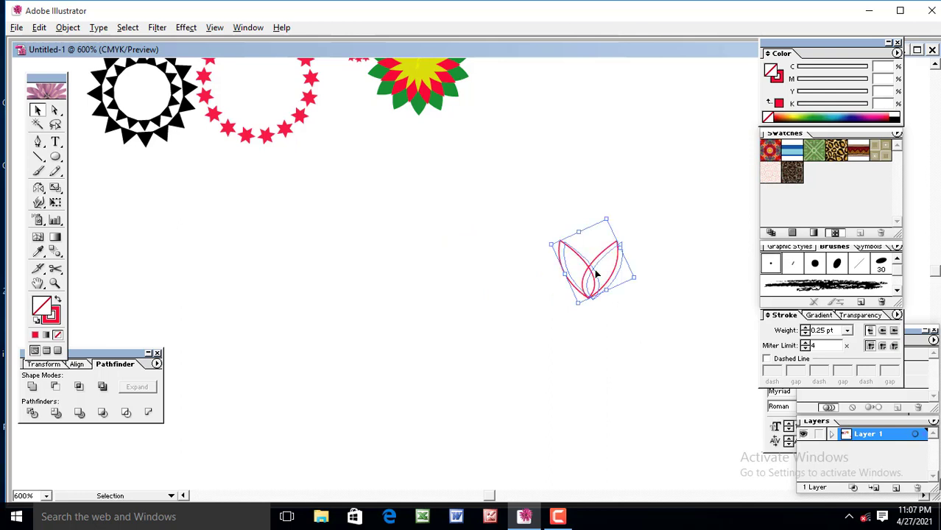
{"action": "left_click", "coordinate": [650, 369]}
{"action": "left_click_drag", "start_coordinate": [594, 263], "coordinate": [597, 169]}
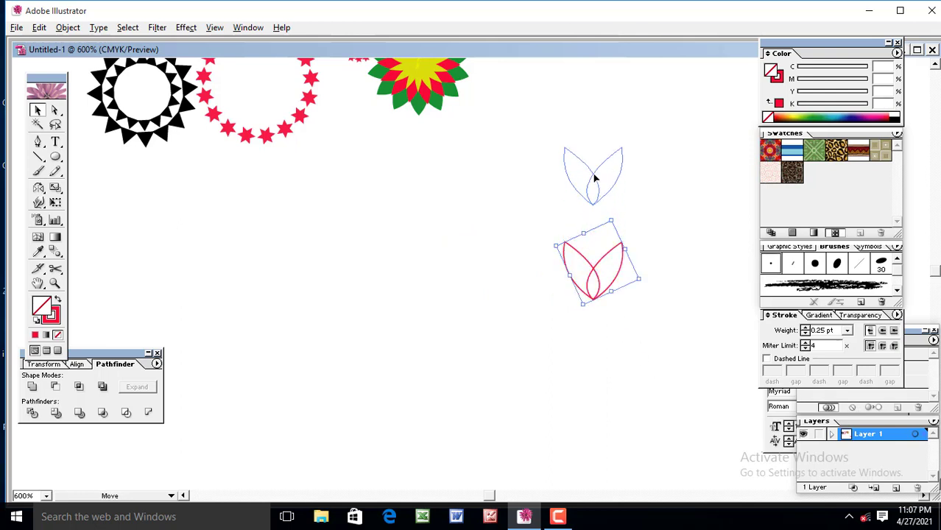
{"action": "left_click", "coordinate": [626, 253]}
{"action": "left_click", "coordinate": [595, 177]}
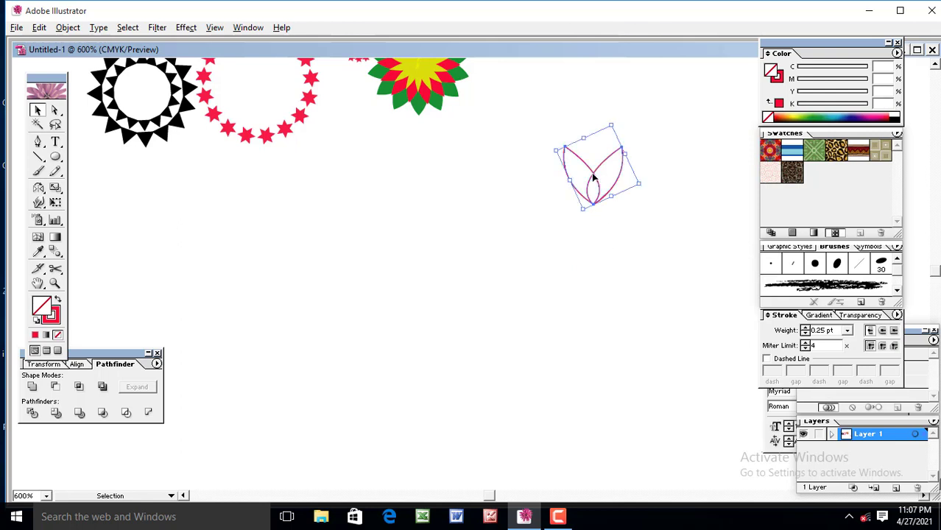
Try placing a copy of the petal pair directly below the original, and undo the copy
{"action": "left_click_drag", "start_coordinate": [594, 177], "coordinate": [595, 225]}
{"action": "left_click", "coordinate": [649, 305]}
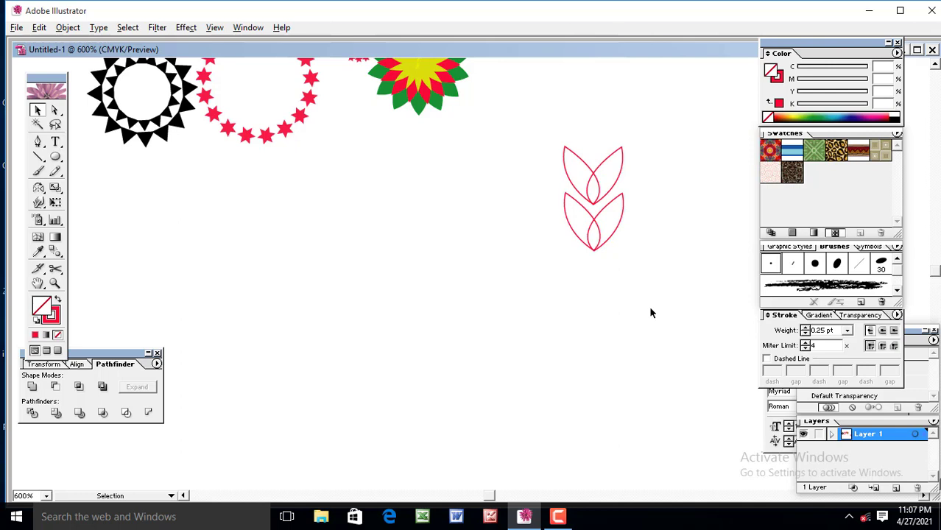
{"action": "key", "text": "ctrl+z"}
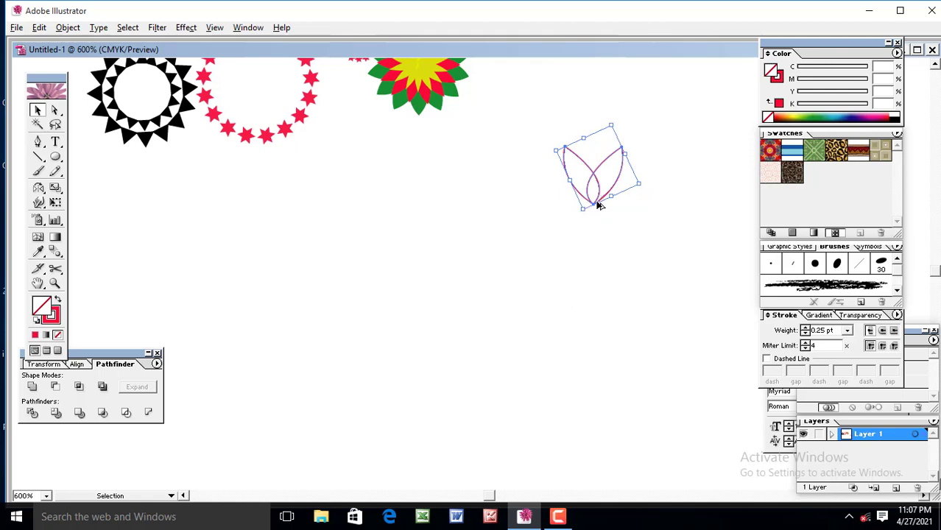
Try stacking evenly spaced copies of the petal pair in a vertical column below the original
{"action": "left_click_drag", "start_coordinate": [600, 209], "coordinate": [600, 252]}
{"action": "key", "text": "ctrl+d"}
{"action": "key", "text": "ctrl+d"}
{"action": "key", "text": "ctrl+d"}
{"action": "key", "text": "ctrl+d"}
{"action": "key", "text": "ctrl+d"}
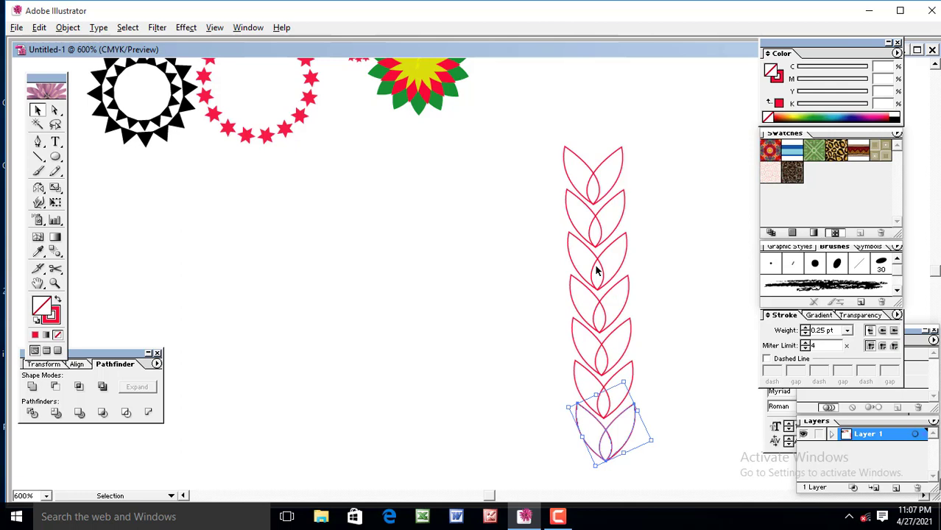
Undo the column of petal-pair copies back to the single original
{"action": "key", "text": "ctrl+z"}
{"action": "key", "text": "ctrl+z"}
{"action": "key", "text": "ctrl+z"}
{"action": "key", "text": "ctrl+z"}
{"action": "key", "text": "ctrl+z"}
{"action": "key", "text": "ctrl+z"}
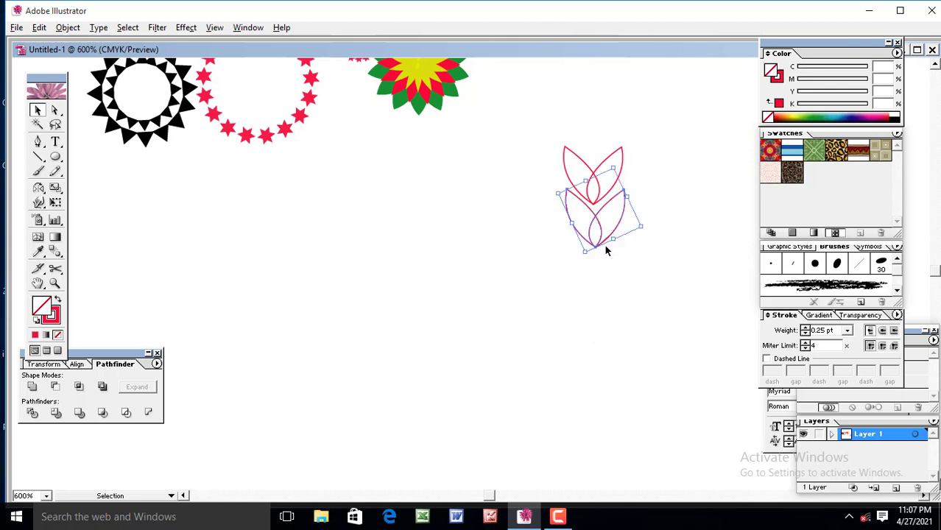
Move the petal pair a little down and to the right in the blank space, and deselect it
{"action": "left_click_drag", "start_coordinate": [592, 173], "coordinate": [637, 257]}
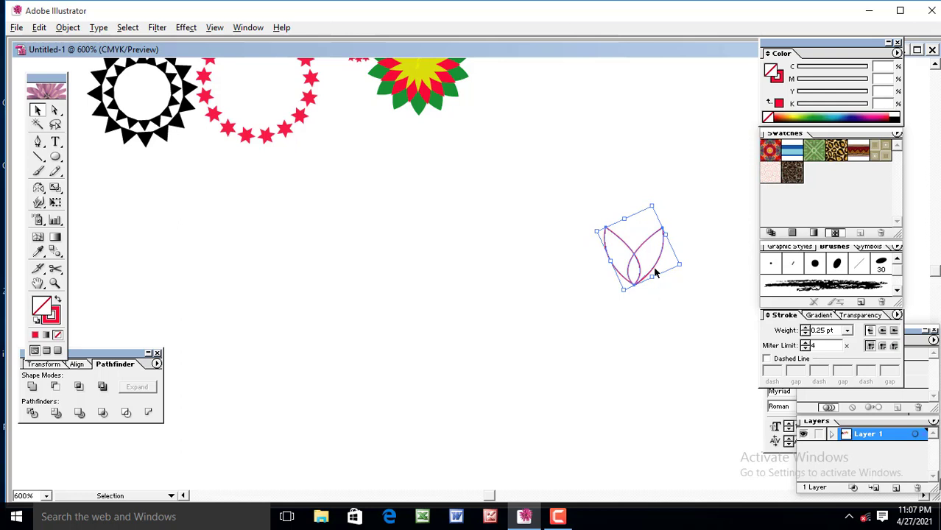
{"action": "left_click", "coordinate": [668, 306]}
{"action": "left_click_drag", "start_coordinate": [588, 224], "coordinate": [653, 266]}
{"action": "left_click", "coordinate": [664, 324]}
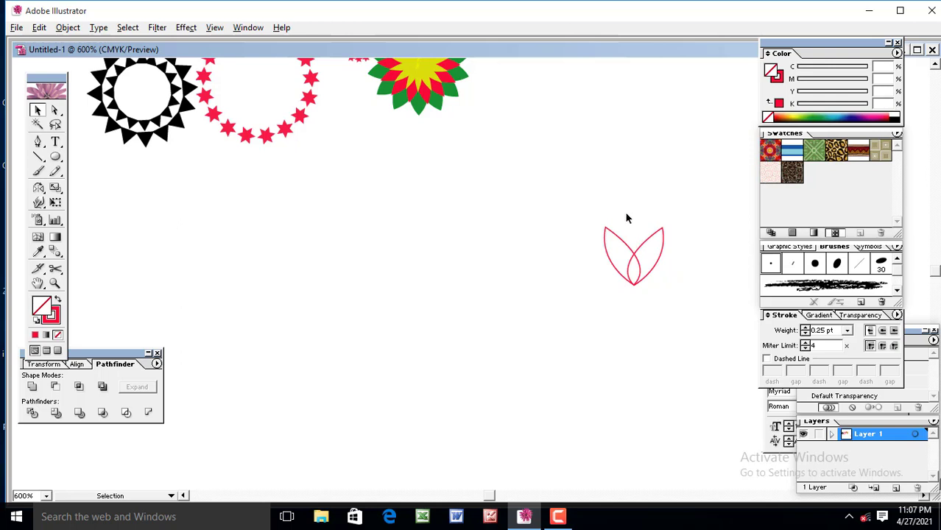
Try a narrow upright ellipse in the blank space left of the petal pair, and delete it
{"action": "left_click", "coordinate": [55, 157]}
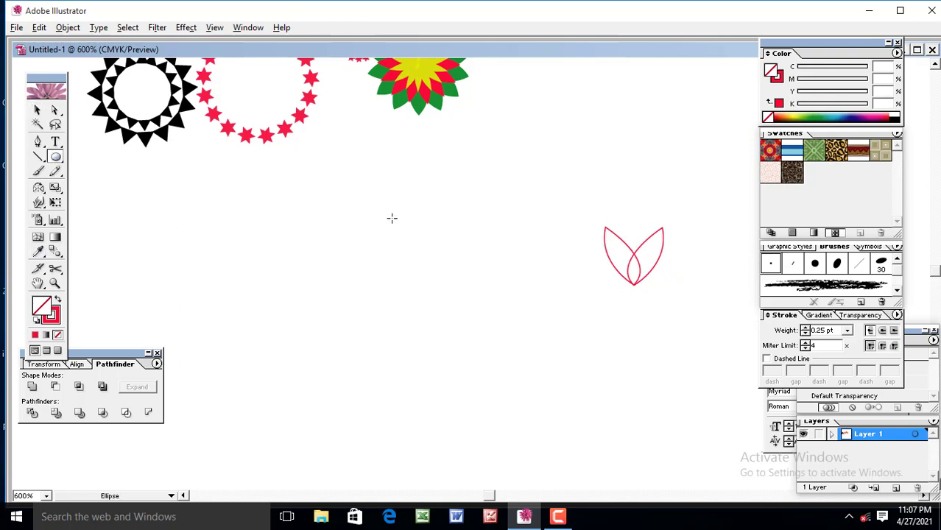
{"action": "left_click_drag", "start_coordinate": [394, 218], "coordinate": [412, 273]}
{"action": "left_click", "coordinate": [458, 299]}
{"action": "left_click", "coordinate": [535, 270]}
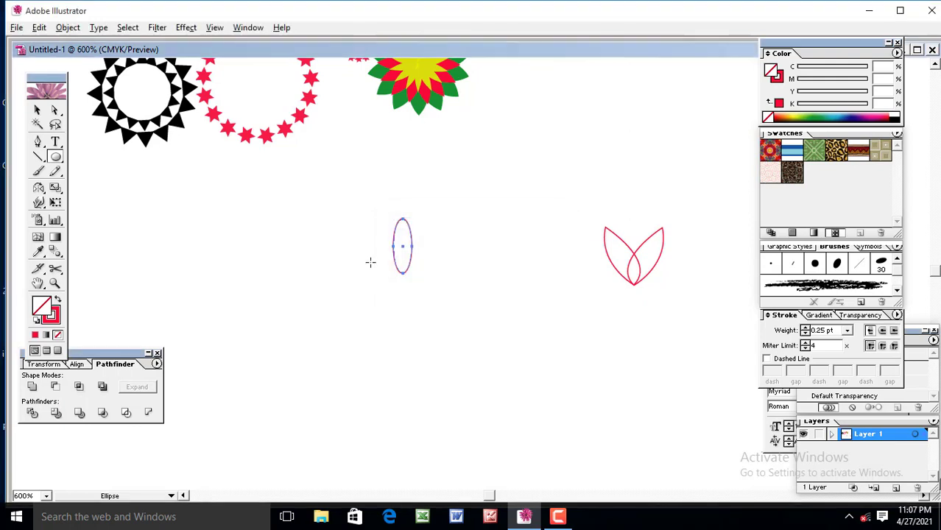
{"action": "left_click", "coordinate": [38, 110]}
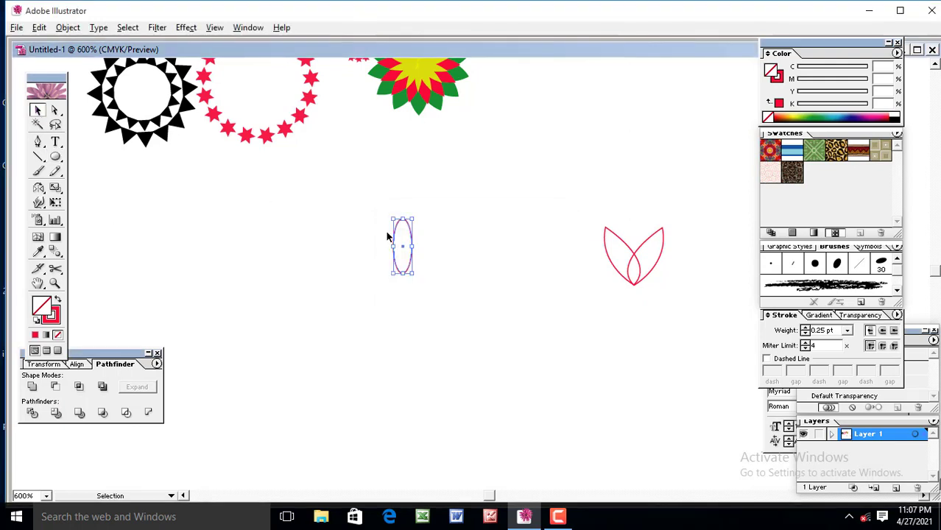
{"action": "key", "text": "Delete"}
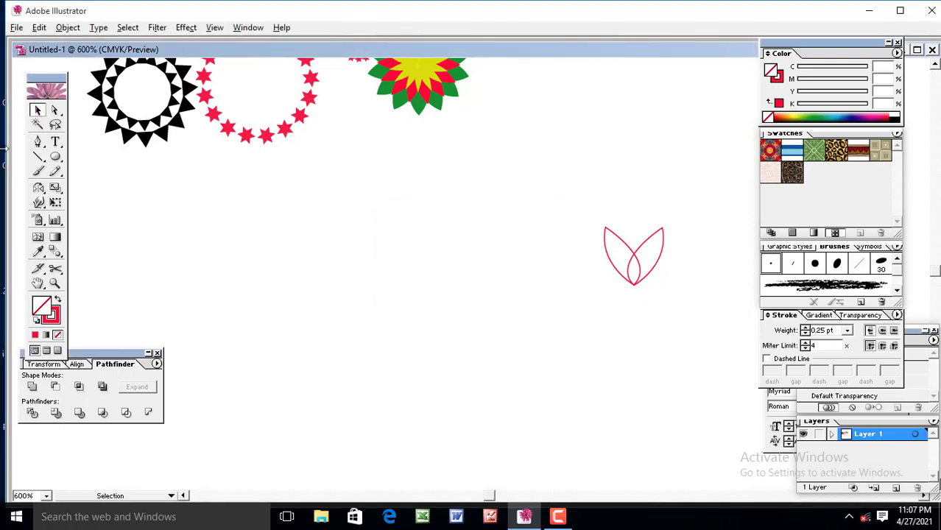
Draw an upright teardrop petal with the Pen tool left of the petal pair, pointed at the top and rounded at the bottom
{"action": "left_click", "coordinate": [37, 142]}
{"action": "left_click", "coordinate": [429, 224]}
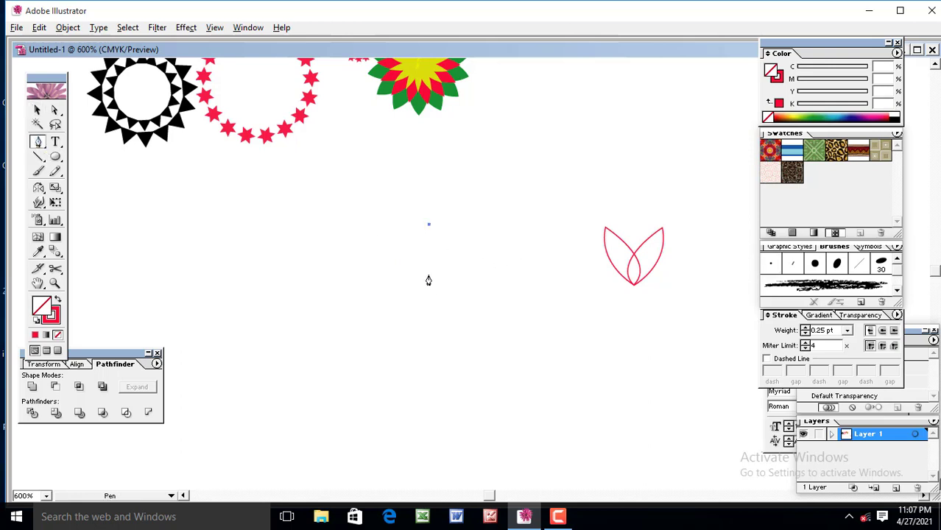
{"action": "left_click_drag", "start_coordinate": [429, 275], "coordinate": [399, 287]}
{"action": "left_click", "coordinate": [428, 276]}
{"action": "left_click_drag", "start_coordinate": [430, 225], "coordinate": [402, 262]}
{"action": "left_click", "coordinate": [36, 110]}
{"action": "left_click_drag", "start_coordinate": [401, 196], "coordinate": [437, 251]}
{"action": "left_click", "coordinate": [415, 246]}
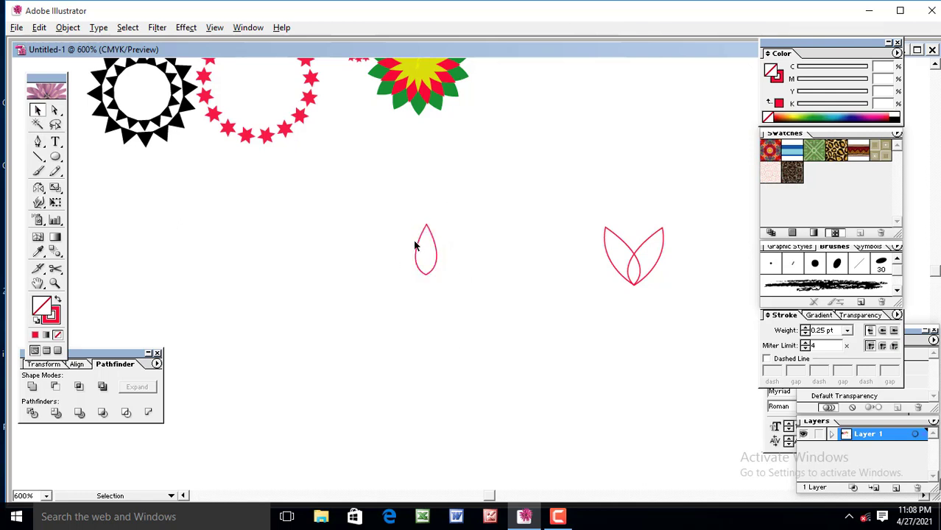
Place the teardrop centred above the petal pair so its base sits between the two petals, and group all three petals
{"action": "left_click", "coordinate": [436, 254]}
{"action": "left_click_drag", "start_coordinate": [514, 244], "coordinate": [651, 213]}
{"action": "left_click_drag", "start_coordinate": [407, 202], "coordinate": [645, 232]}
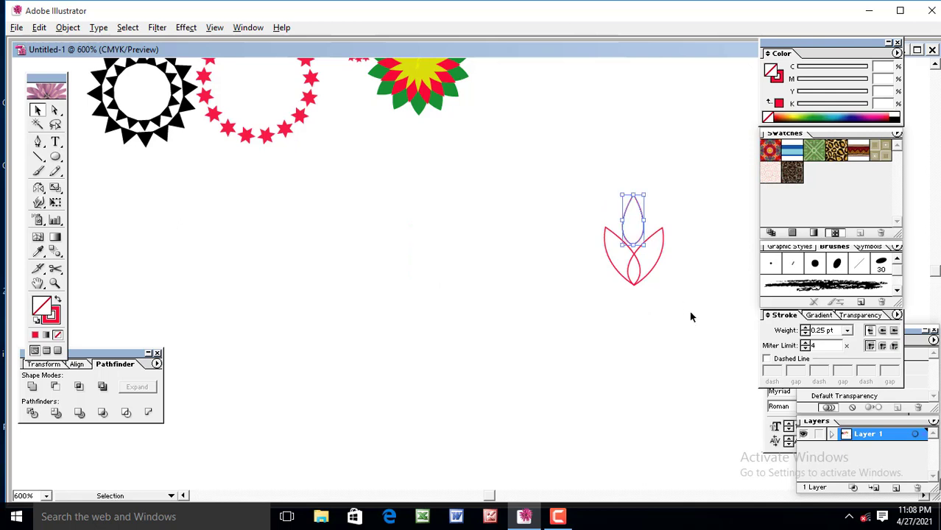
{"action": "left_click", "coordinate": [688, 312]}
{"action": "left_click_drag", "start_coordinate": [591, 190], "coordinate": [697, 300]}
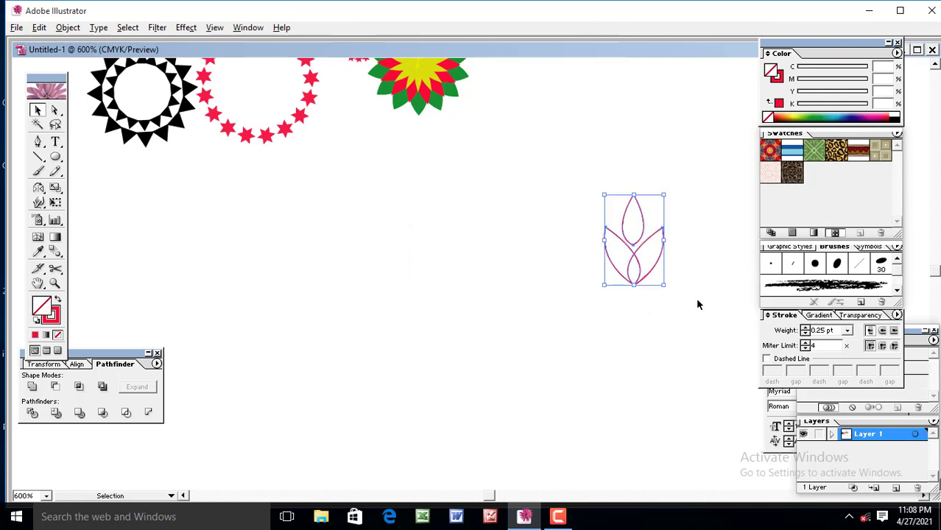
{"action": "left_click", "coordinate": [676, 328]}
Copy the three-petal motif far to the left of the original, and align the two motifs on their vertical centres
{"action": "left_click_drag", "start_coordinate": [693, 328], "coordinate": [578, 183]}
{"action": "left_click_drag", "start_coordinate": [638, 259], "coordinate": [328, 241]}
{"action": "left_click_drag", "start_coordinate": [250, 214], "coordinate": [677, 295]}
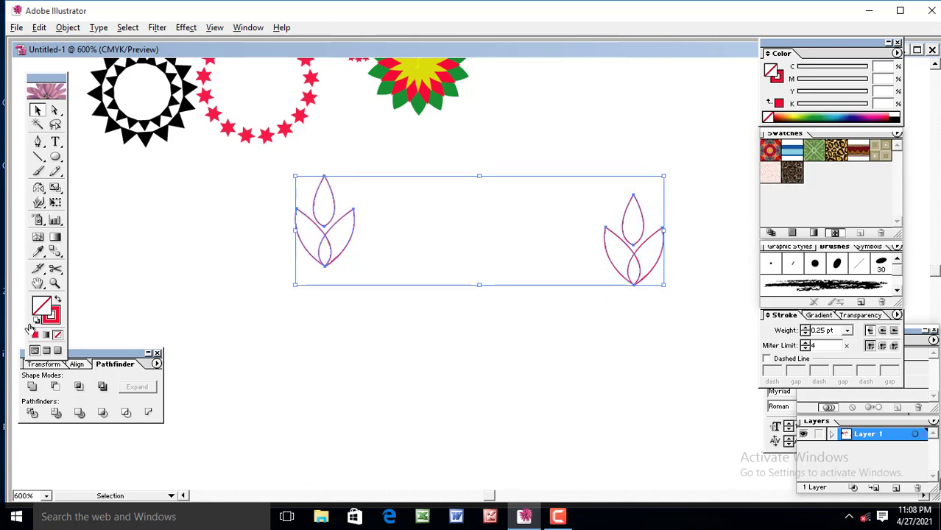
{"action": "left_click", "coordinate": [77, 364]}
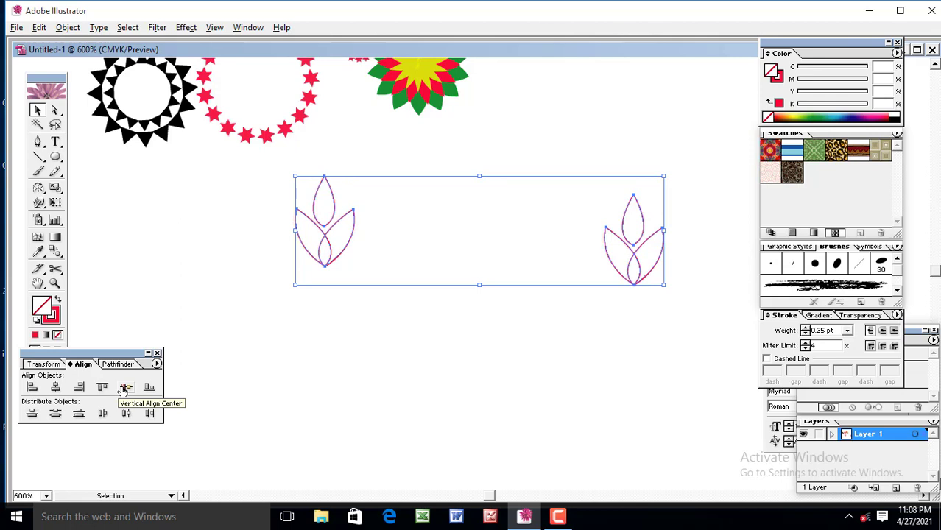
{"action": "left_click", "coordinate": [125, 389]}
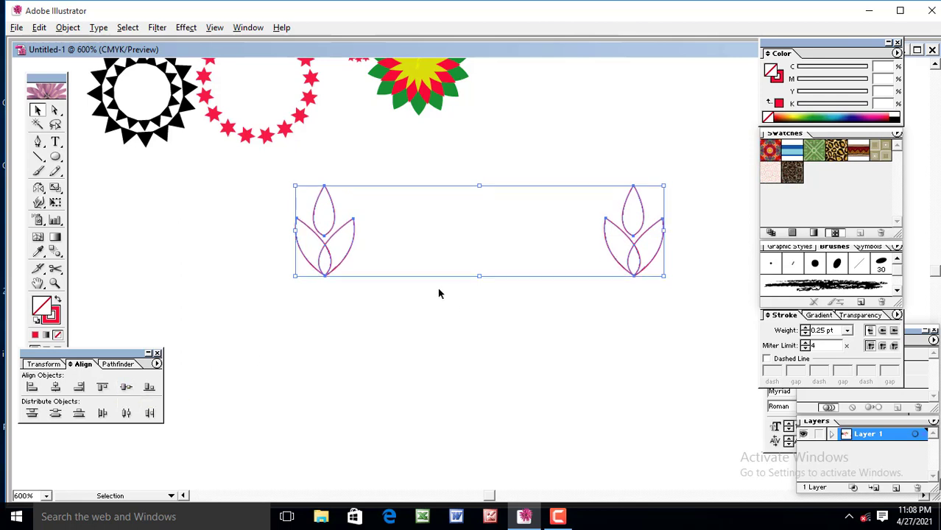
Try rotating a copy of both motifs clockwise about their shared midpoint and repeating it to form a ring
{"action": "left_click", "coordinate": [38, 188]}
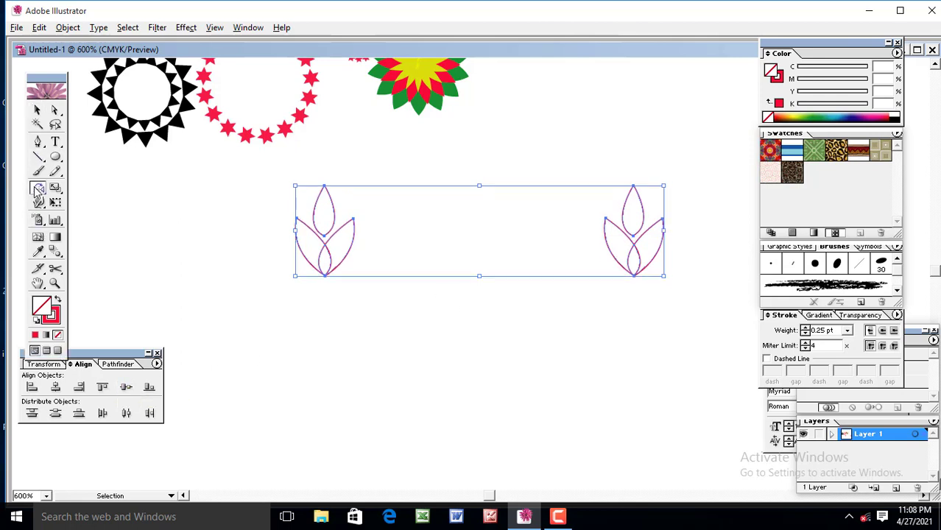
{"action": "left_click", "coordinate": [38, 188]}
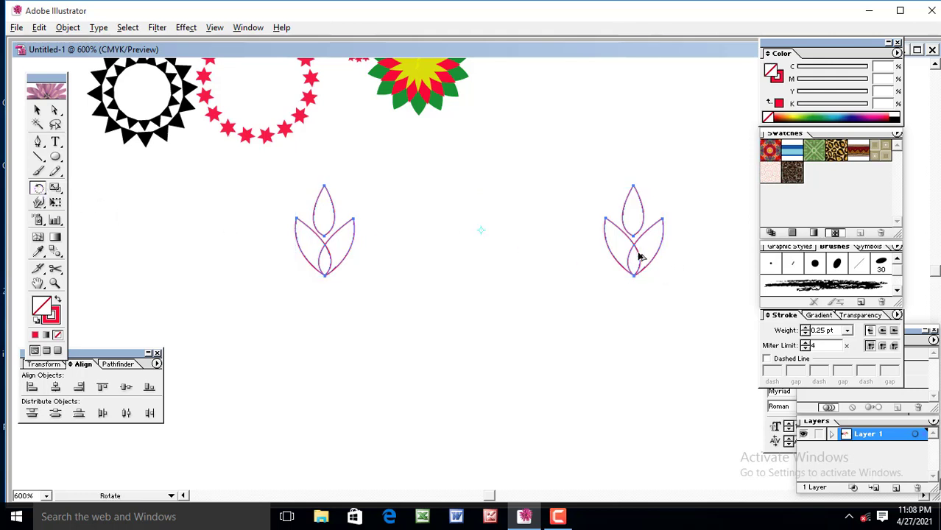
{"action": "left_click_drag", "start_coordinate": [636, 253], "coordinate": [604, 331]}
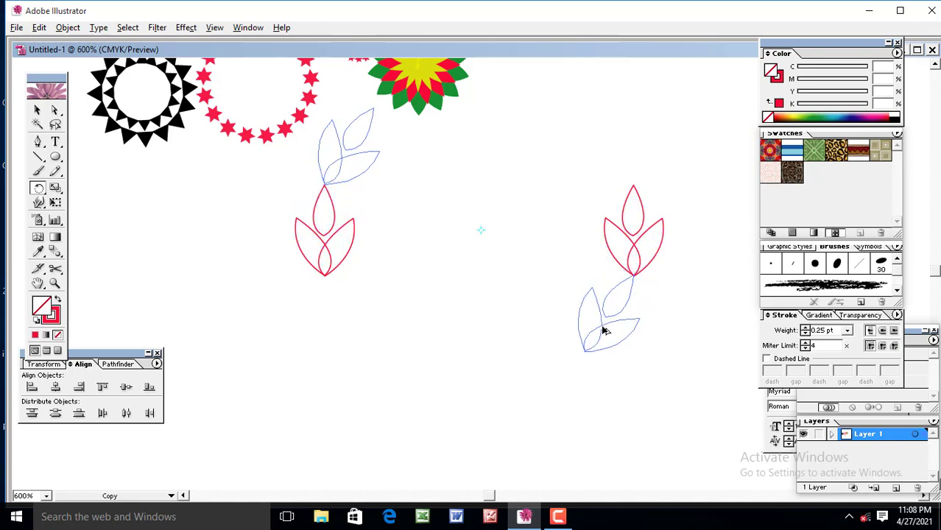
{"action": "left_click_drag", "start_coordinate": [603, 332], "coordinate": [603, 334]}
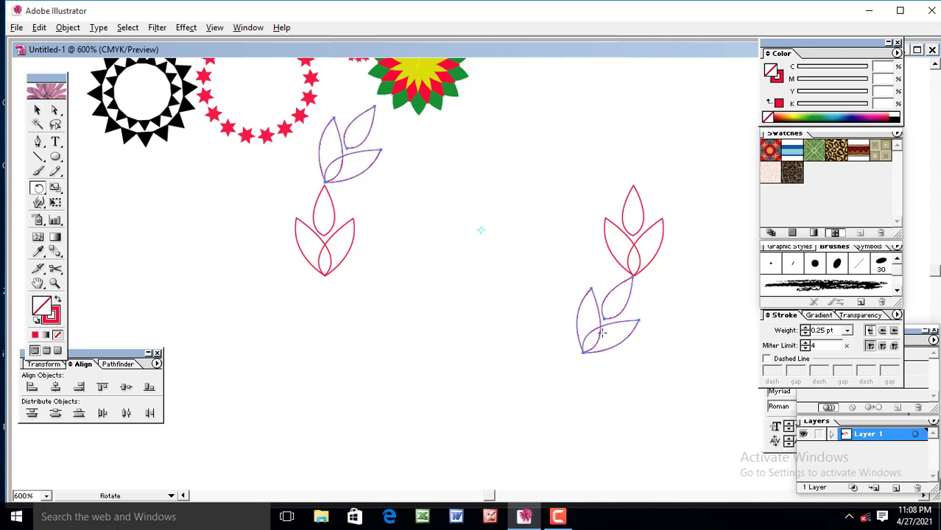
{"action": "key", "text": "ctrl+d"}
{"action": "key", "text": "ctrl+d"}
{"action": "key", "text": "ctrl+d"}
{"action": "key", "text": "ctrl+d"}
{"action": "key", "text": "ctrl+d"}
{"action": "key", "text": "ctrl+d"}
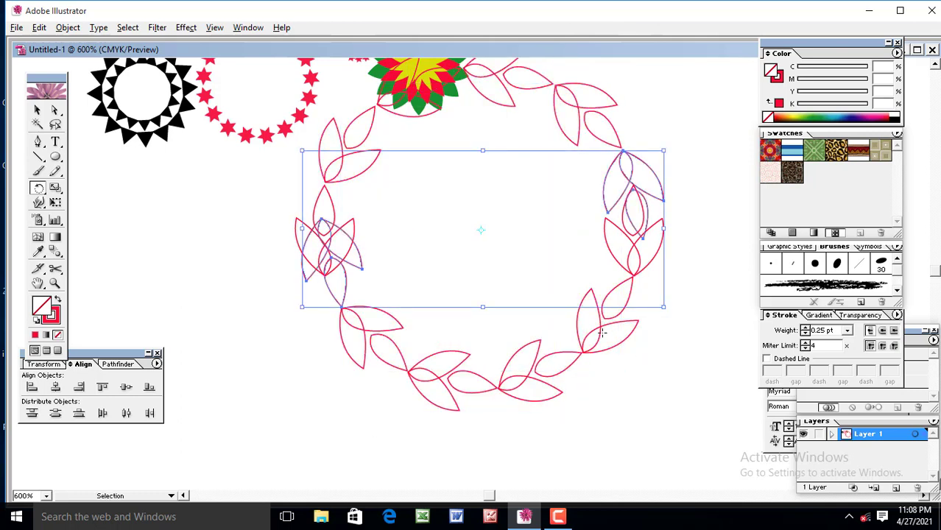
Undo all the rotated ring copies back to the two aligned motifs
{"action": "key", "text": "ctrl+z"}
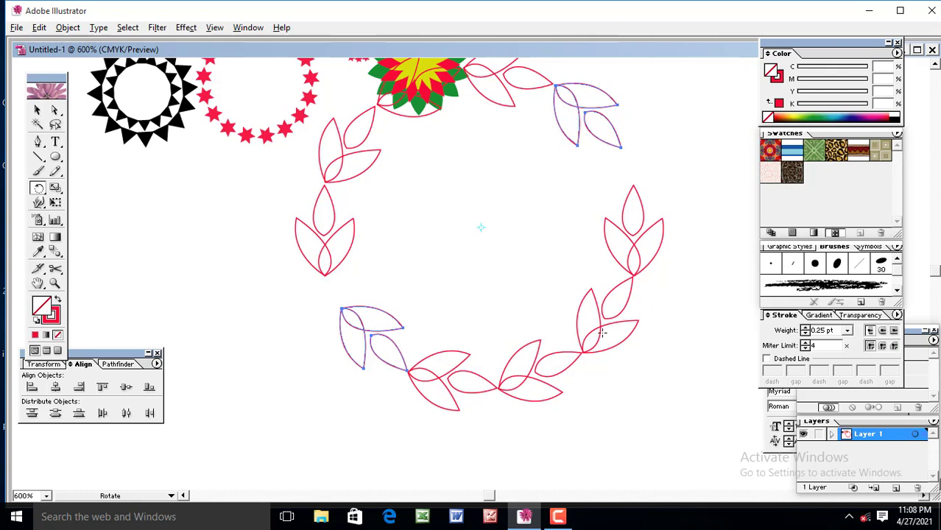
{"action": "key", "text": "ctrl+z"}
{"action": "key", "text": "ctrl+z"}
{"action": "key", "text": "ctrl+z"}
{"action": "key", "text": "ctrl+z"}
{"action": "key", "text": "ctrl+z"}
{"action": "key", "text": "ctrl+z"}
{"action": "key", "text": "ctrl+z"}
{"action": "key", "text": "ctrl+z"}
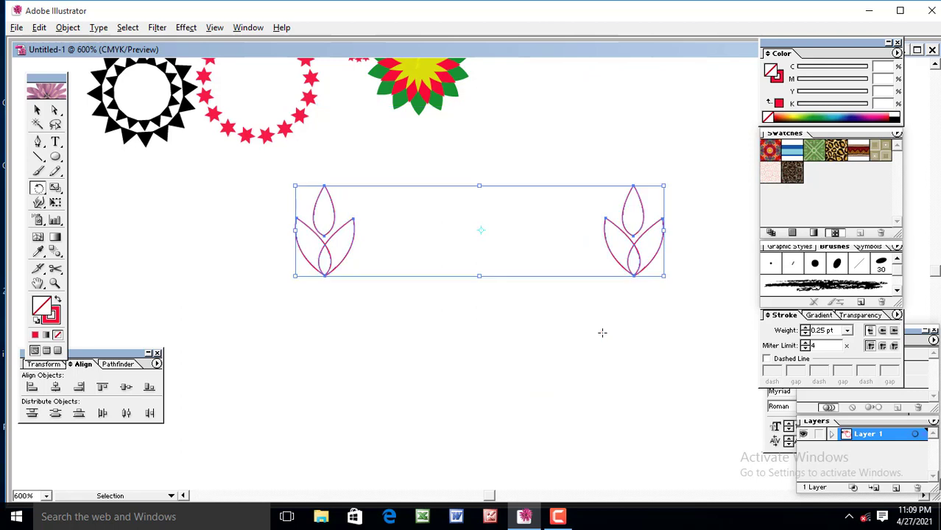
Scale the left motif proportionally about its centre to roughly half size, and delete the large motif on the right
{"action": "left_click", "coordinate": [38, 110]}
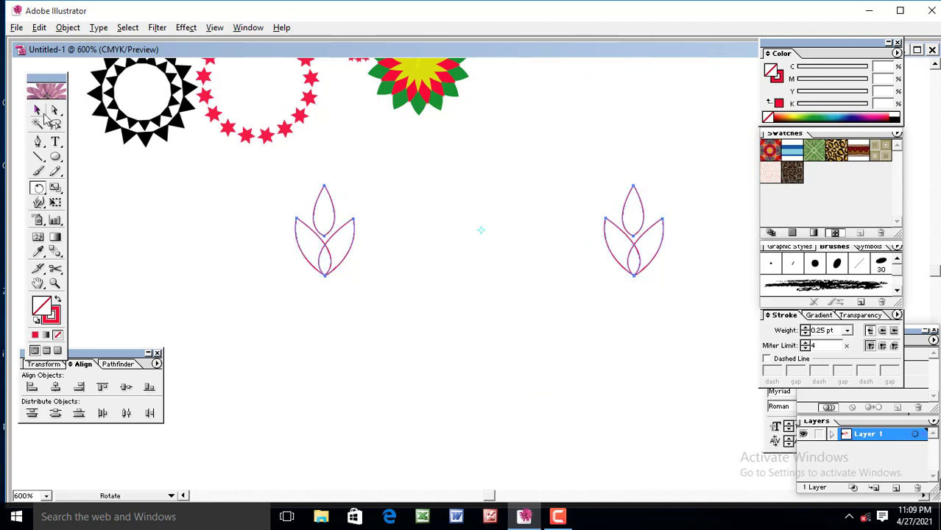
{"action": "left_click_drag", "start_coordinate": [283, 195], "coordinate": [403, 282]}
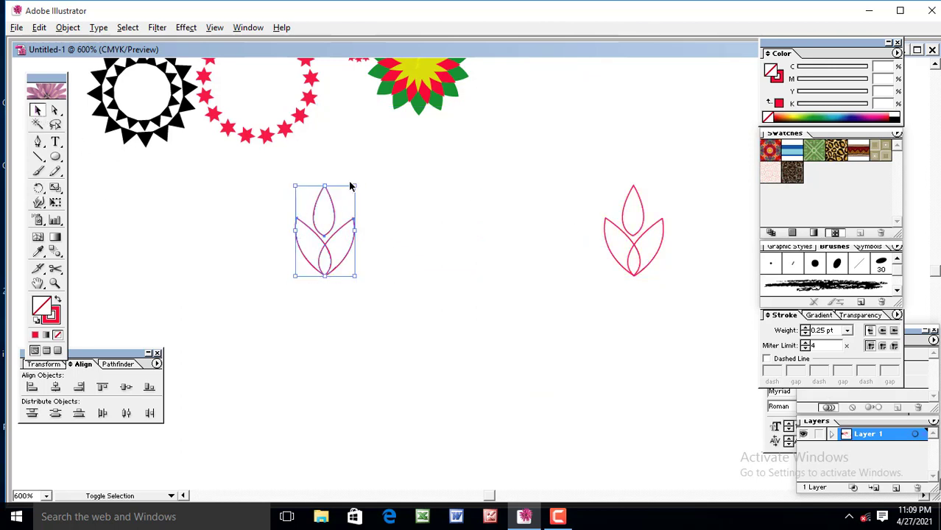
{"action": "left_click_drag", "start_coordinate": [353, 185], "coordinate": [340, 210]}
{"action": "left_click", "coordinate": [390, 214]}
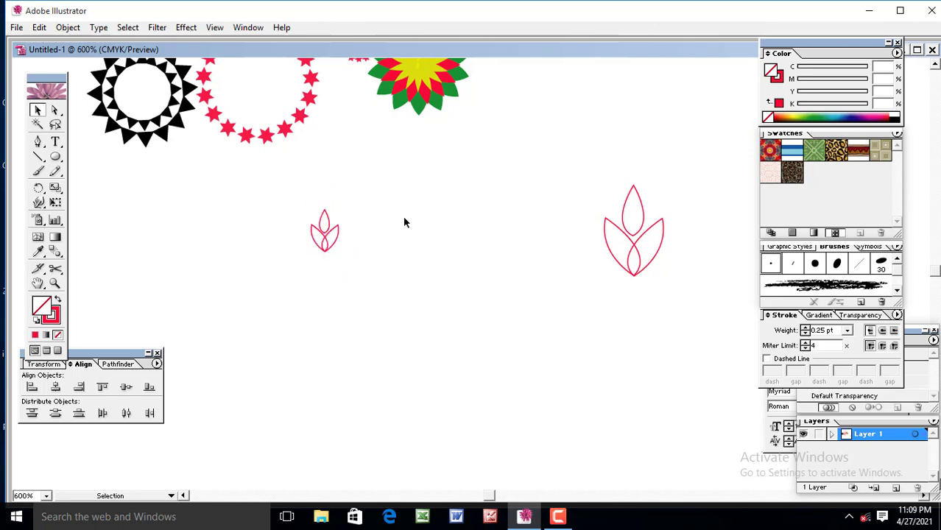
{"action": "left_click_drag", "start_coordinate": [600, 215], "coordinate": [717, 296]}
{"action": "key", "text": "Delete"}
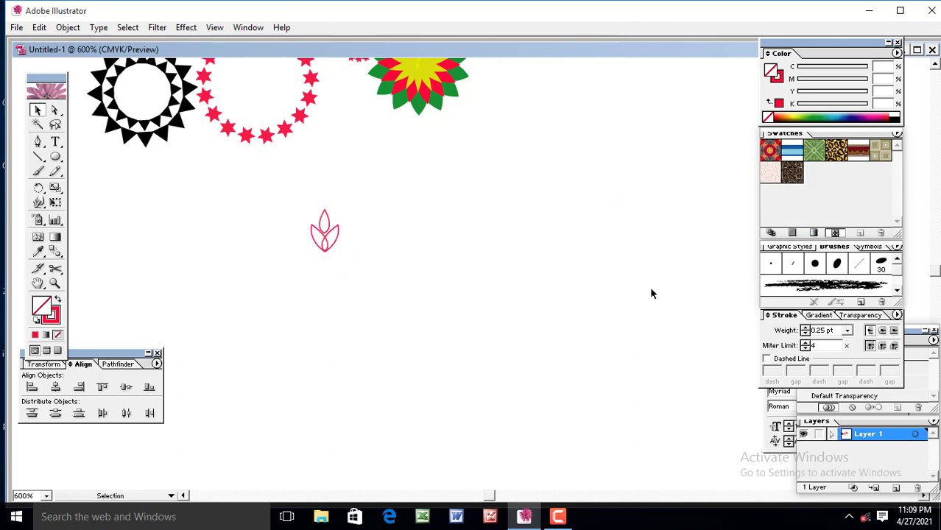
Copy the small motif far to the right, and align both small motifs on their vertical centres
{"action": "left_click_drag", "start_coordinate": [307, 213], "coordinate": [642, 255]}
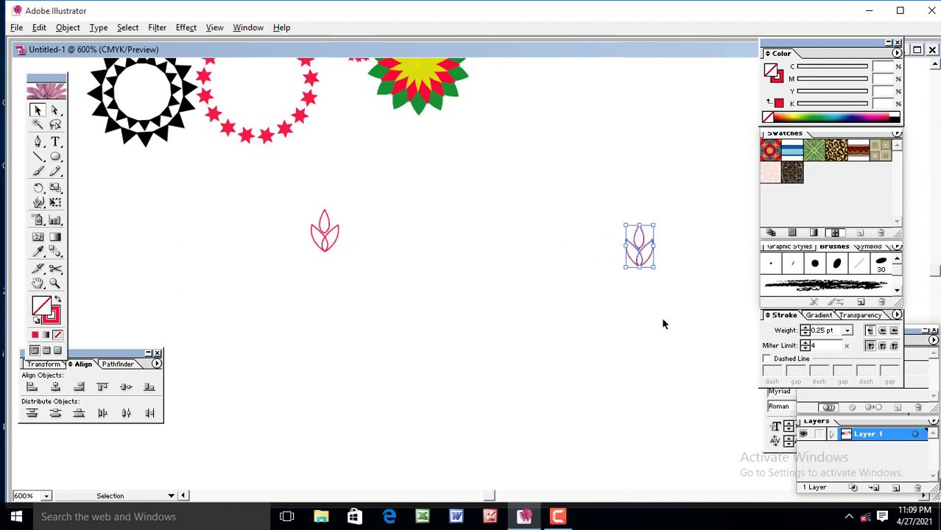
{"action": "left_click", "coordinate": [229, 237]}
{"action": "left_click_drag", "start_coordinate": [241, 235], "coordinate": [658, 275]}
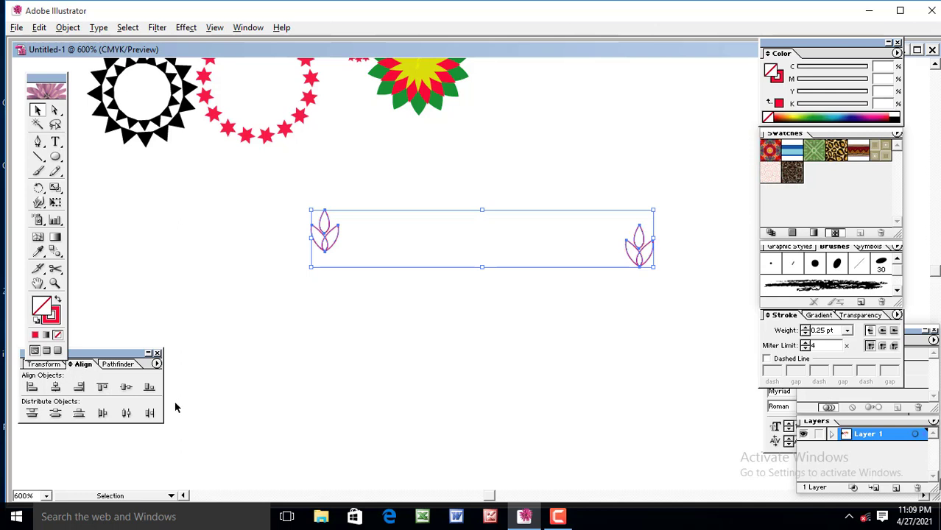
{"action": "left_click", "coordinate": [126, 389]}
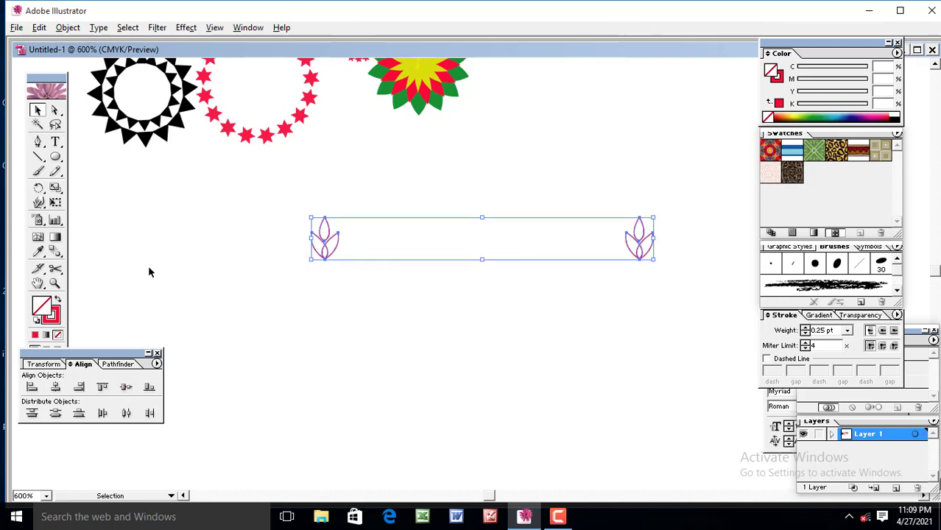
Rotate a copy of both small motifs clockwise about their midpoint, end to tip, and repeat it around a ring without overlapping the first motifs
{"action": "left_click", "coordinate": [37, 188]}
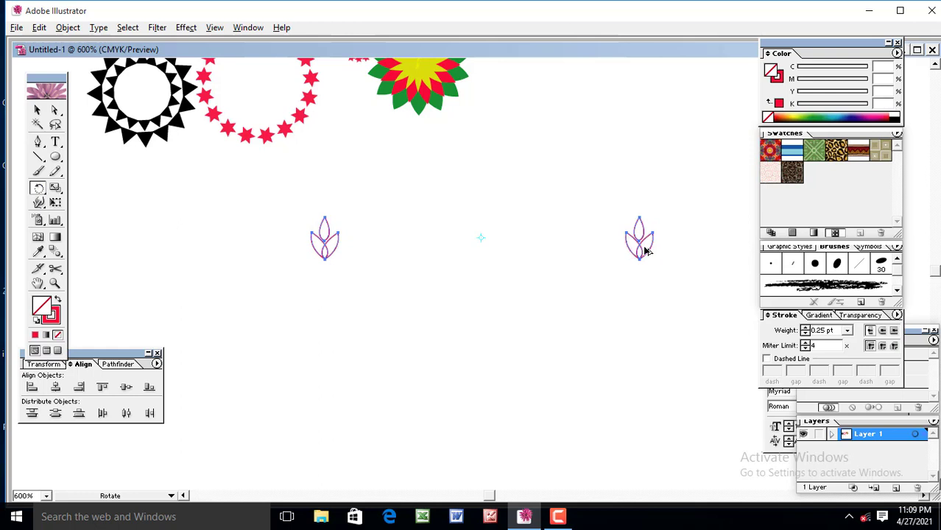
{"action": "left_click_drag", "start_coordinate": [641, 249], "coordinate": [631, 286]}
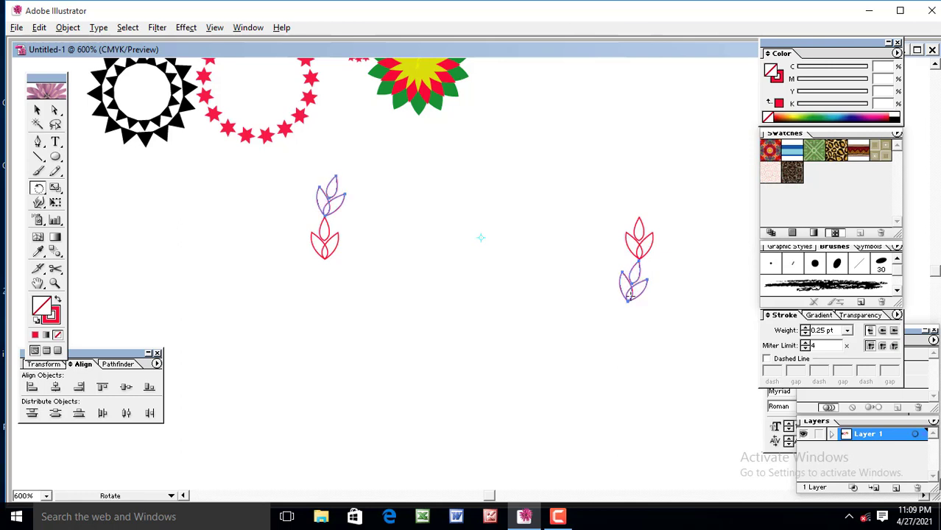
{"action": "key", "text": "ctrl+d"}
{"action": "key", "text": "ctrl+d"}
{"action": "key", "text": "ctrl+d"}
{"action": "key", "text": "ctrl+d"}
{"action": "key", "text": "ctrl+d"}
{"action": "key", "text": "ctrl+d"}
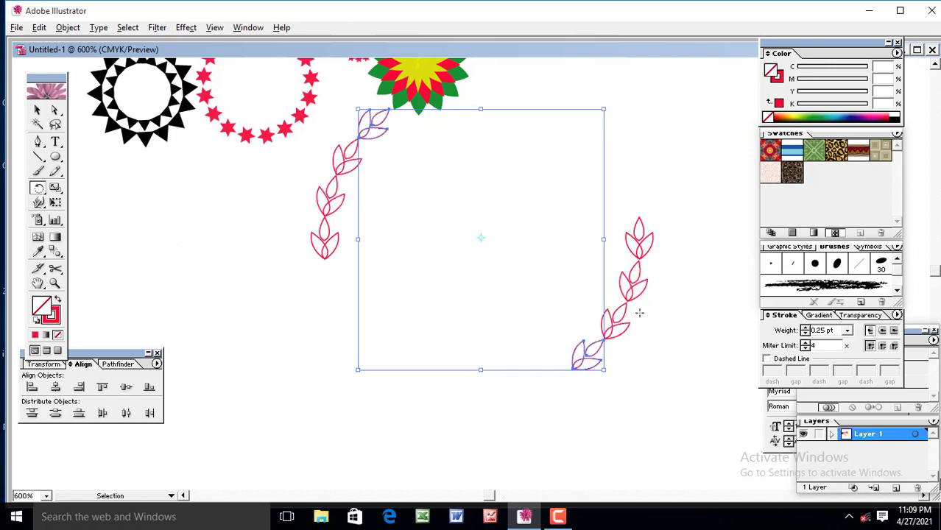
{"action": "key", "text": "ctrl+d"}
{"action": "key", "text": "ctrl+d"}
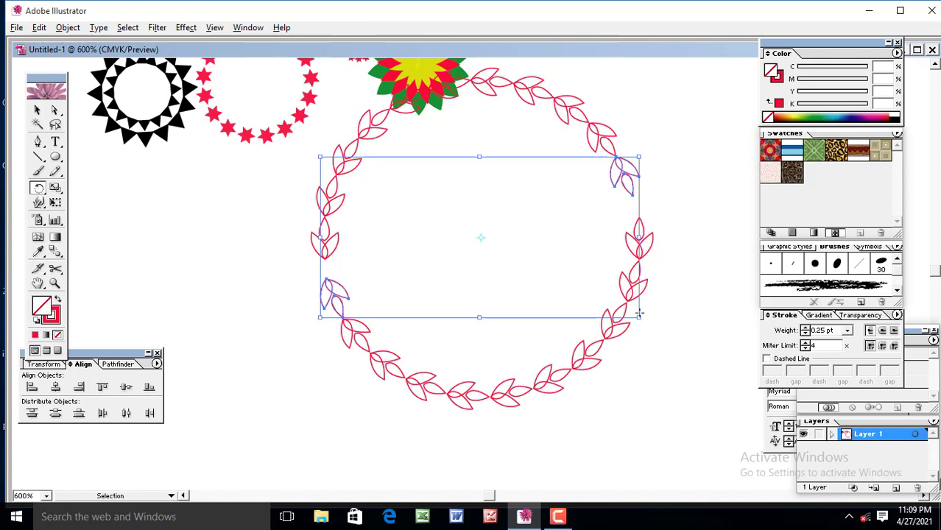
{"action": "key", "text": "ctrl+d"}
{"action": "key", "text": "ctrl+z"}
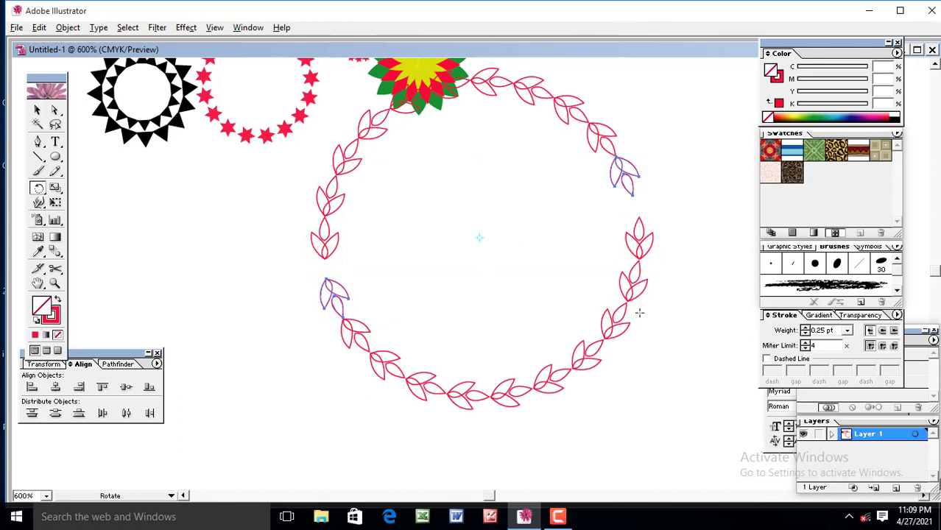
{"action": "key", "text": "ctrl+minus"}
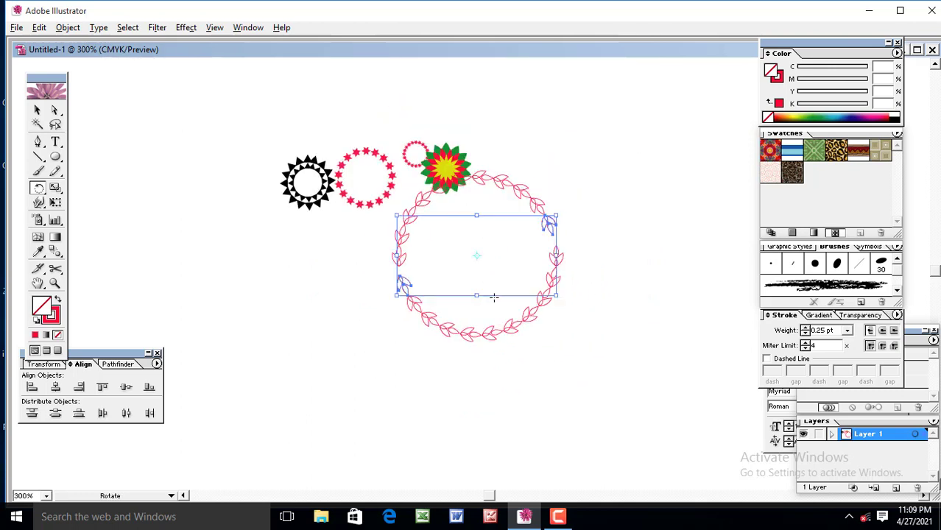
Try to move the black ornament, both star rings and the flower up and away from the leafy ring
{"action": "left_click", "coordinate": [37, 109]}
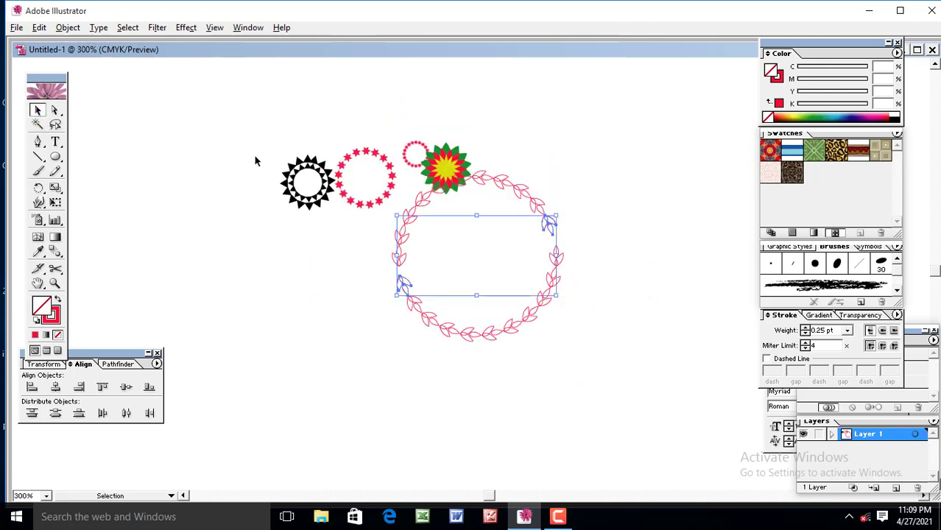
{"action": "left_click_drag", "start_coordinate": [256, 139], "coordinate": [324, 176]}
{"action": "left_click_drag", "start_coordinate": [395, 134], "coordinate": [456, 170]}
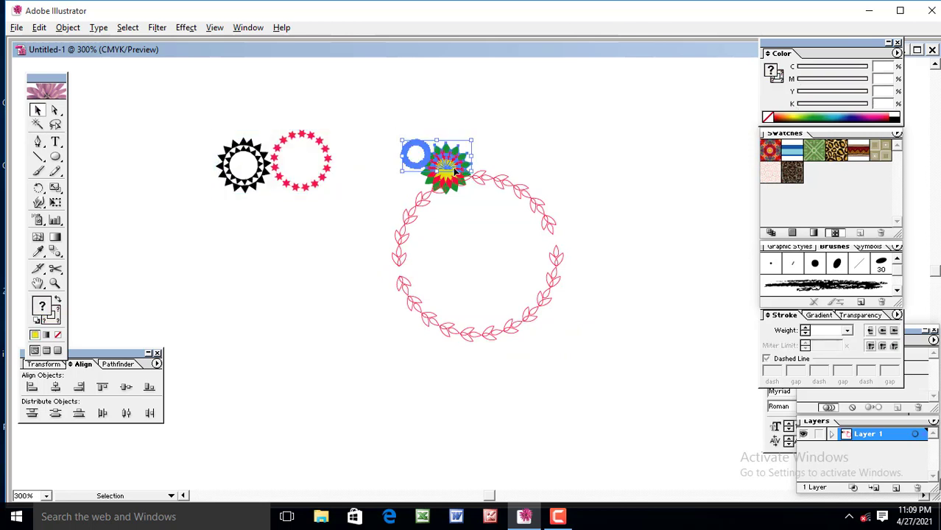
{"action": "left_click", "coordinate": [575, 184]}
{"action": "left_click_drag", "start_coordinate": [394, 138], "coordinate": [429, 143]}
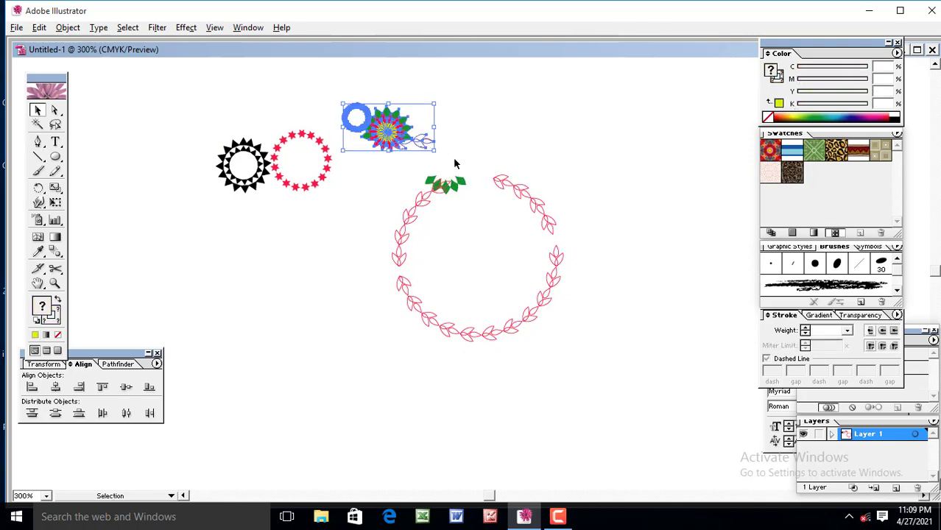
Delete the loose green petals left over the upper part of the leafy ring
{"action": "key", "text": "ctrl+plus"}
{"action": "key", "text": "ctrl+plus"}
{"action": "key", "text": "ctrl+plus"}
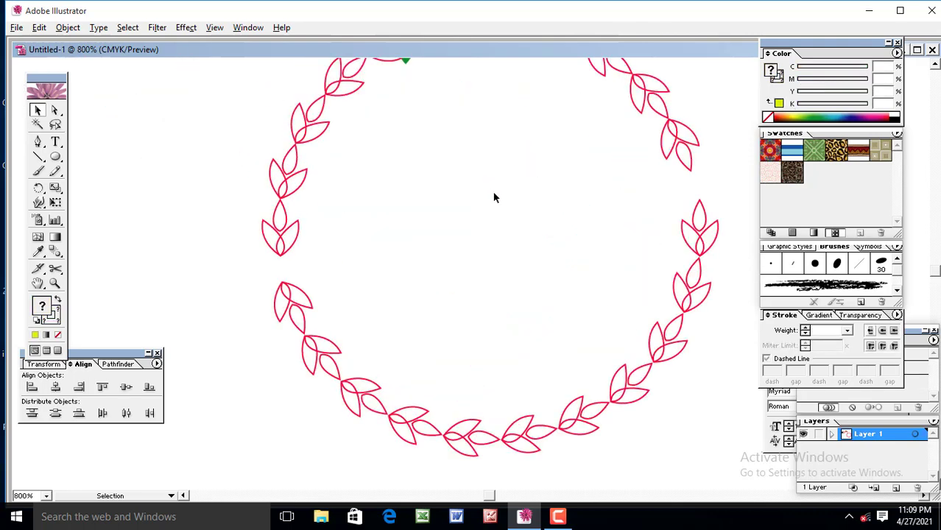
{"action": "key", "text": "space"}
{"action": "left_click_drag", "start_coordinate": [471, 186], "coordinate": [479, 319]}
{"action": "left_click", "coordinate": [456, 162]}
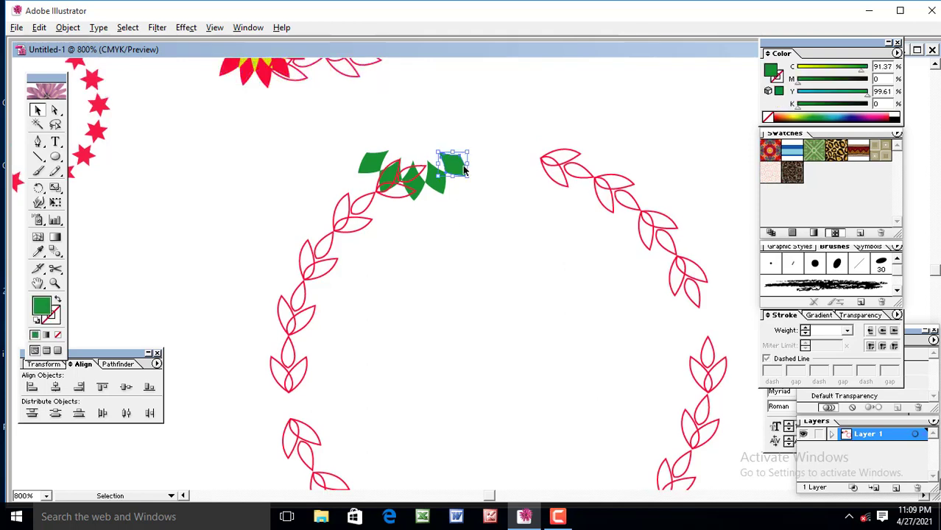
{"action": "left_click_drag", "start_coordinate": [460, 157], "coordinate": [386, 185]}
{"action": "left_click", "coordinate": [389, 174]}
{"action": "key", "text": "Delete"}
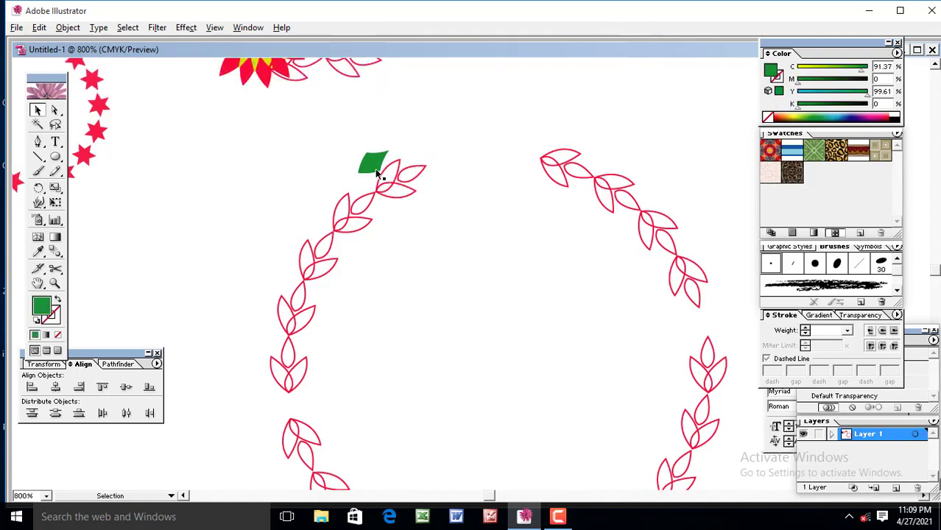
{"action": "left_click", "coordinate": [377, 166]}
{"action": "key", "text": "Delete"}
{"action": "key", "text": "ctrl+minus"}
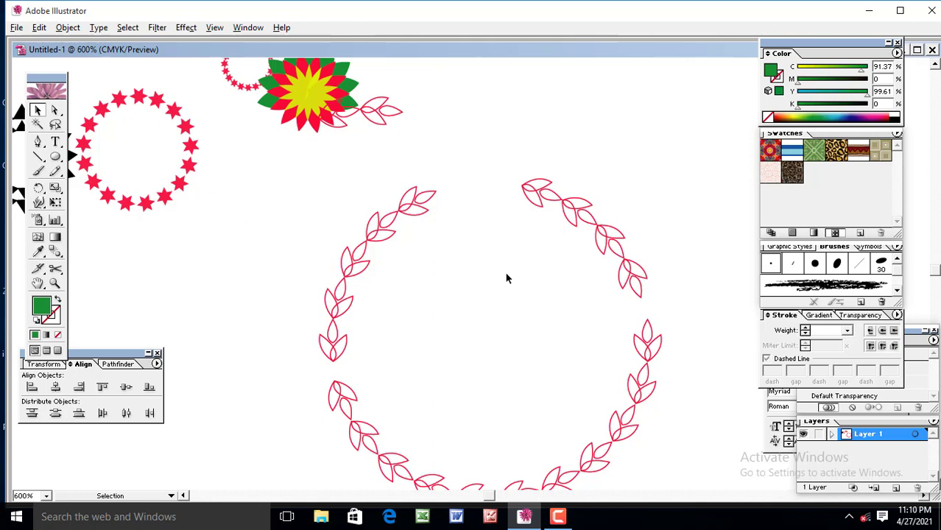
{"action": "key", "text": "ctrl+minus"}
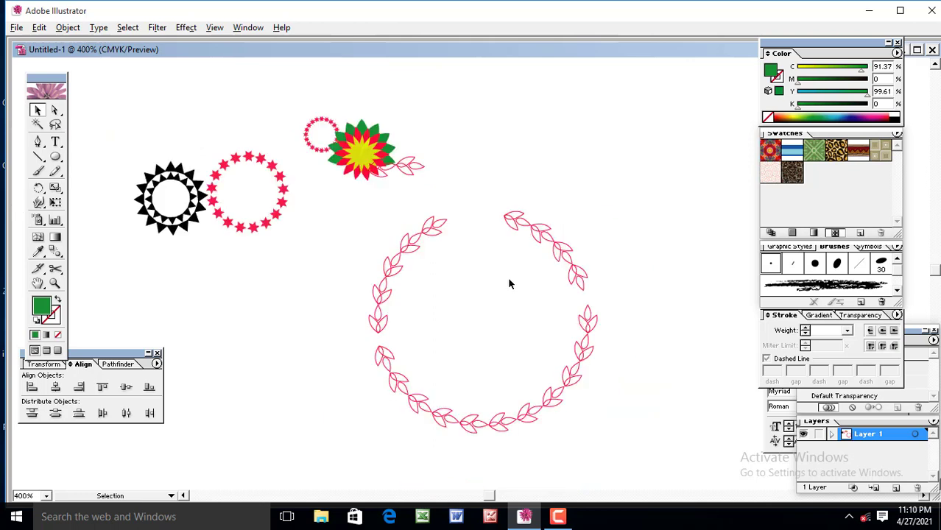
Undo the petal deletions and the ornament moves
{"action": "key", "text": "ctrl+z"}
{"action": "key", "text": "ctrl+z"}
{"action": "key", "text": "ctrl+z"}
{"action": "key", "text": "ctrl+z"}
{"action": "key", "text": "ctrl+z"}
{"action": "key", "text": "ctrl+z"}
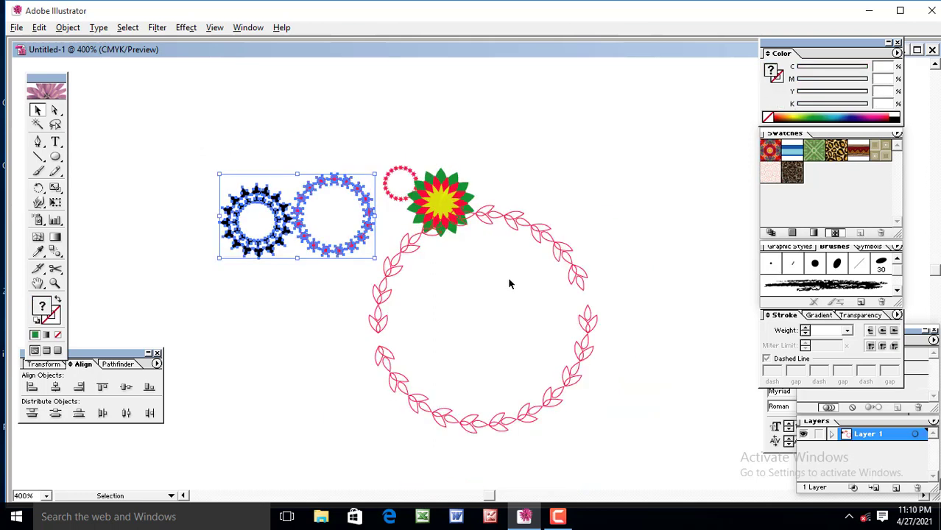
Move the small star ring and flower up off the leafy ring, and delete the green petals left behind on it
{"action": "left_click", "coordinate": [498, 184]}
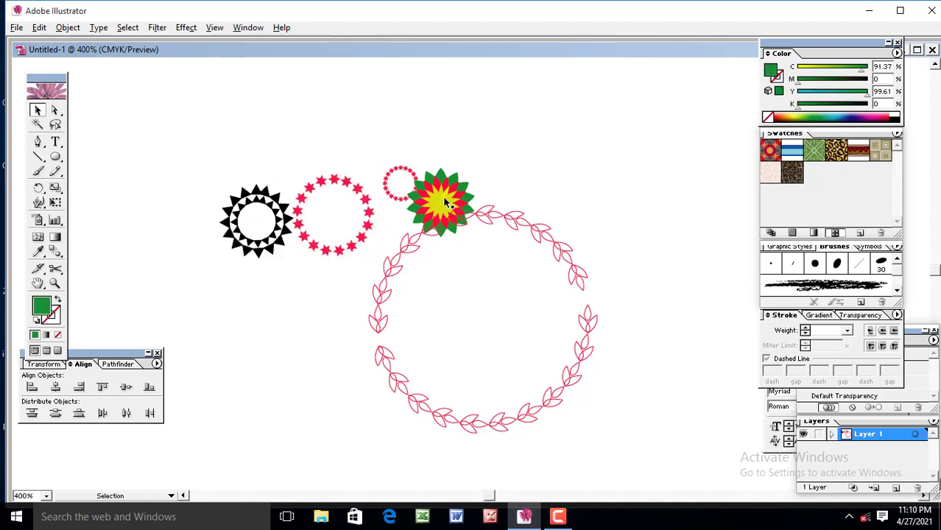
{"action": "left_click", "coordinate": [439, 204]}
{"action": "left_click_drag", "start_coordinate": [438, 200], "coordinate": [416, 162]}
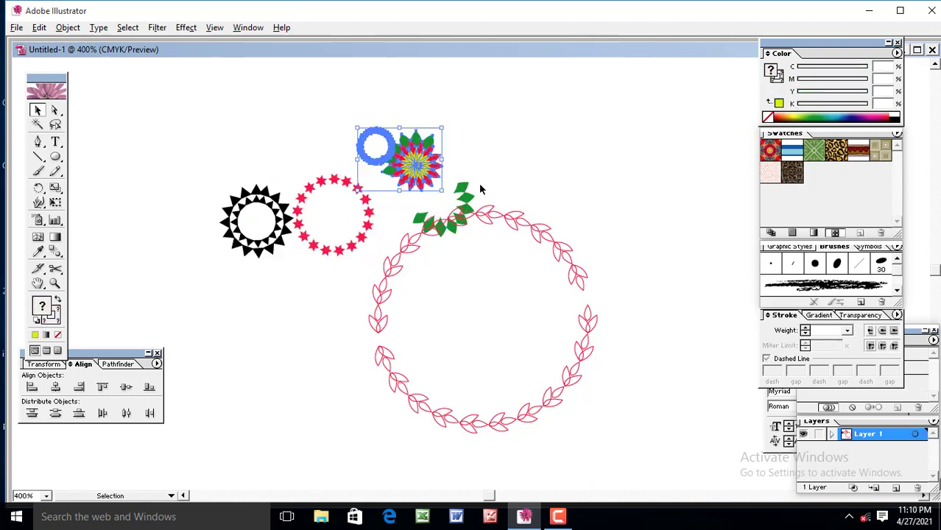
{"action": "key", "text": "ctrl+="}
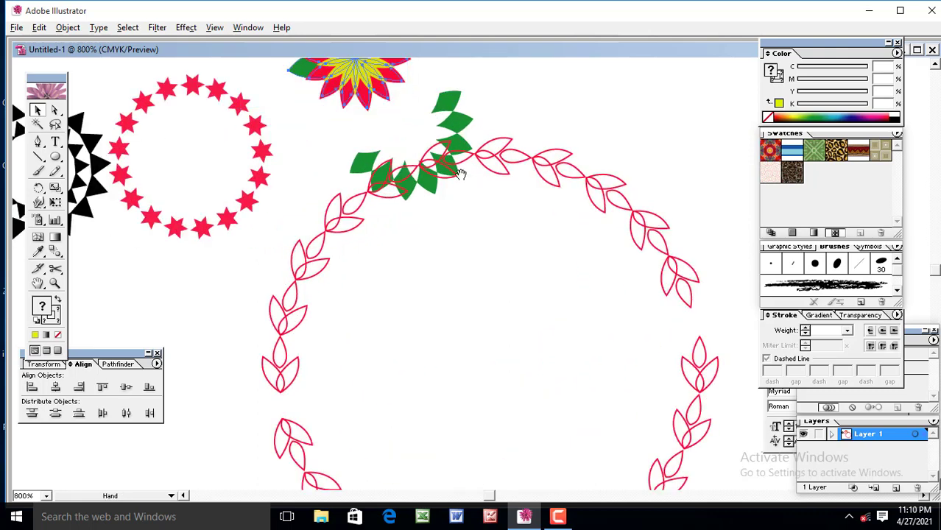
{"action": "left_click_drag", "start_coordinate": [466, 175], "coordinate": [477, 220]}
{"action": "left_click", "coordinate": [461, 164]}
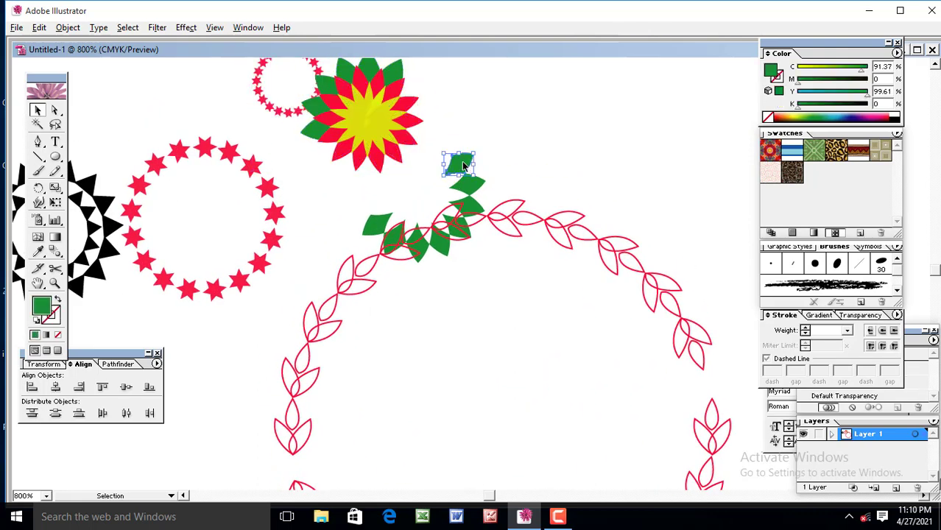
{"action": "left_click_drag", "start_coordinate": [470, 183], "coordinate": [380, 231]}
{"action": "key", "text": "Delete"}
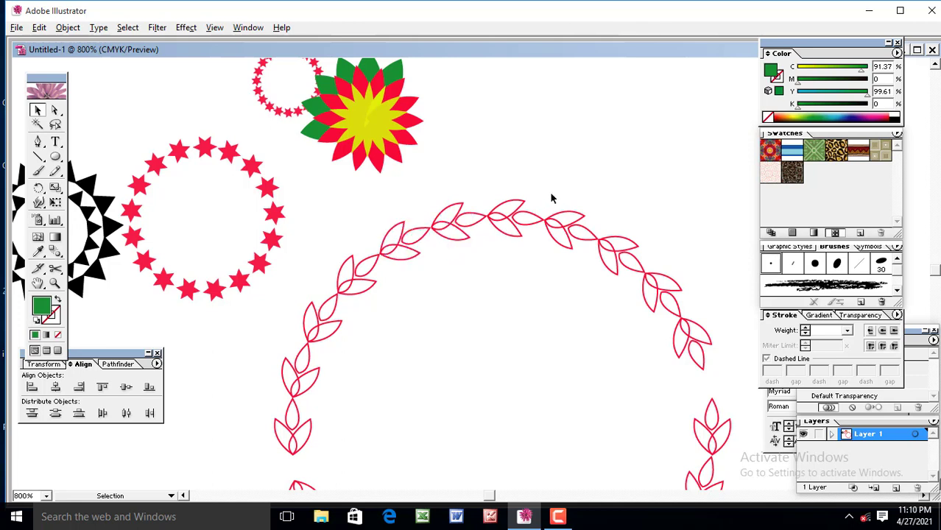
Try to select the whole leafy ring without the neighbouring ornaments
{"action": "key", "text": "ctrl+minus"}
{"action": "key", "text": "ctrl+minus"}
{"action": "key", "text": "ctrl+minus"}
{"action": "left_click_drag", "start_coordinate": [411, 258], "coordinate": [602, 398]}
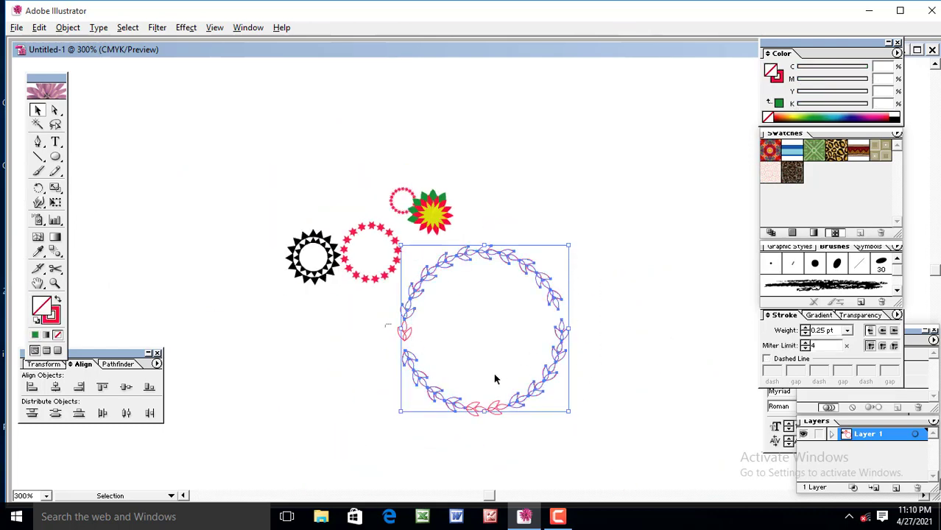
{"action": "left_click_drag", "start_coordinate": [386, 324], "coordinate": [595, 425]}
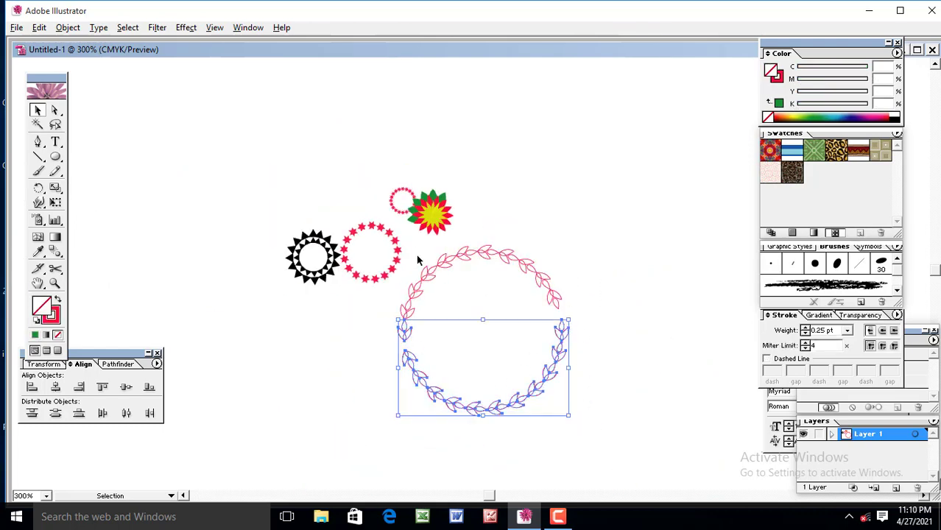
{"action": "left_click_drag", "start_coordinate": [417, 256], "coordinate": [605, 392]}
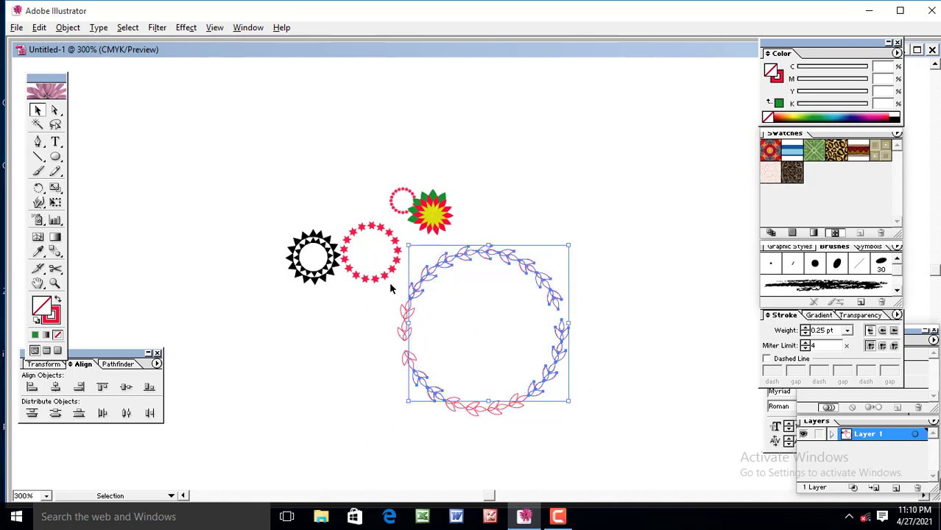
Move the black ornament and large star ring farther up and away, and delete the flower, small star ring and leftover pieces beside the leafy ring
{"action": "left_click_drag", "start_coordinate": [274, 200], "coordinate": [233, 182]}
{"action": "left_click_drag", "start_coordinate": [370, 186], "coordinate": [472, 231]}
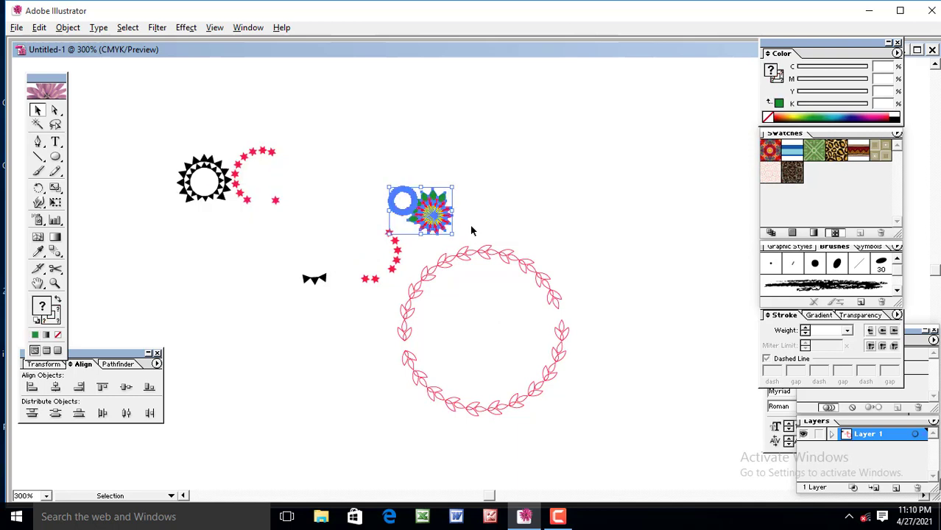
{"action": "key", "text": "Delete"}
{"action": "left_click_drag", "start_coordinate": [330, 221], "coordinate": [410, 269]}
{"action": "key", "text": "Delete"}
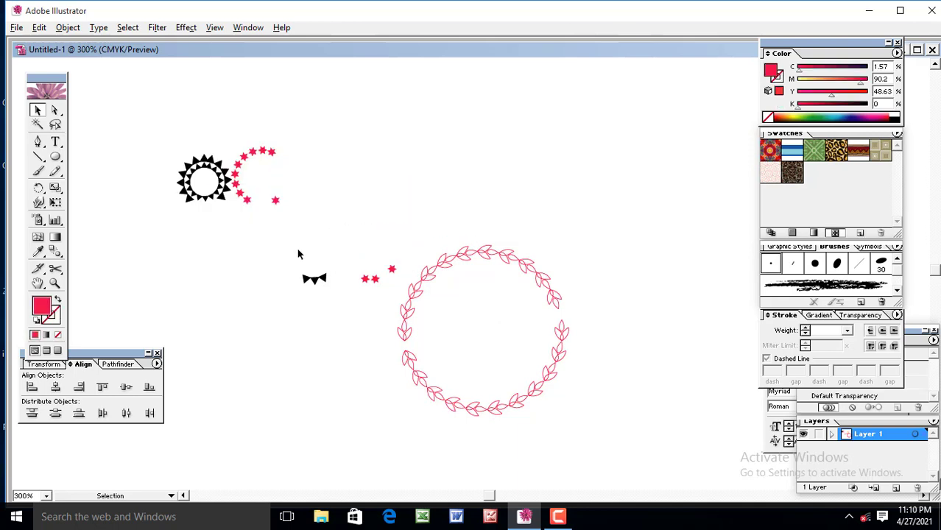
{"action": "left_click_drag", "start_coordinate": [287, 246], "coordinate": [405, 294]}
{"action": "key", "text": "Delete"}
Scale the entire leafy ring proportionally about its centre to roughly a quarter of its size
{"action": "left_click_drag", "start_coordinate": [365, 213], "coordinate": [609, 434]}
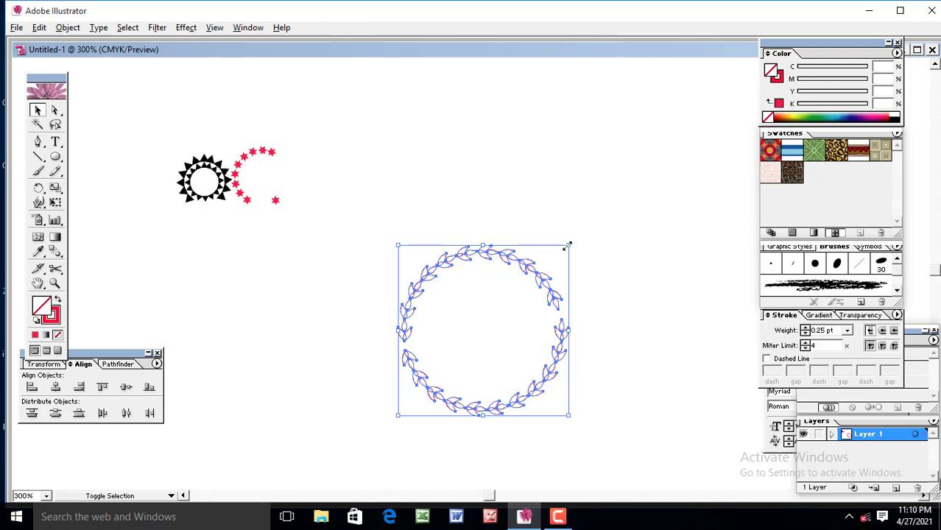
{"action": "left_click_drag", "start_coordinate": [565, 246], "coordinate": [503, 310]}
{"action": "left_click", "coordinate": [597, 280]}
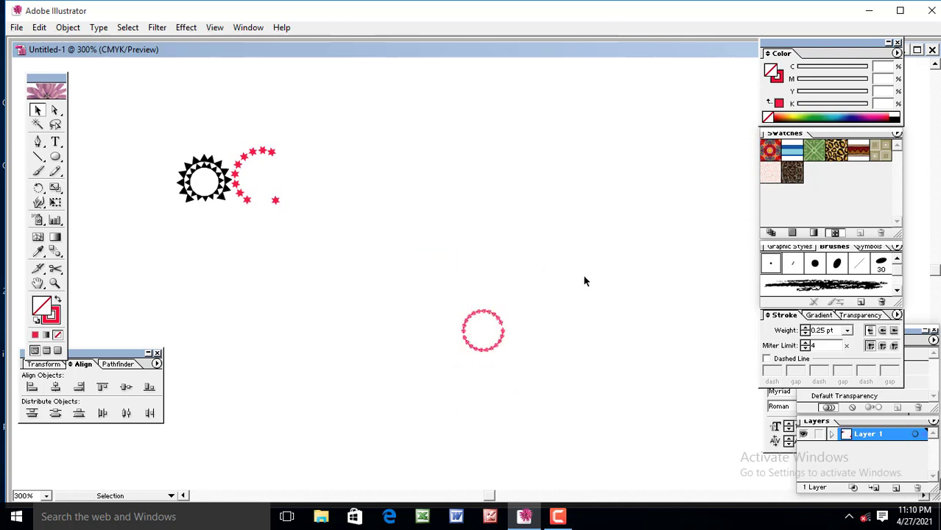
Select all motifs of the reduced leafy ring in a close-up view
{"action": "key", "text": "ctrl+plus"}
{"action": "key", "text": "ctrl+plus"}
{"action": "key", "text": "ctrl+plus"}
{"action": "key", "text": "ctrl+plus"}
{"action": "key", "text": "space"}
{"action": "left_click_drag", "start_coordinate": [612, 465], "coordinate": [602, 289]}
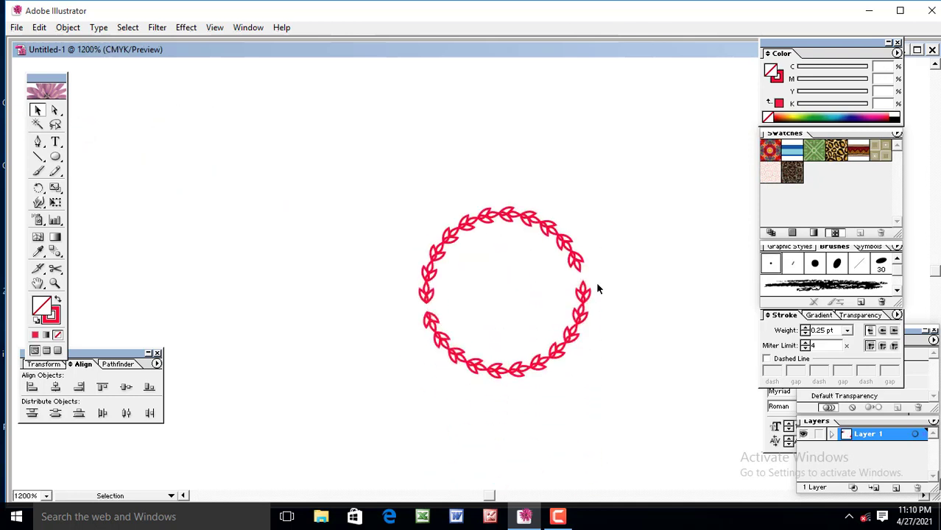
{"action": "key", "text": "ctrl+plus"}
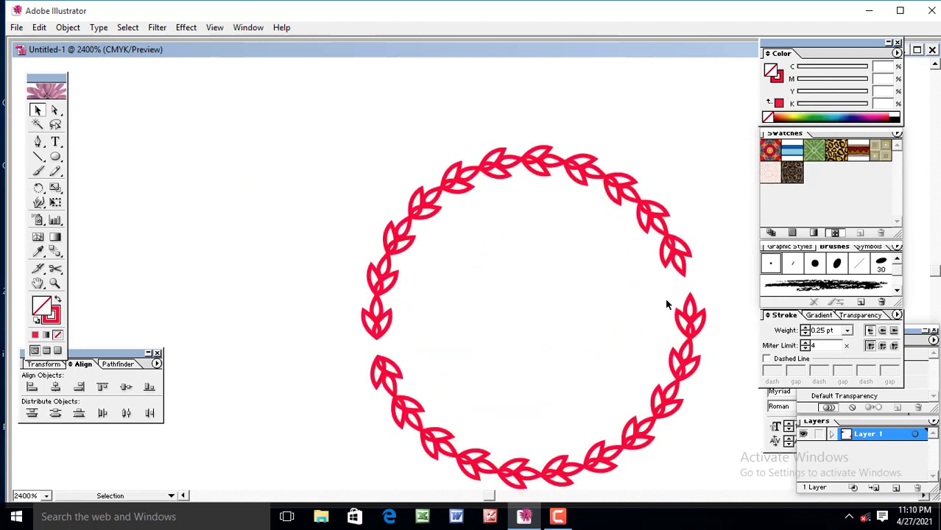
{"action": "left_click_drag", "start_coordinate": [667, 303], "coordinate": [609, 280]}
{"action": "left_click_drag", "start_coordinate": [336, 158], "coordinate": [685, 452]}
{"action": "left_click_drag", "start_coordinate": [299, 137], "coordinate": [701, 486]}
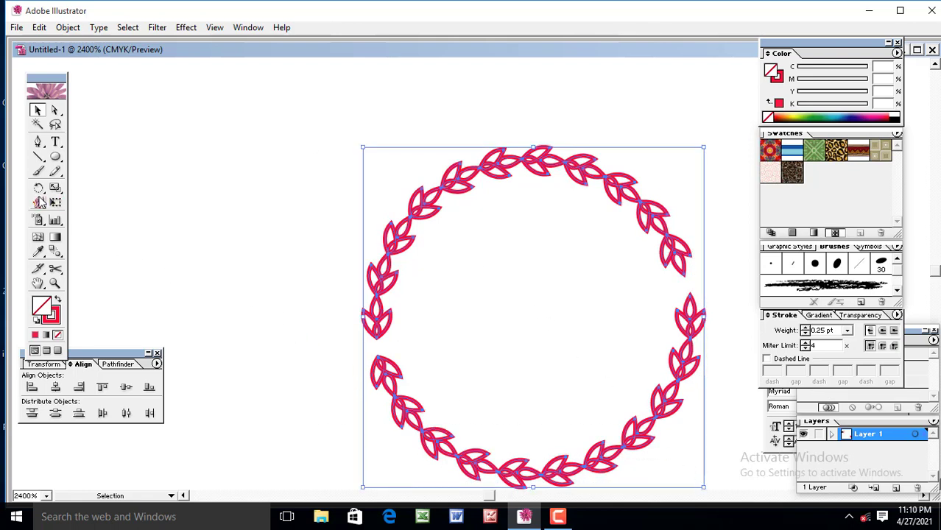
Try to reflect the leafy ring across the horizontal axis and at a 90° angle
{"action": "left_click_drag", "start_coordinate": [42, 190], "coordinate": [69, 193]}
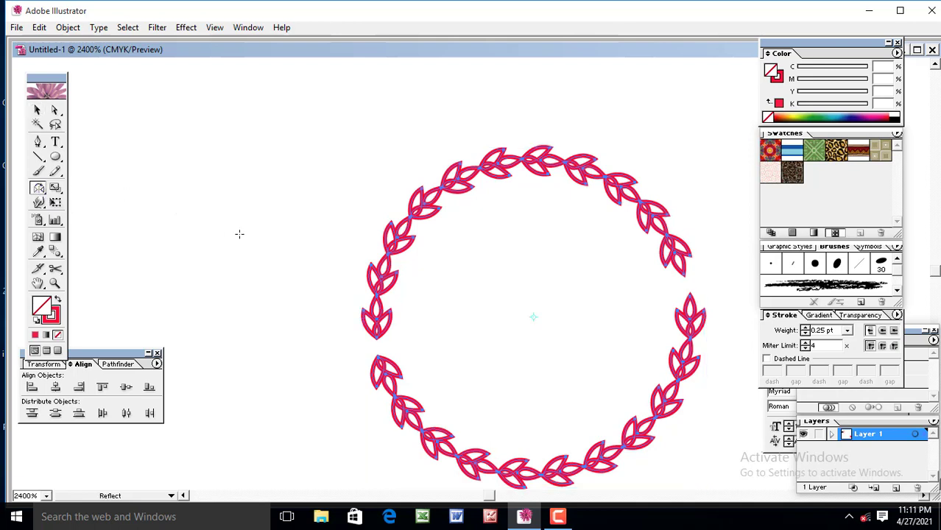
{"action": "double_click", "coordinate": [39, 188]}
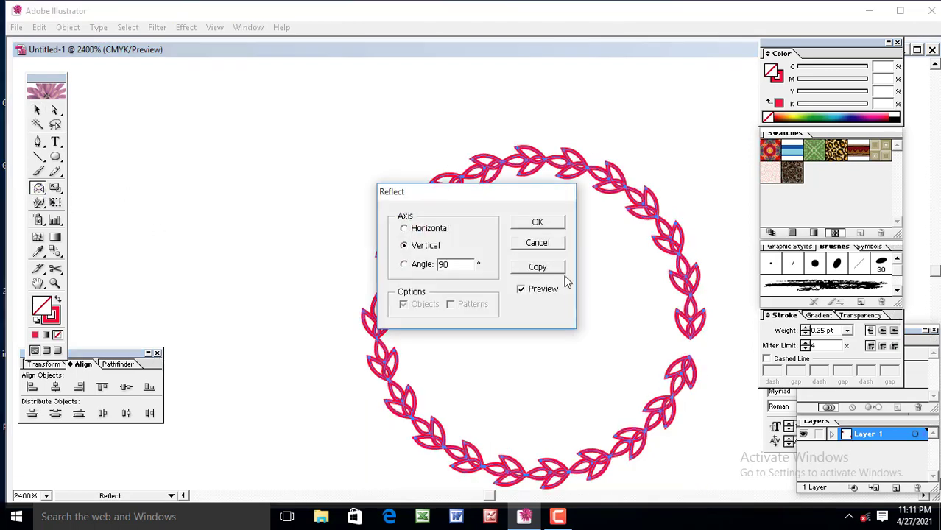
{"action": "left_click_drag", "start_coordinate": [500, 195], "coordinate": [244, 139]}
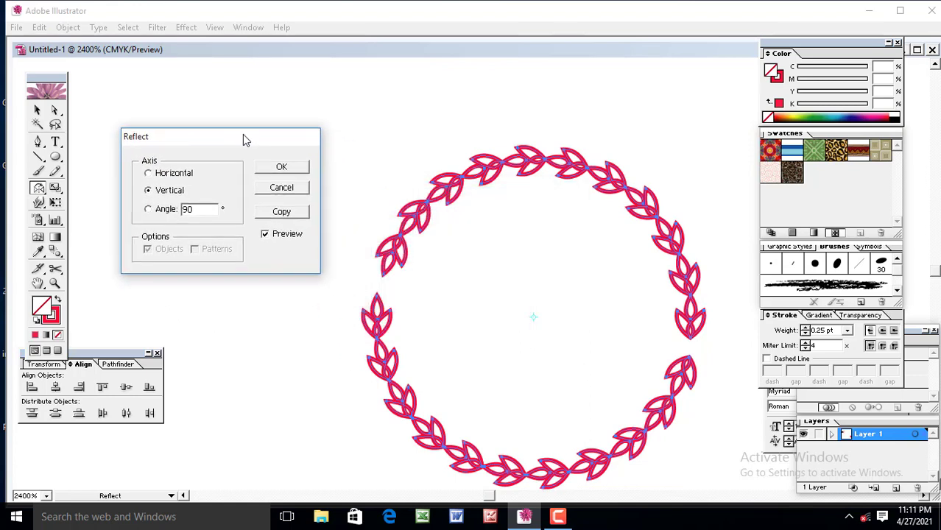
{"action": "left_click", "coordinate": [150, 174]}
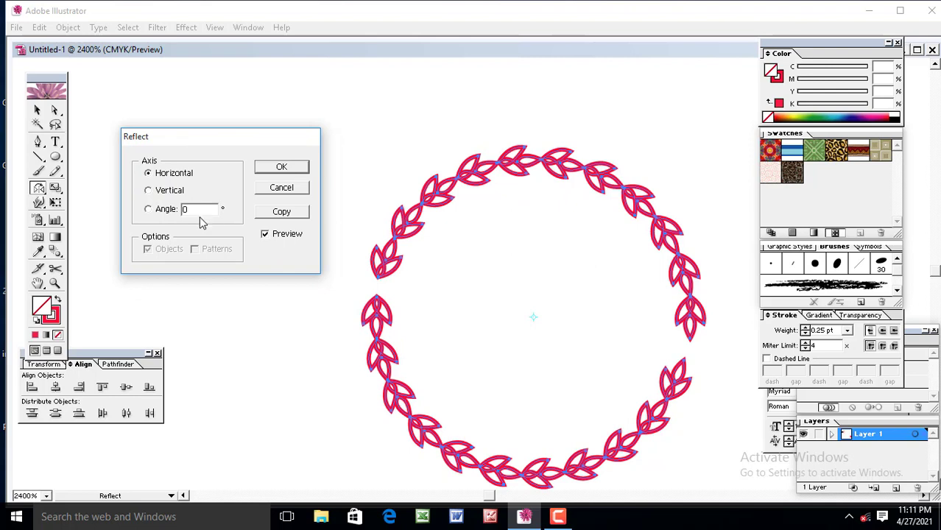
{"action": "left_click_drag", "start_coordinate": [205, 211], "coordinate": [177, 209]}
{"action": "type", "text": "90"}
{"action": "left_click", "coordinate": [282, 167]}
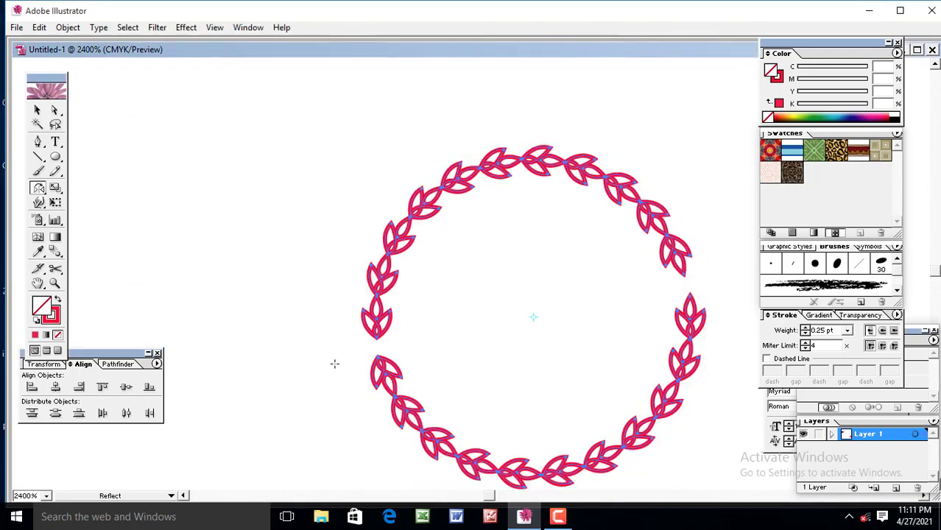
Reflect the leafy ring across an axis at 45°
{"action": "double_click", "coordinate": [38, 188]}
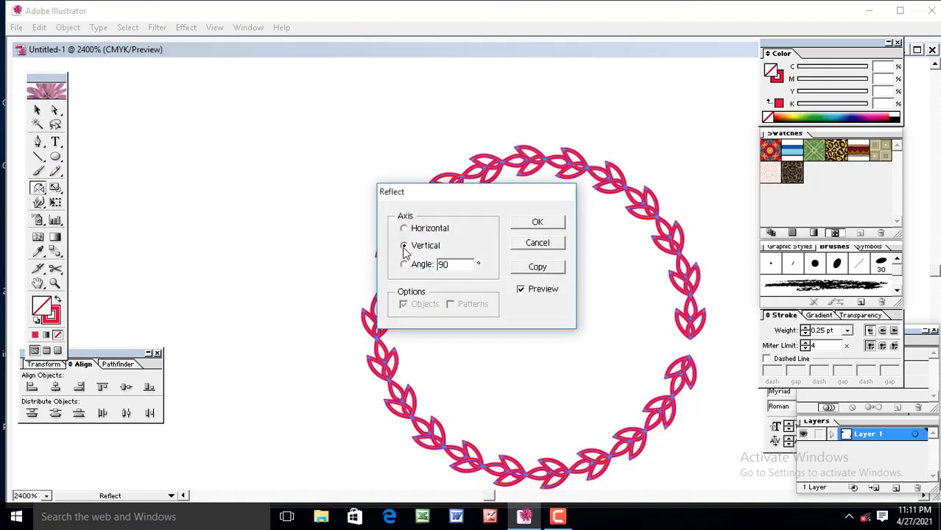
{"action": "left_click_drag", "start_coordinate": [493, 190], "coordinate": [292, 158]}
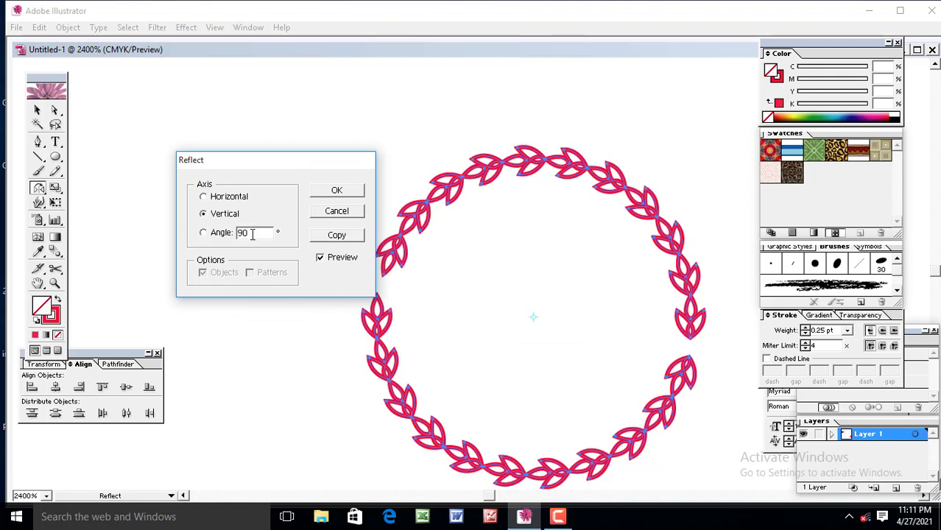
{"action": "left_click_drag", "start_coordinate": [251, 232], "coordinate": [163, 232]}
{"action": "type", "text": "45"}
{"action": "key", "text": "Return"}
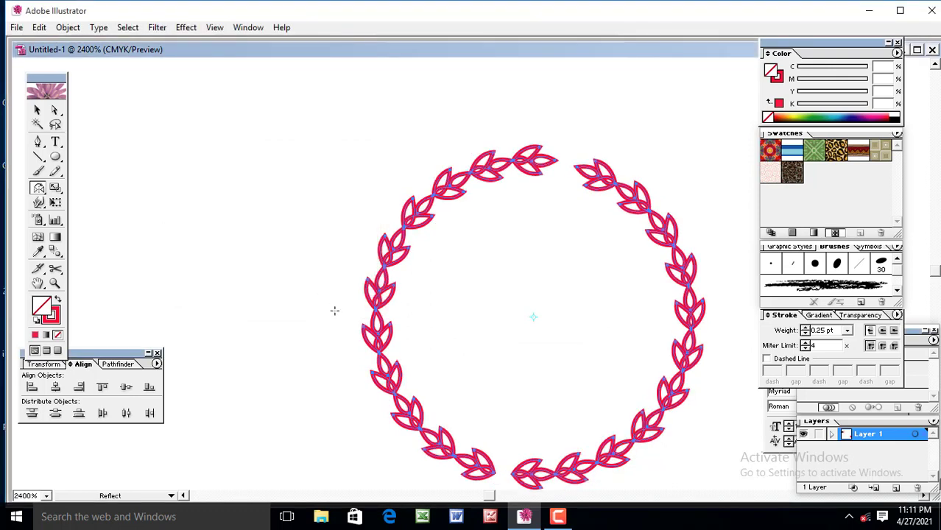
Rotate the leafy ring slightly counterclockwise so its two gaps sit at the ring's top and bottom centre
{"action": "key", "text": "ctrl+minus"}
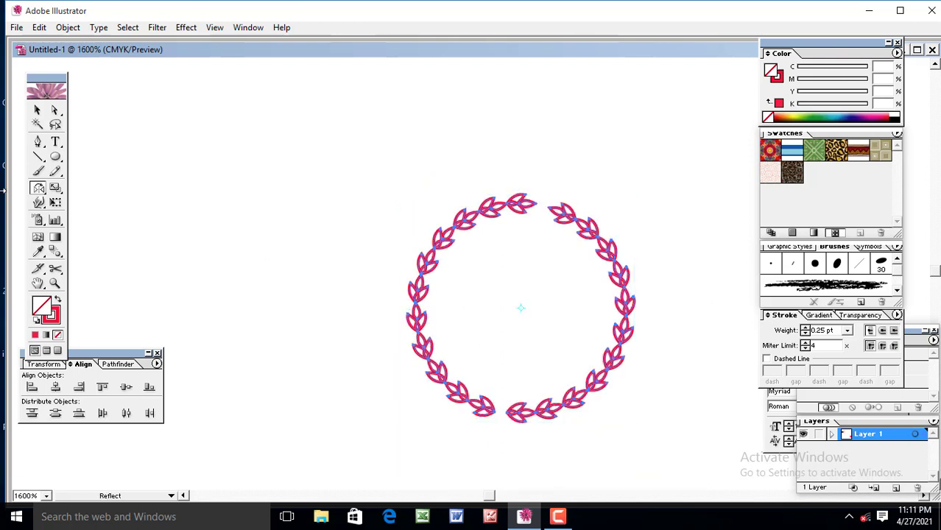
{"action": "left_click", "coordinate": [38, 110]}
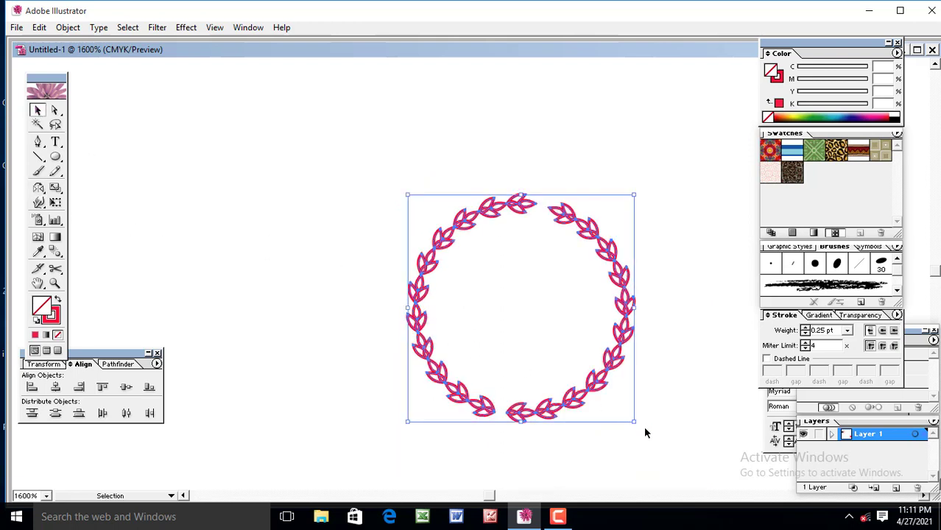
{"action": "left_click_drag", "start_coordinate": [635, 425], "coordinate": [660, 414]}
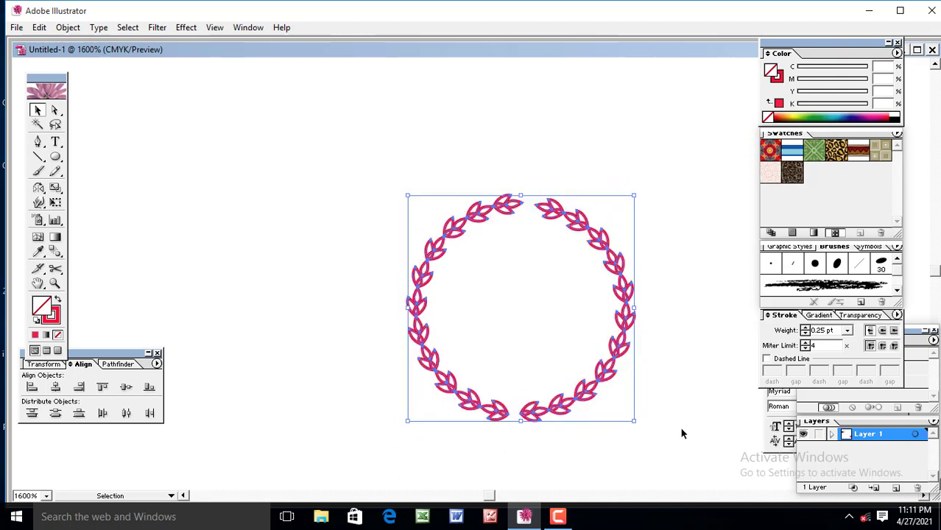
Scale the whole leafy ring down proportionally about its centre to roughly two-thirds of its size
{"action": "left_click", "coordinate": [686, 432]}
{"action": "left_click_drag", "start_coordinate": [365, 178], "coordinate": [669, 397]}
{"action": "key", "text": "shift"}
{"action": "left_click_drag", "start_coordinate": [634, 196], "coordinate": [595, 233]}
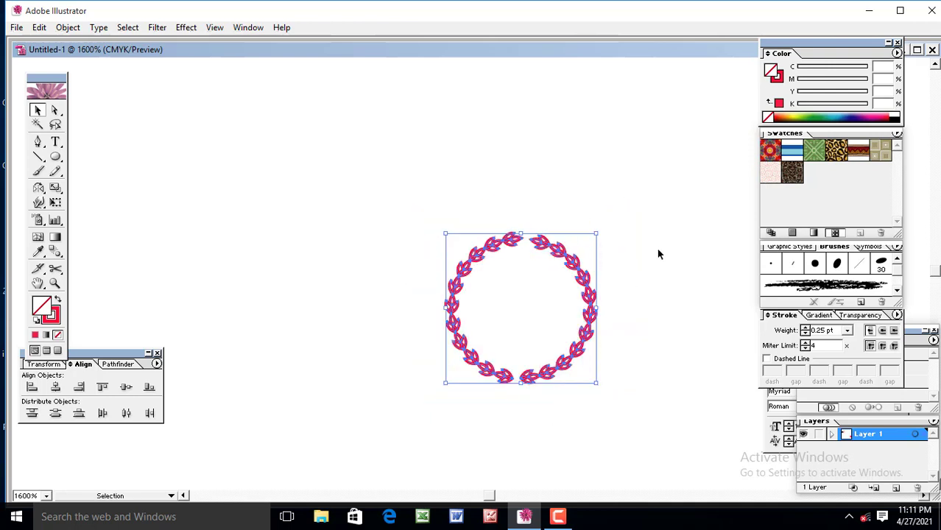
Set the stroke weight of all motifs in the leafy ring to 0.1 pt
{"action": "left_click", "coordinate": [394, 228]}
{"action": "key", "text": "ctrl+a"}
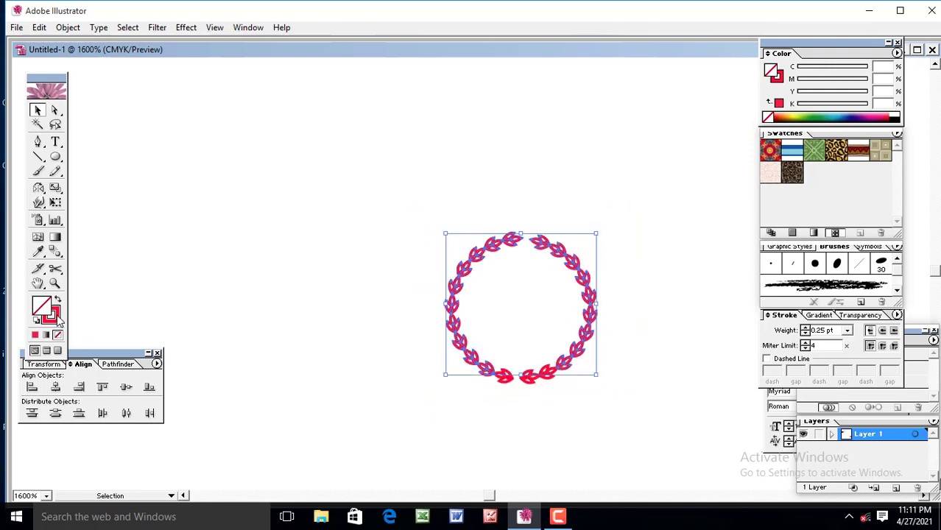
{"action": "left_click_drag", "start_coordinate": [837, 331], "coordinate": [757, 325]}
{"action": "left_click_drag", "start_coordinate": [395, 207], "coordinate": [683, 438]}
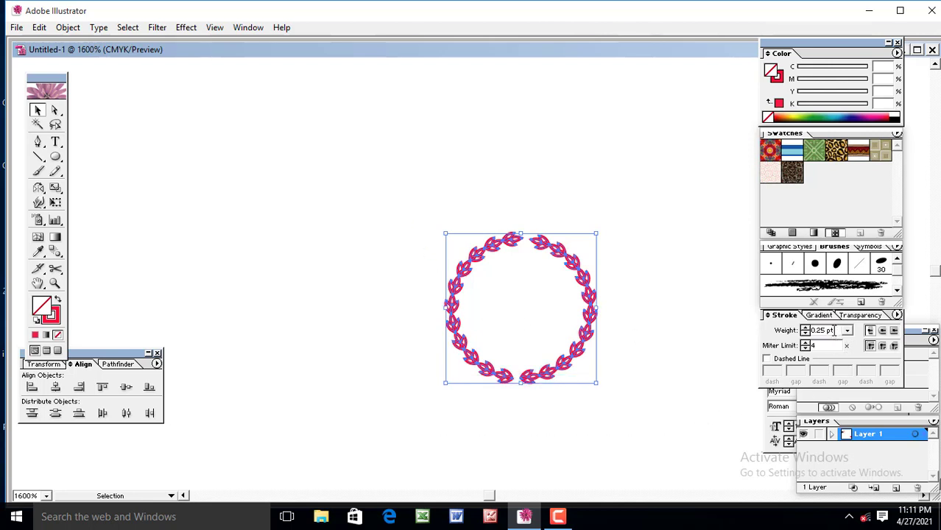
{"action": "left_click_drag", "start_coordinate": [833, 330], "coordinate": [740, 327]}
{"action": "type", "text": "00.1"}
{"action": "key", "text": "Return"}
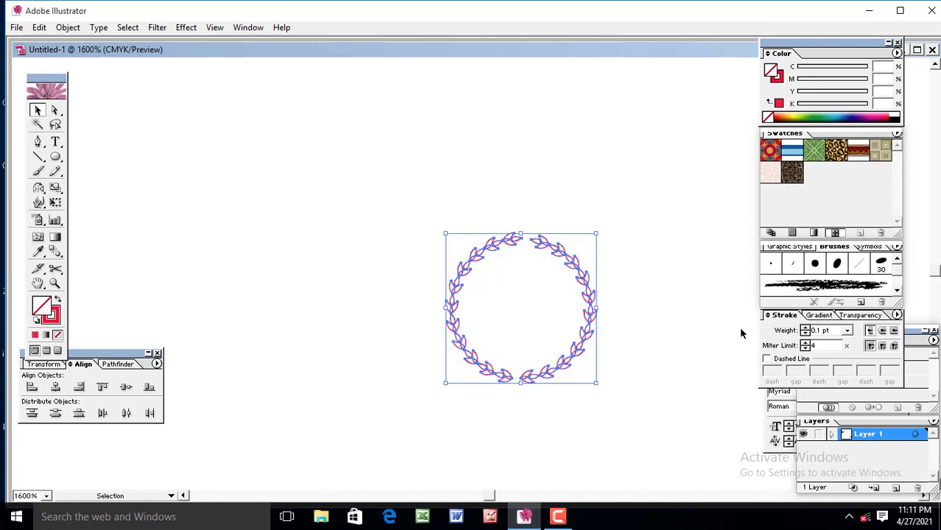
{"action": "left_click", "coordinate": [458, 275]}
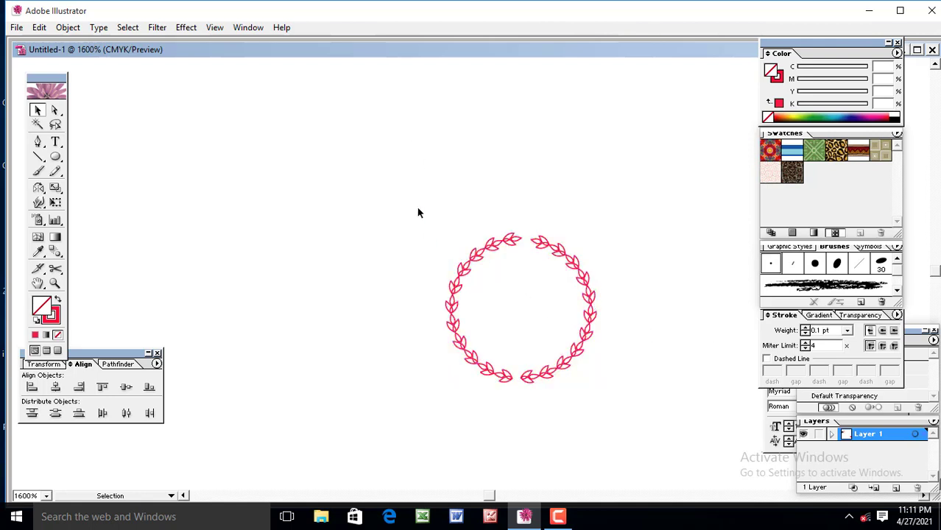
Fill all leaves of the ring with green and remove their red stroke
{"action": "key", "text": "ctrl+plus"}
{"action": "key", "text": "ctrl+plus"}
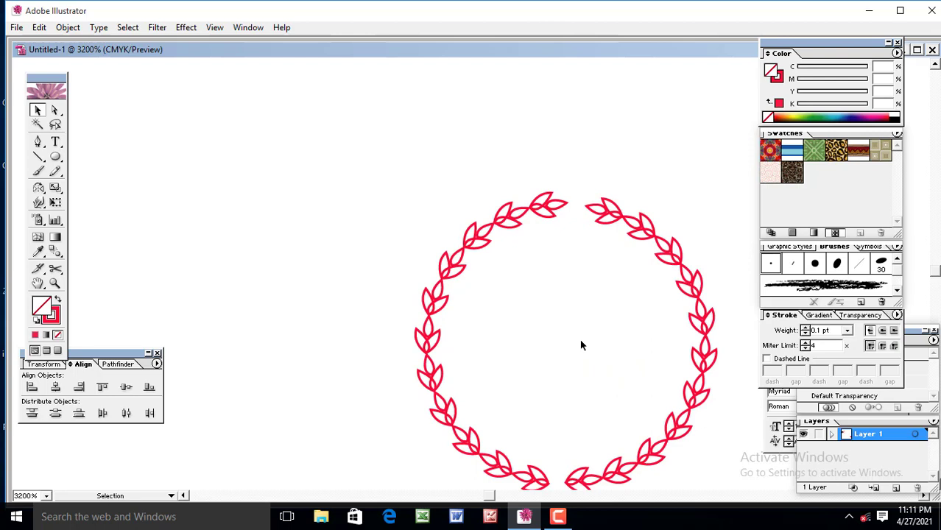
{"action": "key", "text": "ctrl+minus"}
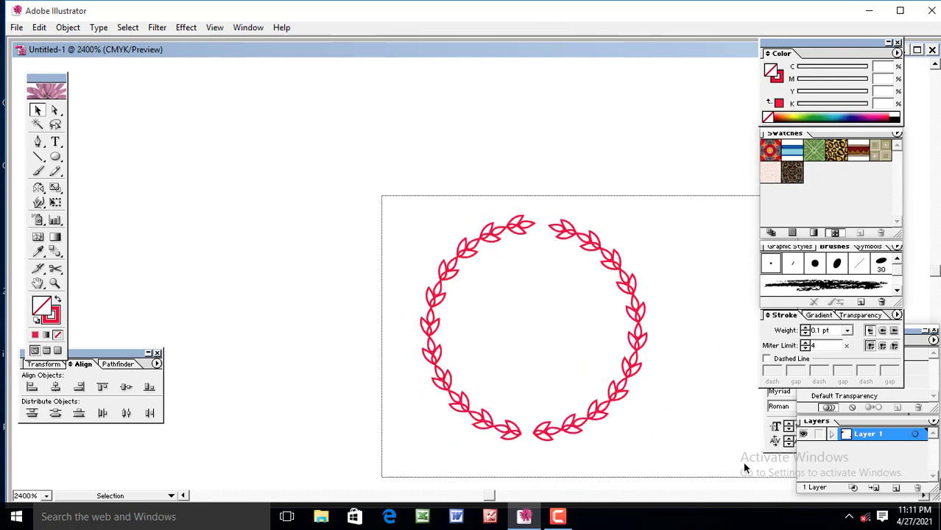
{"action": "key", "text": "ctrl+a"}
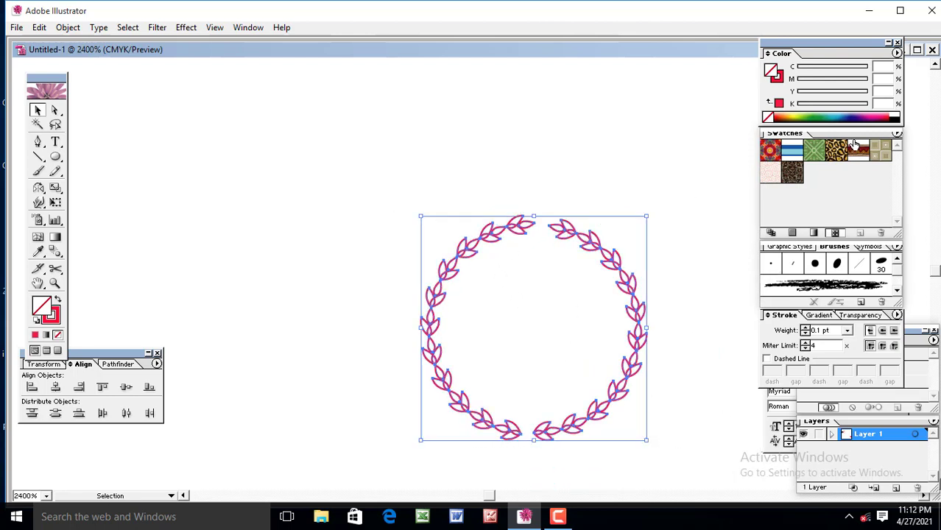
{"action": "left_click", "coordinate": [818, 115]}
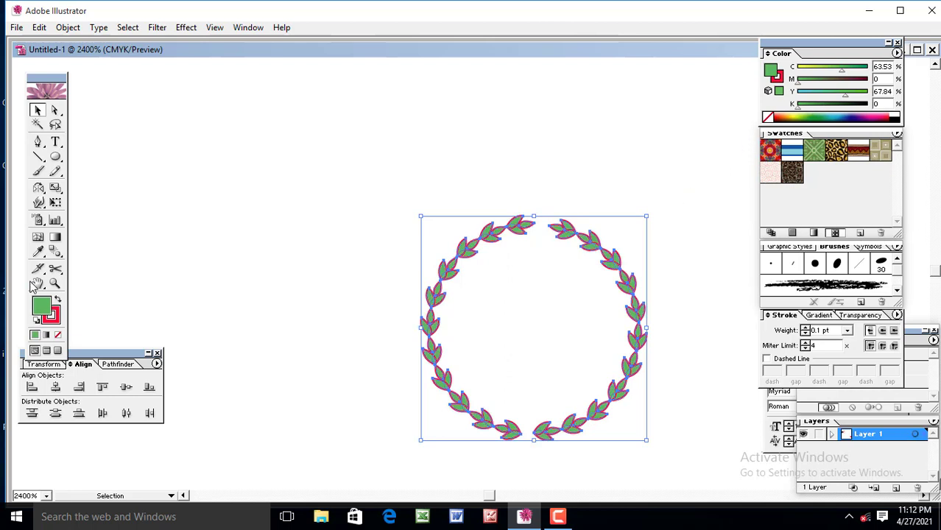
{"action": "left_click", "coordinate": [56, 321]}
{"action": "left_click", "coordinate": [58, 335]}
{"action": "left_click", "coordinate": [252, 284]}
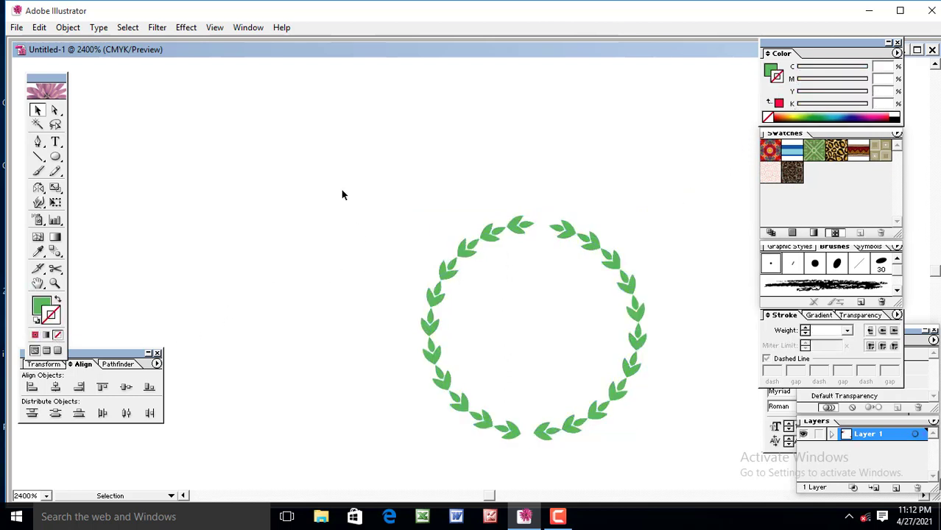
Enlarge the green wreath proportionally about its centre and move it up and left on the canvas
{"action": "left_click_drag", "start_coordinate": [342, 191], "coordinate": [681, 455]}
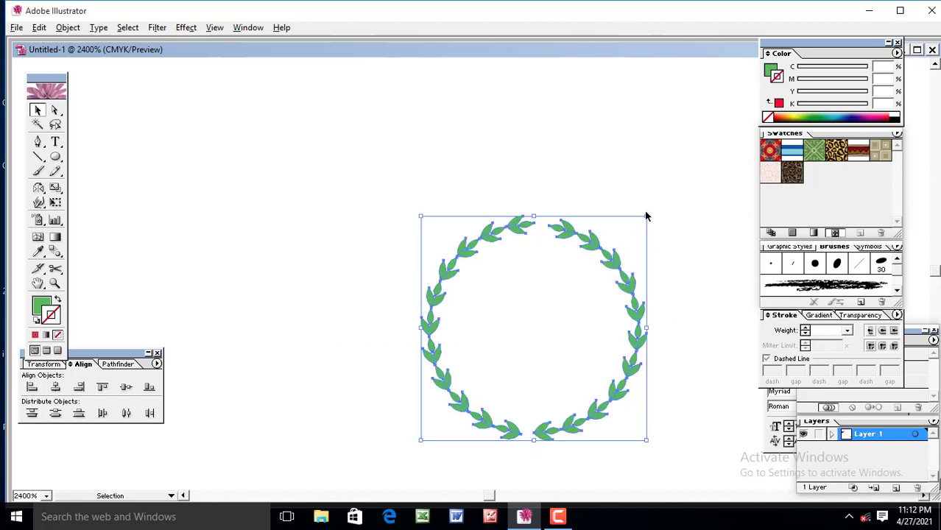
{"action": "left_click_drag", "start_coordinate": [647, 217], "coordinate": [629, 232]}
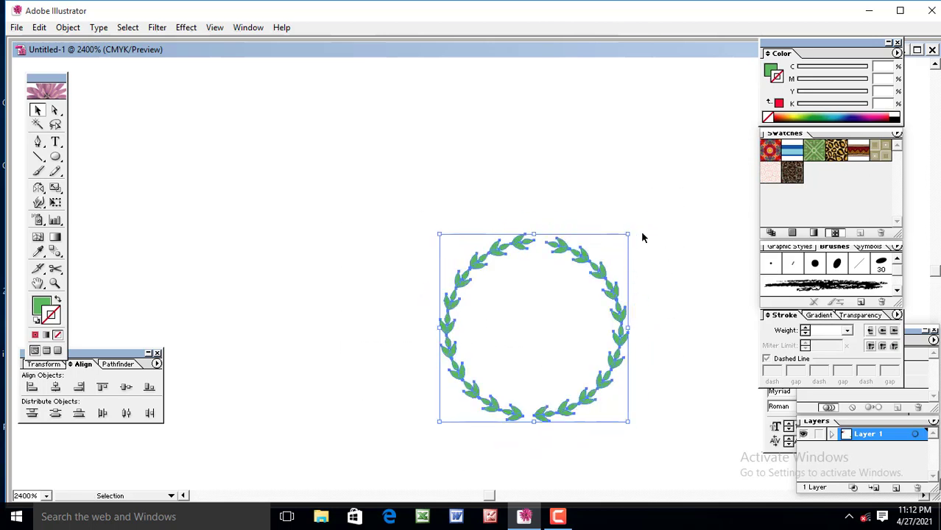
{"action": "left_click", "coordinate": [478, 235]}
{"action": "left_click_drag", "start_coordinate": [402, 210], "coordinate": [668, 387]}
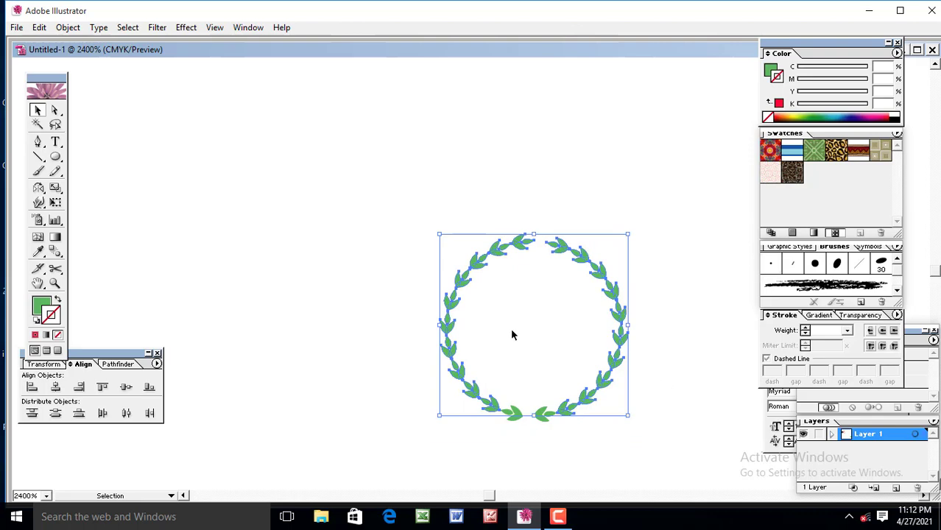
{"action": "left_click_drag", "start_coordinate": [410, 203], "coordinate": [667, 453]}
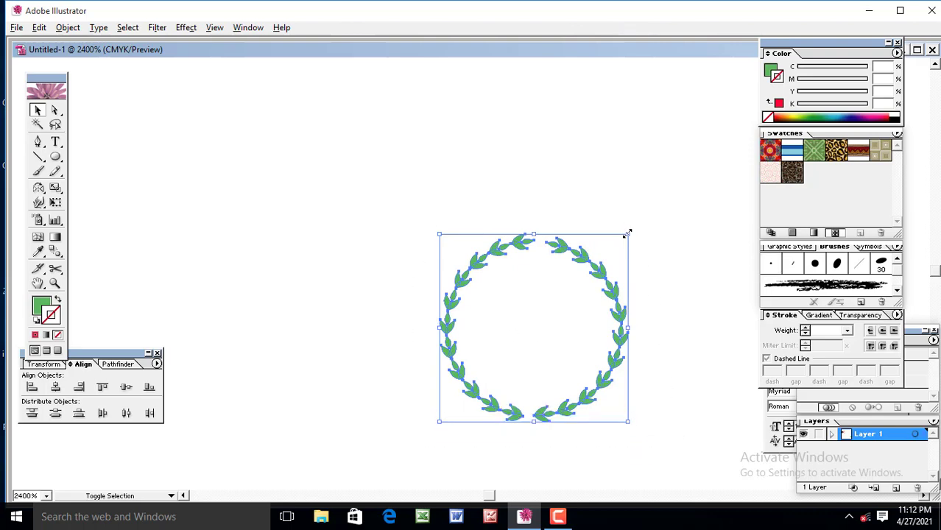
{"action": "left_click_drag", "start_coordinate": [627, 232], "coordinate": [666, 197]}
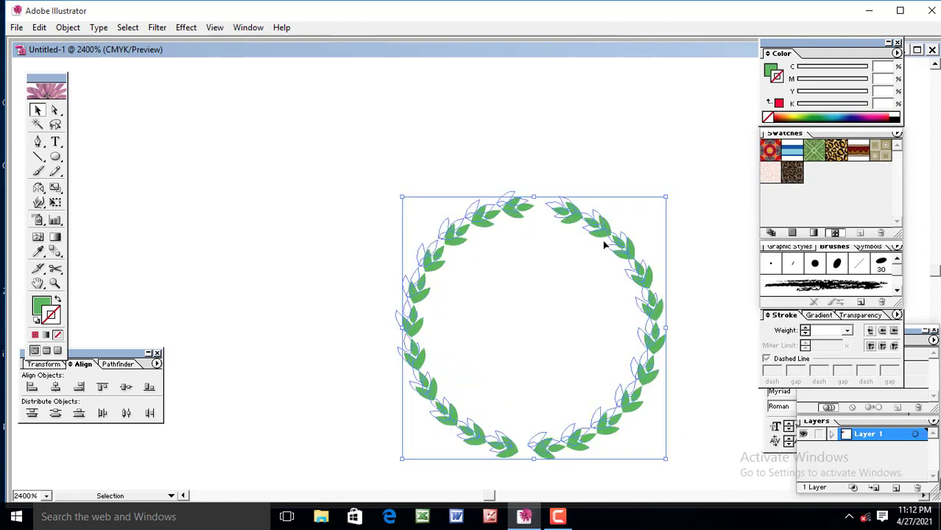
{"action": "left_click_drag", "start_coordinate": [605, 246], "coordinate": [450, 141]}
{"action": "left_click", "coordinate": [626, 252]}
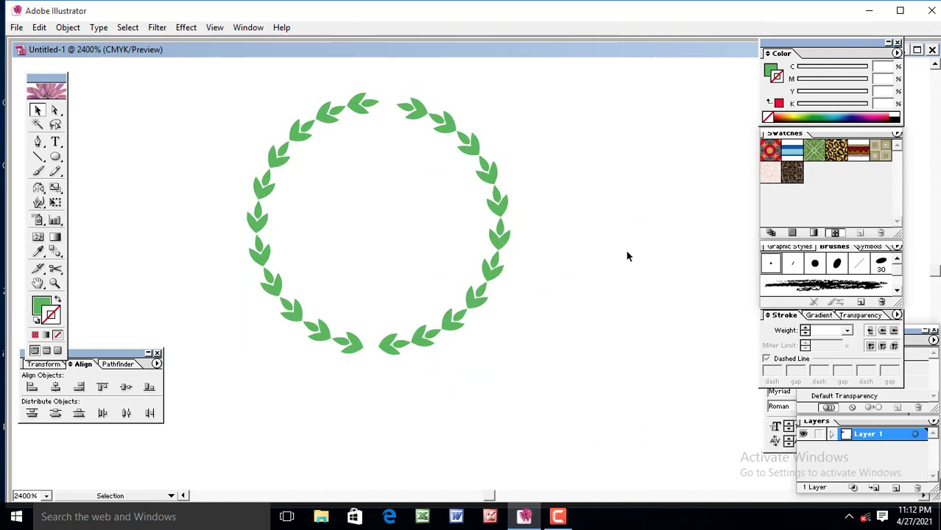
Delete the green wreath and draw a small green ellipse without a stroke on the empty canvas
{"action": "left_click_drag", "start_coordinate": [252, 109], "coordinate": [547, 372]}
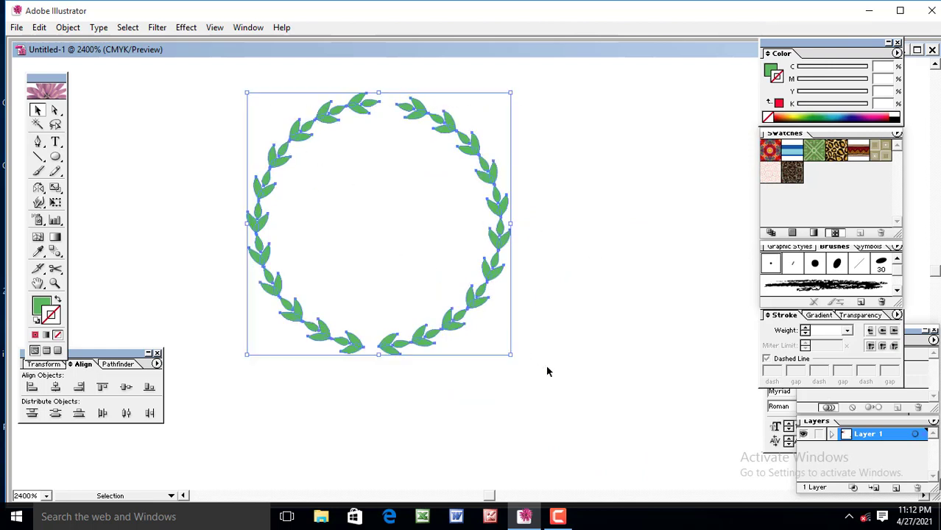
{"action": "key", "text": "Delete"}
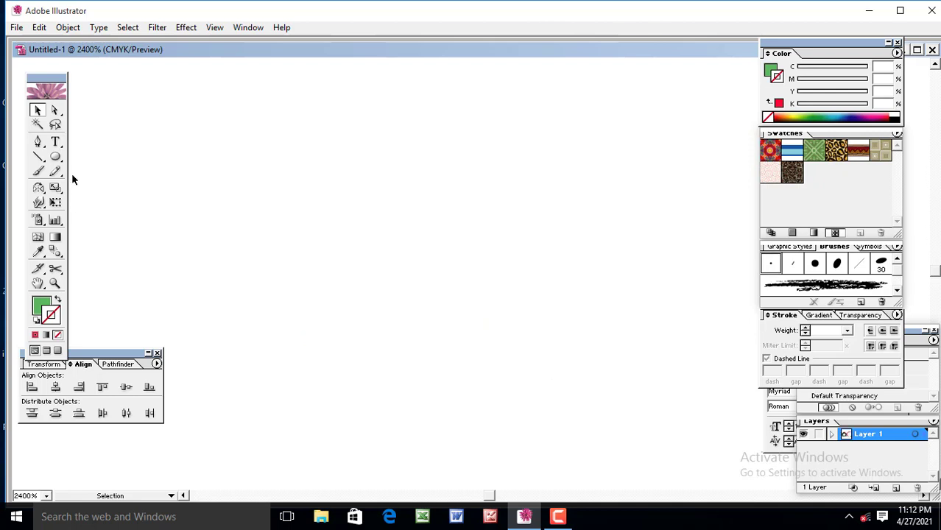
{"action": "left_click", "coordinate": [57, 159]}
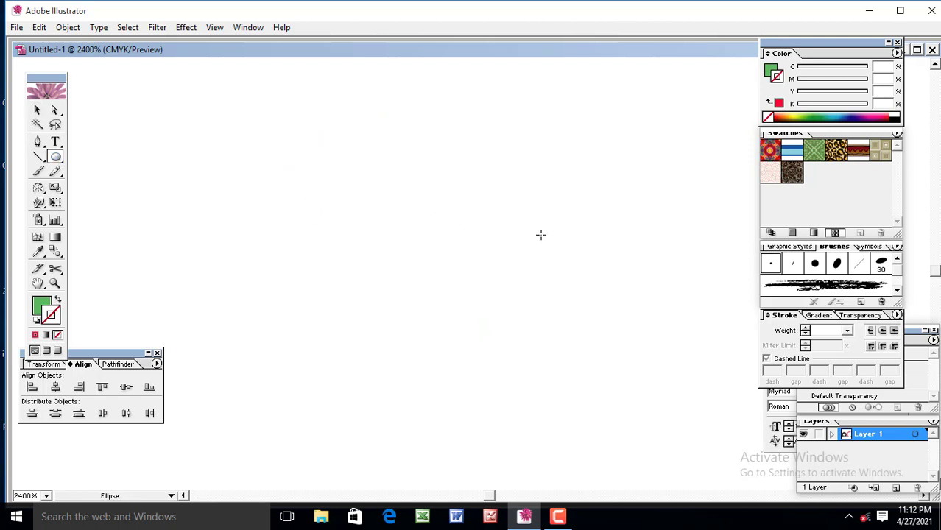
{"action": "mouse_move", "coordinate": [538, 234]}
{"action": "left_mouse_down"}
{"action": "mouse_move", "coordinate": [560, 259]}
{"action": "mouse_move", "coordinate": [552, 252]}
{"action": "left_mouse_up"}
{"action": "left_click", "coordinate": [38, 110]}
{"action": "left_click", "coordinate": [532, 349]}
{"action": "left_click", "coordinate": [544, 245]}
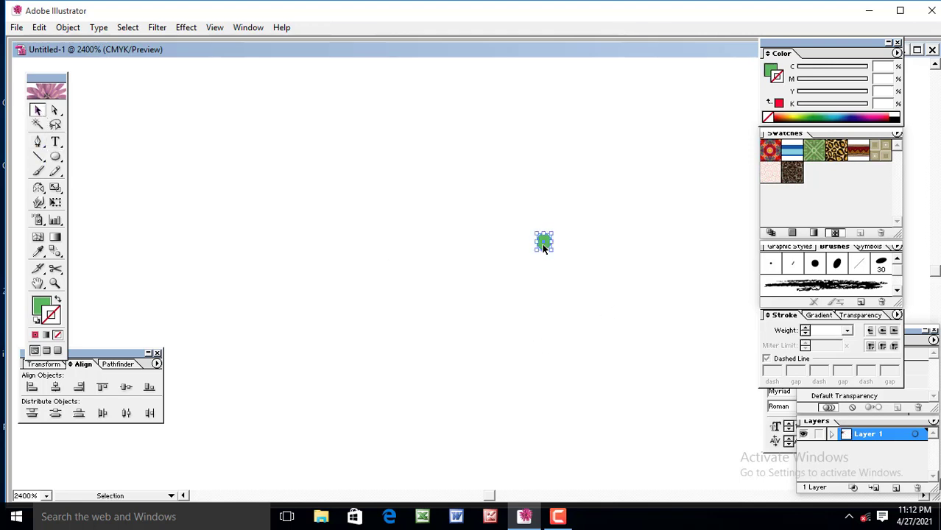
Copy the small ellipse far to the left and align both ellipses on their vertical centres
{"action": "left_click_drag", "start_coordinate": [543, 245], "coordinate": [568, 272]}
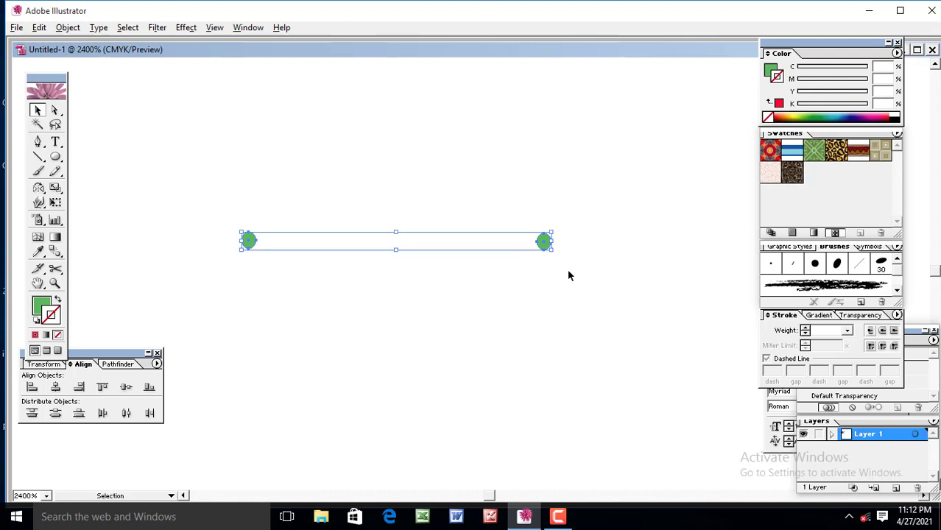
{"action": "left_click", "coordinate": [125, 388]}
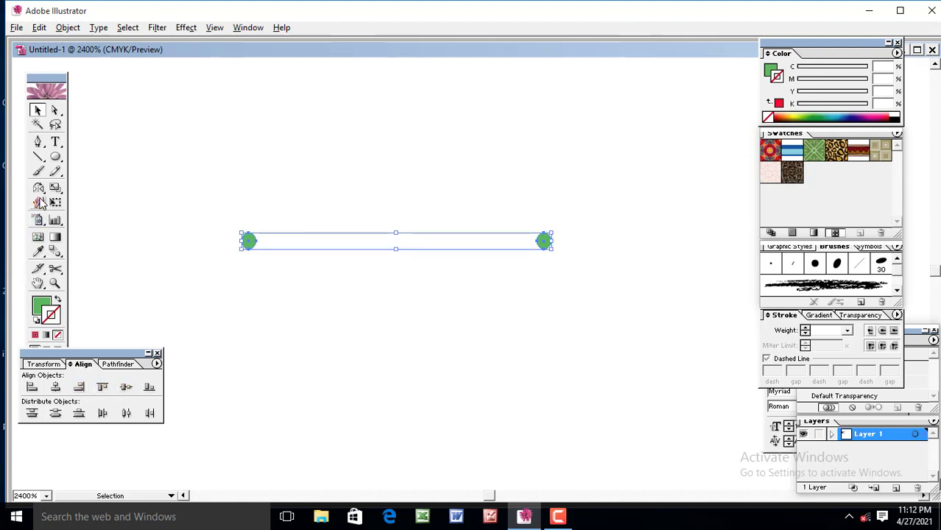
Rotate a copy of the ellipse pair slightly clockwise about its midpoint, leaving a narrow gap beside each original
{"action": "left_click", "coordinate": [39, 190]}
{"action": "left_click_drag", "start_coordinate": [38, 190], "coordinate": [61, 197]}
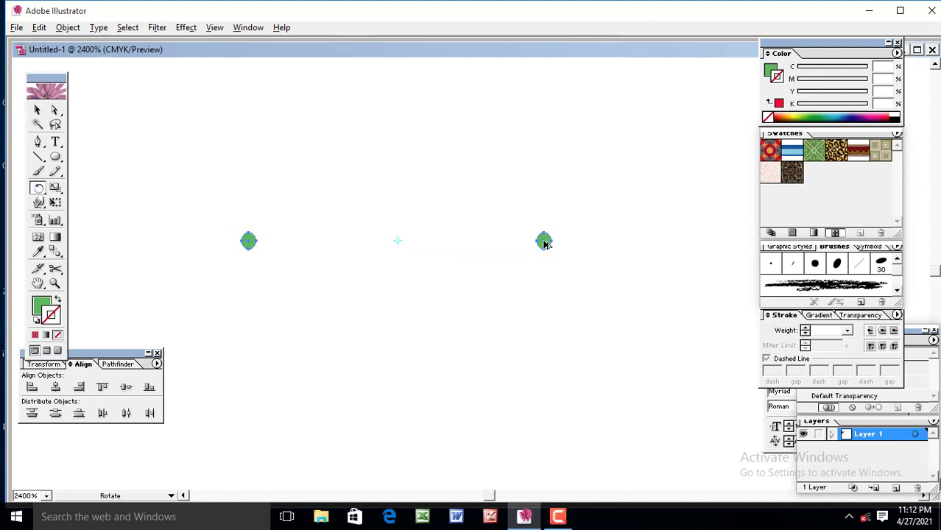
{"action": "left_click_drag", "start_coordinate": [544, 243], "coordinate": [541, 265]}
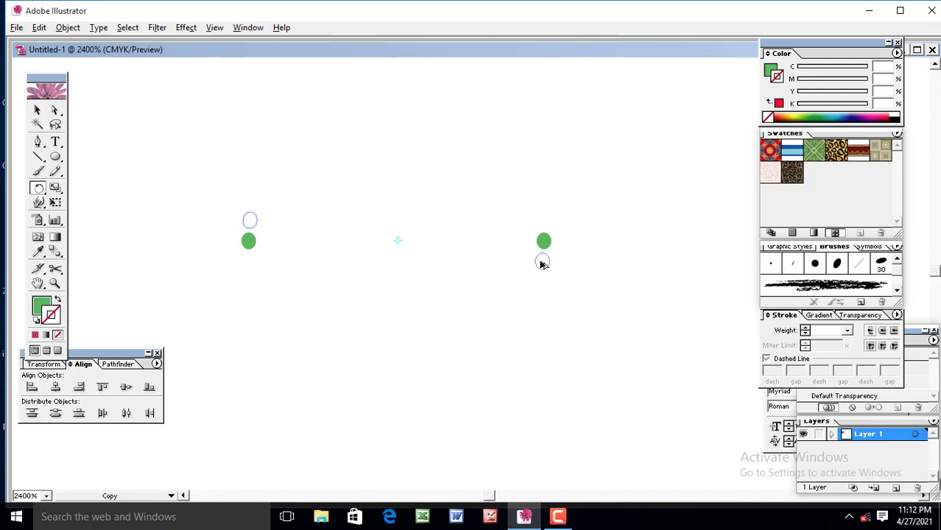
{"action": "left_click_drag", "start_coordinate": [541, 264], "coordinate": [541, 264]}
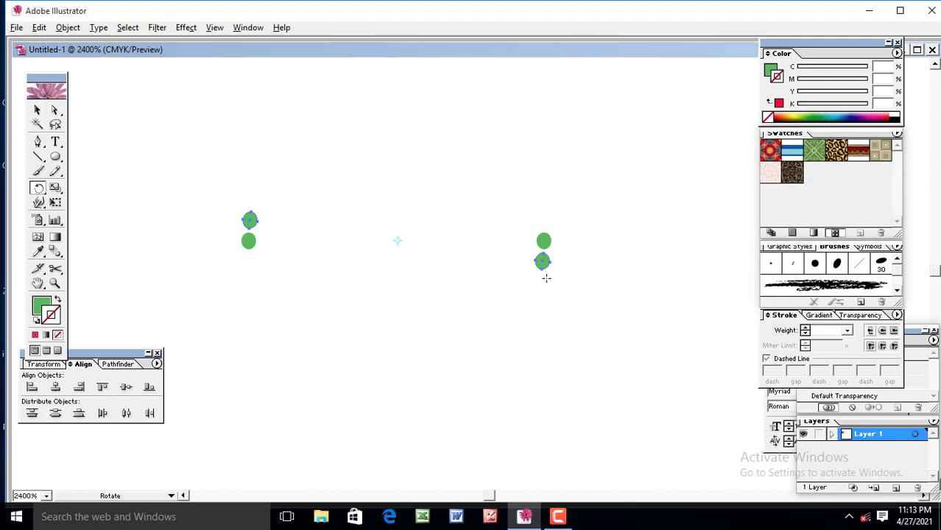
Repeat the rotated copy of the ellipse pair until the dots form a full circle
{"action": "key", "text": "ctrl+d"}
{"action": "key", "text": "ctrl+d"}
{"action": "key", "text": "ctrl+d"}
{"action": "key", "text": "ctrl+d"}
{"action": "key", "text": "ctrl+d"}
{"action": "key", "text": "ctrl+d"}
{"action": "key", "text": "ctrl+d"}
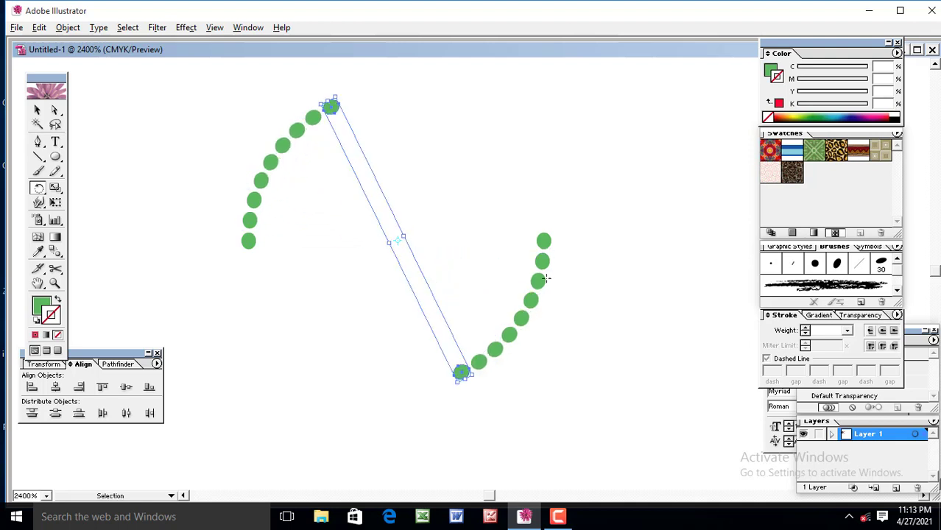
{"action": "key", "text": "ctrl+d"}
{"action": "key", "text": "ctrl+d"}
{"action": "key", "text": "ctrl+d"}
{"action": "key", "text": "ctrl+d"}
{"action": "key", "text": "ctrl+d"}
{"action": "key", "text": "ctrl+d"}
{"action": "key", "text": "ctrl+d"}
{"action": "key", "text": "ctrl+d"}
{"action": "key", "text": "ctrl+d"}
{"action": "key", "text": "ctrl+d"}
{"action": "key", "text": "ctrl+d"}
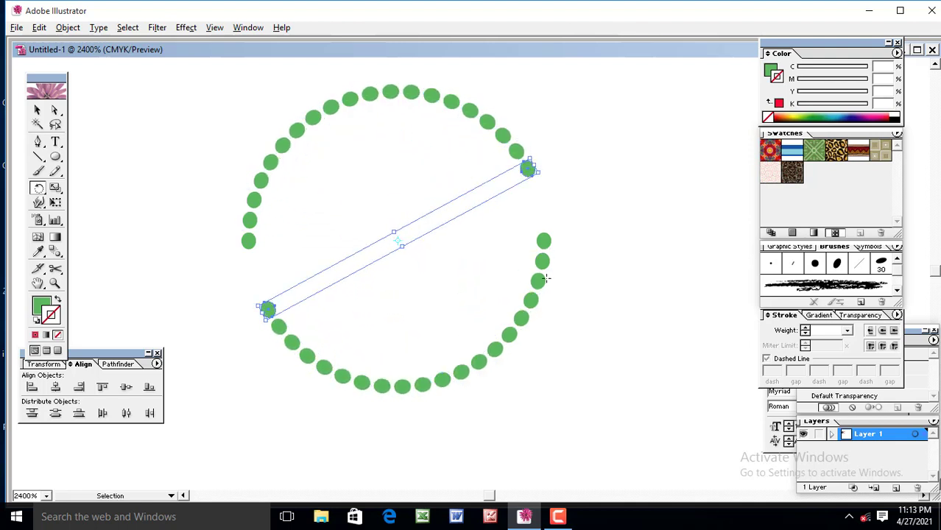
{"action": "key", "text": "ctrl+d"}
{"action": "key", "text": "ctrl+d"}
{"action": "key", "text": "ctrl+d"}
{"action": "key", "text": "ctrl+d"}
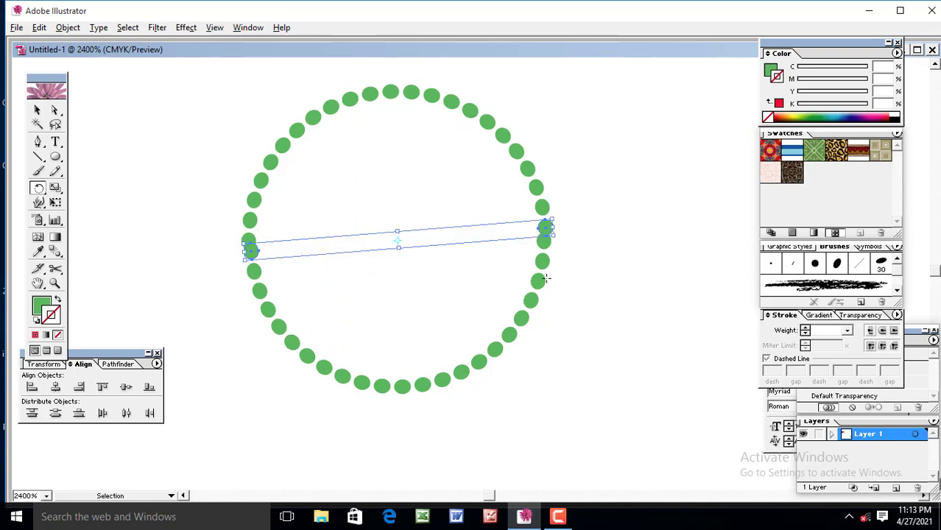
Undo the last rotated ellipse pairs and repeat the rotated copy to close the circle again
{"action": "key", "text": "ctrl+d"}
{"action": "key", "text": "ctrl+z"}
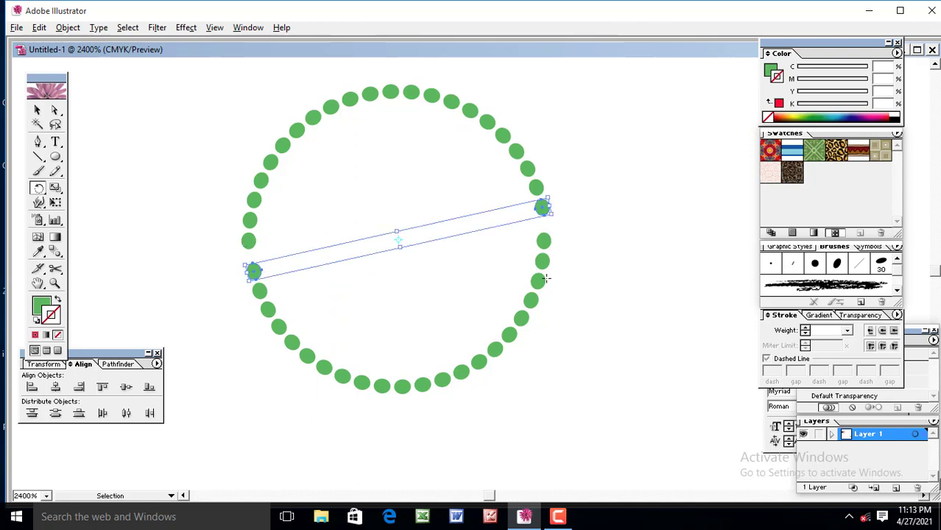
{"action": "key", "text": "v"}
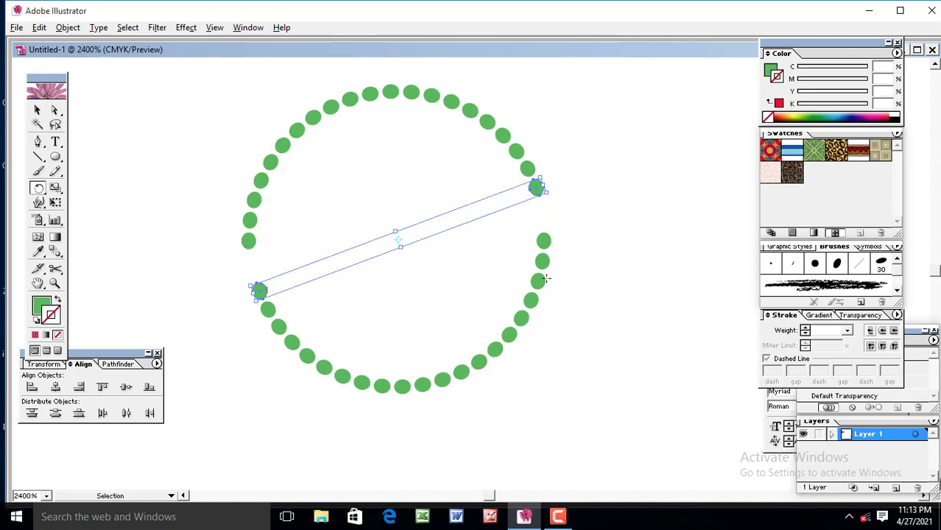
{"action": "key", "text": "ctrl+d"}
{"action": "key", "text": "ctrl+d"}
{"action": "key", "text": "r"}
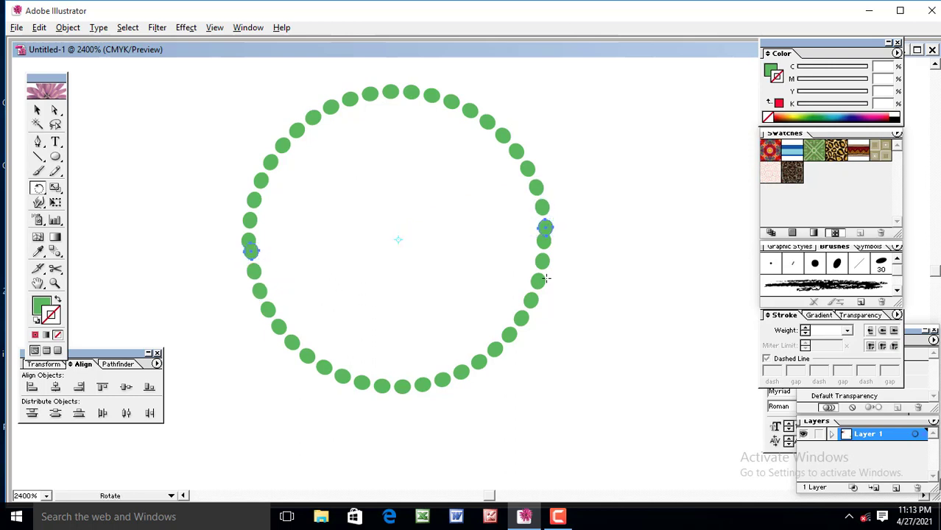
Delete one of the two overlapping ellipses on each of the left and right sides of the dotted ring
{"action": "left_click", "coordinate": [37, 110]}
{"action": "left_click", "coordinate": [175, 218]}
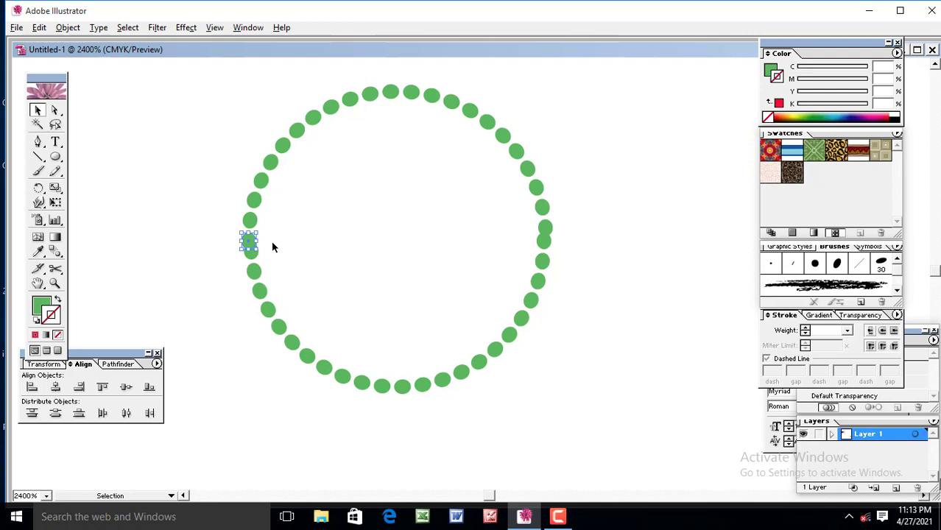
{"action": "key", "text": "Delete"}
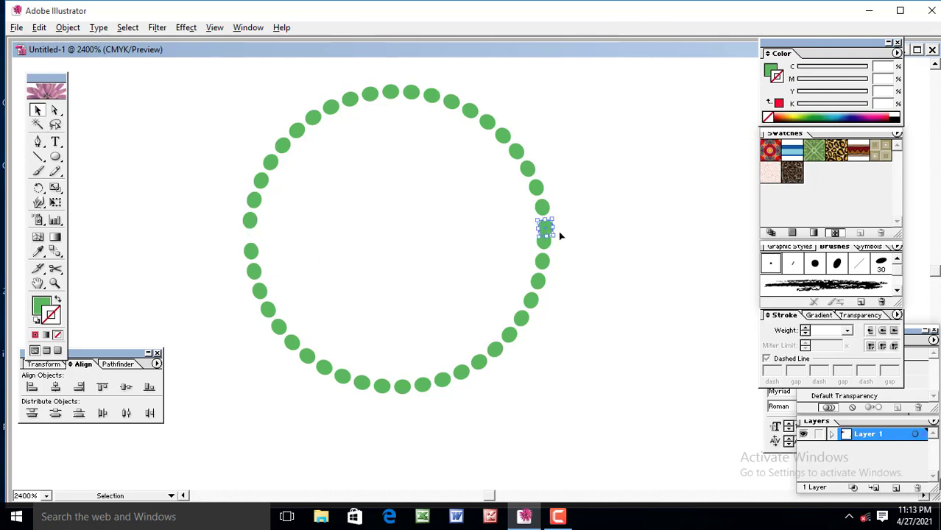
{"action": "key", "text": "Delete"}
Try deleting all ellipses of the dotted ring and undo the deletion
{"action": "left_click_drag", "start_coordinate": [304, 183], "coordinate": [628, 412]}
{"action": "key", "text": "Delete"}
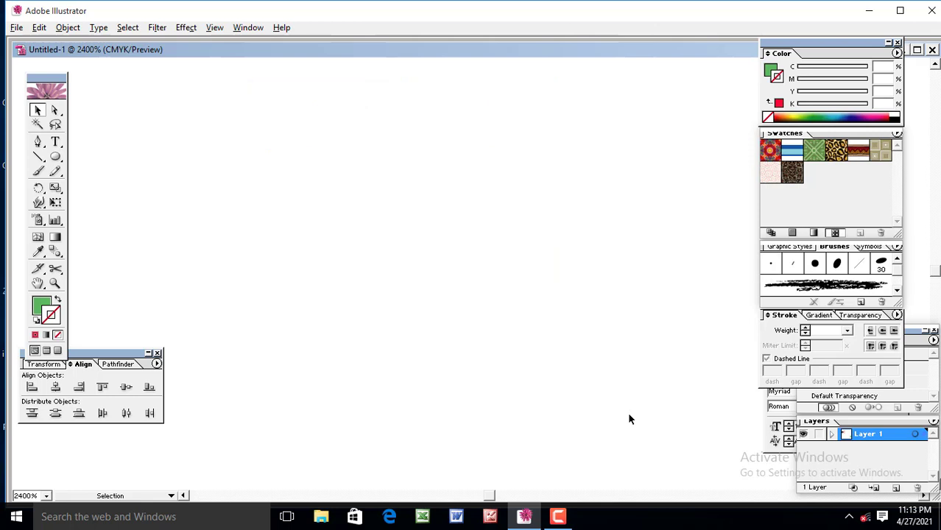
{"action": "key", "text": "ctrl+z"}
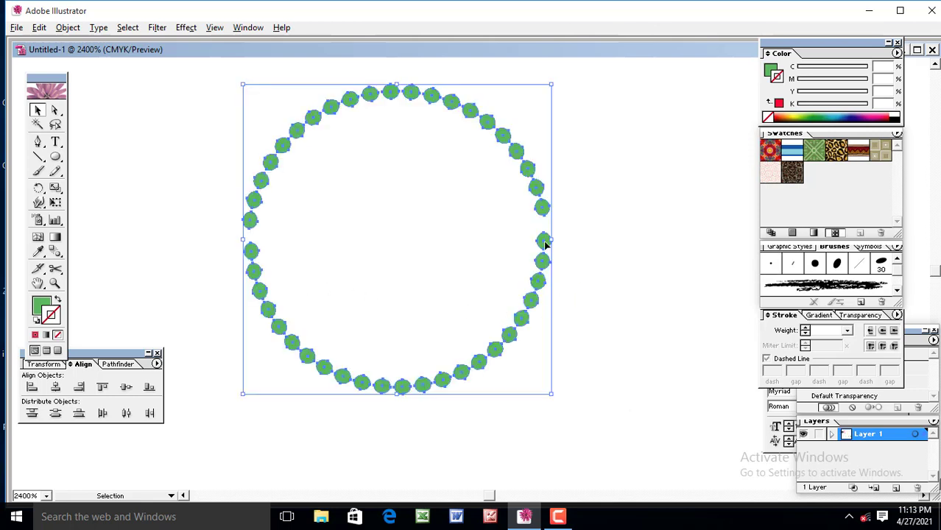
Move one ellipse out to the right of the dotted ring and delete all the remaining ellipses of the ring
{"action": "left_click_drag", "start_coordinate": [548, 246], "coordinate": [687, 241]}
{"action": "left_click", "coordinate": [668, 320]}
{"action": "left_click_drag", "start_coordinate": [295, 78], "coordinate": [632, 394]}
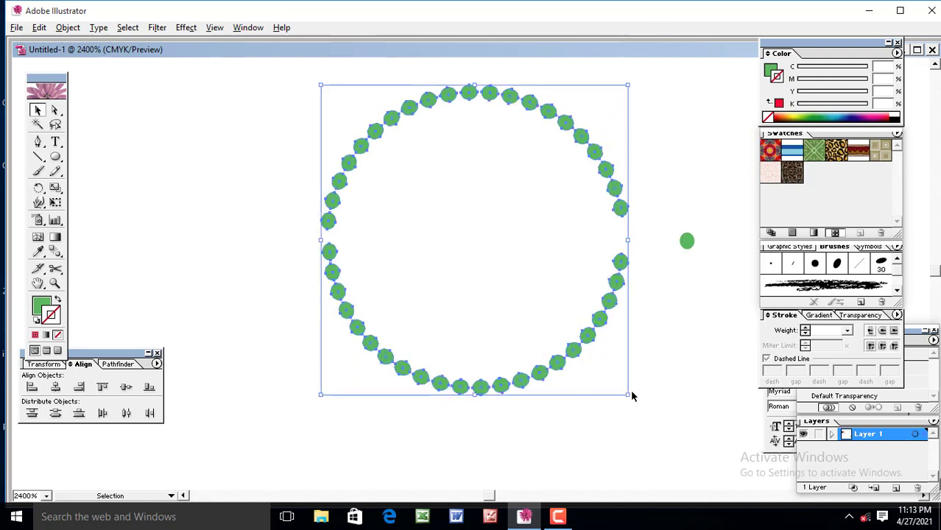
{"action": "key", "text": "Delete"}
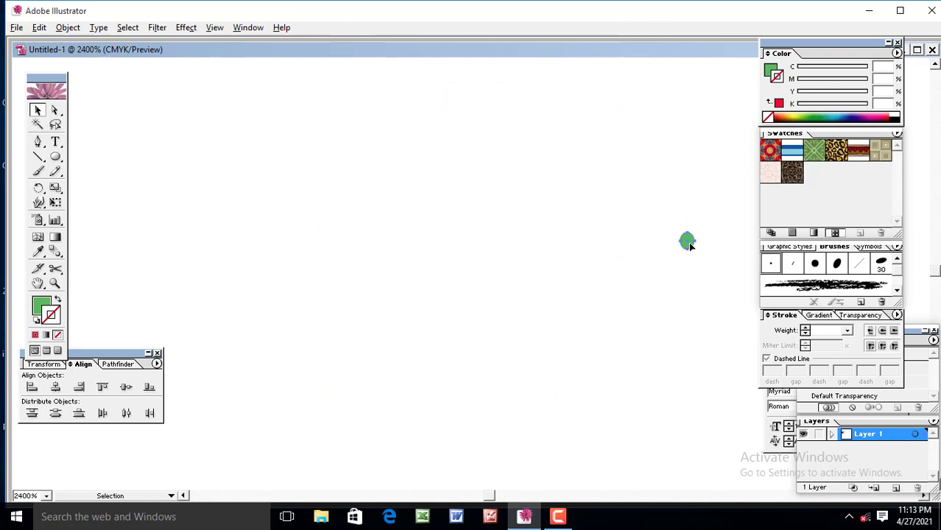
Place two green ellipses well apart on a horizontal line and align their vertical centres
{"action": "mouse_move", "coordinate": [689, 243]}
{"action": "left_mouse_down"}
{"action": "mouse_move", "coordinate": [336, 227]}
{"action": "mouse_move", "coordinate": [324, 239]}
{"action": "mouse_move", "coordinate": [677, 293]}
{"action": "left_mouse_up"}
{"action": "left_click", "coordinate": [590, 251]}
{"action": "left_click", "coordinate": [126, 387]}
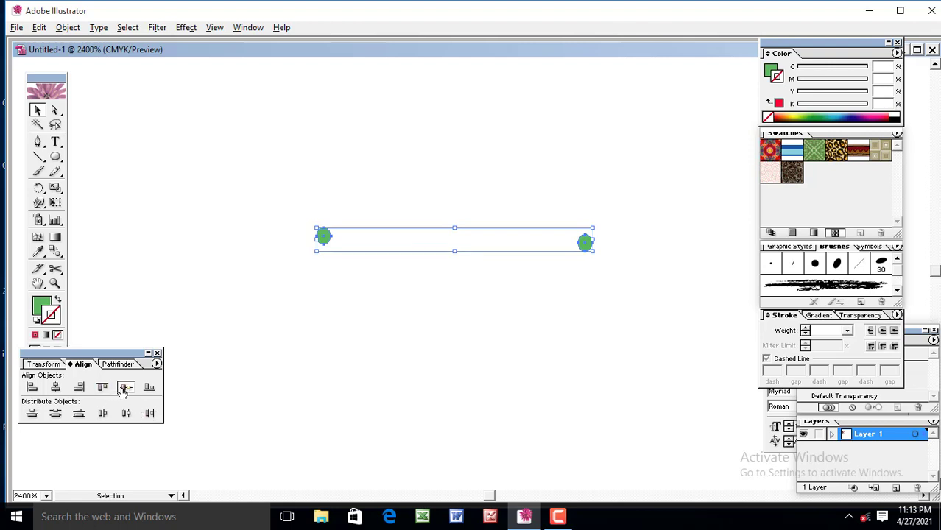
Rotate a copy of the ellipse pair about its centre by one dot and repeat it into a full ring, undoing the overlapping last pair
{"action": "left_click", "coordinate": [38, 187]}
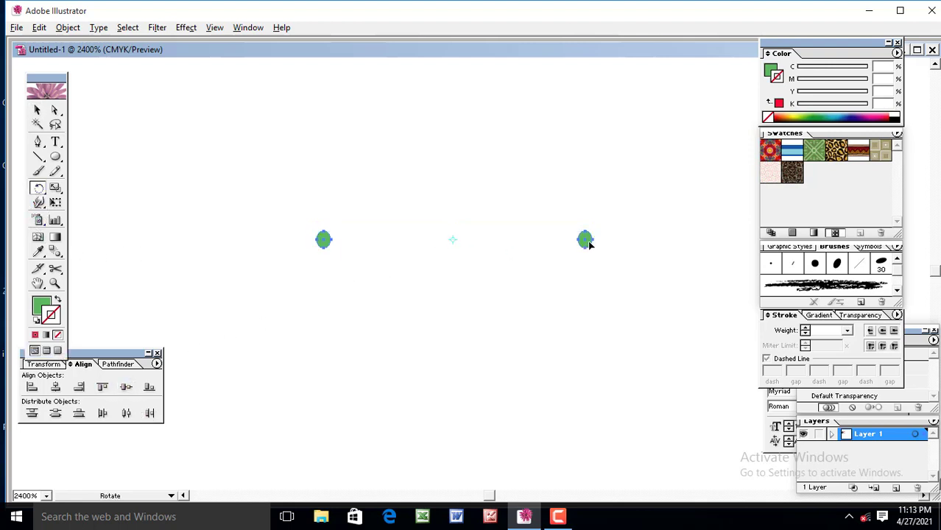
{"action": "left_click_drag", "start_coordinate": [590, 244], "coordinate": [586, 264]}
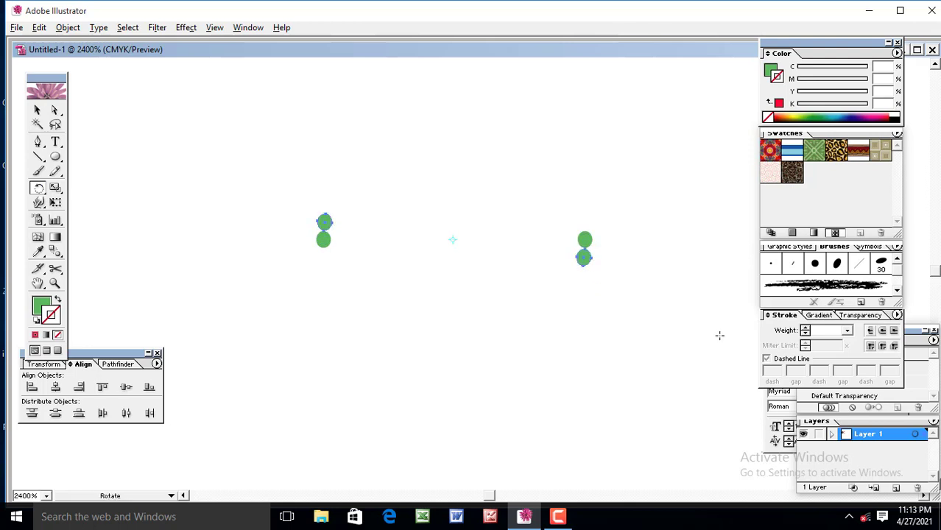
{"action": "key", "text": "ctrl+d"}
{"action": "key", "text": "ctrl+d"}
{"action": "key", "text": "ctrl+d"}
{"action": "key", "text": "ctrl+d"}
{"action": "key", "text": "ctrl+d"}
{"action": "key", "text": "ctrl+d"}
{"action": "key", "text": "ctrl+d"}
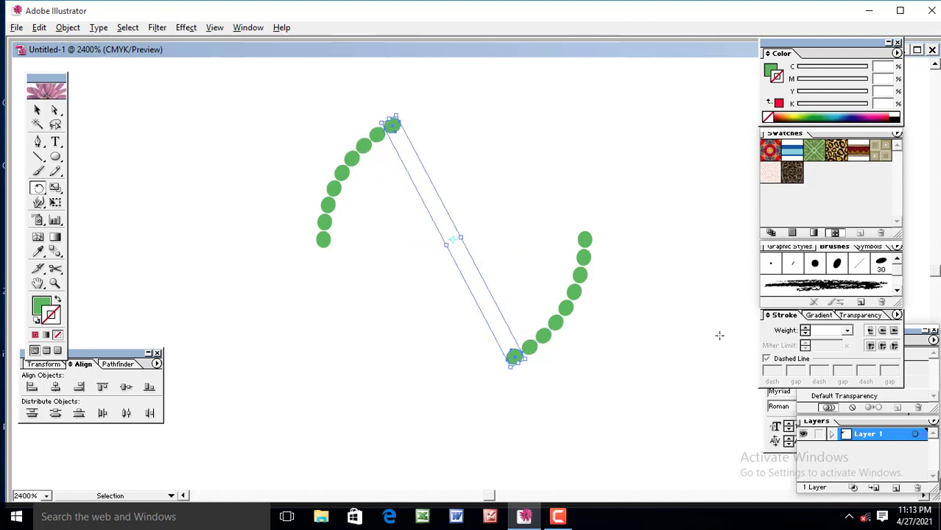
{"action": "key", "text": "ctrl+d"}
{"action": "key", "text": "ctrl+d"}
{"action": "key", "text": "ctrl+d"}
{"action": "key", "text": "ctrl+d"}
{"action": "key", "text": "ctrl+d"}
{"action": "key", "text": "ctrl+d"}
{"action": "key", "text": "ctrl+d"}
{"action": "key", "text": "ctrl+d"}
{"action": "key", "text": "ctrl+d"}
{"action": "key", "text": "ctrl+d"}
{"action": "key", "text": "ctrl+d"}
{"action": "key", "text": "ctrl+d"}
{"action": "key", "text": "ctrl+d"}
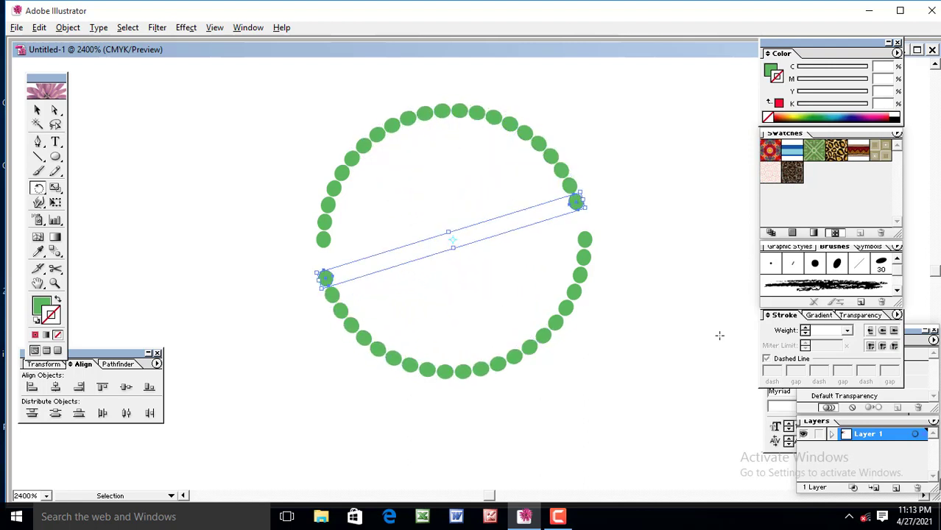
{"action": "key", "text": "ctrl+d"}
{"action": "key", "text": "ctrl+d"}
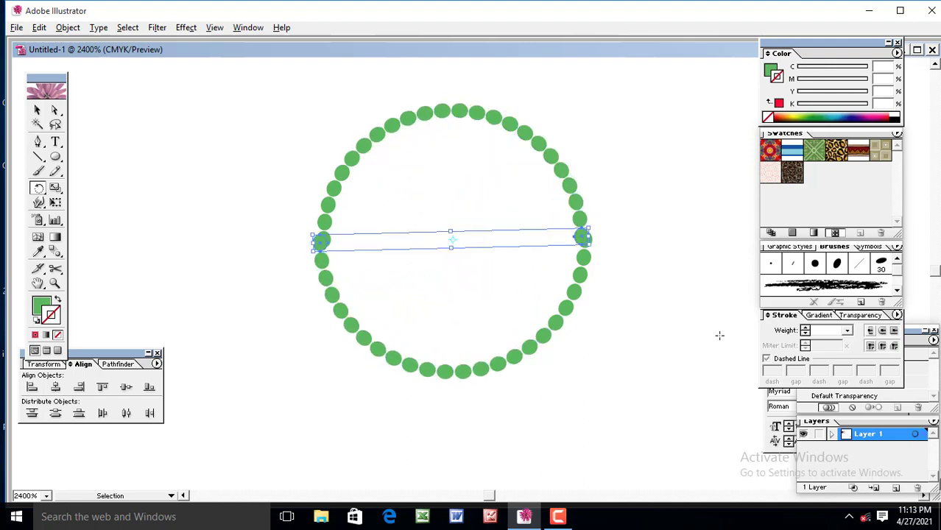
{"action": "key", "text": "ctrl+z"}
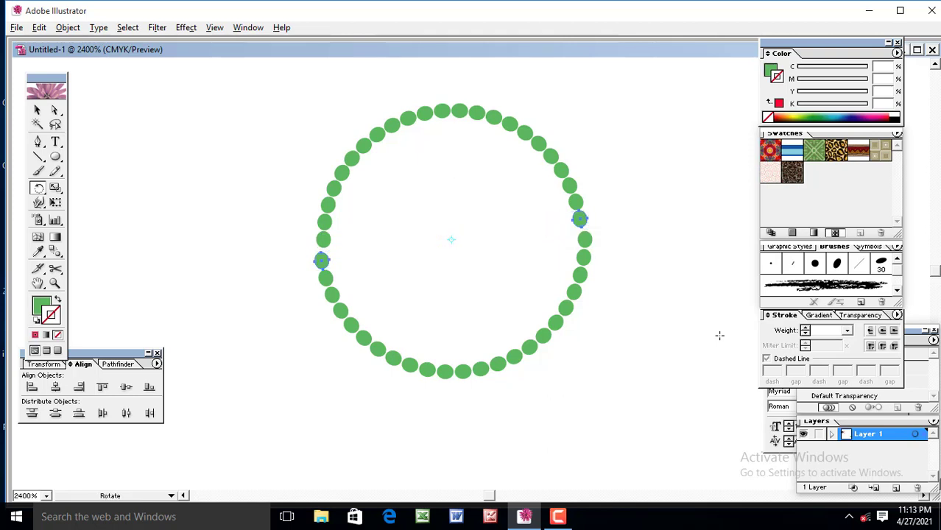
Select the whole dotted ring and scale it down to a small circle about its centre
{"action": "left_click", "coordinate": [37, 110]}
{"action": "left_click", "coordinate": [194, 183]}
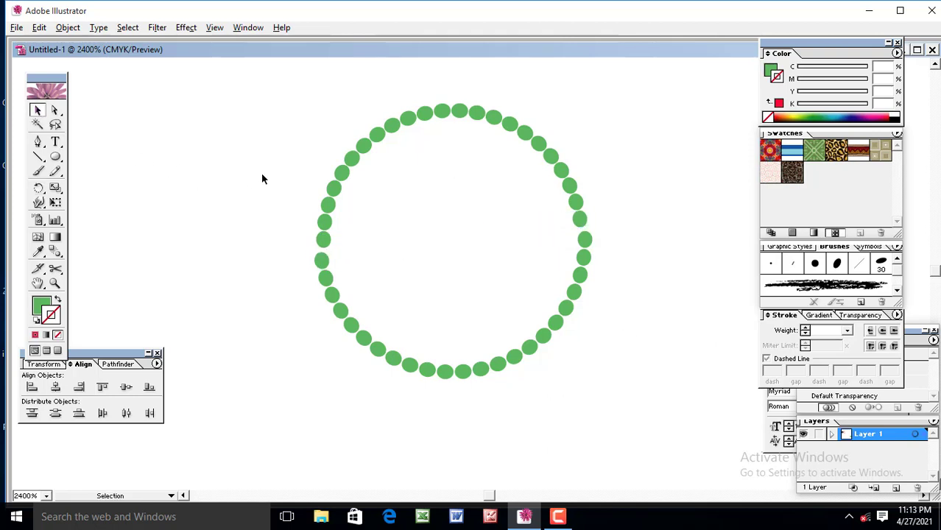
{"action": "left_click_drag", "start_coordinate": [229, 121], "coordinate": [658, 420]}
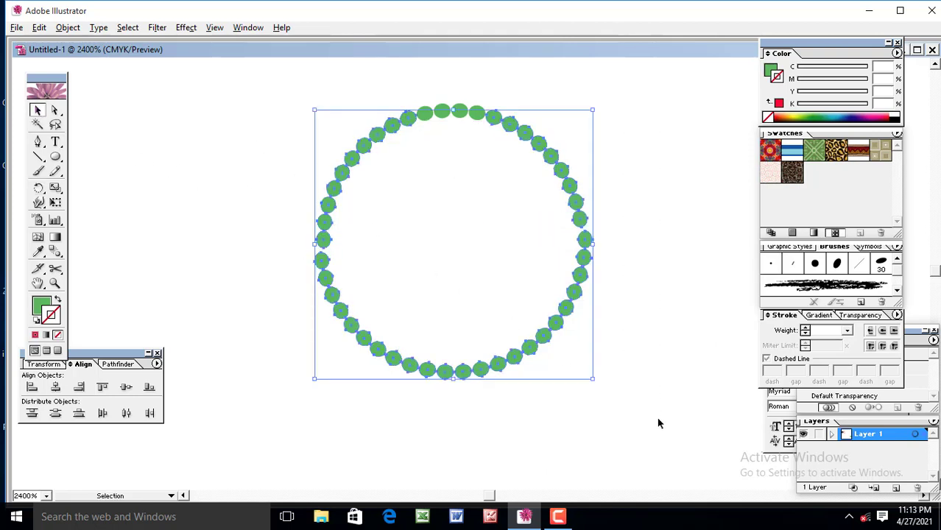
{"action": "left_click", "coordinate": [707, 356]}
{"action": "left_click_drag", "start_coordinate": [266, 88], "coordinate": [614, 389]}
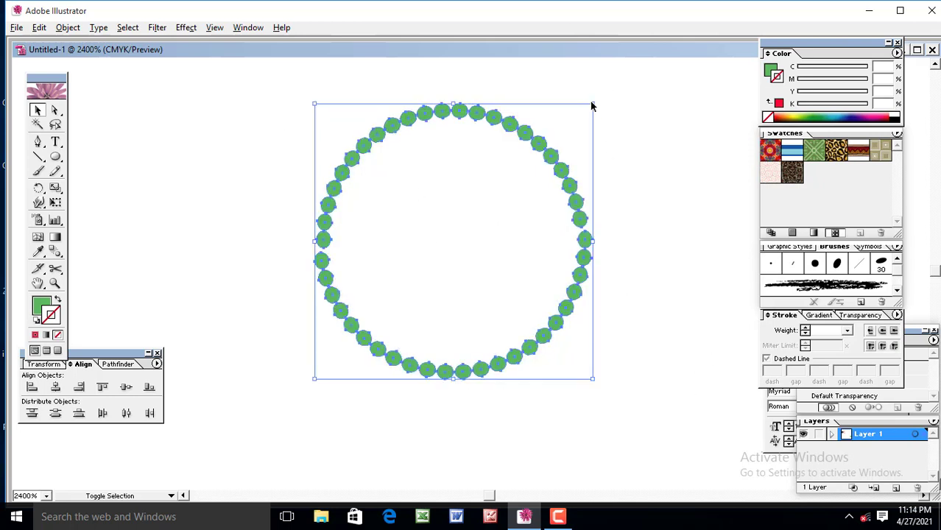
{"action": "left_click_drag", "start_coordinate": [594, 102], "coordinate": [472, 201]}
{"action": "left_click", "coordinate": [651, 223]}
Enlarge the small dotted ring slightly about its centre
{"action": "key", "text": "ctrl+equal"}
{"action": "key", "text": "ctrl+equal"}
{"action": "key", "text": "ctrl+equal"}
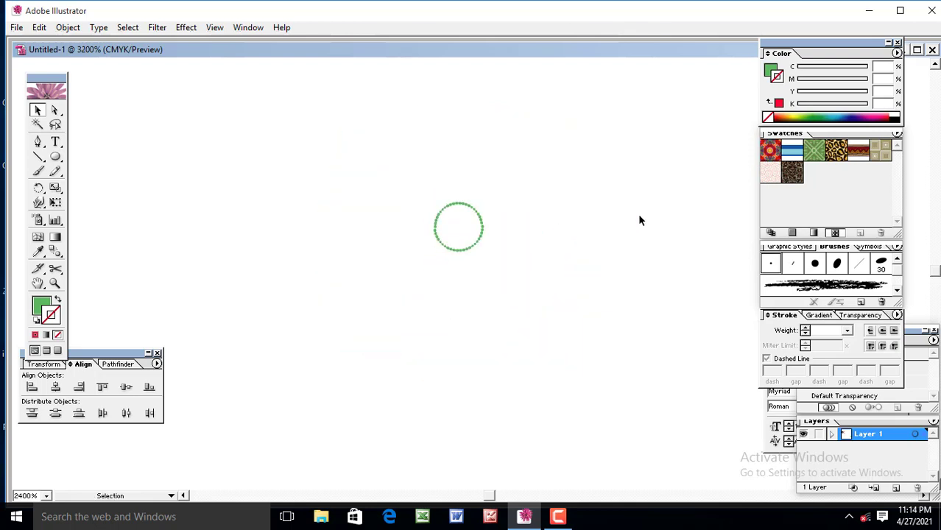
{"action": "left_click_drag", "start_coordinate": [499, 253], "coordinate": [563, 321]}
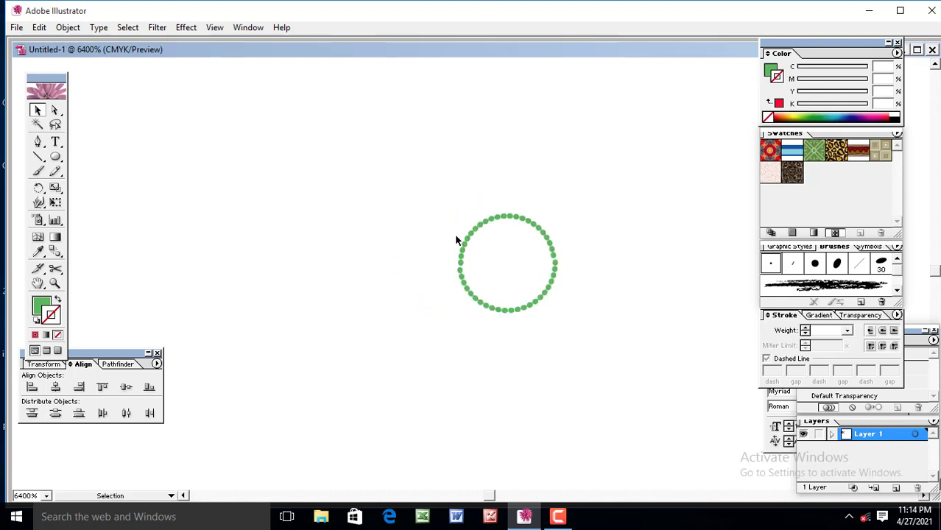
{"action": "left_click_drag", "start_coordinate": [404, 194], "coordinate": [593, 324]}
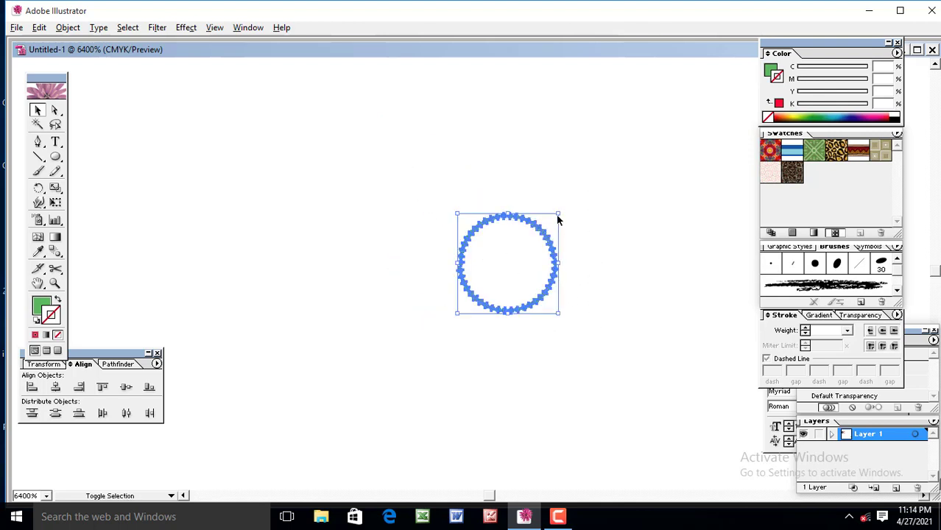
{"action": "left_click", "coordinate": [612, 253]}
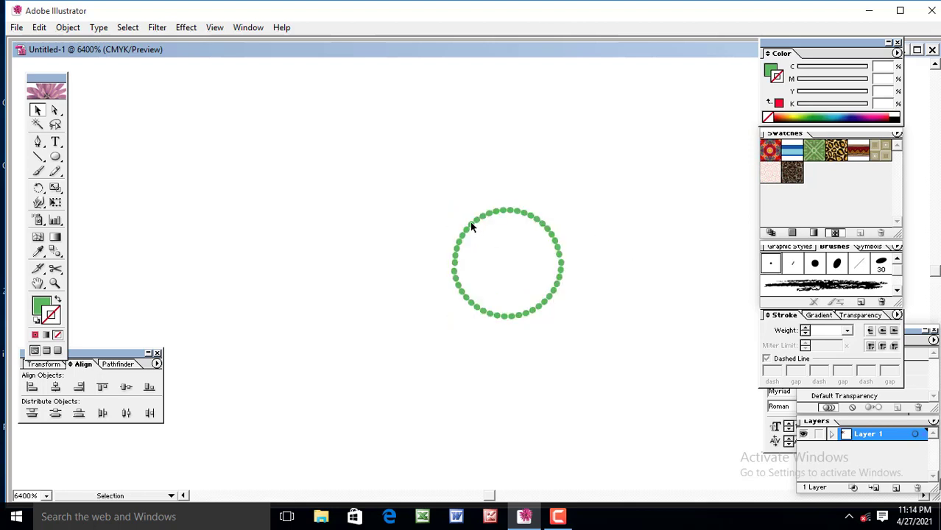
Try adding a slightly larger concentric copy of the dotted ring around it
{"action": "left_click_drag", "start_coordinate": [433, 193], "coordinate": [620, 329]}
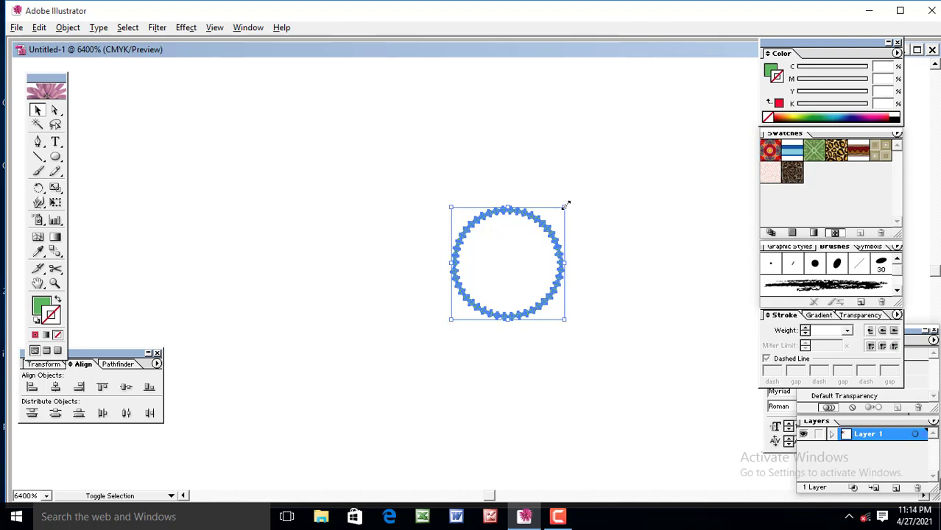
{"action": "left_click_drag", "start_coordinate": [565, 206], "coordinate": [587, 196]}
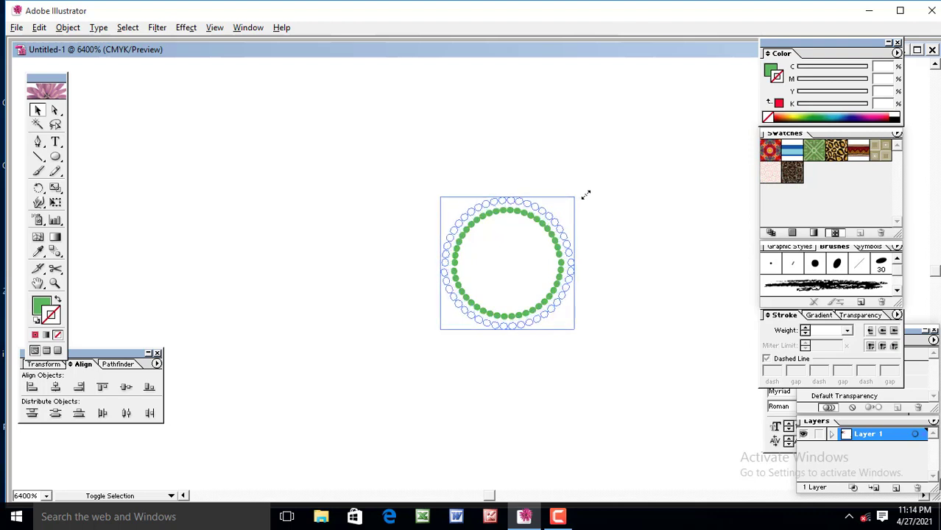
{"action": "left_click_drag", "start_coordinate": [585, 194], "coordinate": [586, 195]}
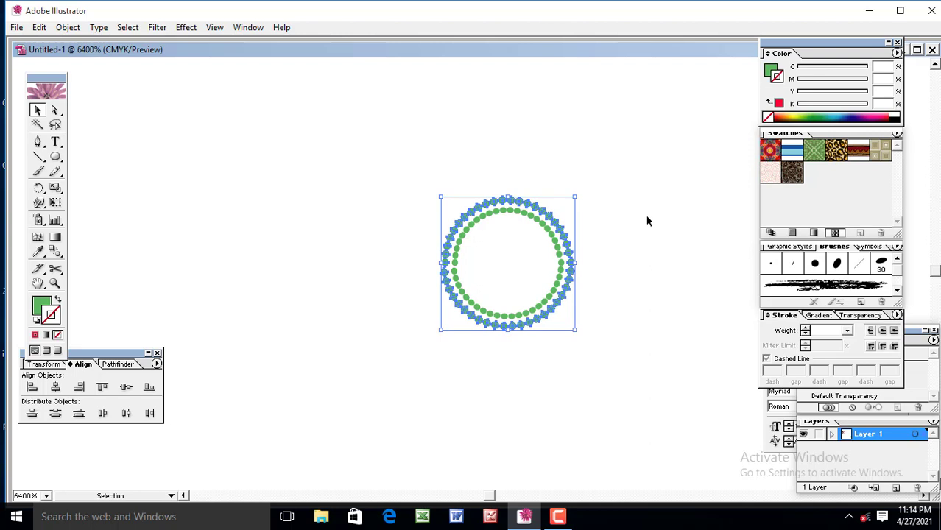
{"action": "left_click", "coordinate": [620, 247]}
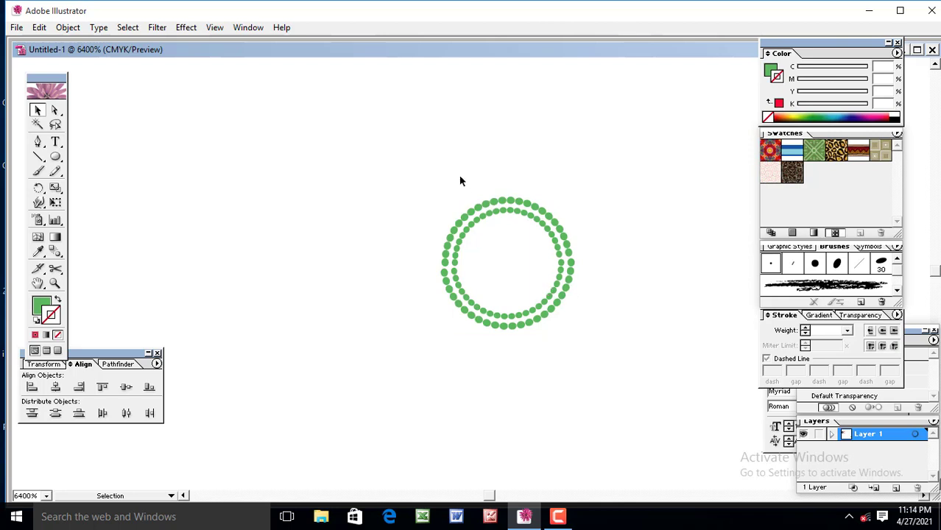
Adjust the size of the single dotted ring very slightly about its centre
{"action": "left_click", "coordinate": [465, 226]}
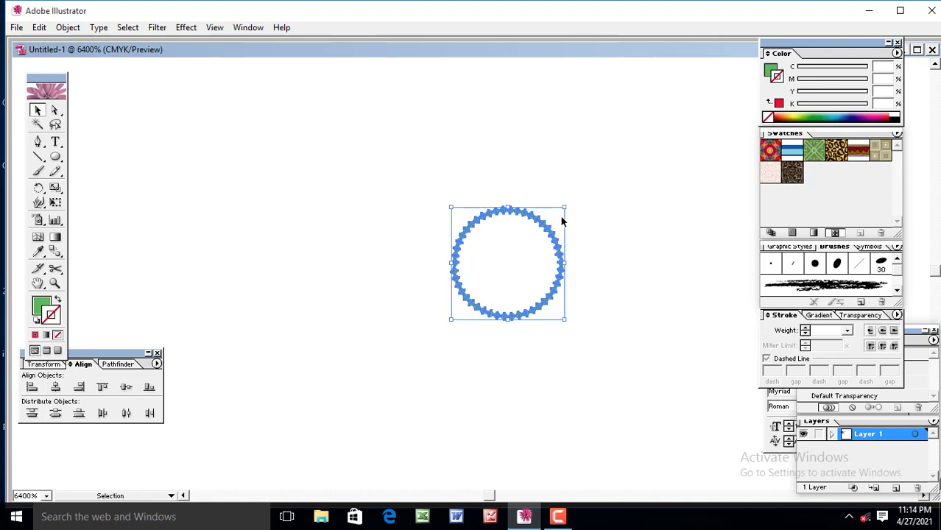
{"action": "left_click_drag", "start_coordinate": [564, 207], "coordinate": [562, 209]}
{"action": "left_click", "coordinate": [620, 234]}
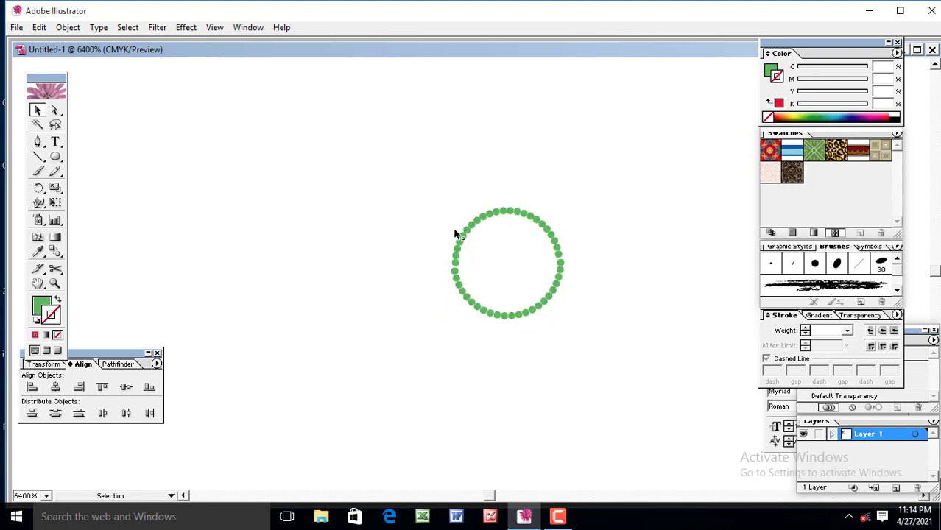
Add four successively larger concentric copies around the dotted ring, each scaled from the previous one about the same centre
{"action": "left_click_drag", "start_coordinate": [406, 185], "coordinate": [598, 339]}
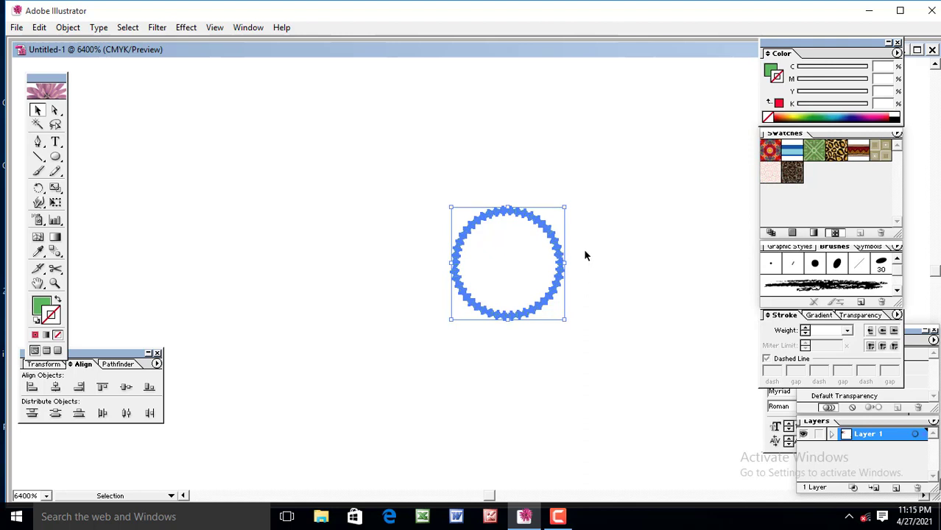
{"action": "left_click_drag", "start_coordinate": [565, 208], "coordinate": [580, 190]}
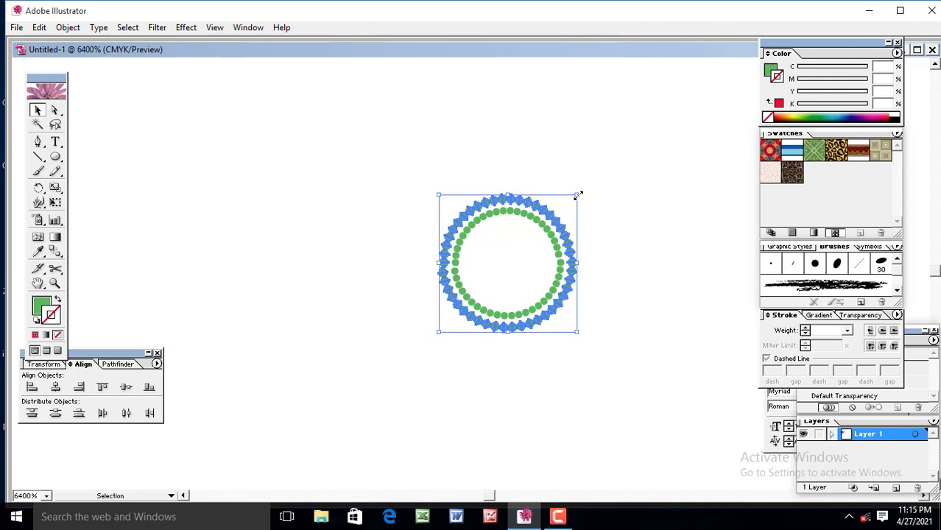
{"action": "left_click_drag", "start_coordinate": [578, 194], "coordinate": [604, 180]}
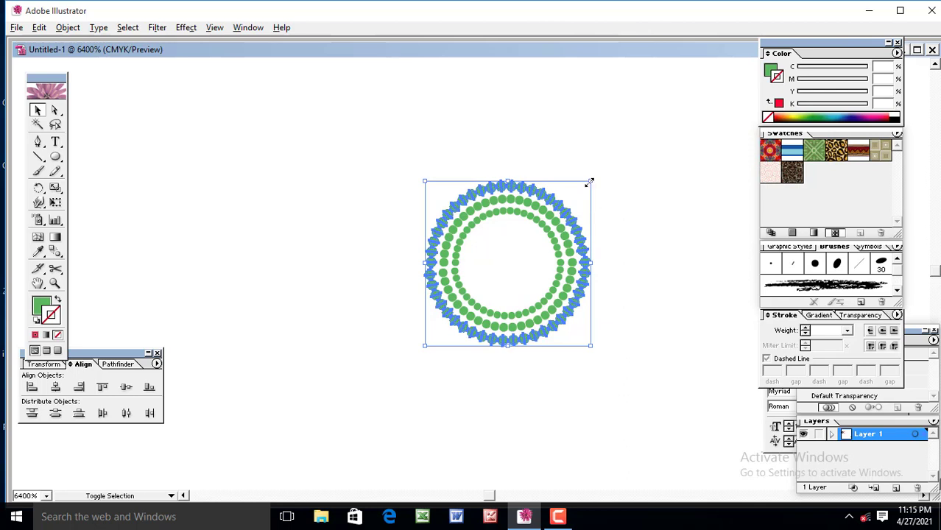
{"action": "left_click_drag", "start_coordinate": [589, 182], "coordinate": [616, 173]}
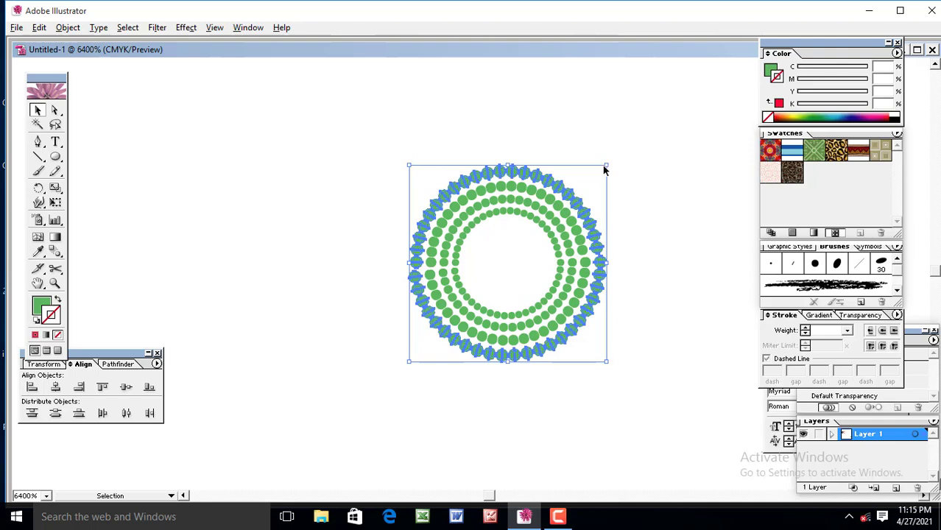
{"action": "left_click_drag", "start_coordinate": [605, 167], "coordinate": [638, 150]}
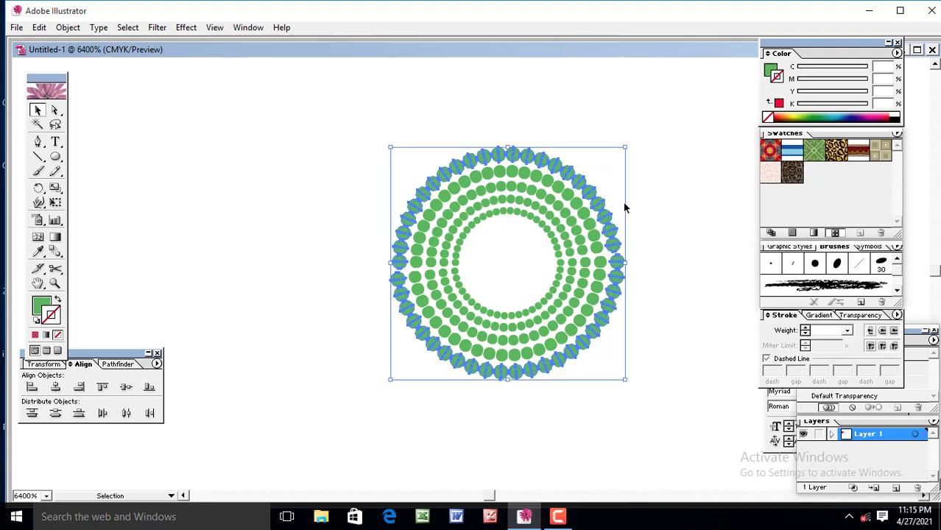
Try adding another outer ring by unevenly scaling a copy of the outermost ring, and undo it
{"action": "left_click_drag", "start_coordinate": [626, 147], "coordinate": [660, 126]}
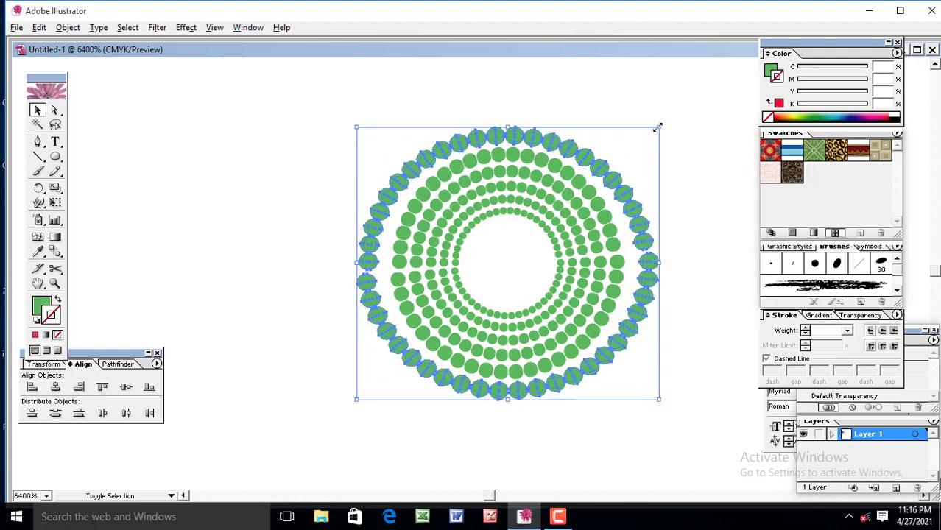
{"action": "left_click_drag", "start_coordinate": [658, 127], "coordinate": [644, 132]}
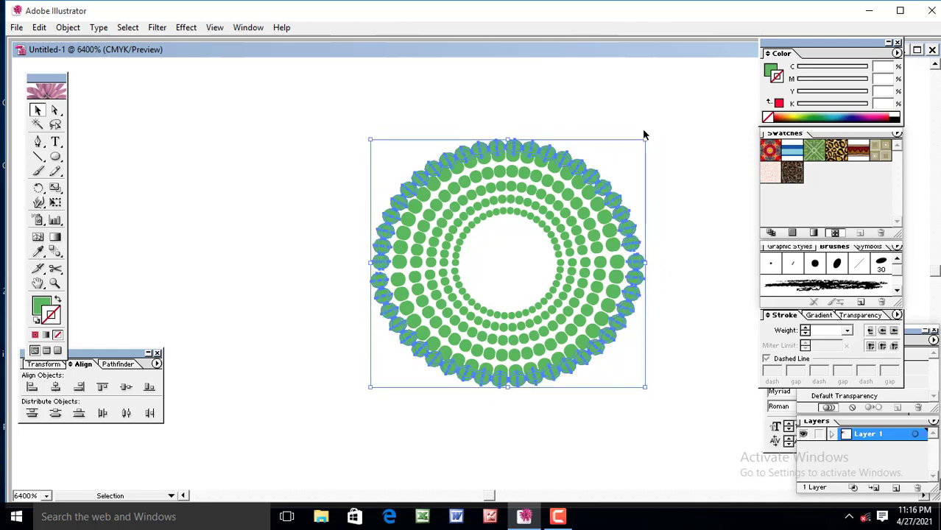
{"action": "key", "text": "ctrl+z"}
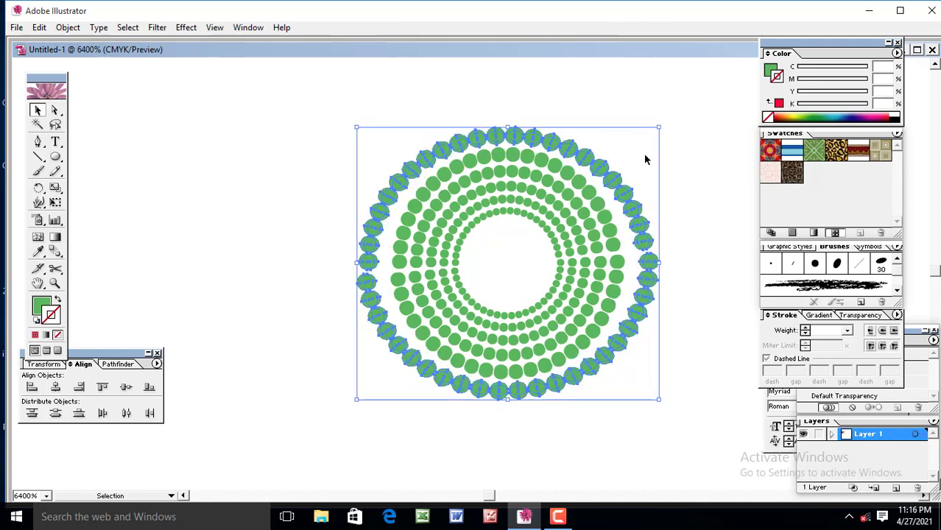
{"action": "key", "text": "ctrl+shift+z"}
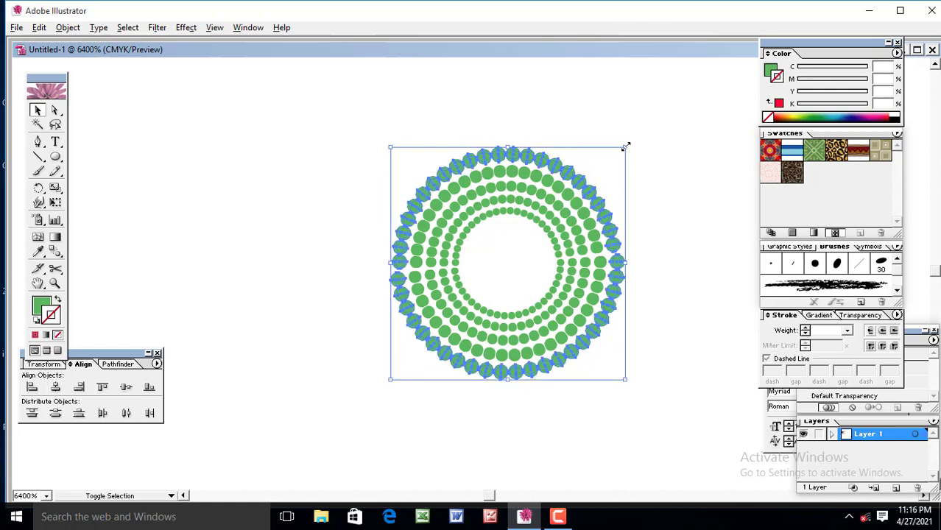
Add two more evenly scaled concentric copies outside the outermost dotted ring
{"action": "left_click_drag", "start_coordinate": [626, 146], "coordinate": [651, 128]}
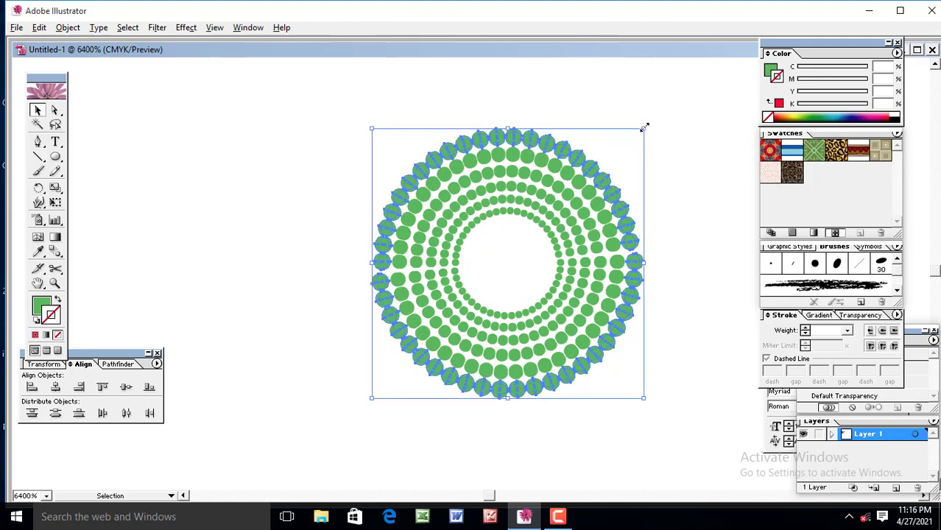
{"action": "left_click_drag", "start_coordinate": [644, 128], "coordinate": [683, 104]}
{"action": "left_click", "coordinate": [693, 265]}
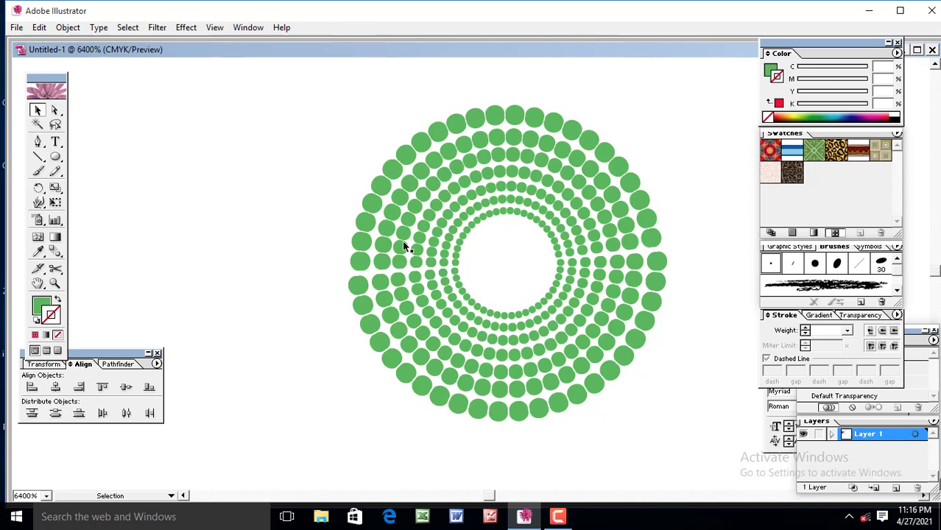
Give all the dotted rings a pink fill with 64.71% magenta and no stroke
{"action": "left_click_drag", "start_coordinate": [439, 234], "coordinate": [670, 429]}
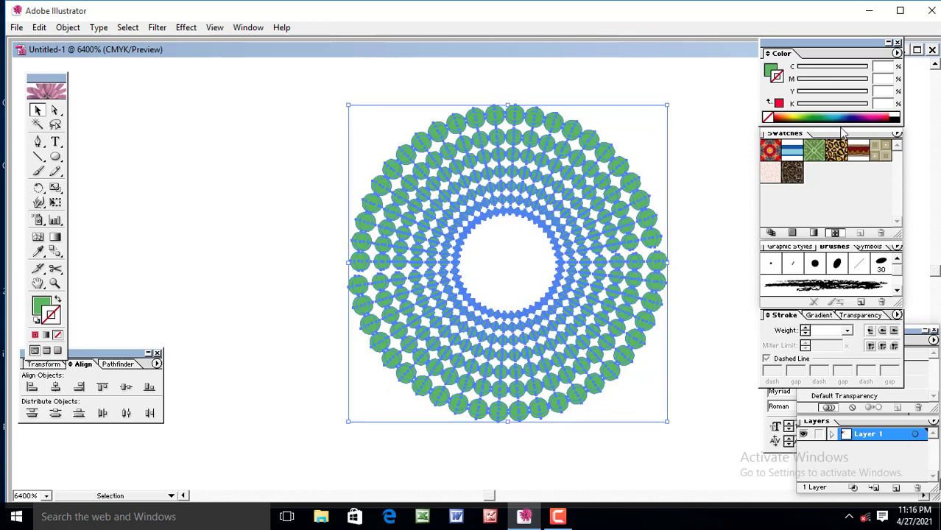
{"action": "left_click", "coordinate": [878, 114]}
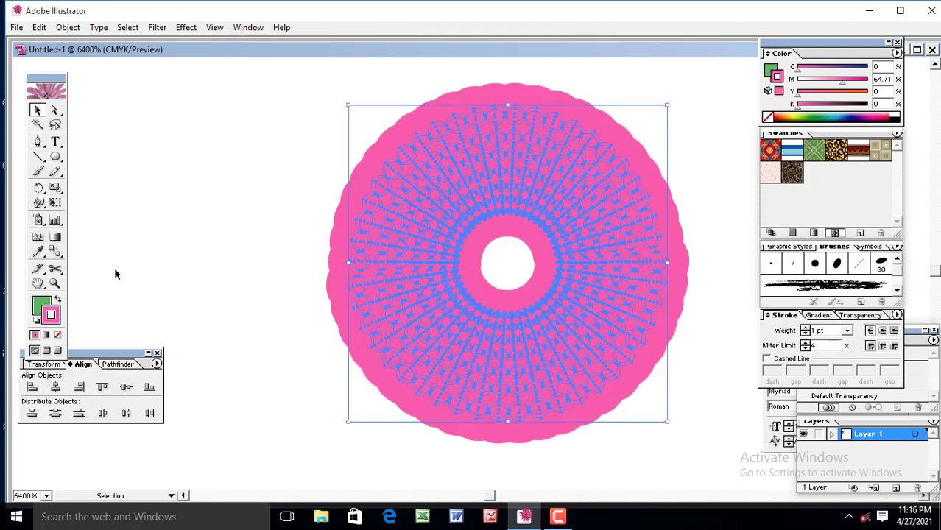
{"action": "left_click", "coordinate": [57, 300]}
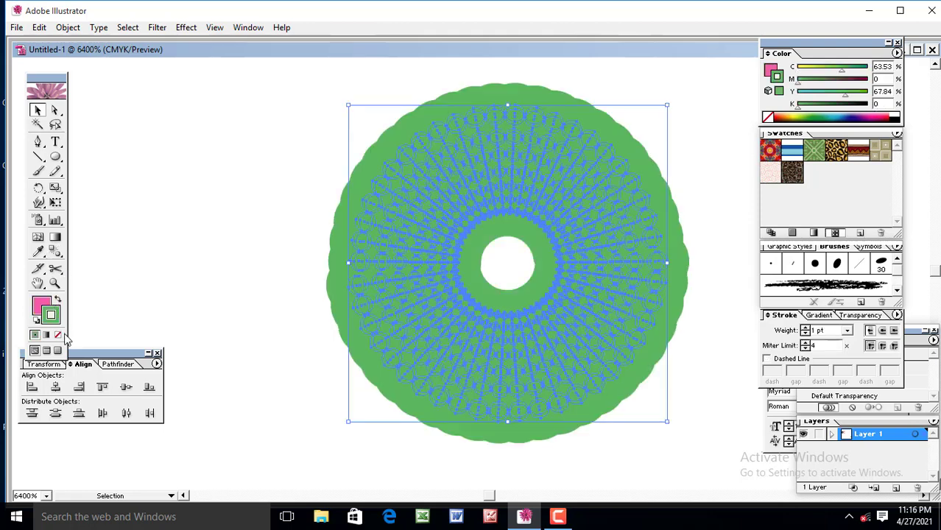
{"action": "left_click", "coordinate": [58, 334]}
{"action": "left_click", "coordinate": [194, 271]}
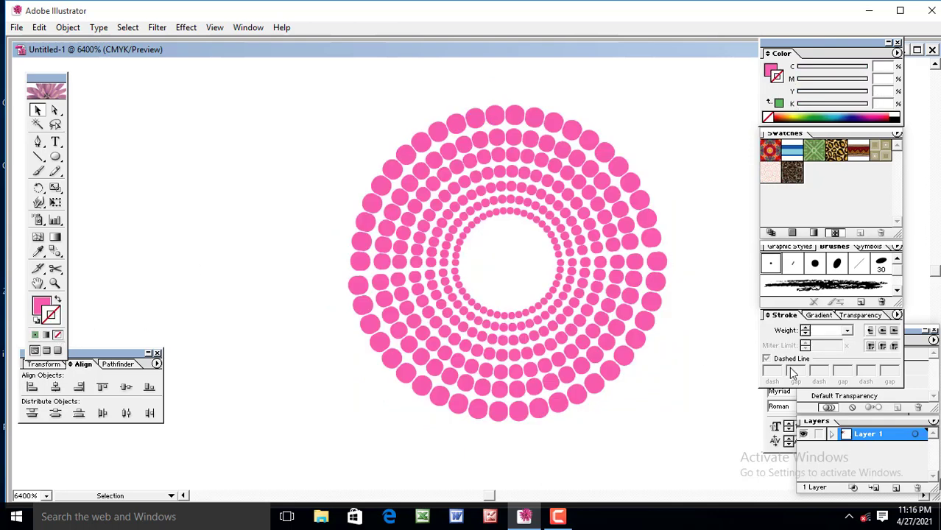
Scale the whole pink dotted ornament down and move it to the upper-left area of the artboard
{"action": "left_click_drag", "start_coordinate": [335, 121], "coordinate": [691, 413]}
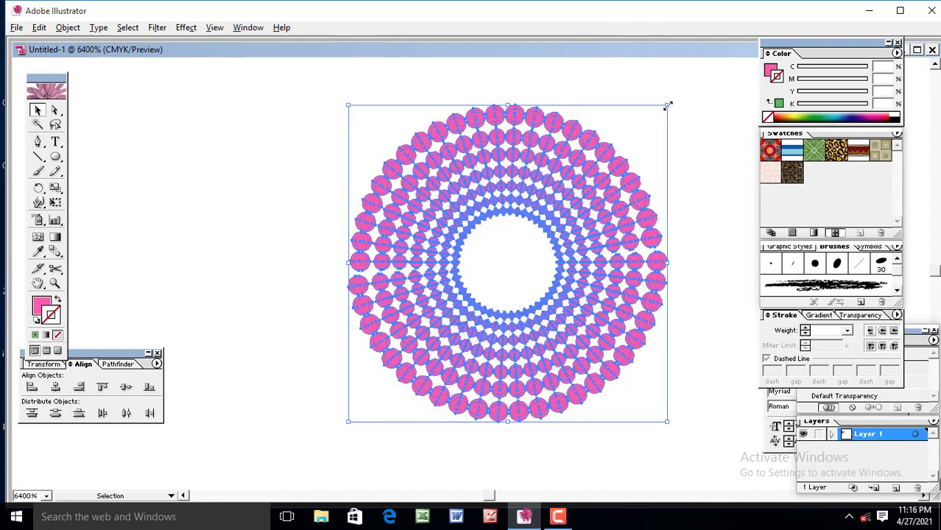
{"action": "left_click_drag", "start_coordinate": [668, 106], "coordinate": [608, 176]}
{"action": "left_click_drag", "start_coordinate": [554, 258], "coordinate": [277, 189]}
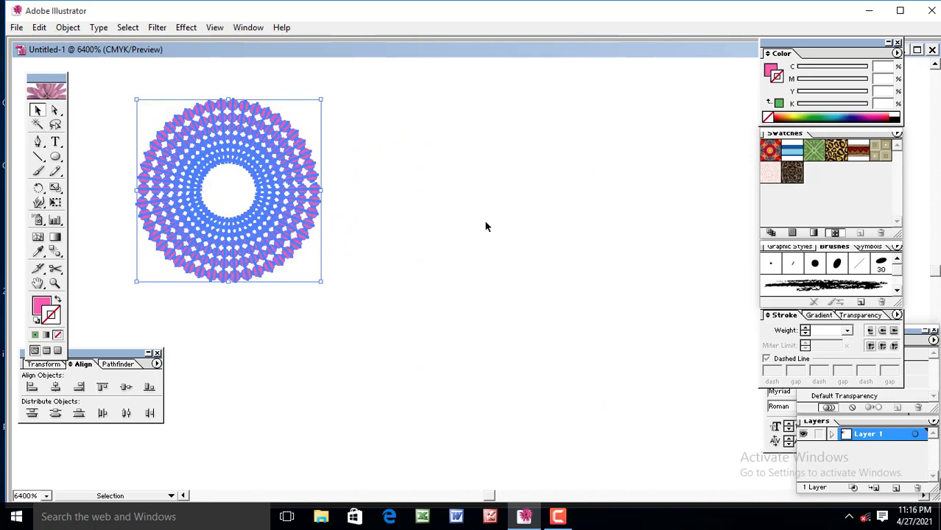
{"action": "left_click", "coordinate": [490, 227]}
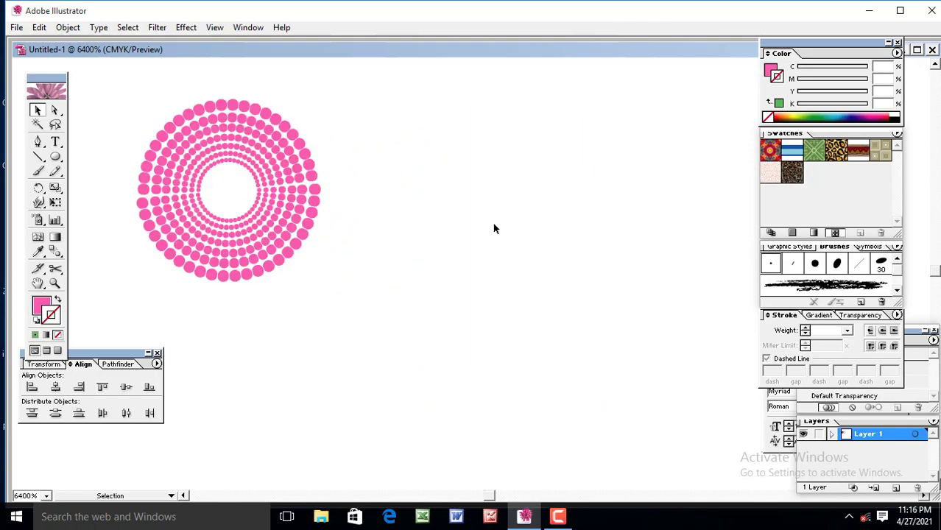